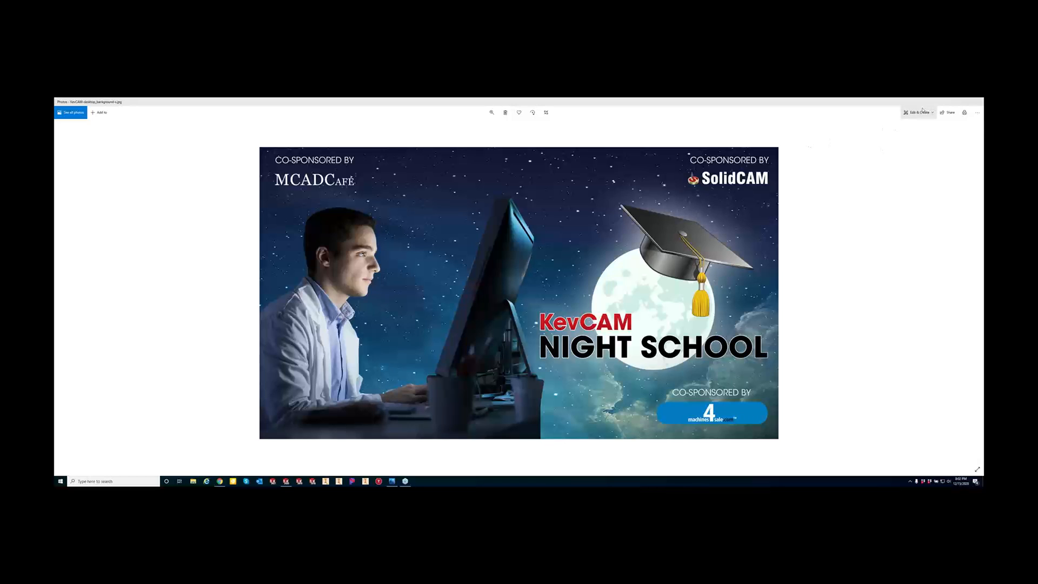
Look at the KevCAM Night School page and the SolidCAM University video uploads in Chrome.
left_click(953, 103)
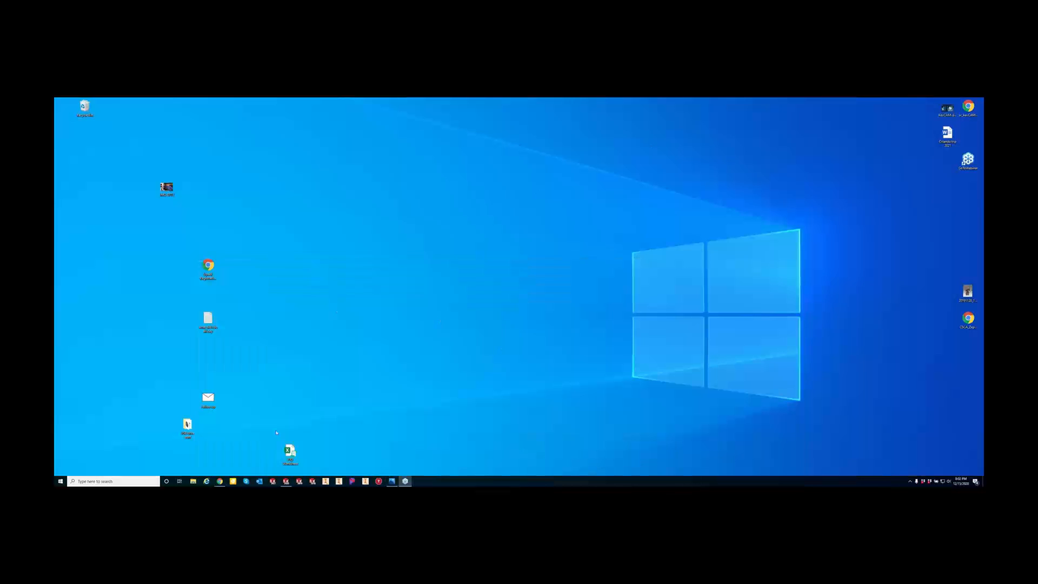
left_click(219, 481)
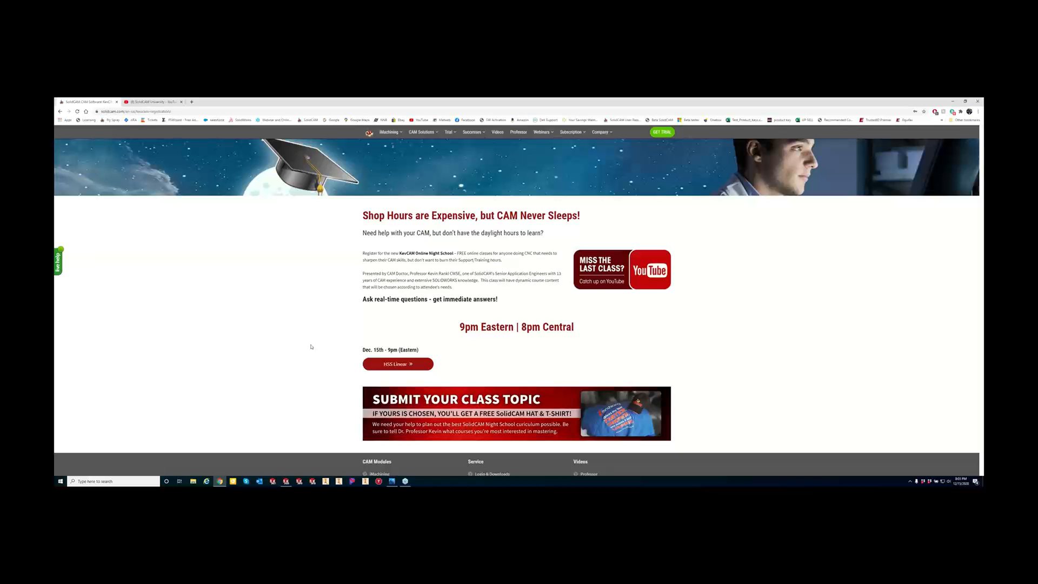
scroll(555, 252, "up", 2)
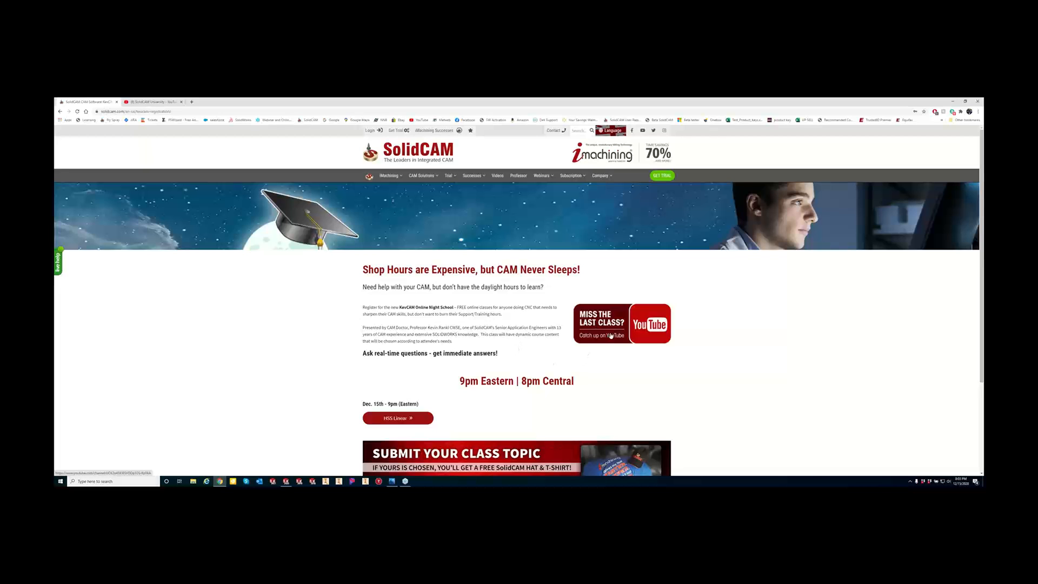
left_click(161, 103)
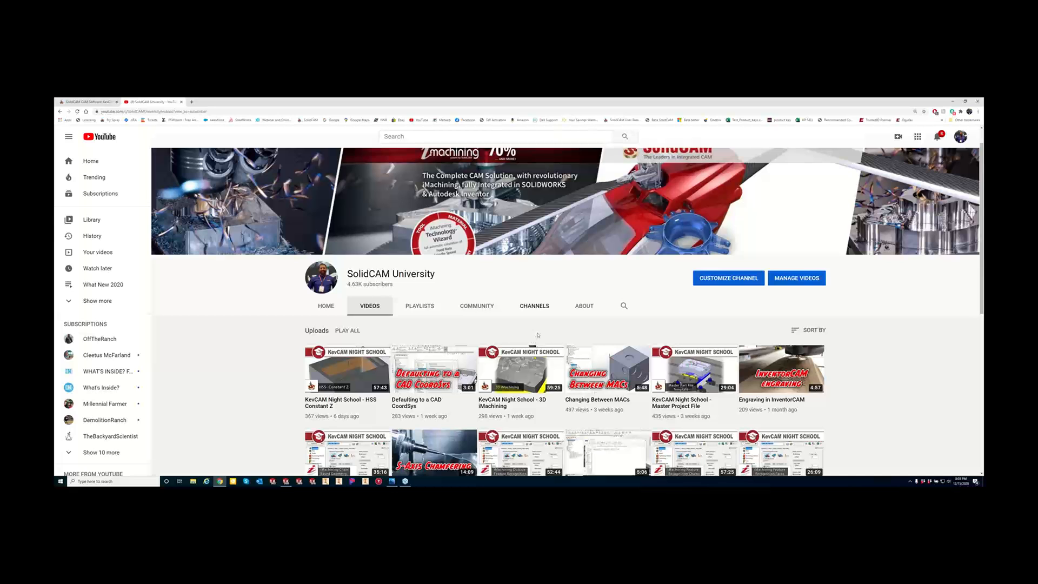
left_click(952, 101)
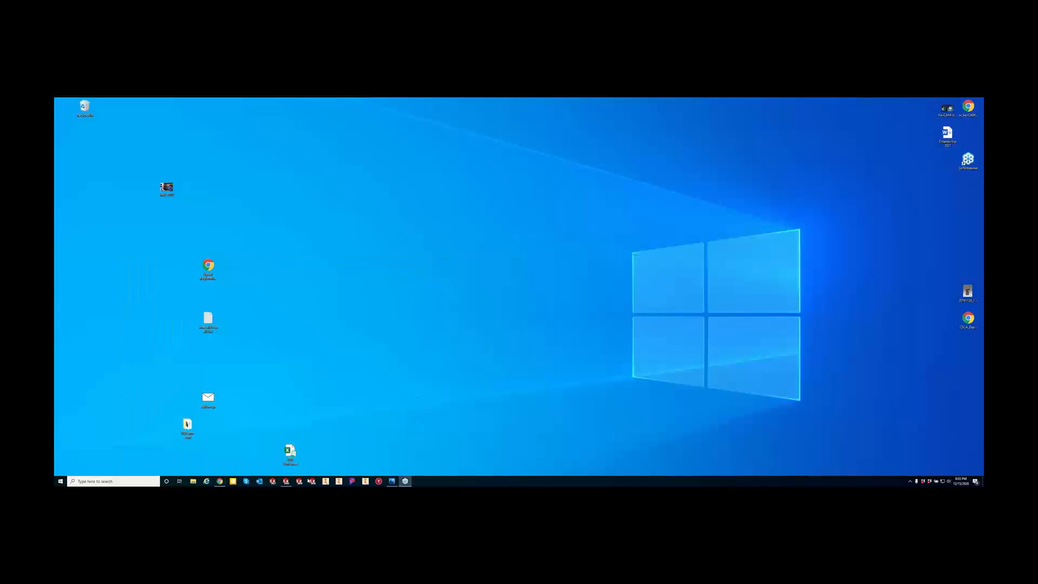
Switch to SOLIDWORKS and close the open CAM part.
left_click(286, 481)
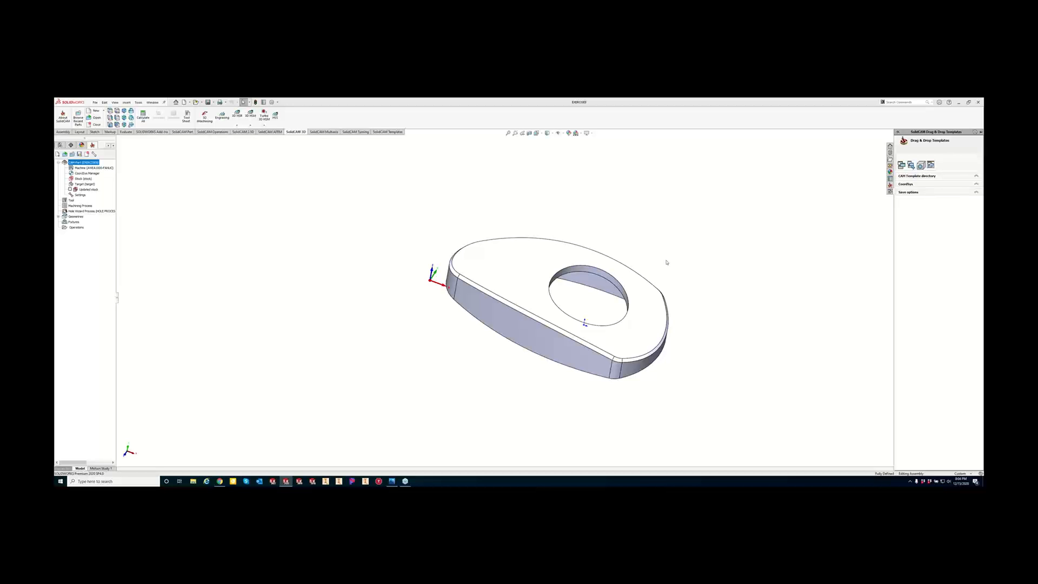
left_click(87, 155)
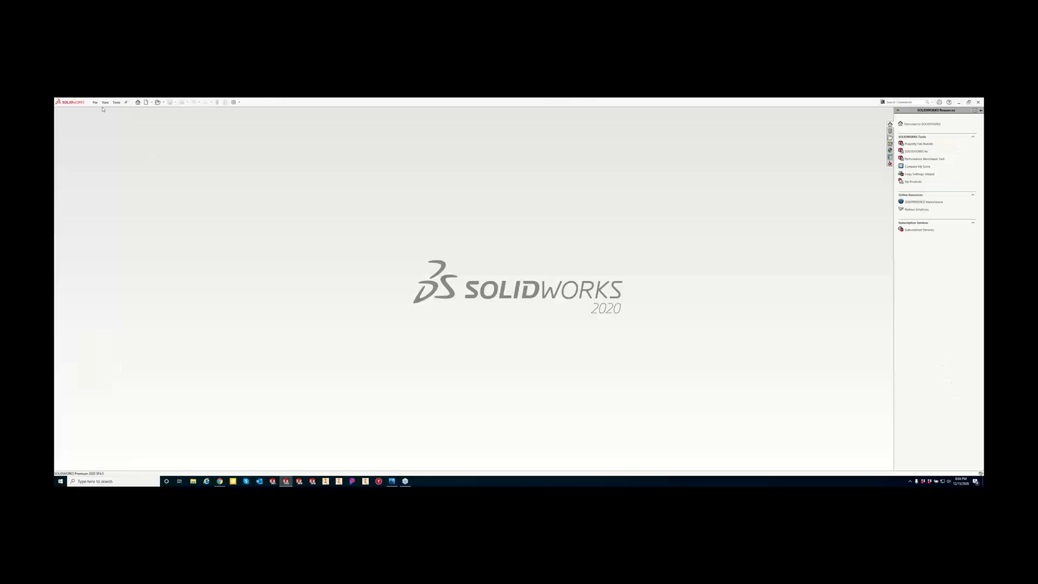
left_click(116, 103)
mouse_move(130, 125)
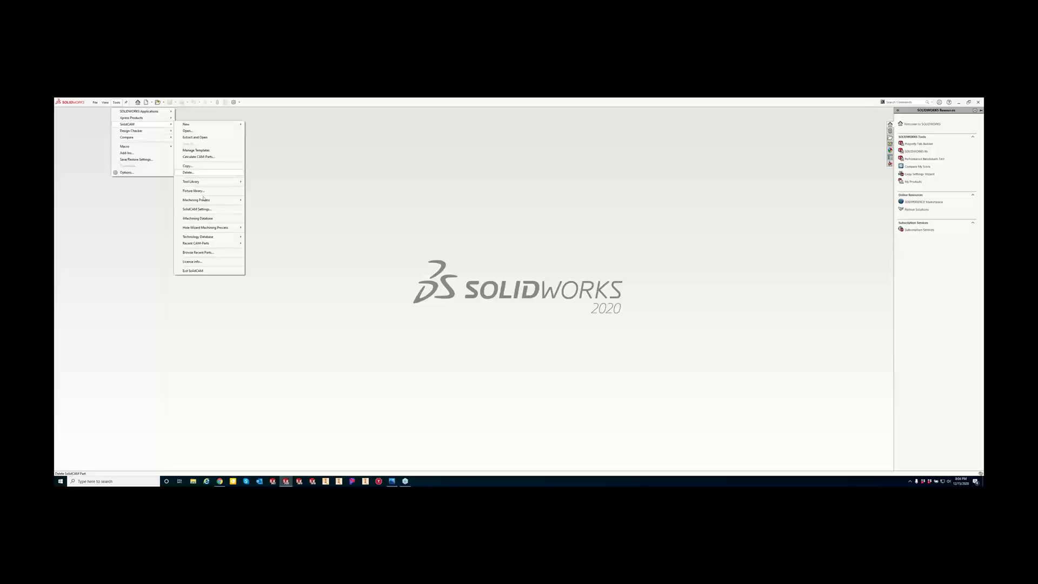
mouse_move(223, 244)
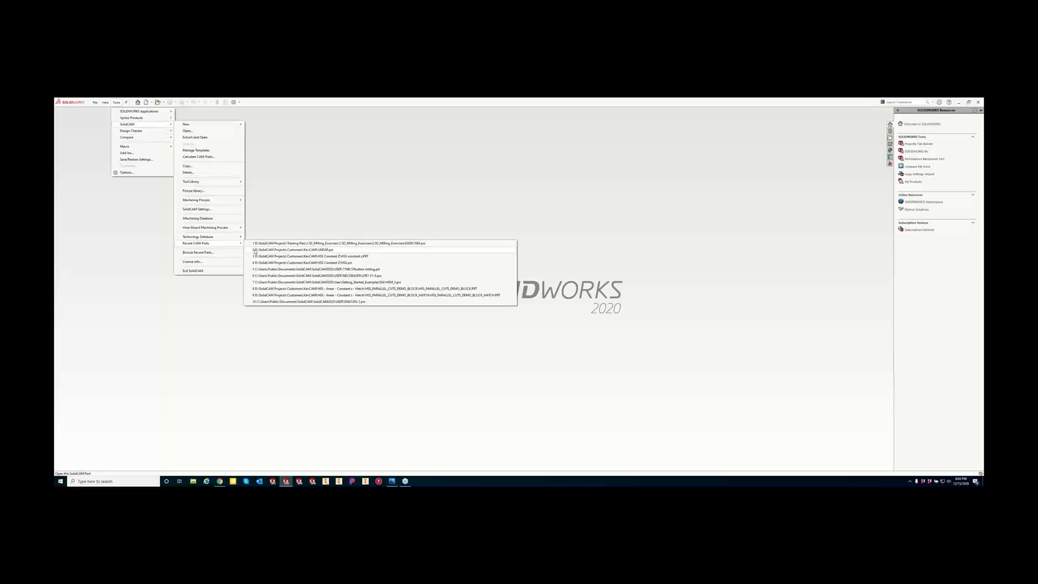
left_click(255, 249)
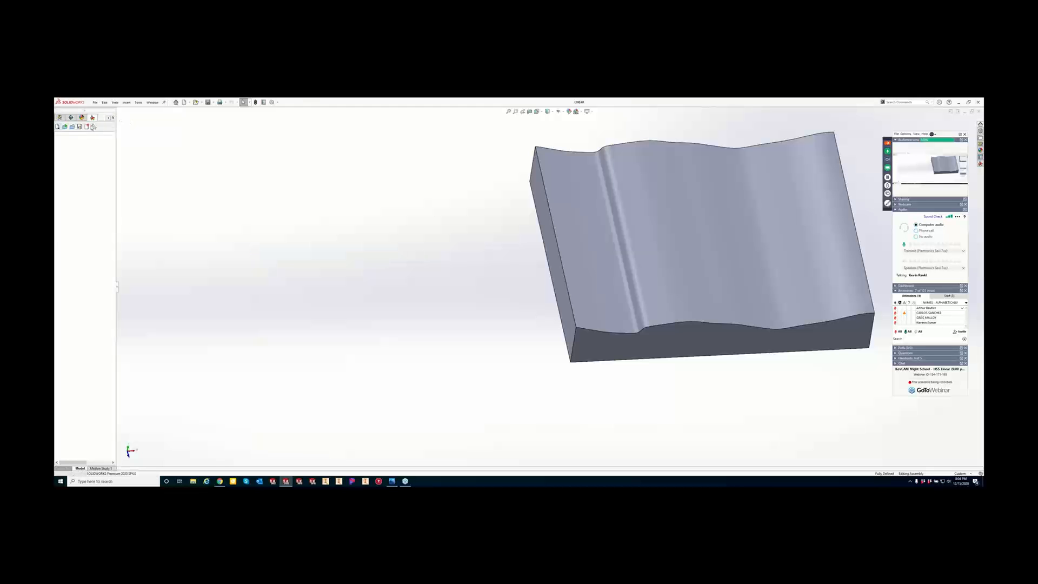
left_click(92, 125)
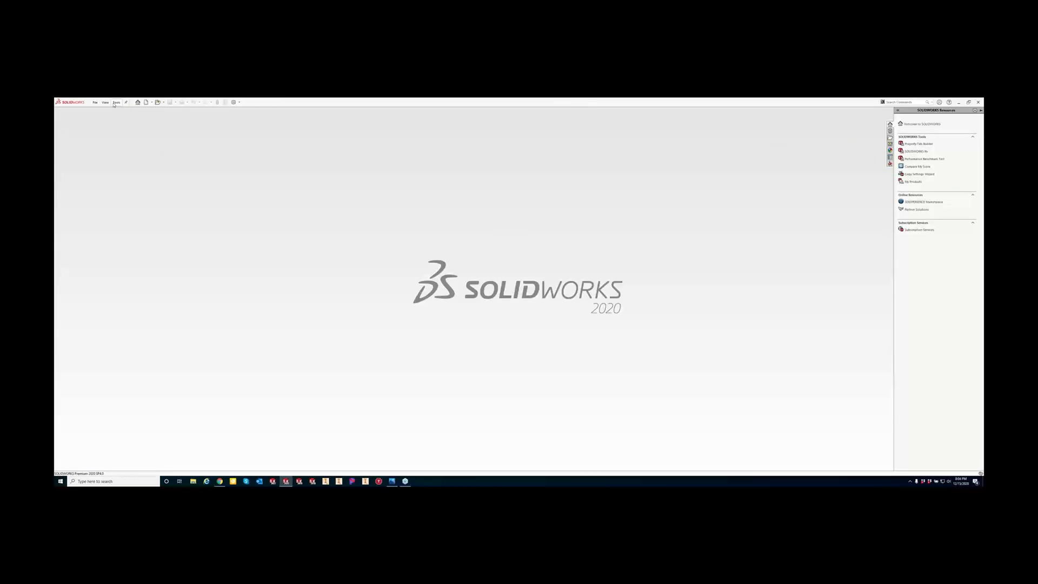
Open the recent CAM part HSS constant z without locating its original model, and preview its HSS operation on the part.
left_click(116, 103)
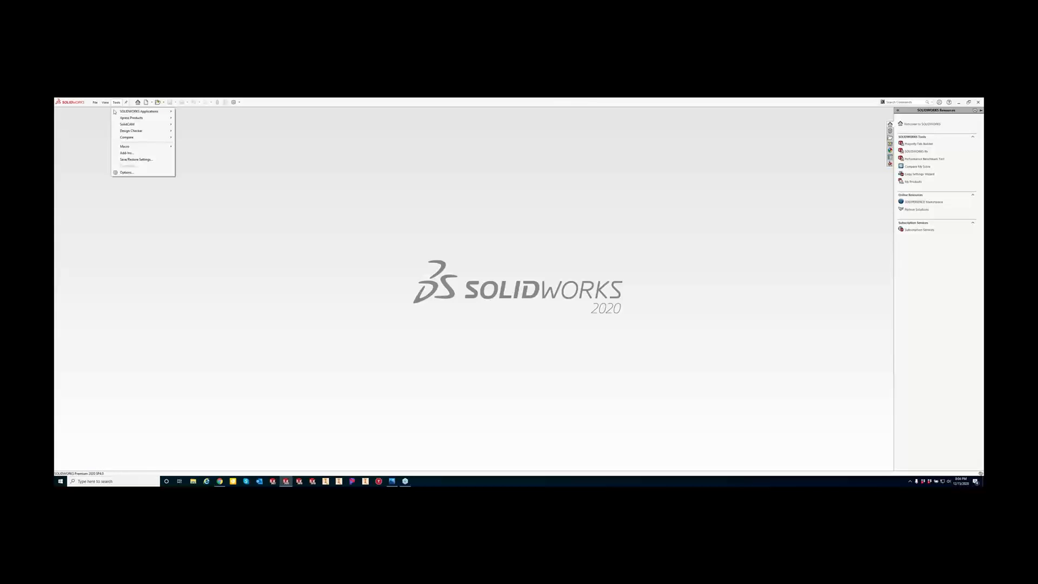
mouse_move(121, 124)
left_click(218, 252)
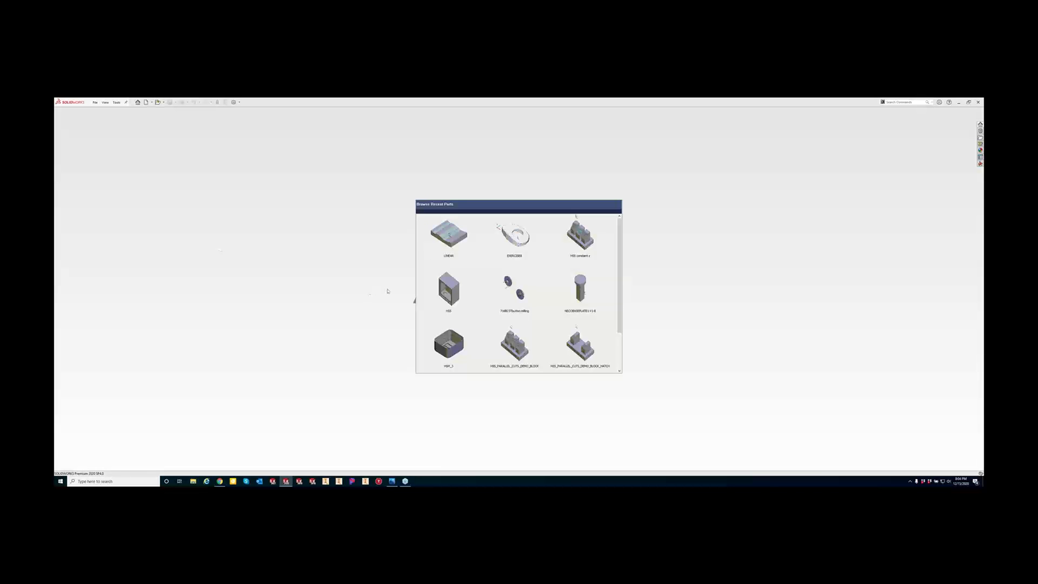
left_click(584, 240)
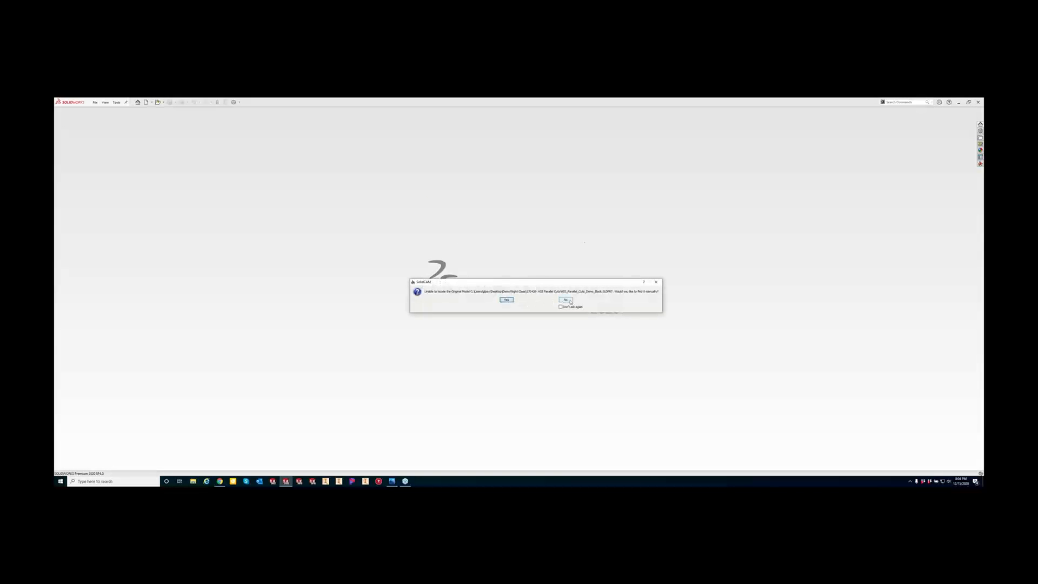
left_click(565, 300)
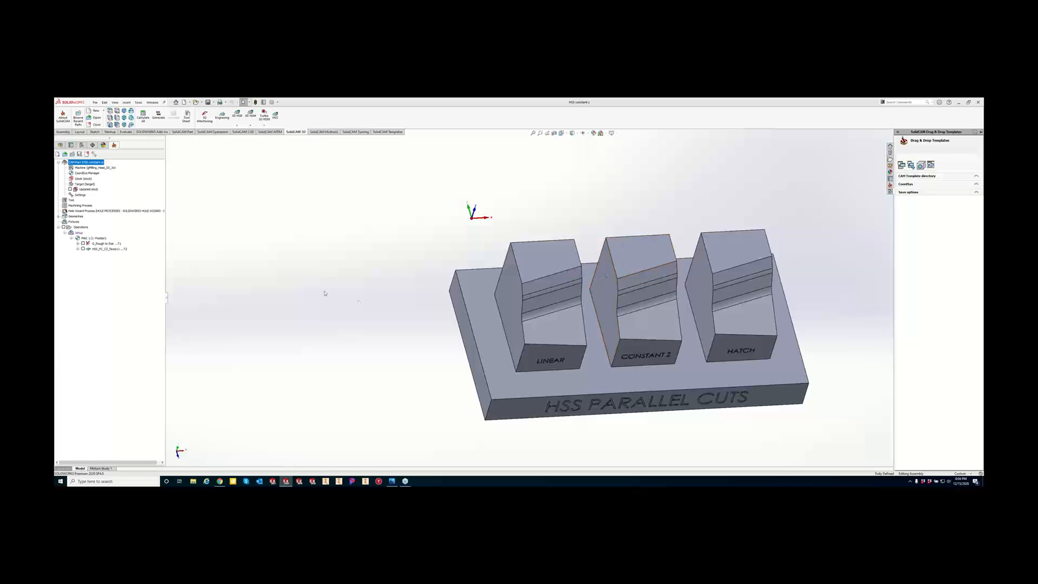
left_click(83, 250)
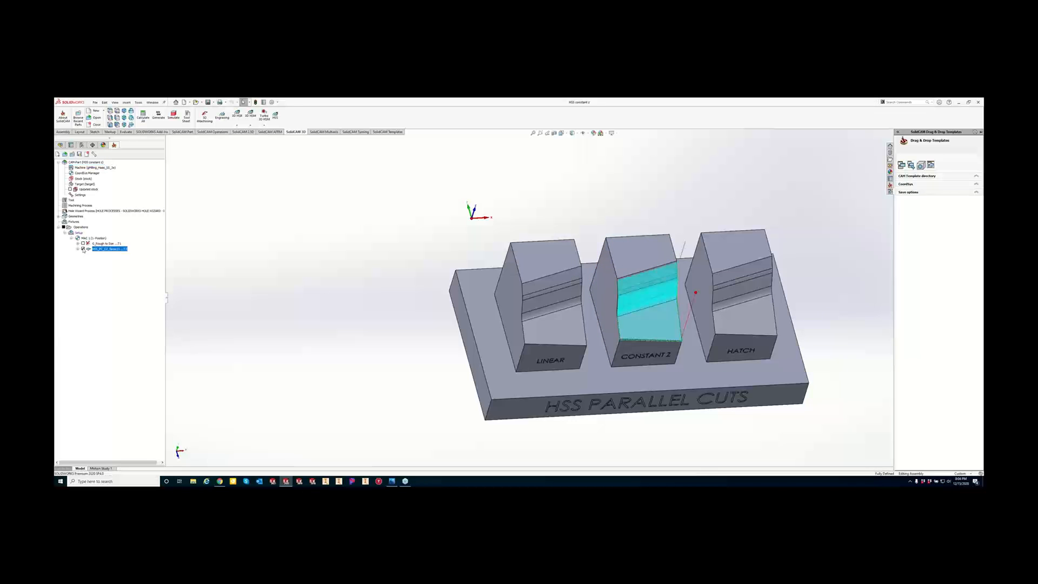
left_click(83, 249)
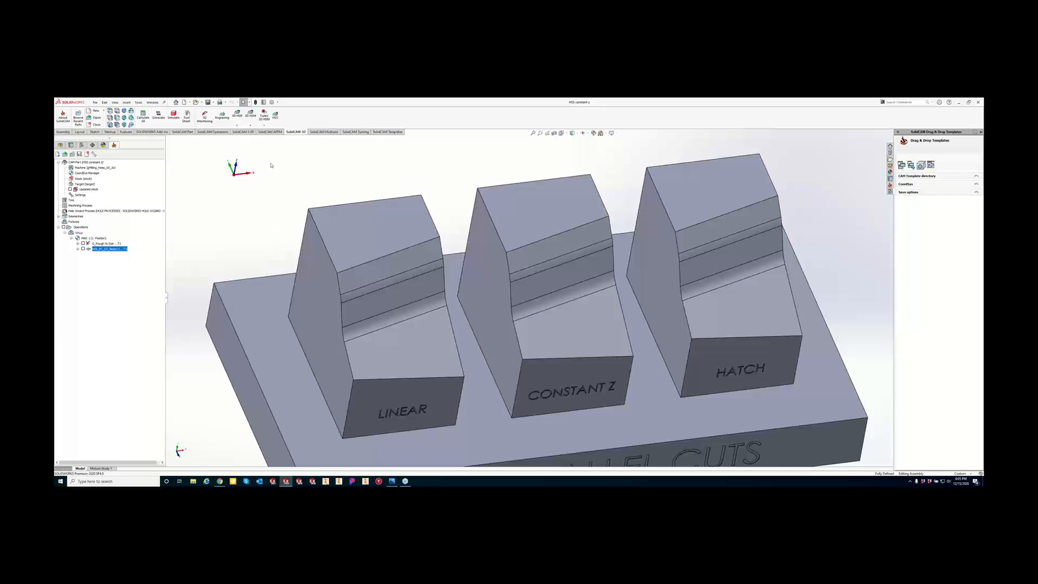
Try to add an HSS operation and choose its technology, and close the stopped program.
left_click(275, 116)
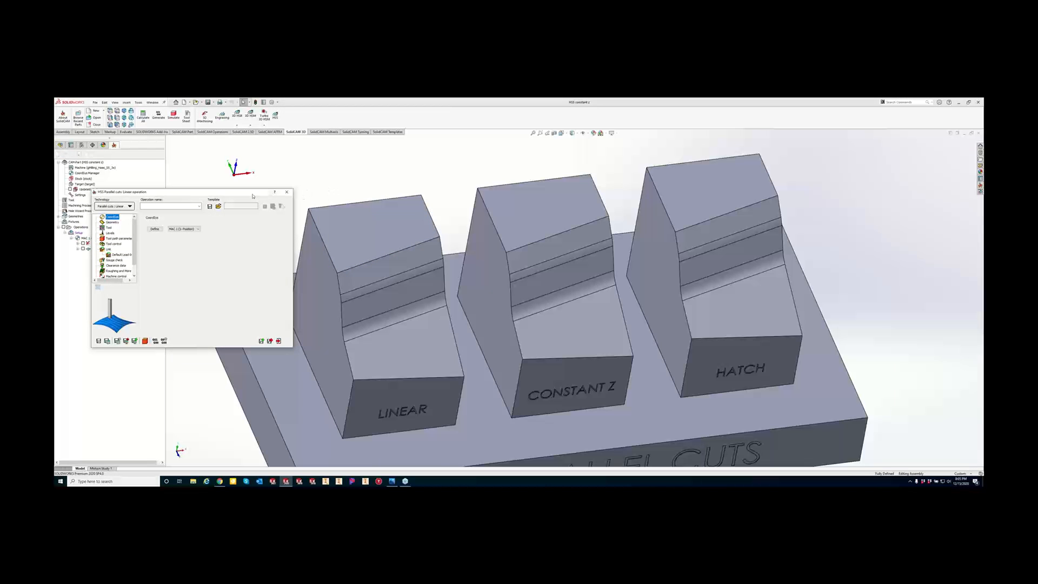
left_click_drag(221, 193, 261, 135)
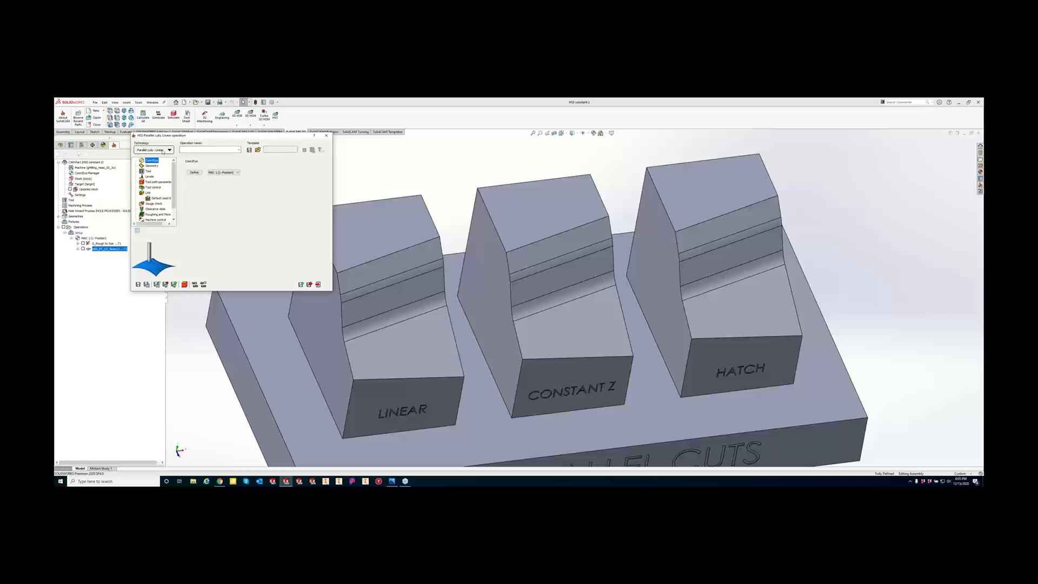
left_click(170, 151)
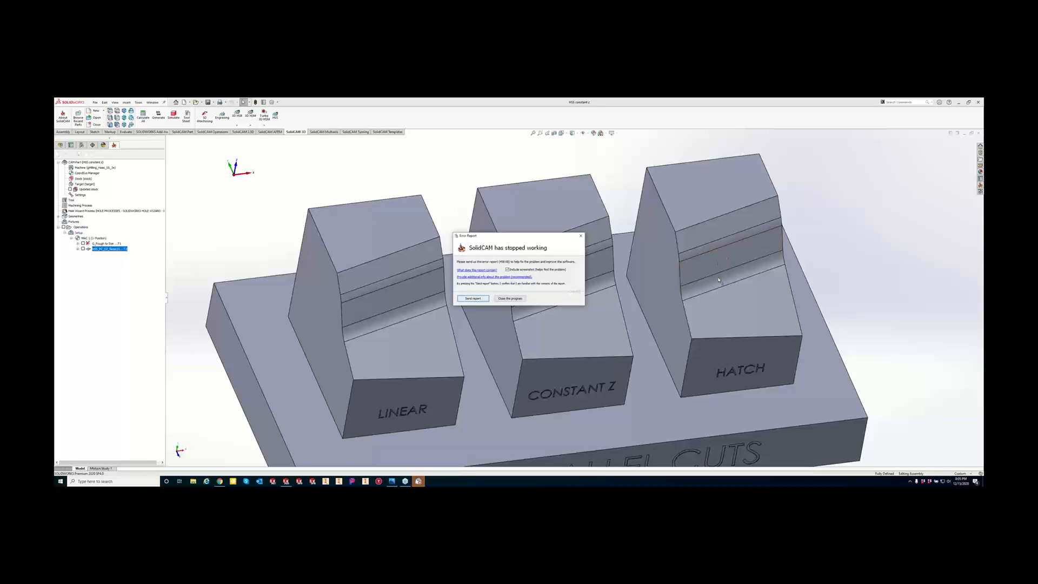
left_click(513, 299)
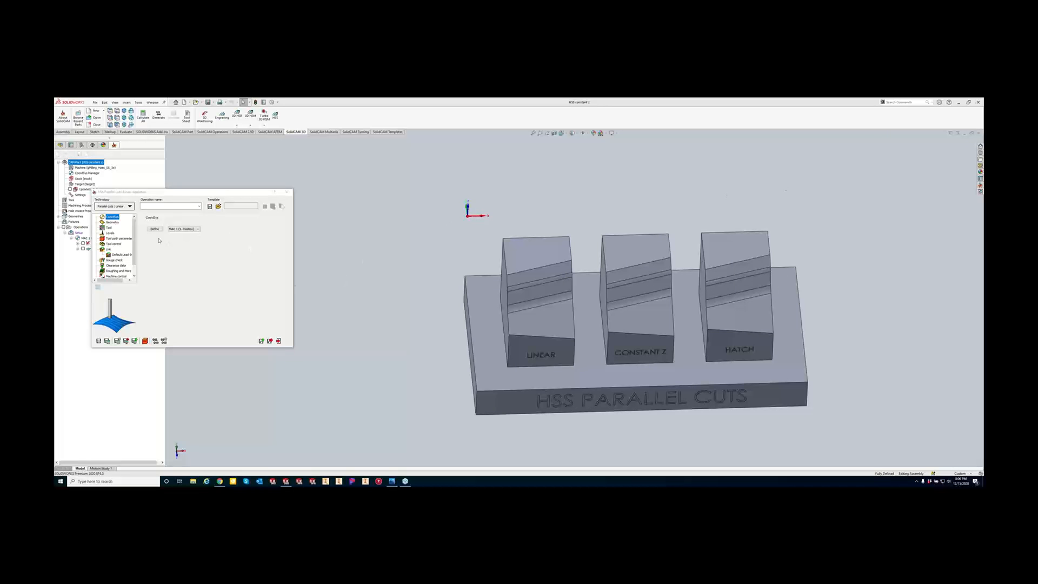
Set the new HSS operation's technology to Parallel cuts with the Linear option.
left_click_drag(256, 193, 367, 197)
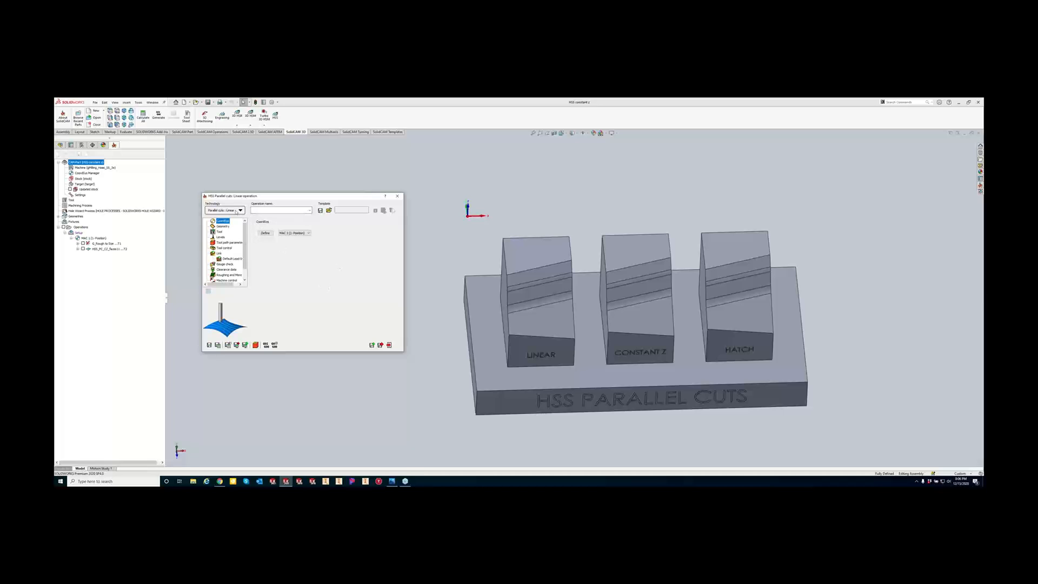
left_click(236, 211)
mouse_move(238, 218)
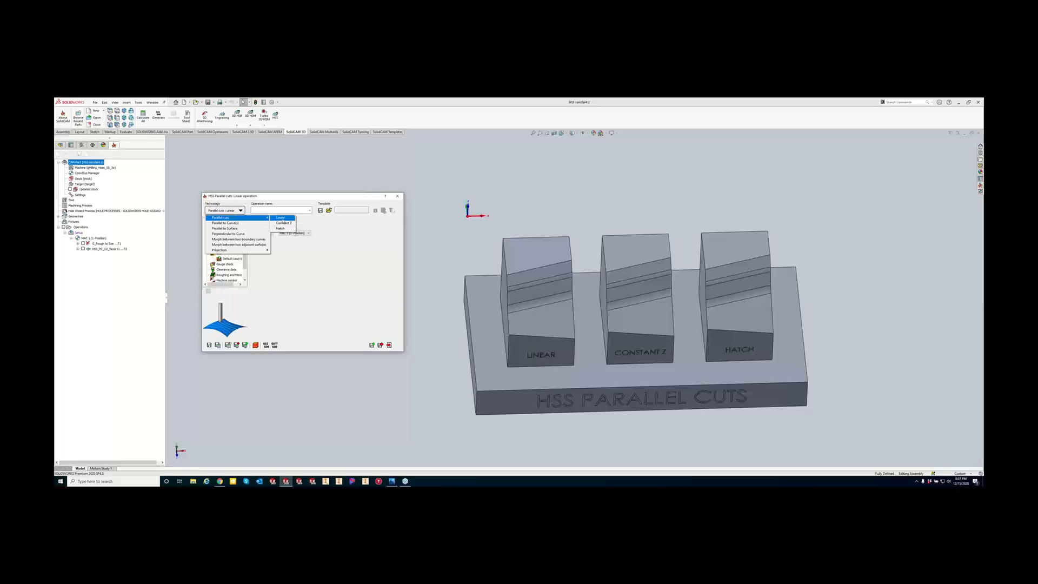
left_click(283, 219)
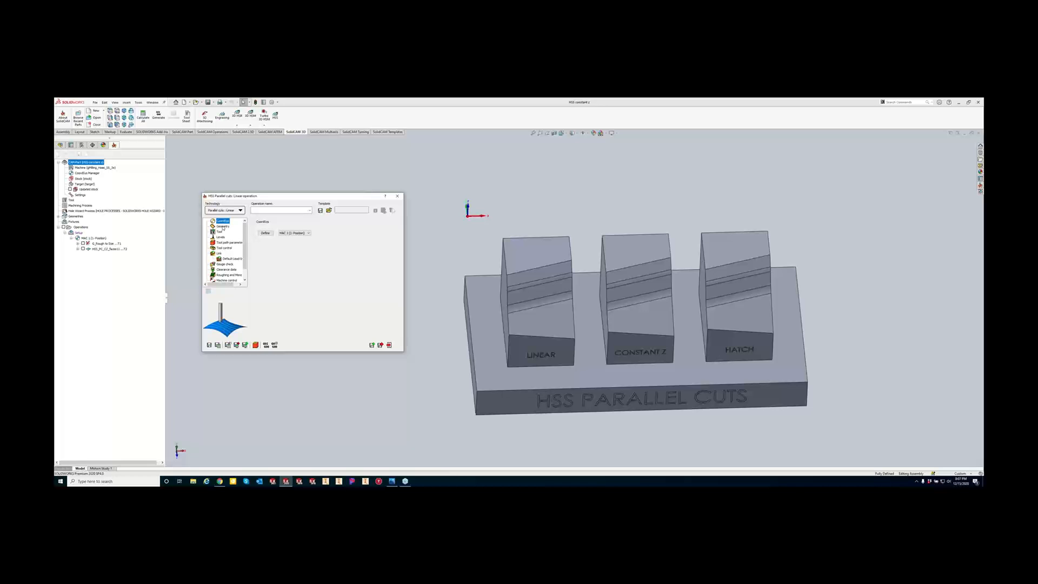
Define the drive surface from the stepped and sloped faces on the front of the LINEAR block.
left_click(223, 226)
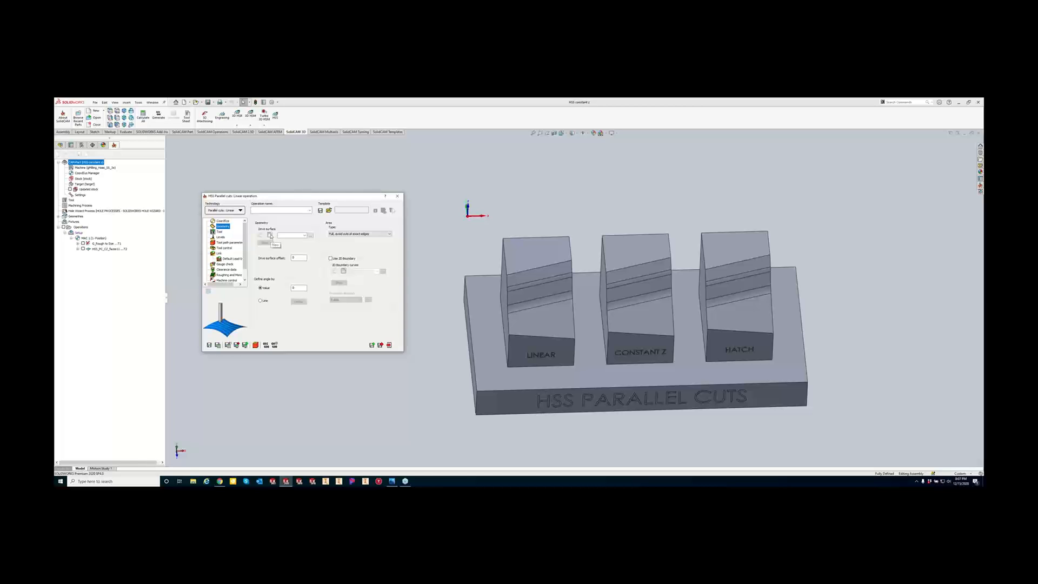
left_click(270, 236)
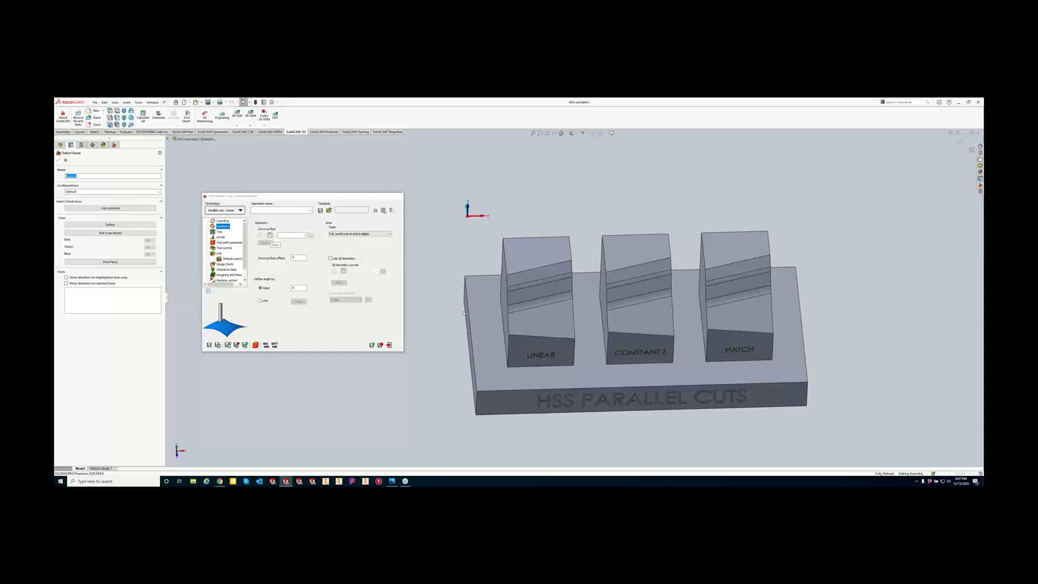
left_click(516, 286)
left_click(518, 292)
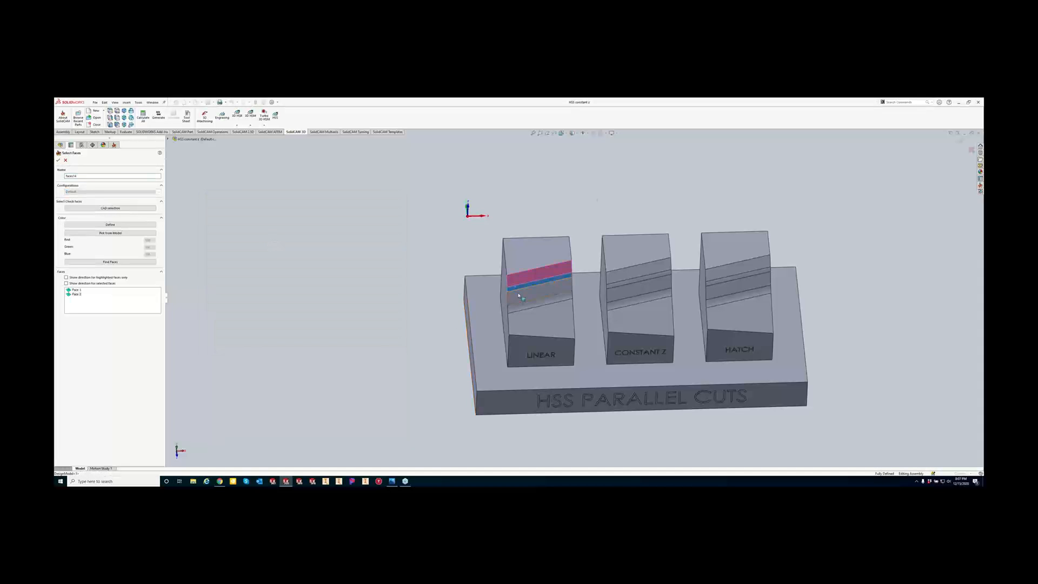
left_click(520, 299)
left_click(523, 309)
left_click(526, 320)
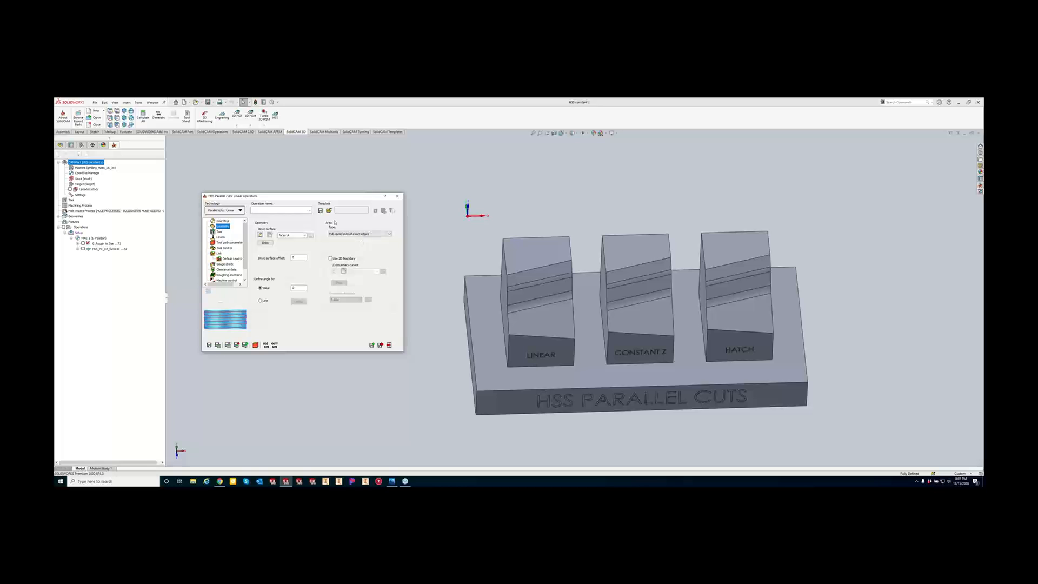
Examine the geometry's area type options, the drive surface offset and the machining angle value.
left_click(375, 234)
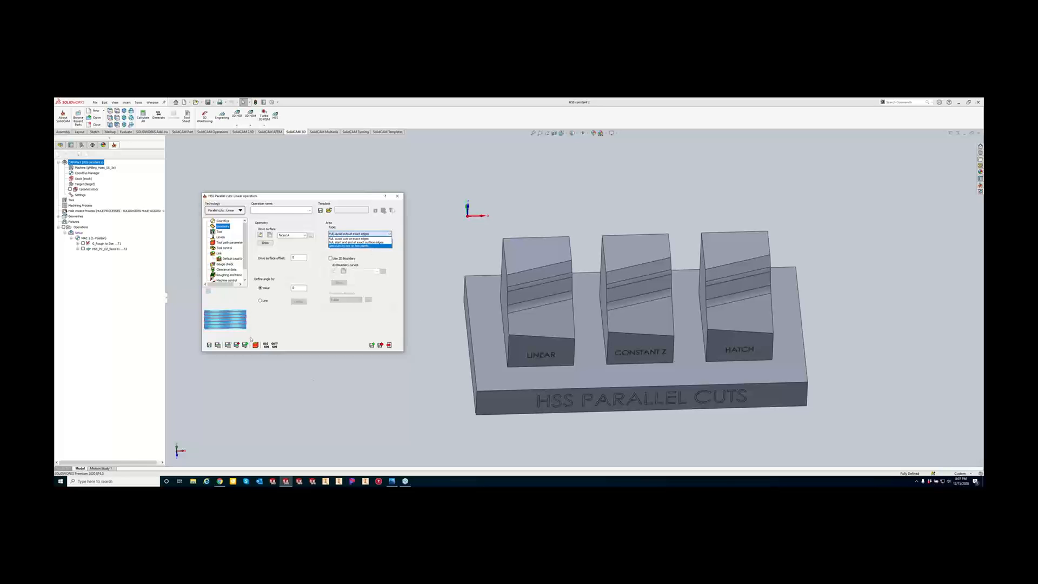
left_click(342, 329)
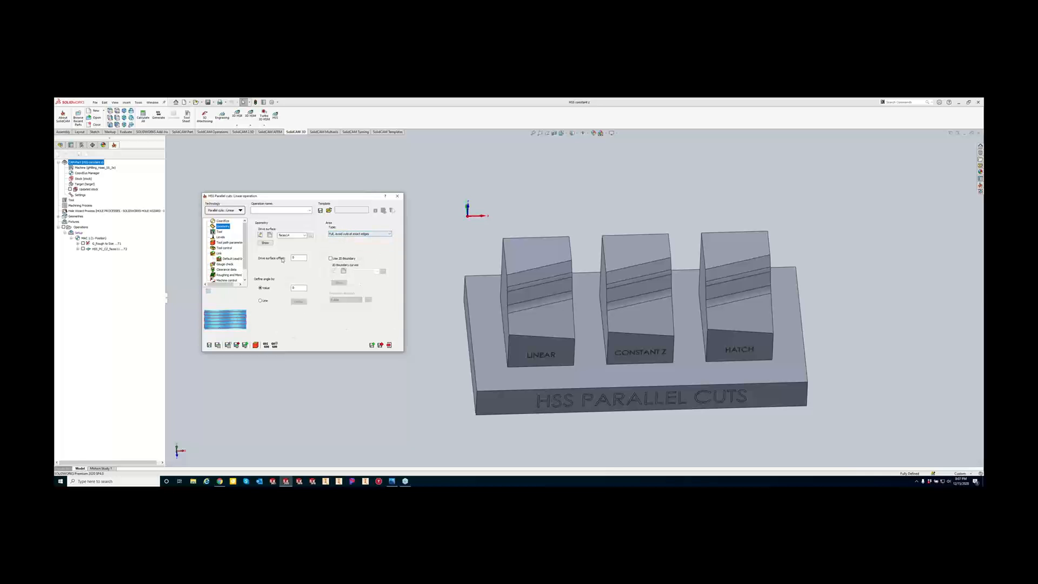
left_click(299, 258)
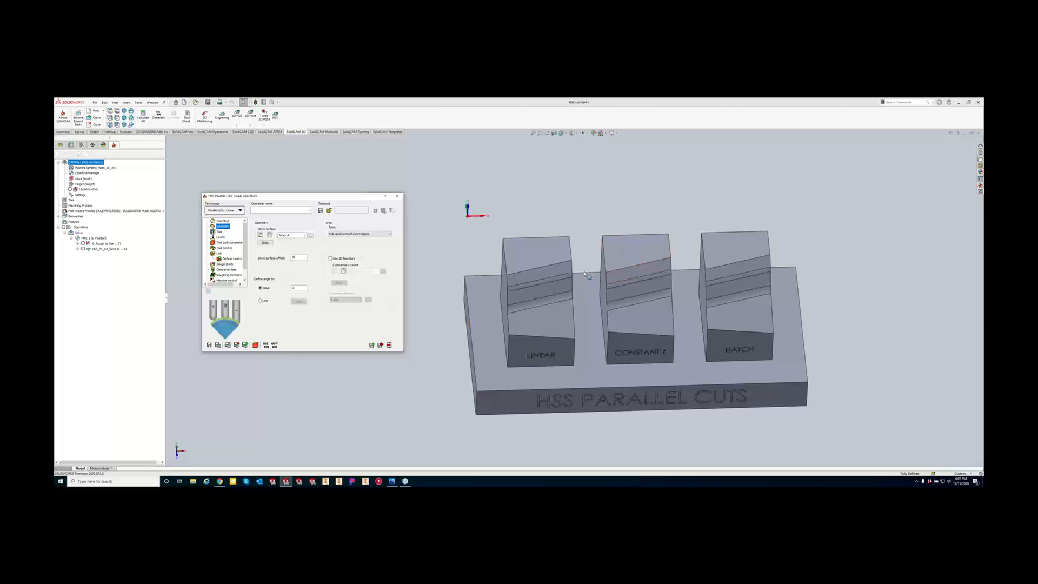
scroll(571, 275, "down", 1)
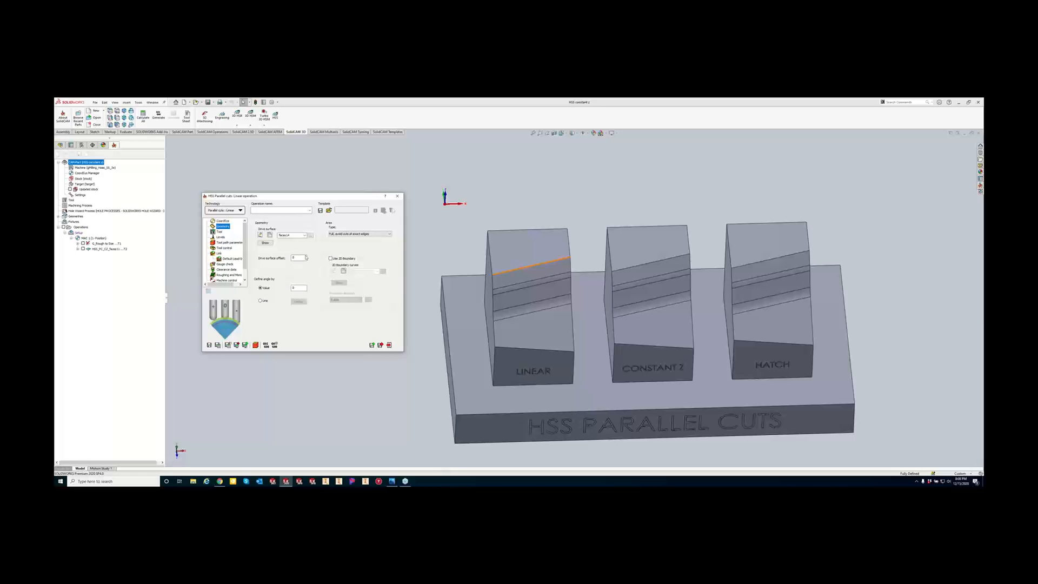
left_click(298, 288)
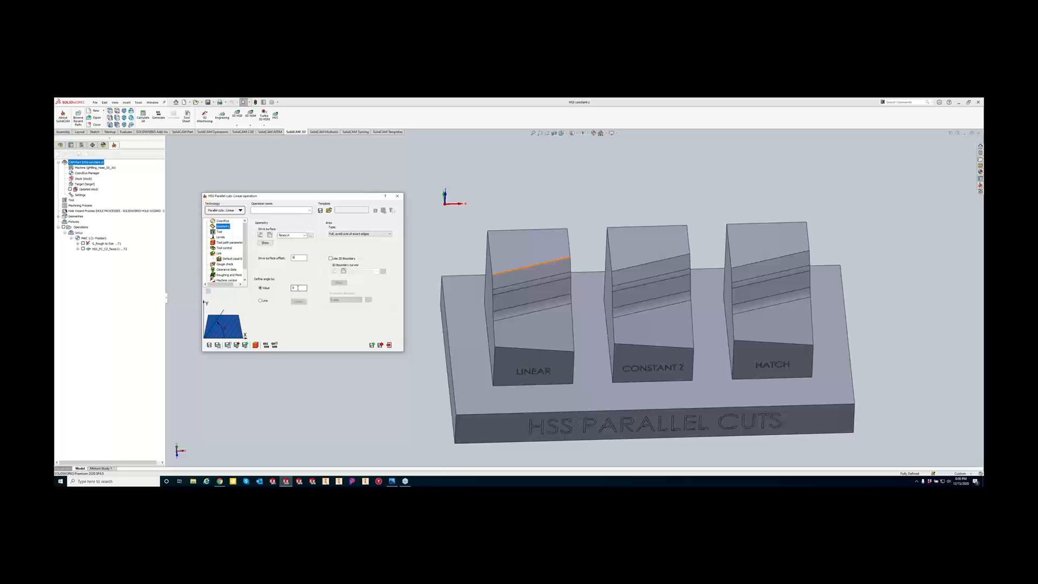
Assign the 0.125 inch ball nose mill from the tool list to the operation.
left_click(224, 236)
left_click(280, 304)
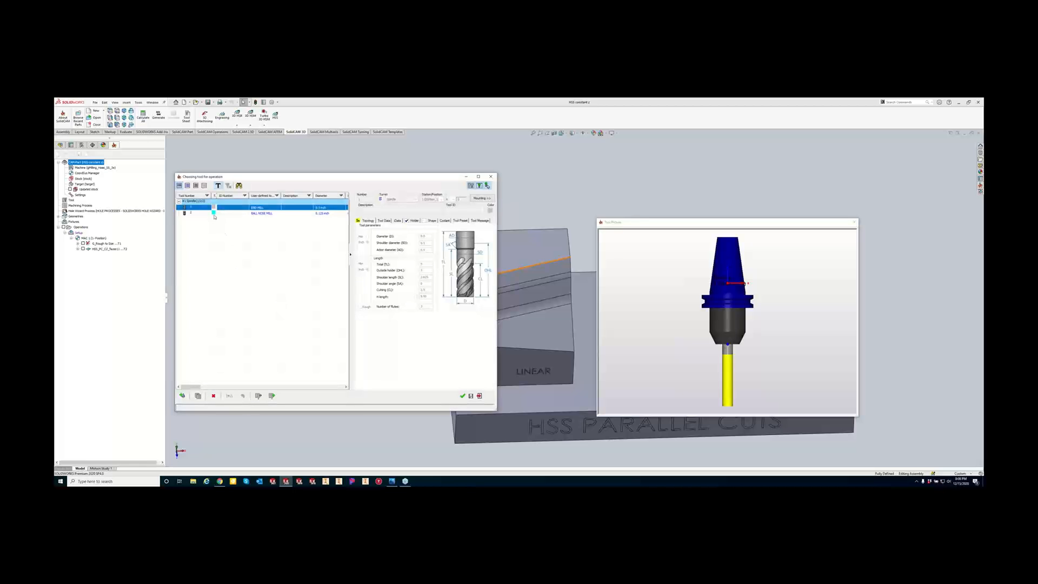
left_click(215, 214)
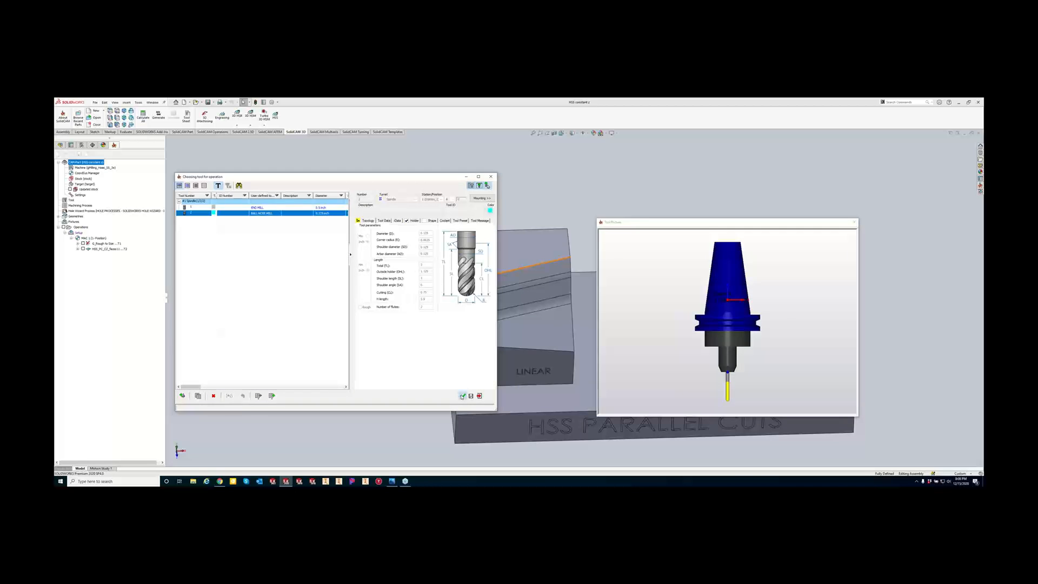
left_click(462, 395)
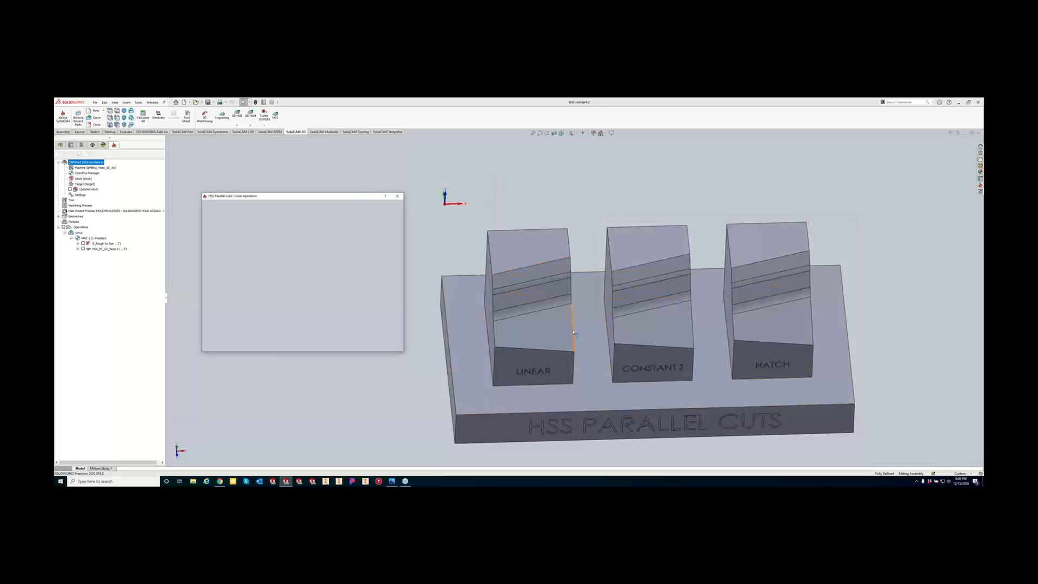
Save and calculate the operation, and inspect the toolpath generated on the LINEAR block.
left_click(224, 346)
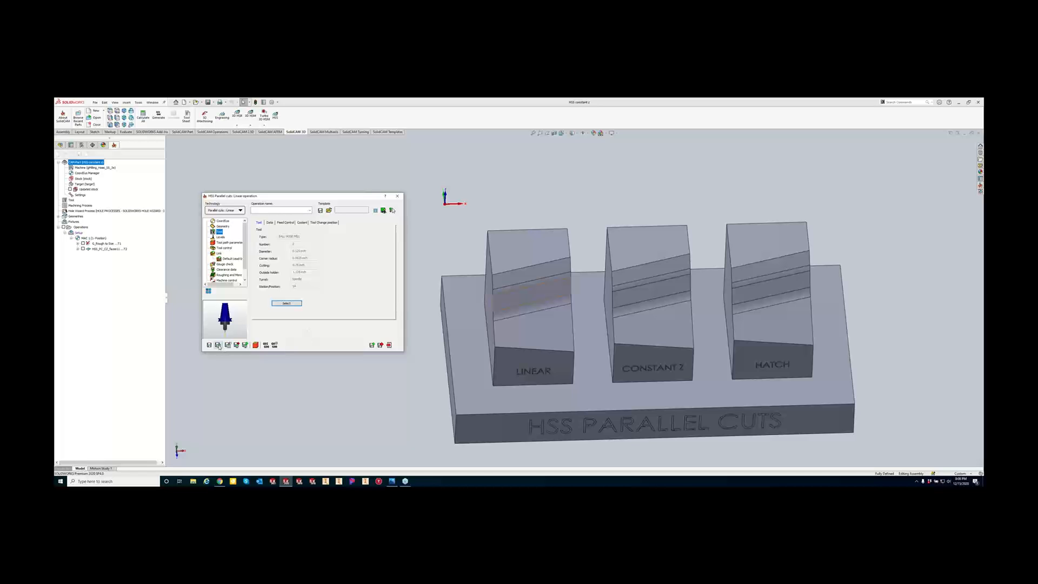
scroll(501, 297, "down", 2)
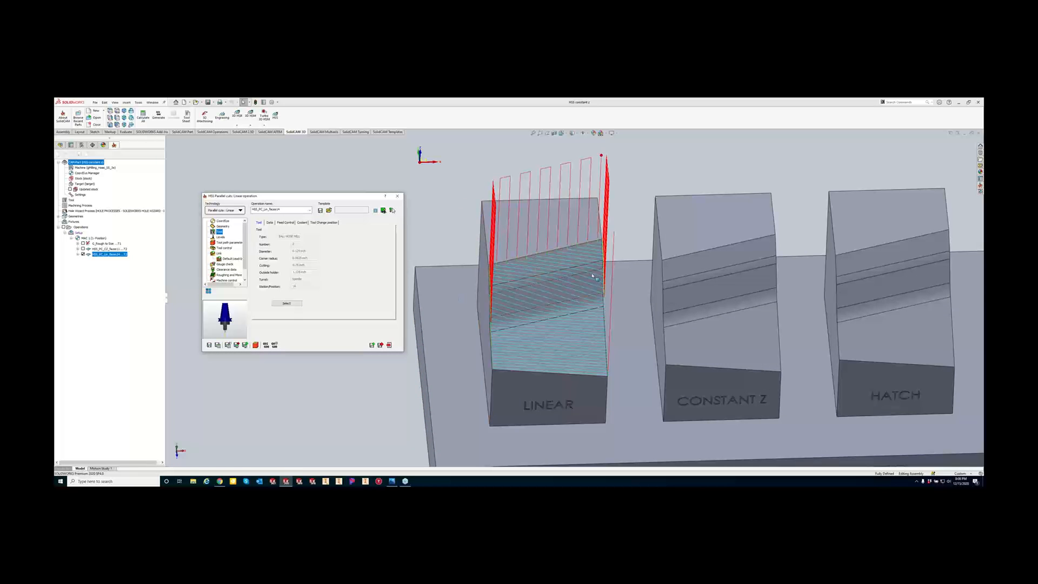
scroll(575, 302, "up", 2)
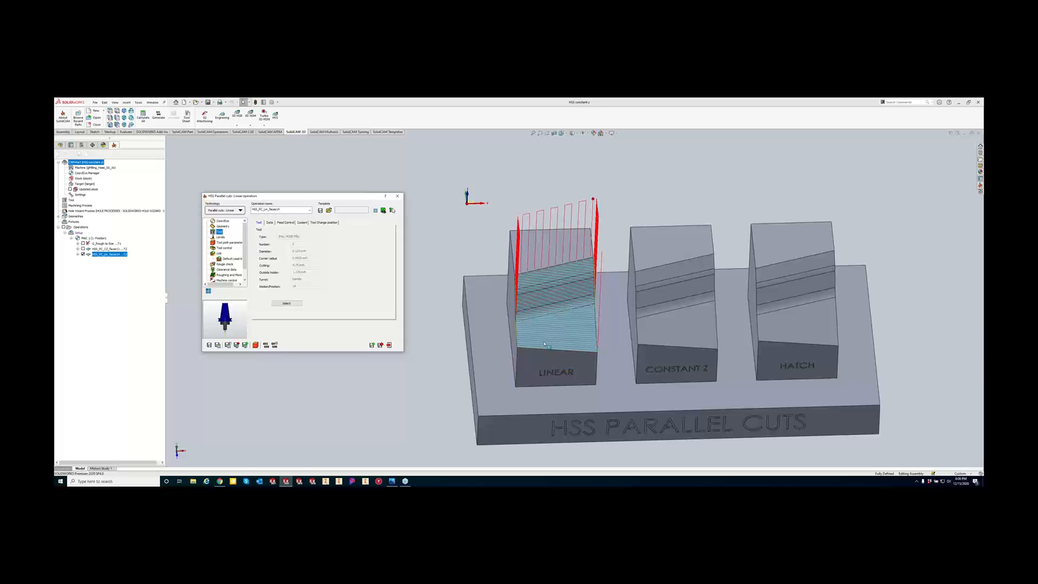
middle_click_drag(546, 346, 574, 308)
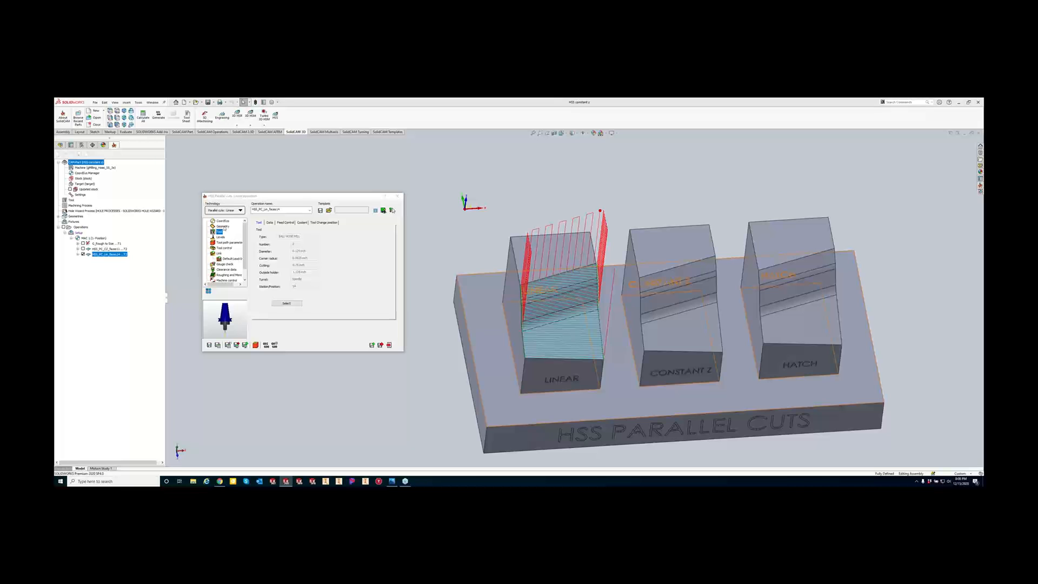
Set the machining angle value to 90 and recalculate the toolpath on the LINEAR block.
left_click(223, 226)
double_click(298, 288)
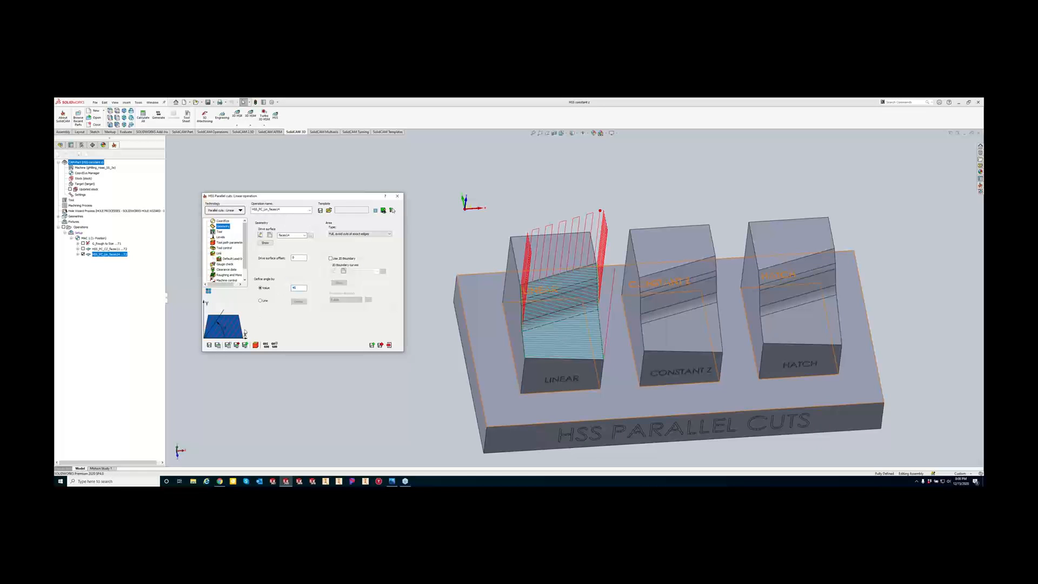
left_click(218, 346)
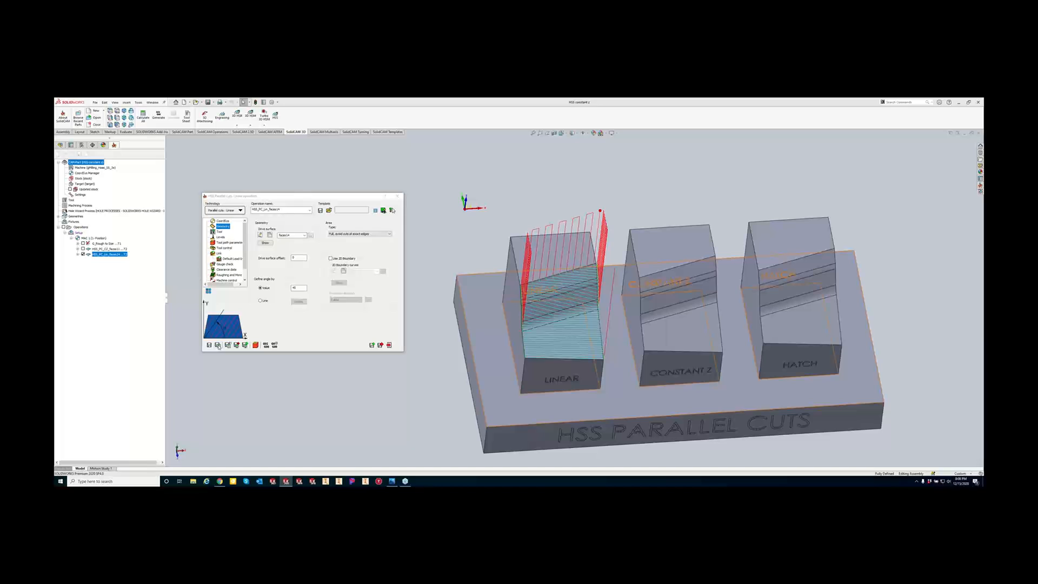
left_click(218, 344)
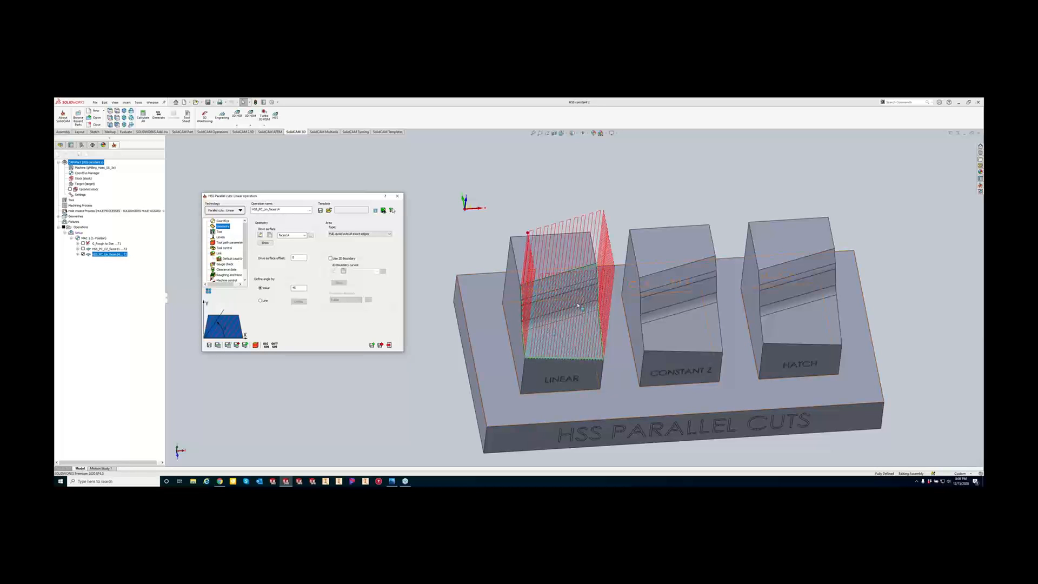
scroll(637, 298, "down", 2)
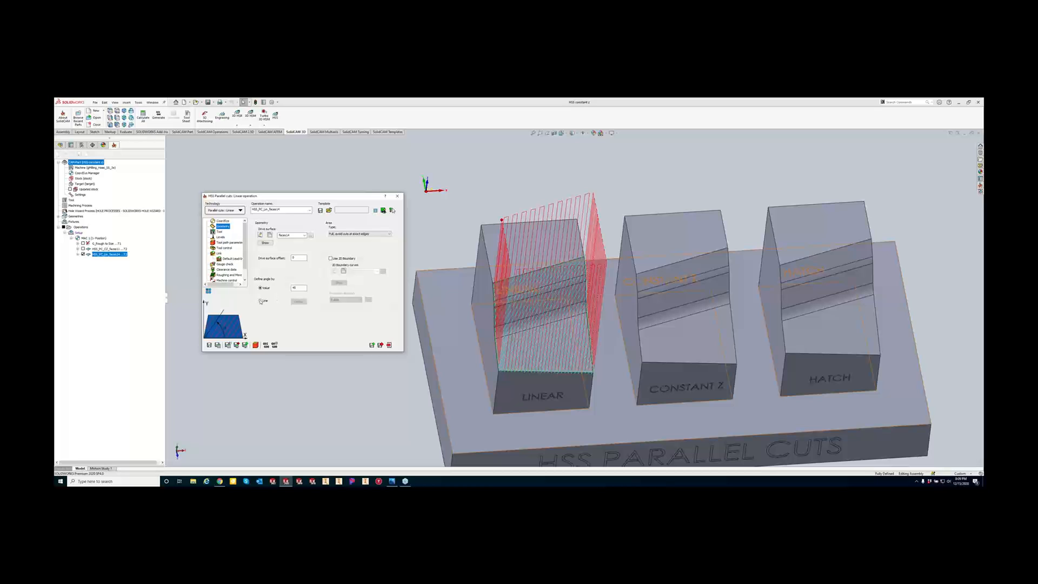
Define the machining angle by a line between the two ends of the LINEAR block's upper slanted edge, and recalculate the operation.
left_click(261, 301)
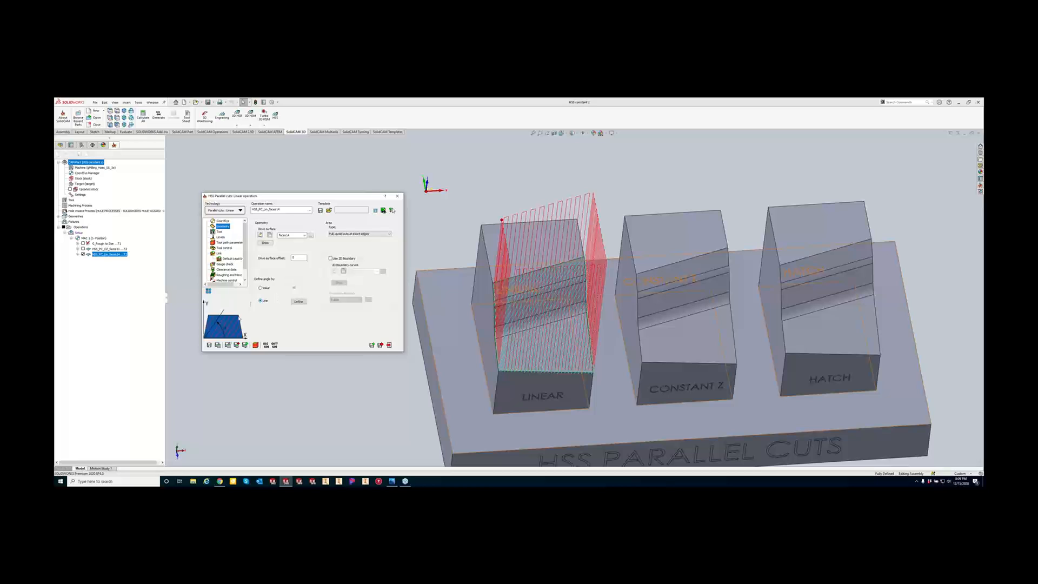
left_click(300, 302)
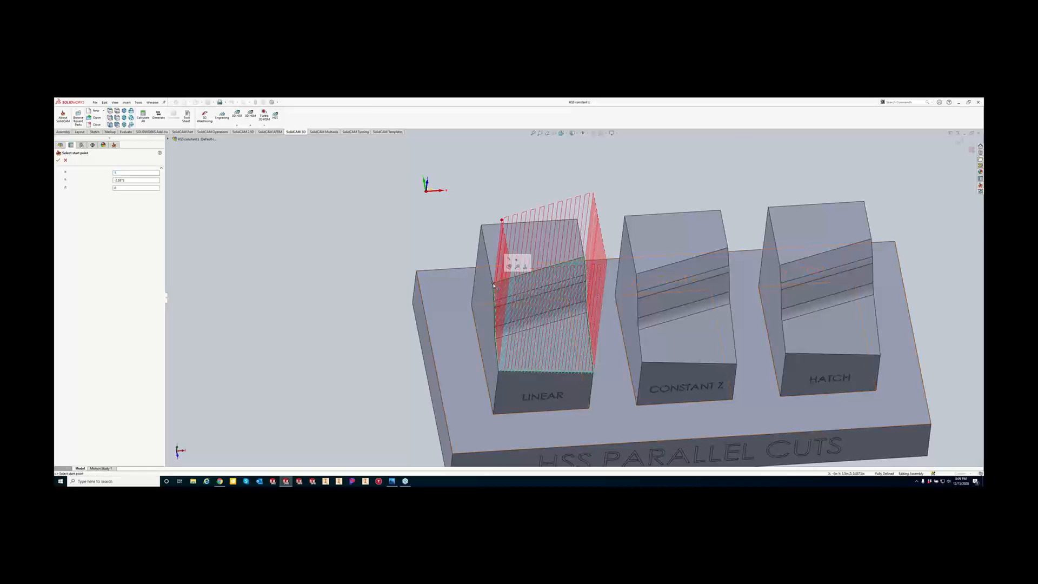
left_click(493, 283)
left_click(60, 161)
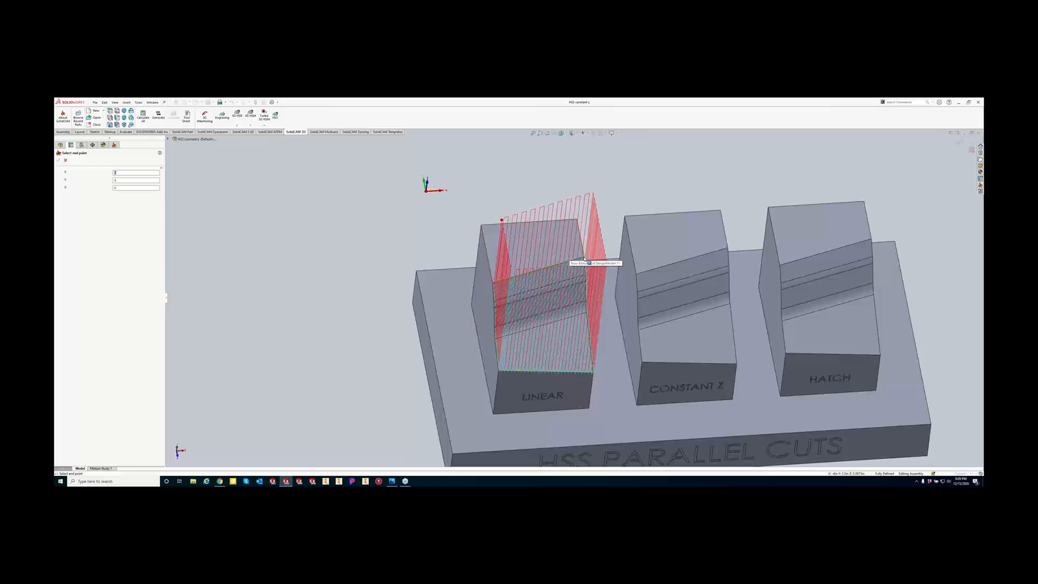
scroll(583, 258, "down", 4)
left_click(581, 269)
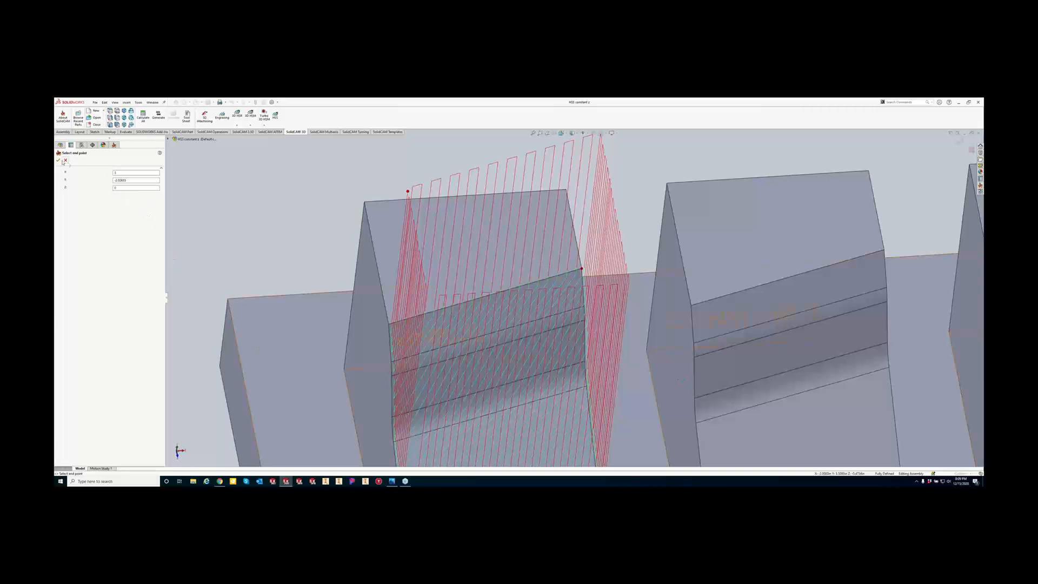
left_click(59, 160)
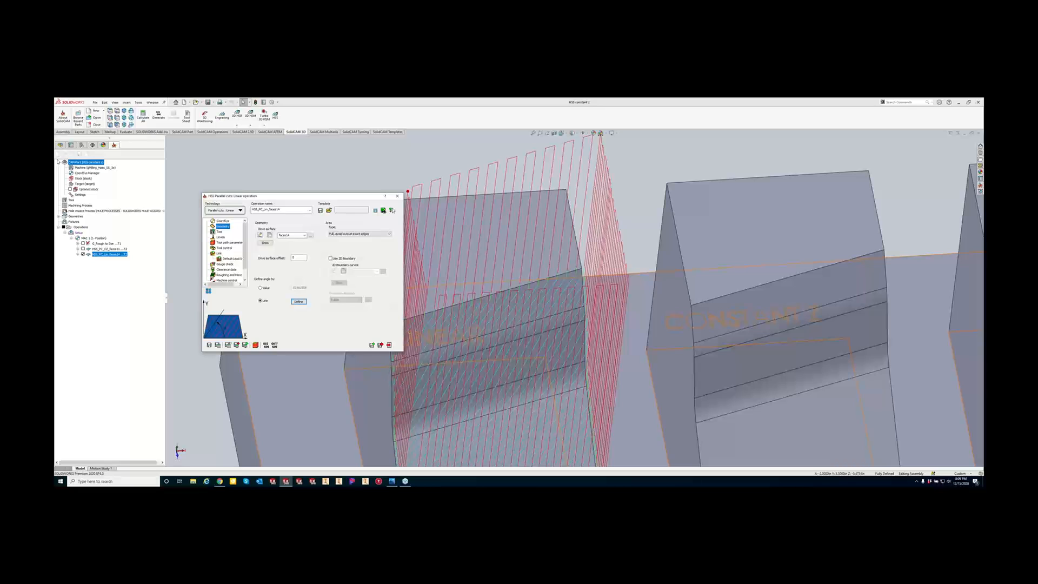
left_click(218, 346)
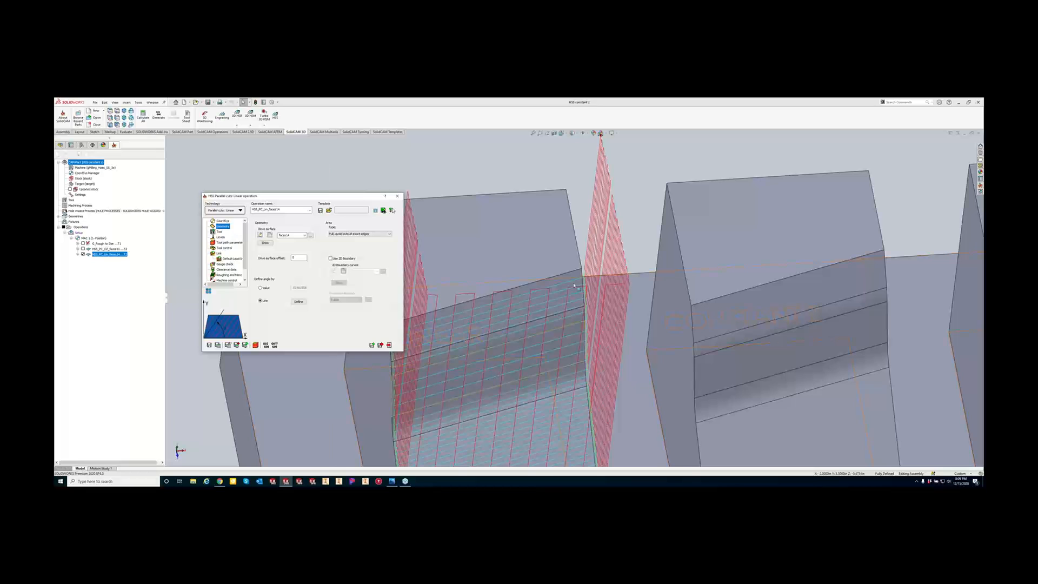
scroll(479, 314, "up", 3)
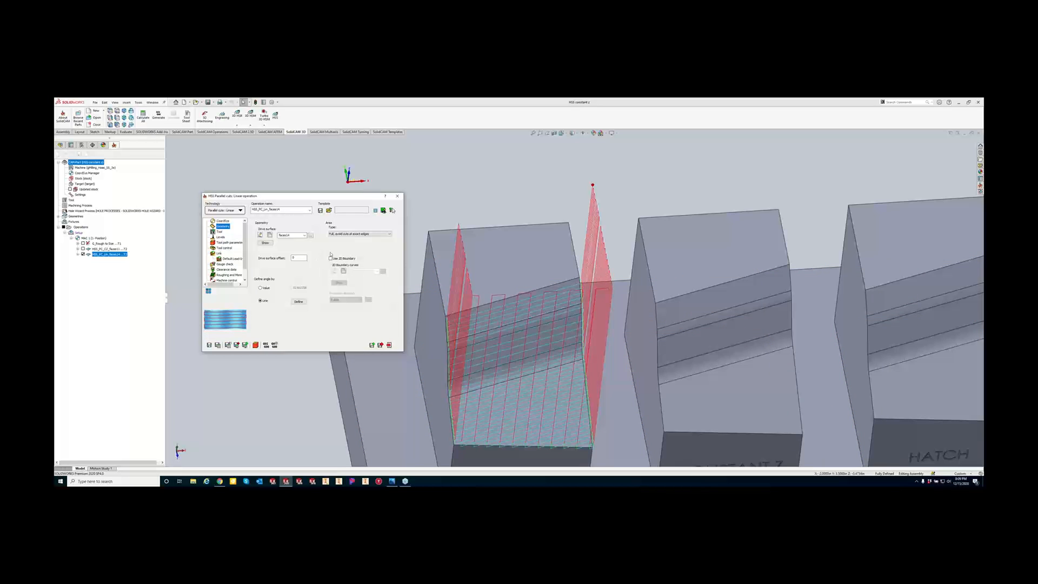
left_click(269, 301)
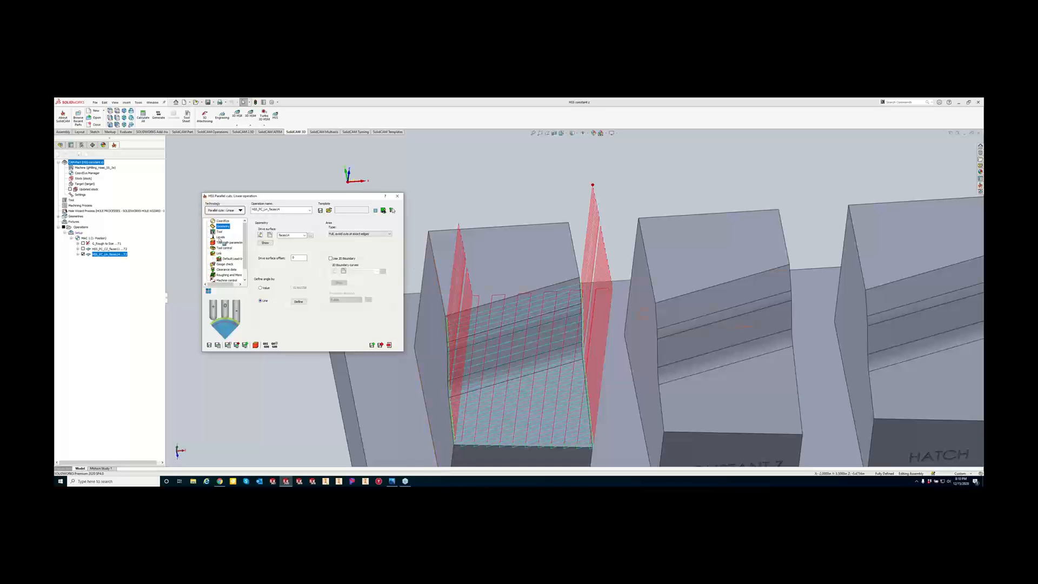
Set the area type to full, start and end at exact surface edges, and recalculate the toolpath.
left_click(363, 234)
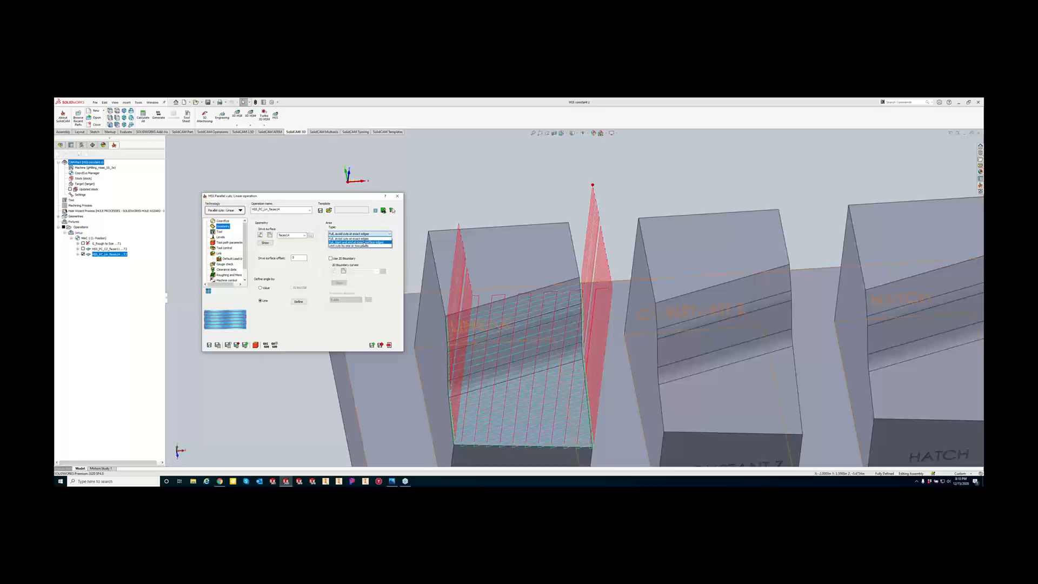
left_click(365, 244)
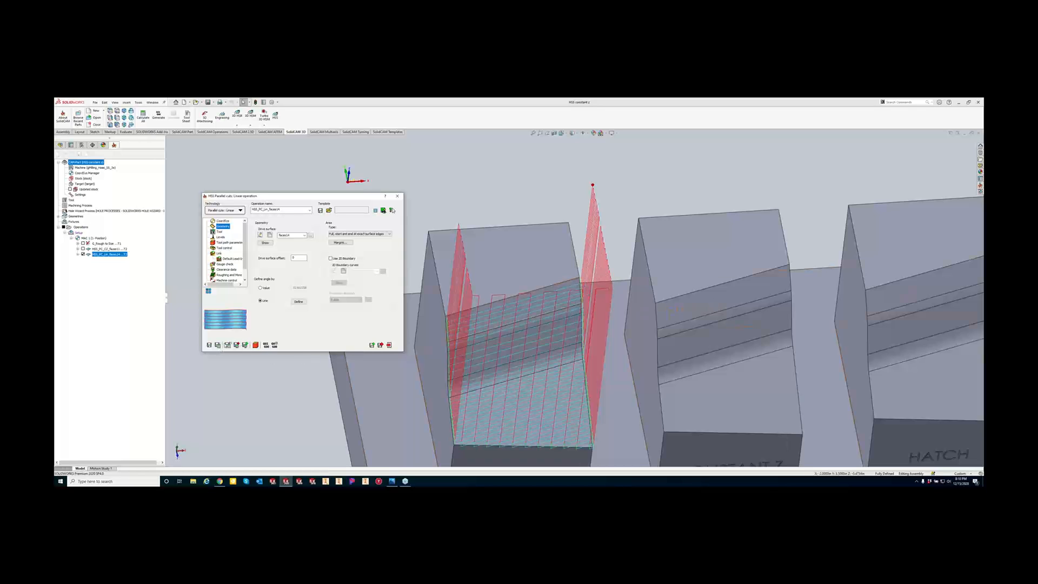
left_click(222, 346)
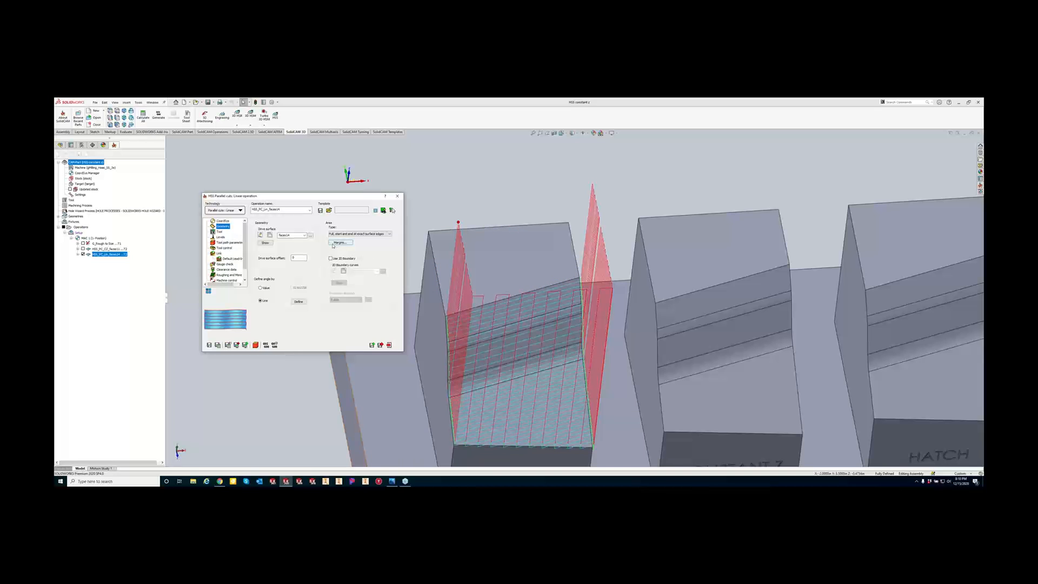
Limit the cuts by one or two points, with the first point where the fillet's lower edge meets the LINEAR block's left side.
left_click(348, 234)
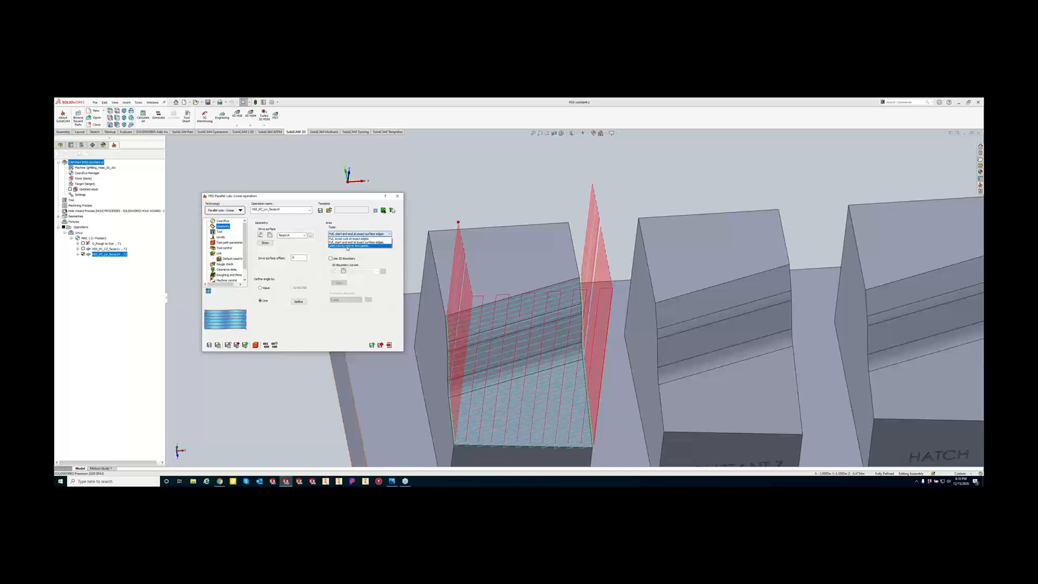
left_click(351, 245)
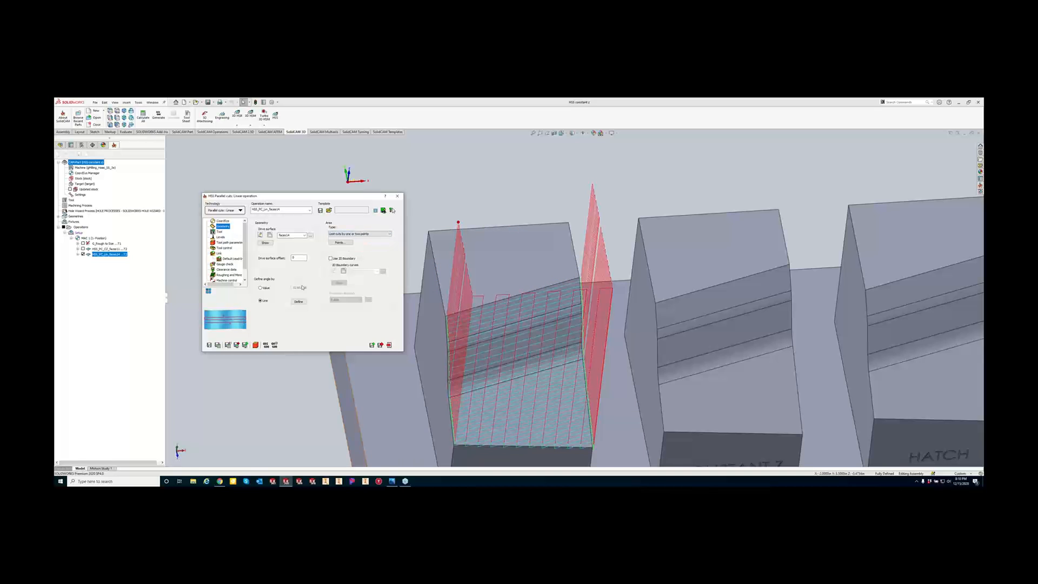
left_click(339, 242)
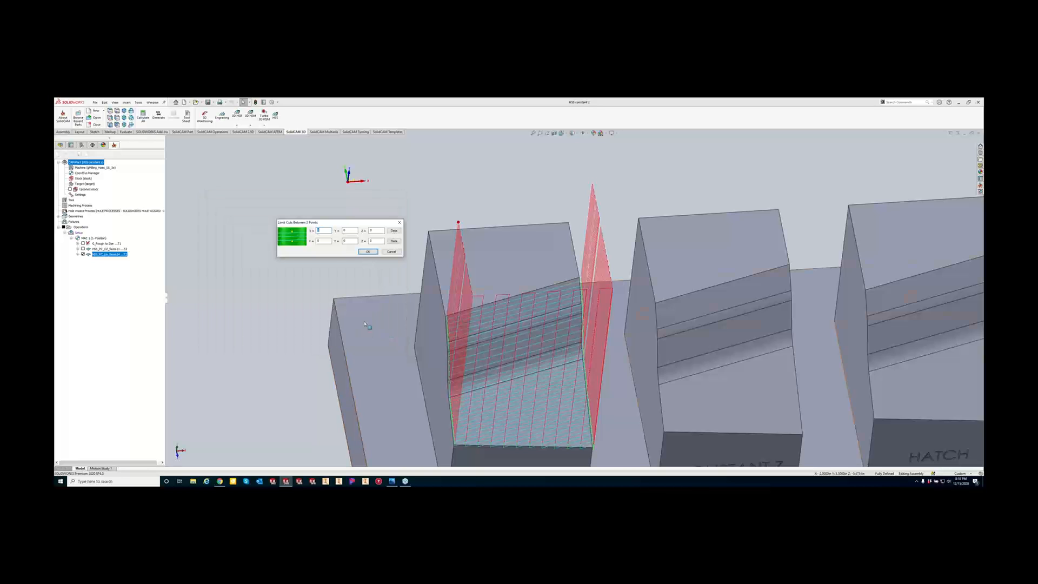
left_click(448, 388)
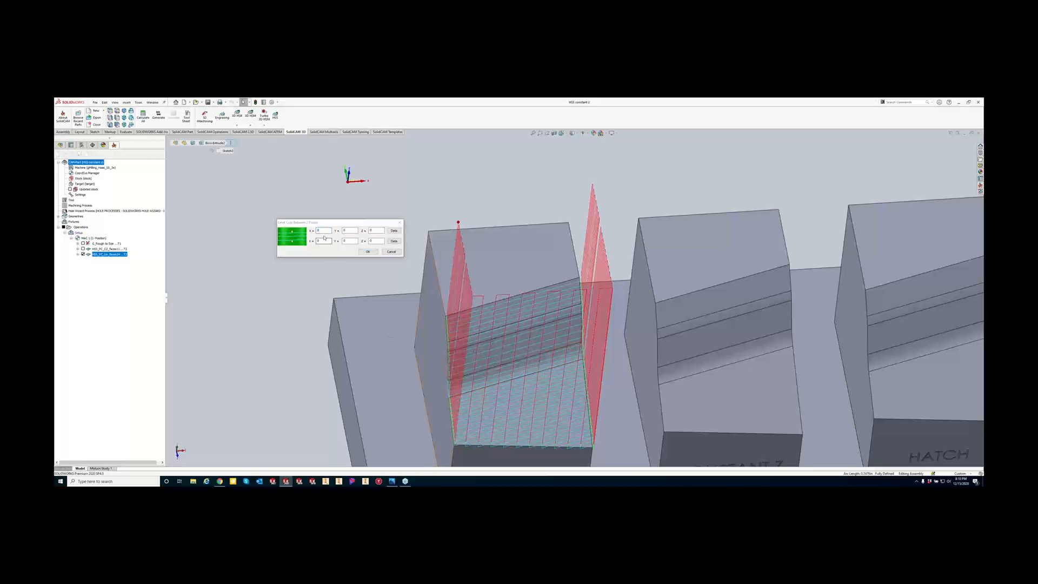
left_click(393, 230)
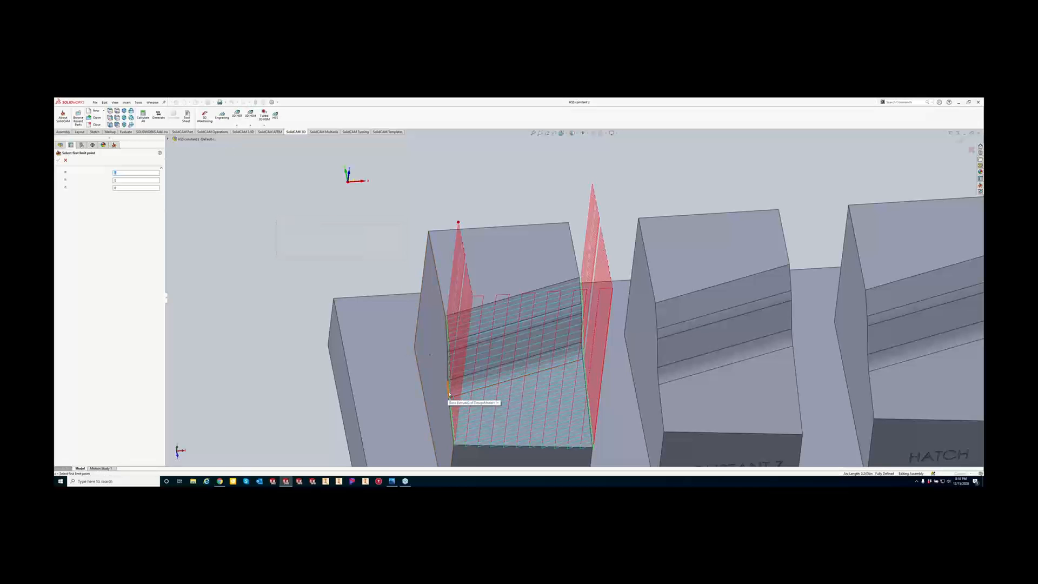
left_click(448, 394)
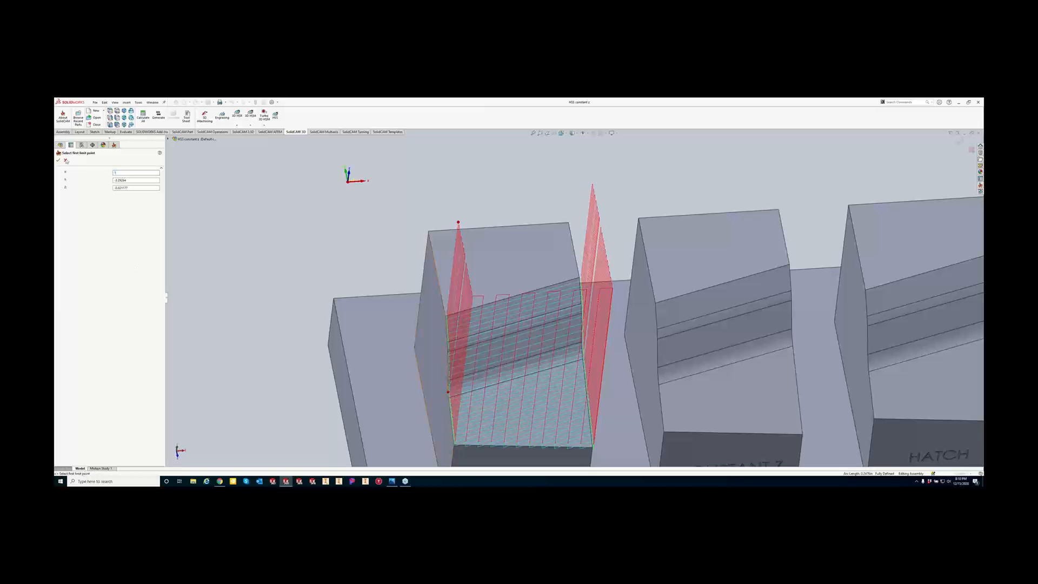
left_click(59, 160)
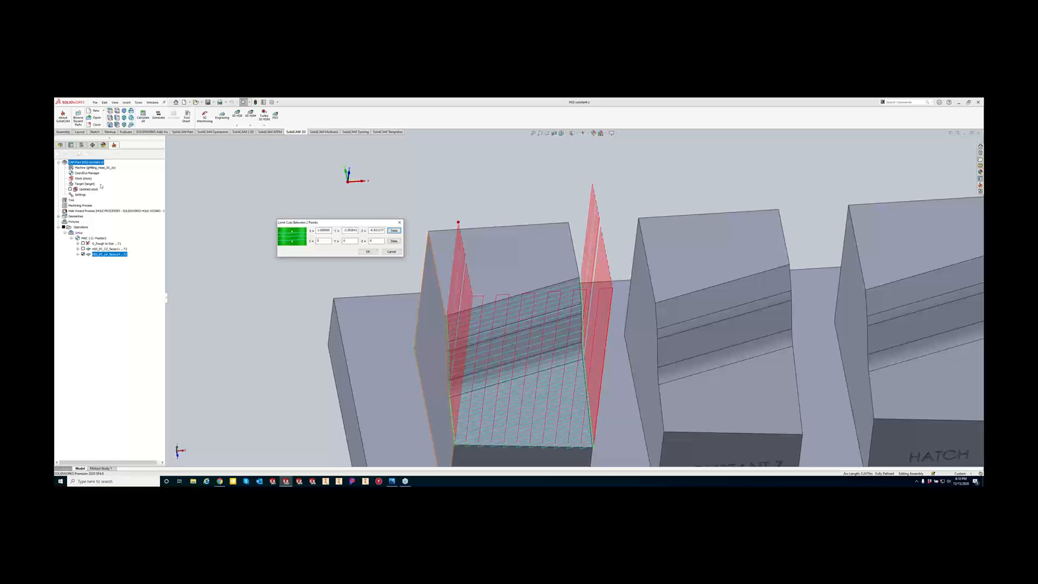
Set the second limit point at the lower right corner of the LINEAR block's sloped face and recalculate the operation.
left_click(393, 242)
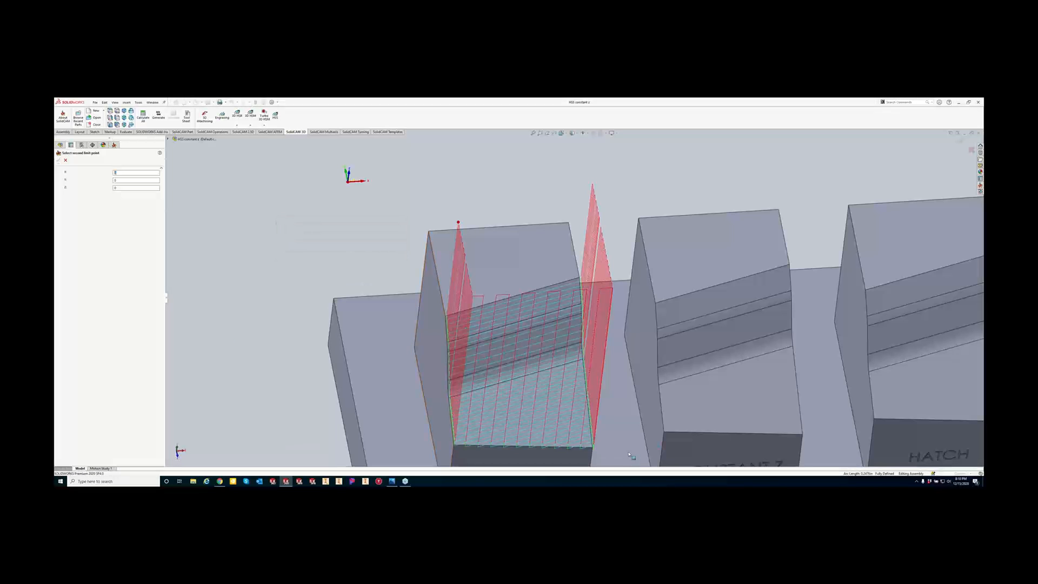
left_click(593, 447)
left_click(58, 160)
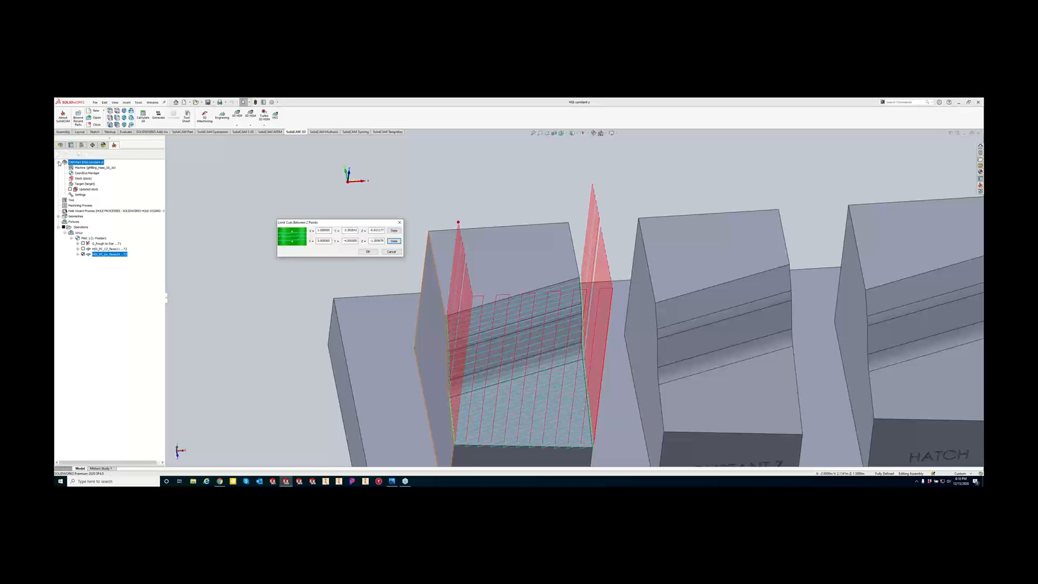
left_click(372, 252)
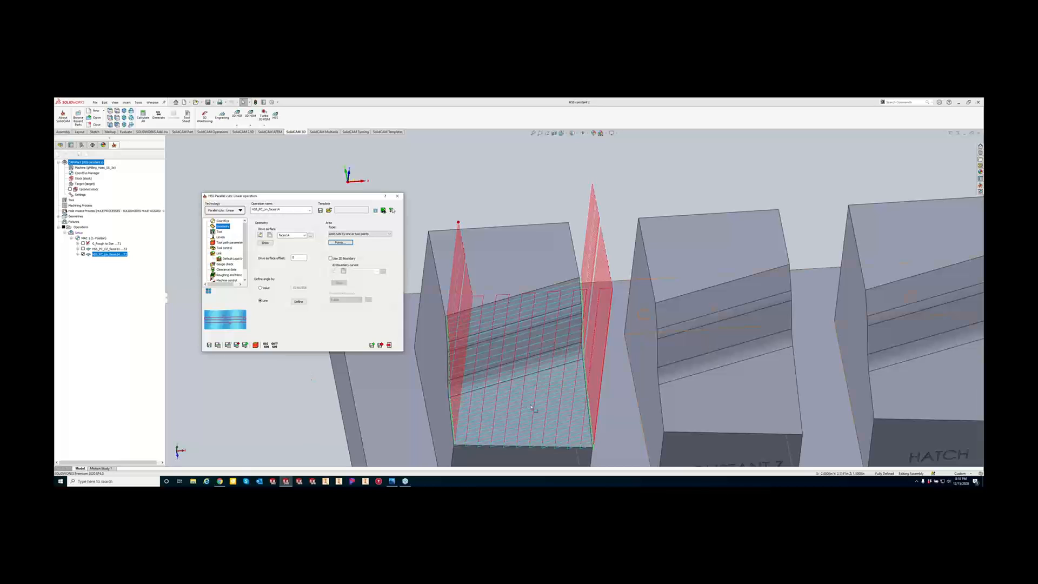
left_click(218, 344)
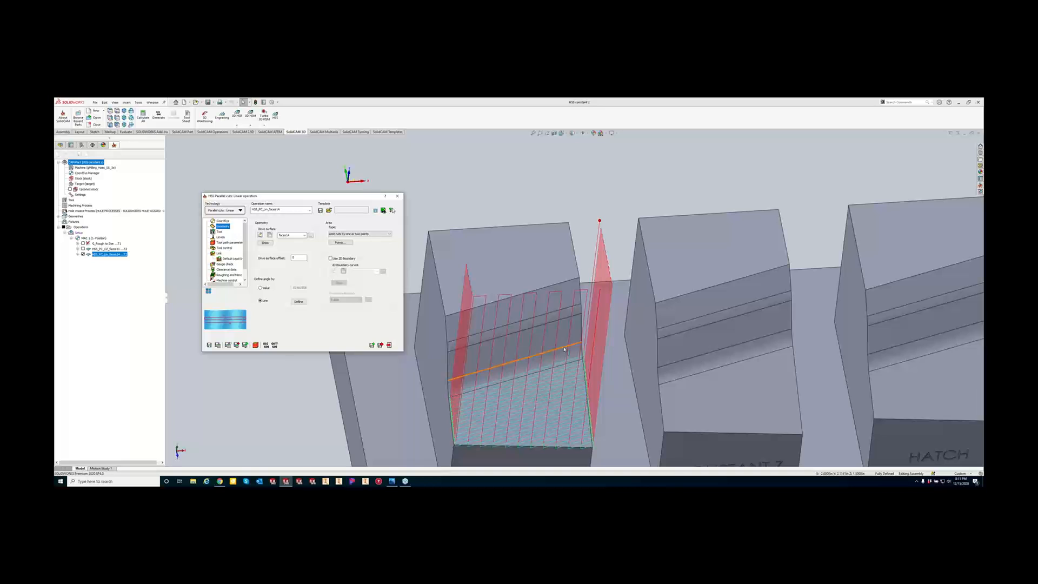
Set the clearance area type to Plane in the operation's levels.
left_click(219, 232)
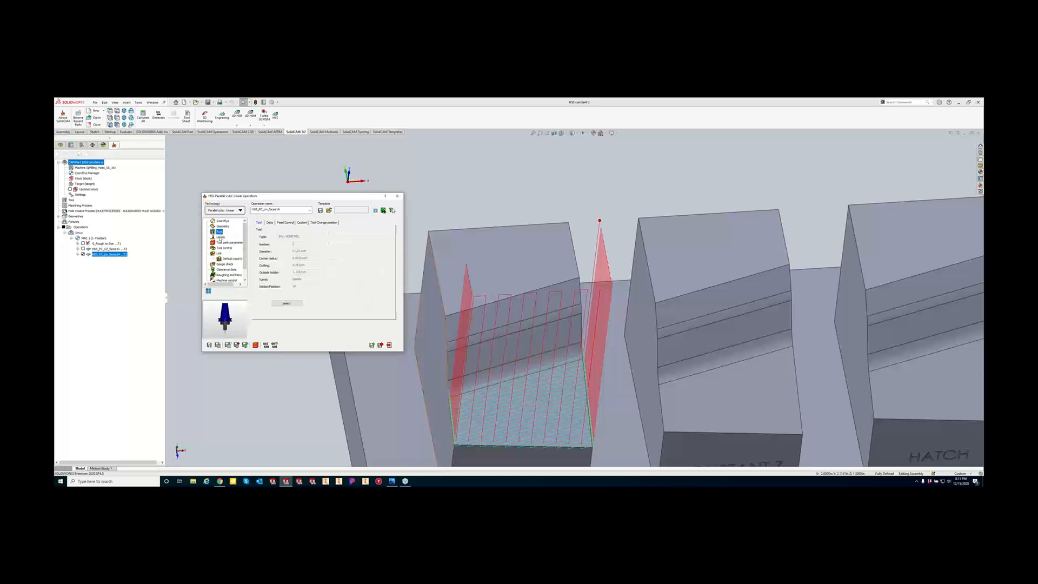
left_click(220, 237)
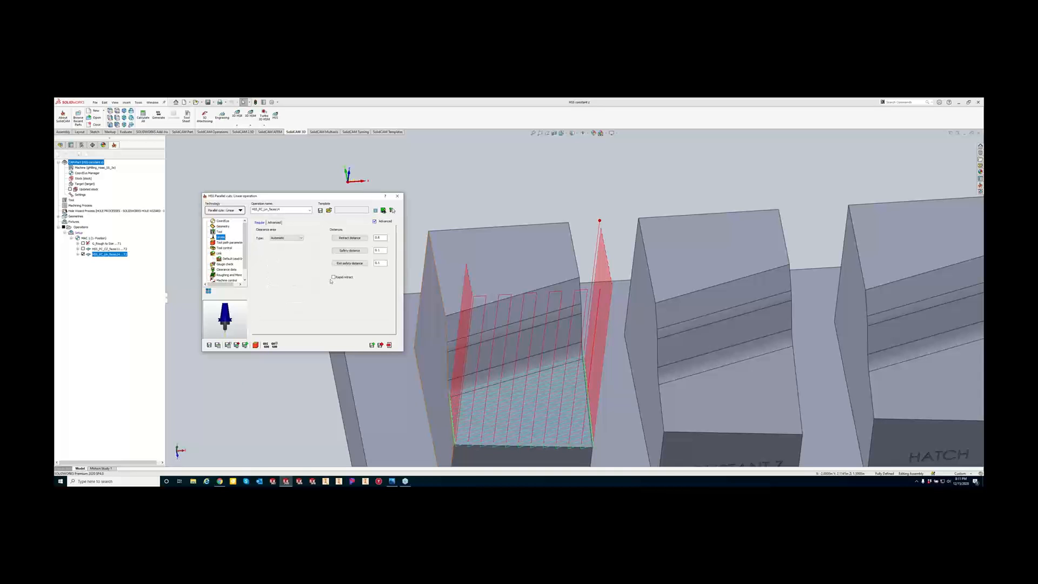
left_click(289, 238)
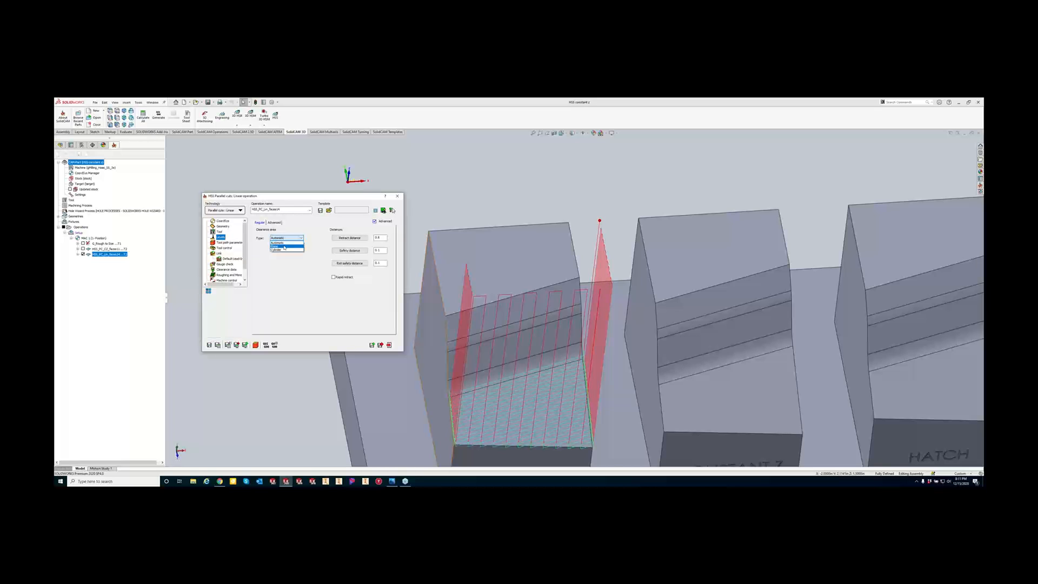
left_click(284, 246)
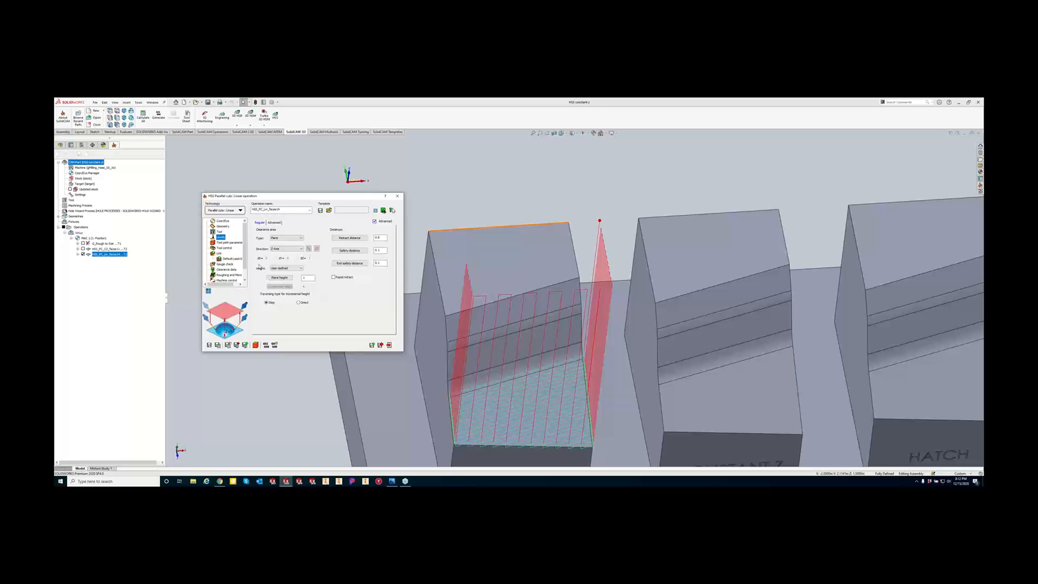
Examine the surface quality, maximum step over and sorting settings against the toolpath on the LINEAR block.
left_click(232, 242)
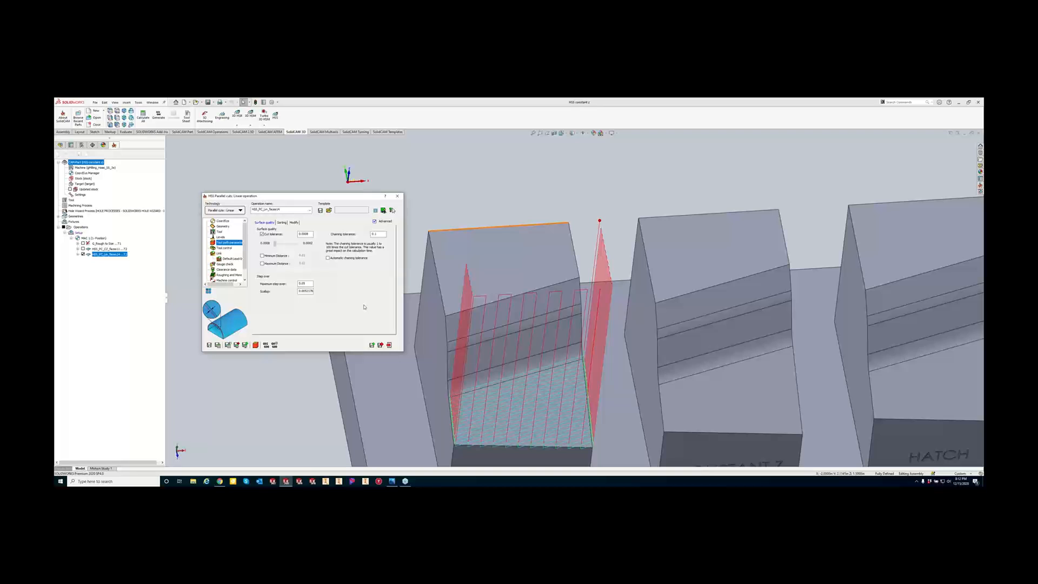
left_click(305, 283)
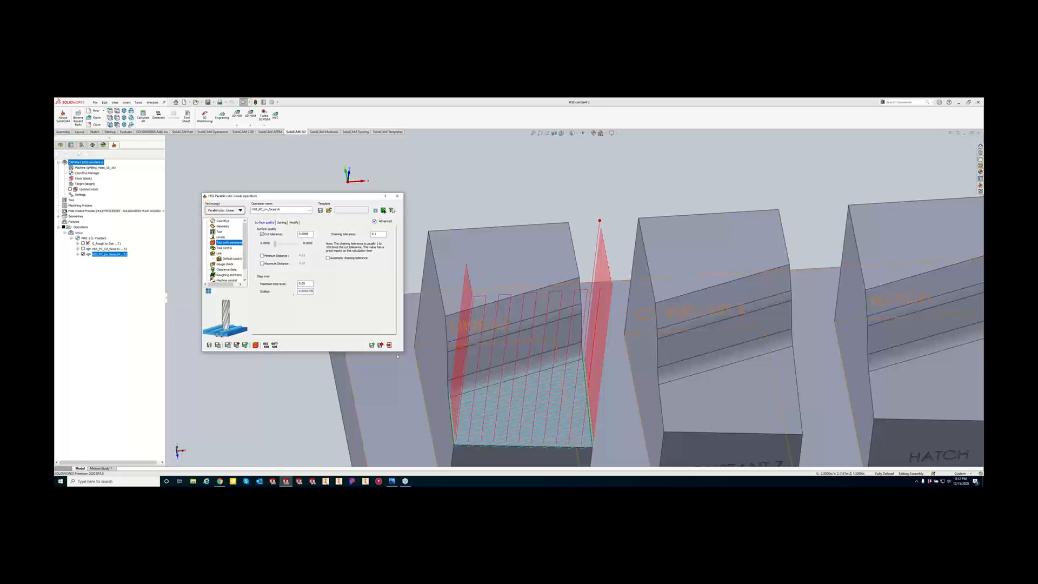
scroll(535, 403, "up", 2)
scroll(535, 403, "down", 2)
scroll(555, 378, "down", 1)
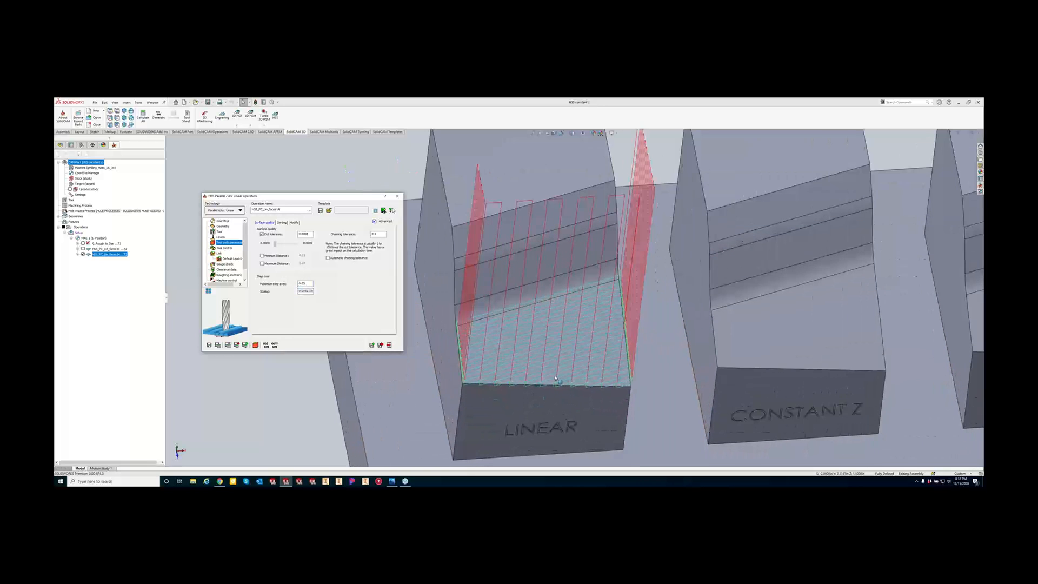
scroll(555, 378, "down", 1)
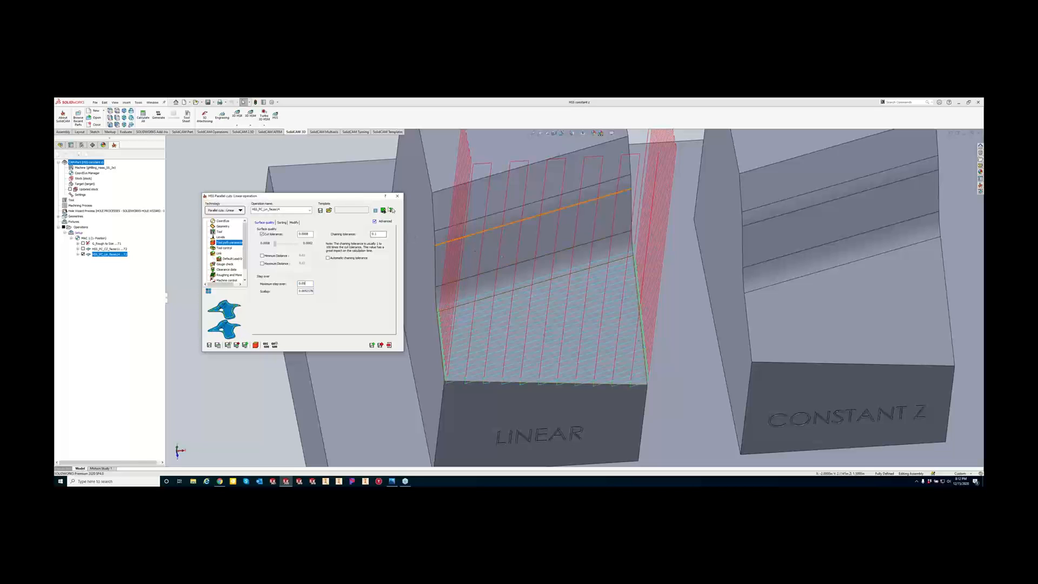
left_click(286, 224)
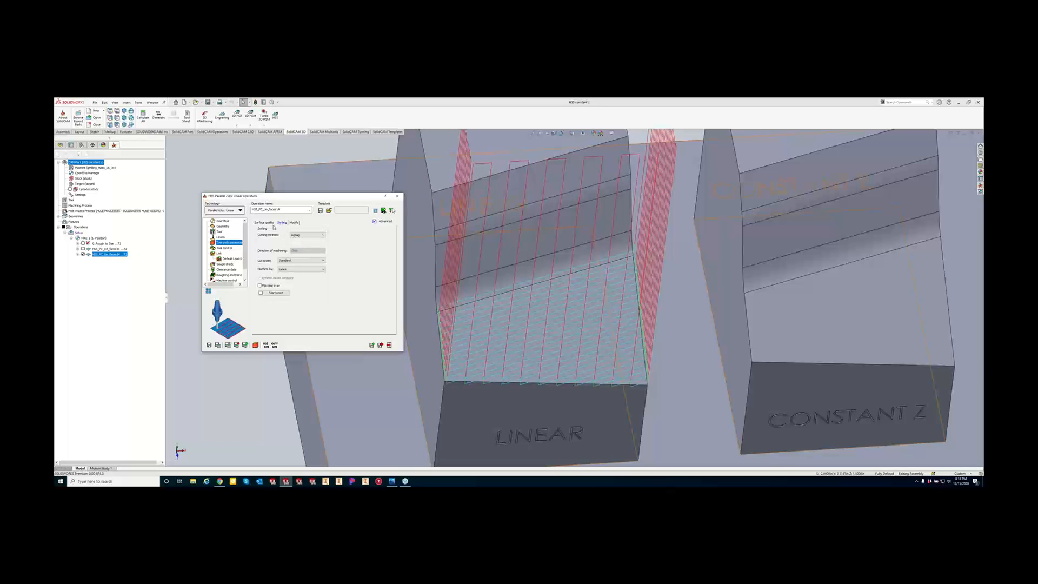
left_click(264, 222)
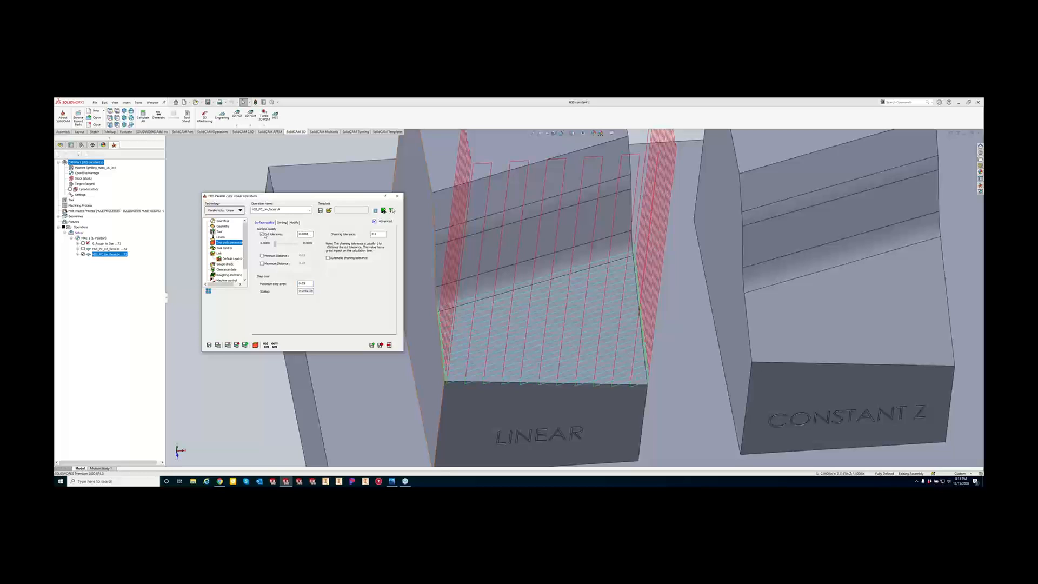
Try turning off the cut tolerance to adjust the surface quality slider, and turn the cut tolerance back on.
left_click(263, 235)
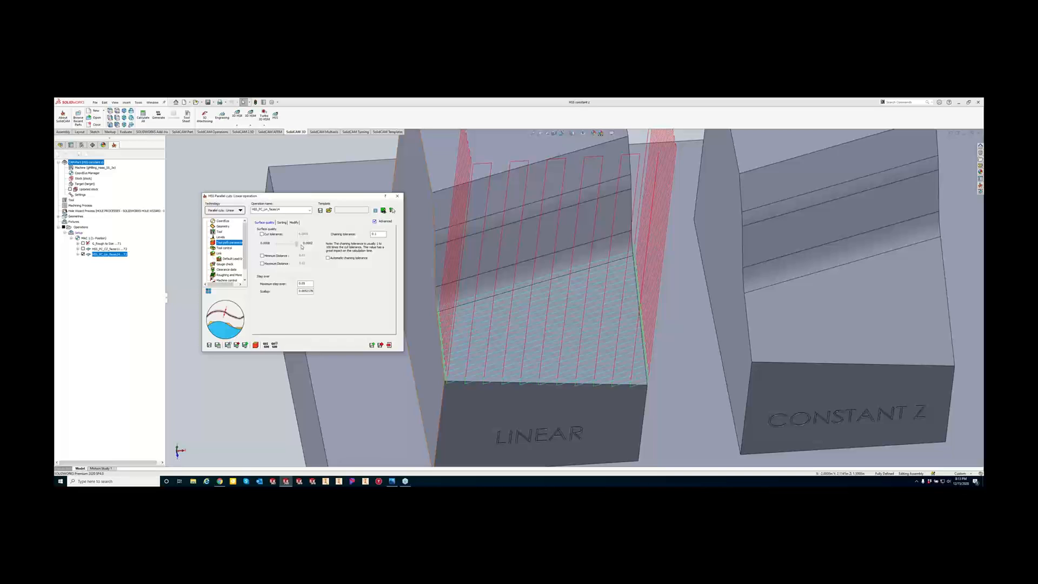
left_click_drag(302, 247, 266, 243)
left_click(262, 234)
mouse_move(377, 234)
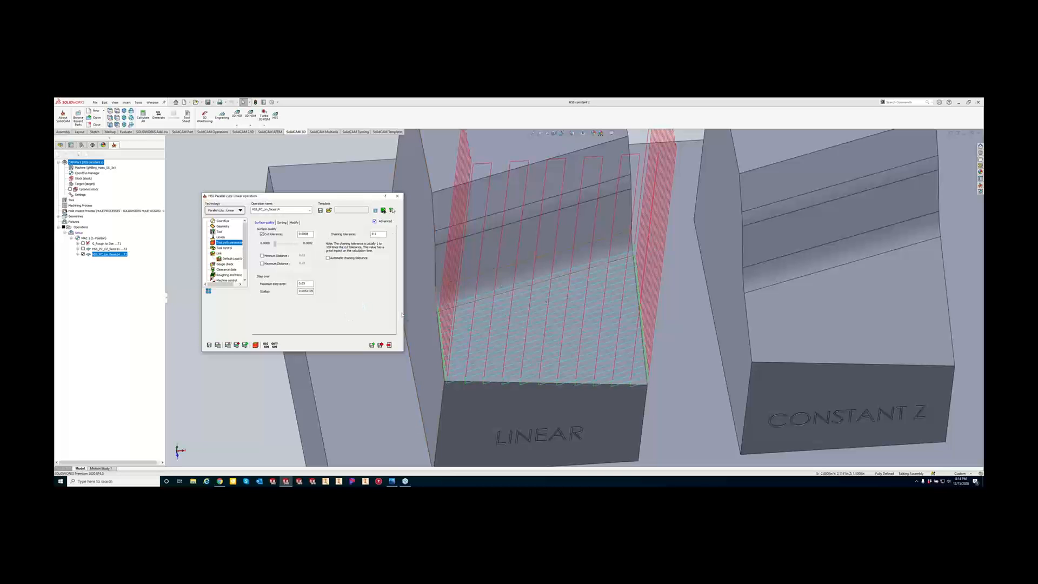
mouse_move(278, 278)
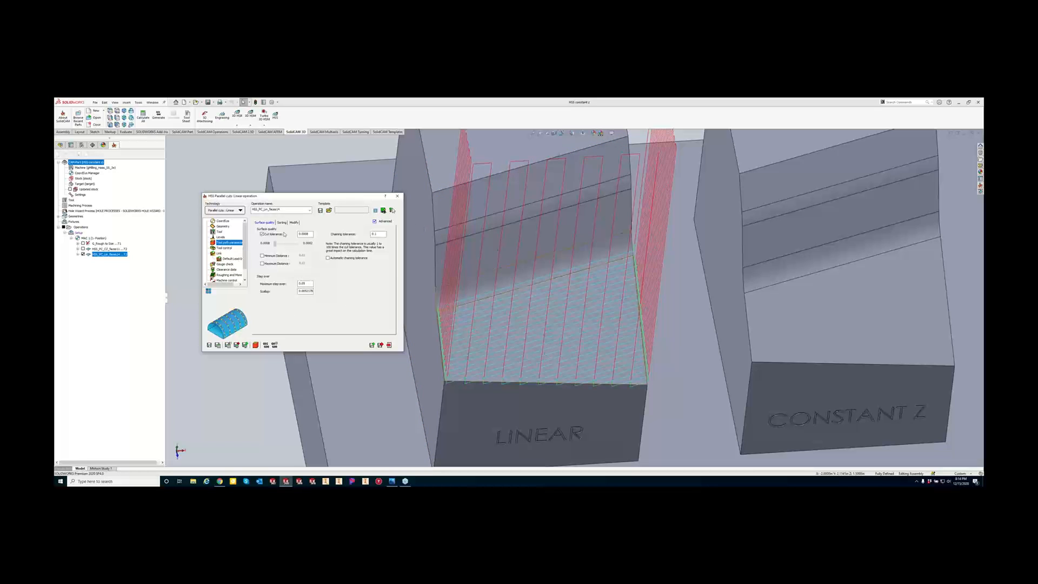
Examine the sorting options for cutting method and cut order, and the available Parallel cuts technologies, keeping the cut order Standard.
left_click(282, 222)
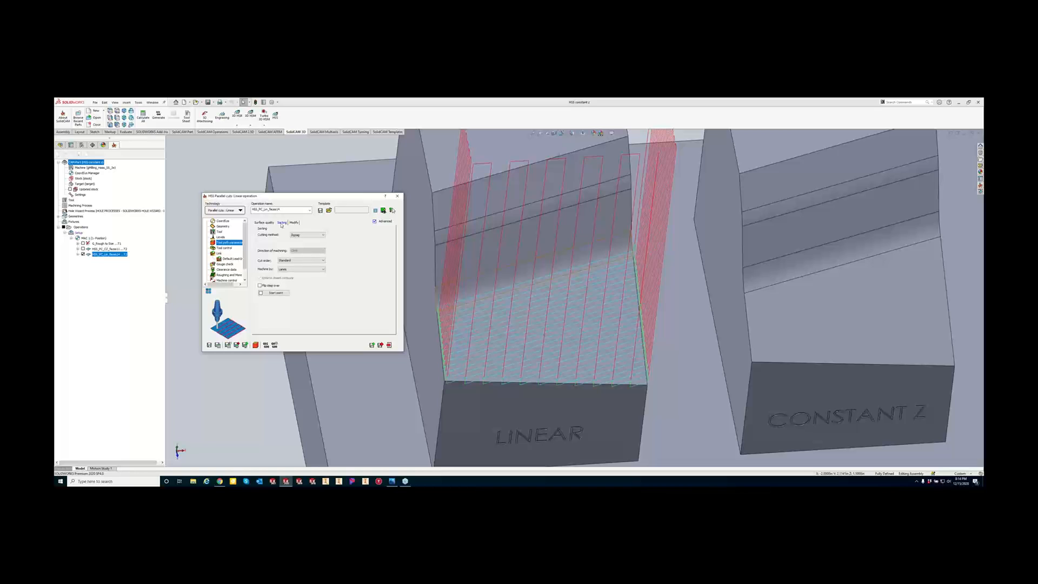
left_click(311, 235)
left_click(242, 211)
left_click(241, 210)
mouse_move(241, 218)
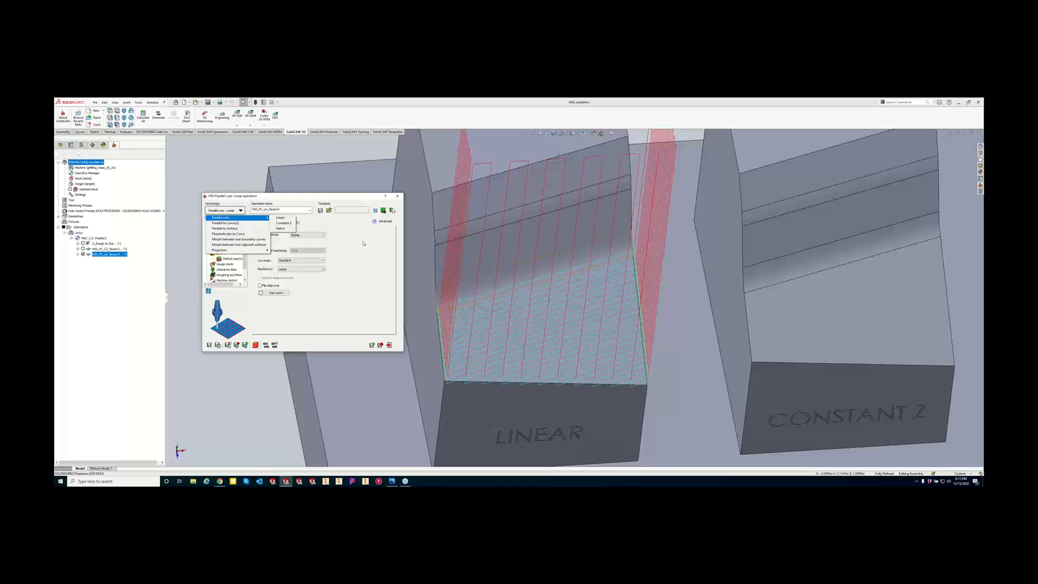
left_click(364, 243)
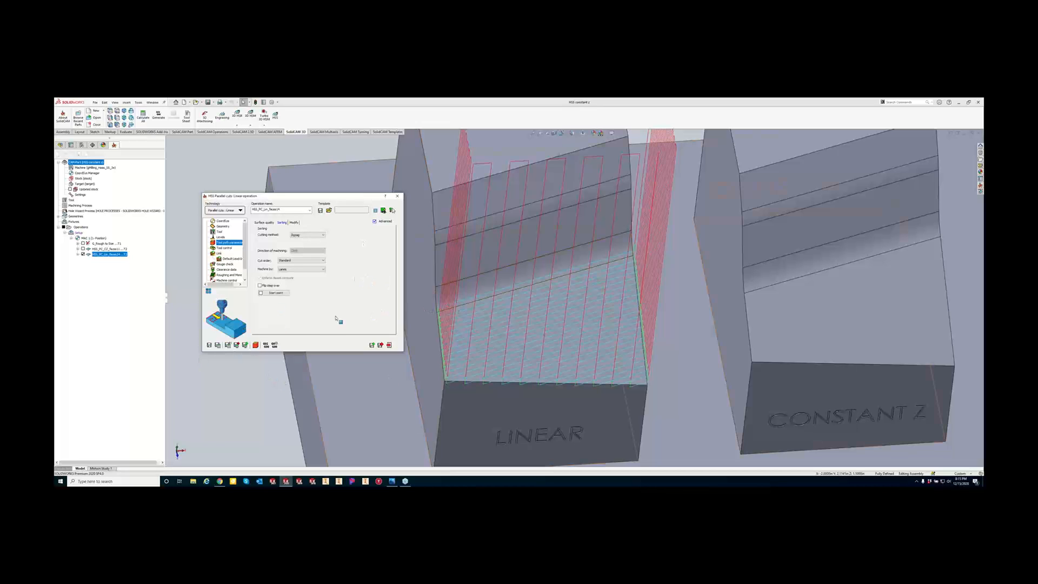
left_click(309, 262)
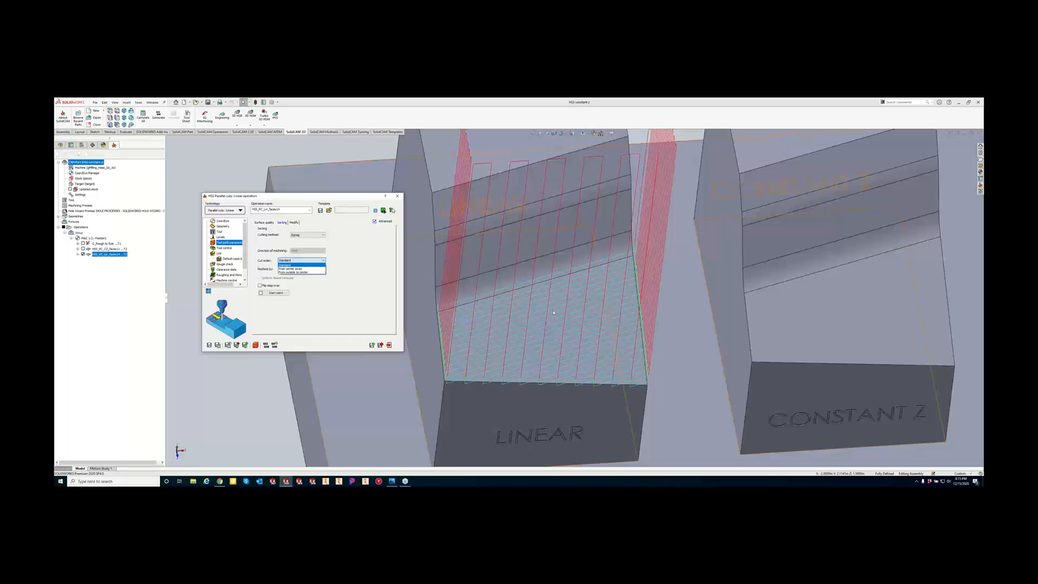
left_click(301, 265)
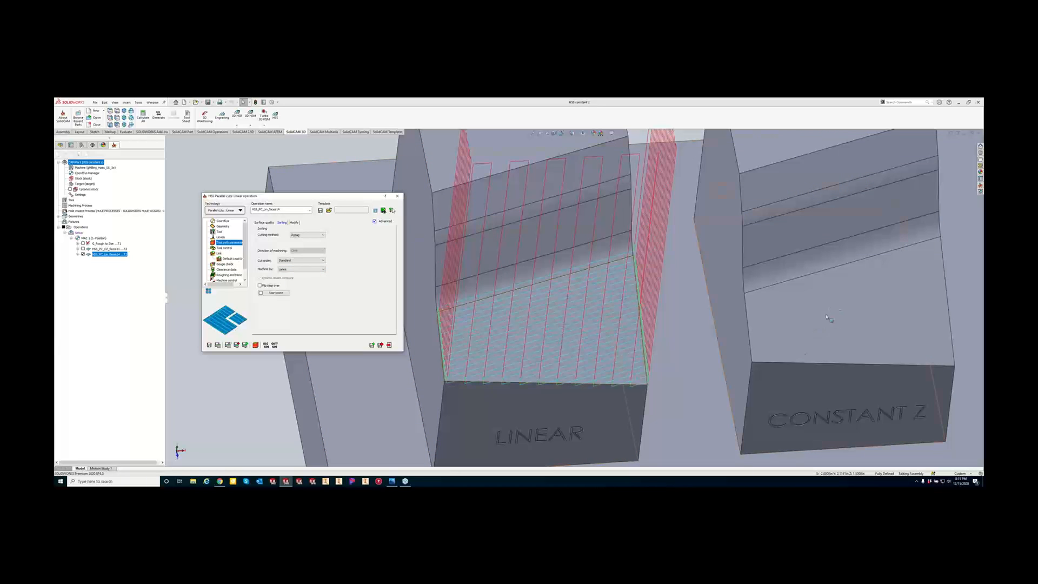
scroll(829, 313, "up", 2)
scroll(822, 305, "down", 2)
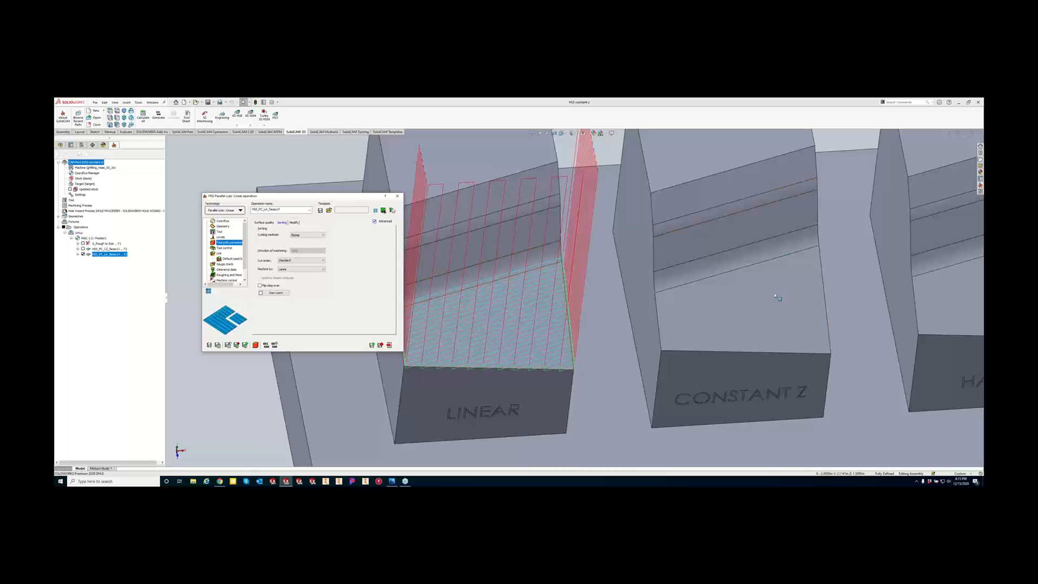
Set the cuts to machine by Regions, flip the step over and recalculate the toolpath.
left_click(316, 269)
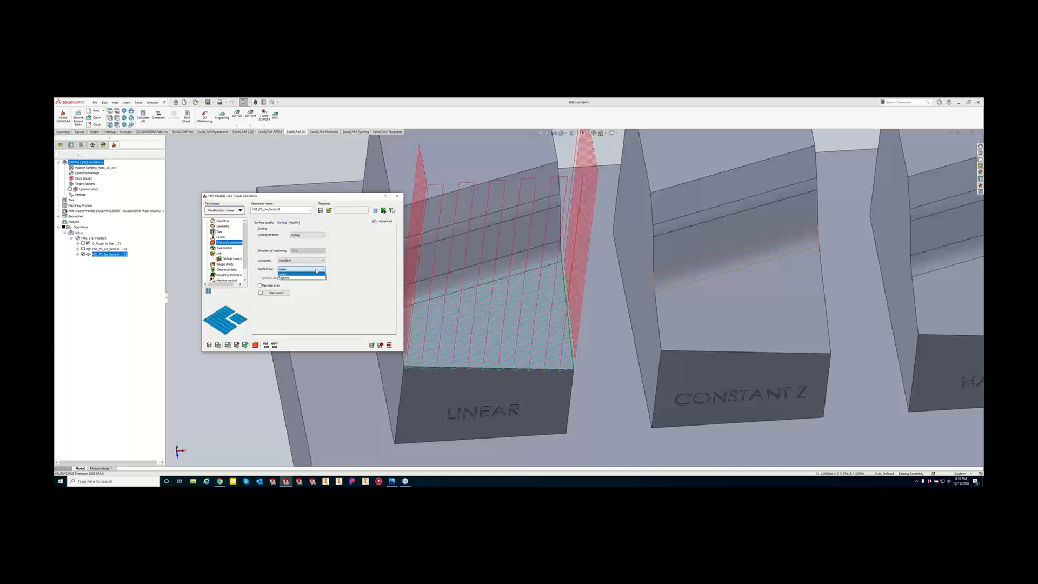
left_click(311, 278)
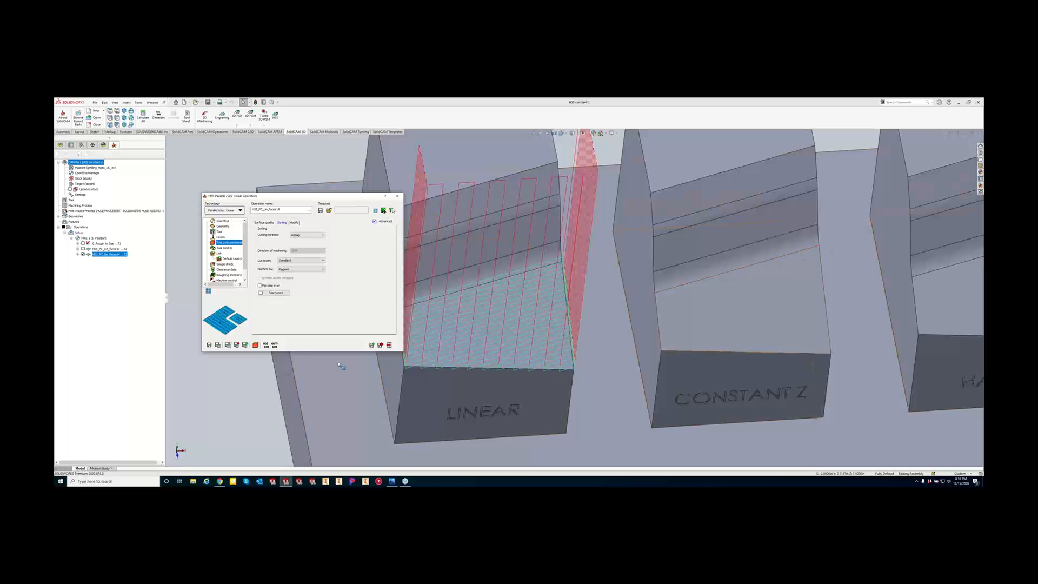
scroll(546, 262, "up", 3)
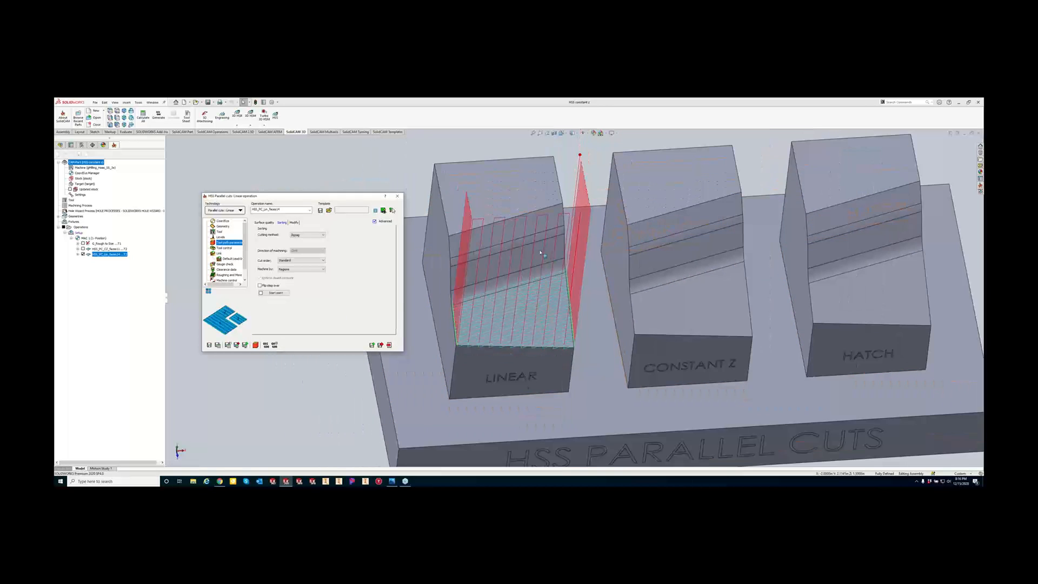
scroll(541, 254, "down", 3)
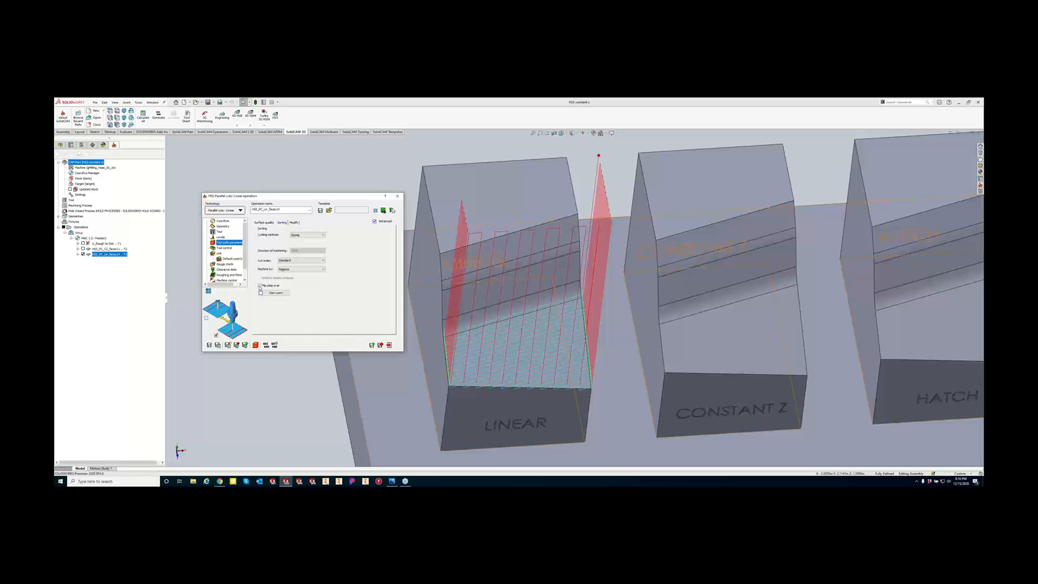
left_click(218, 345)
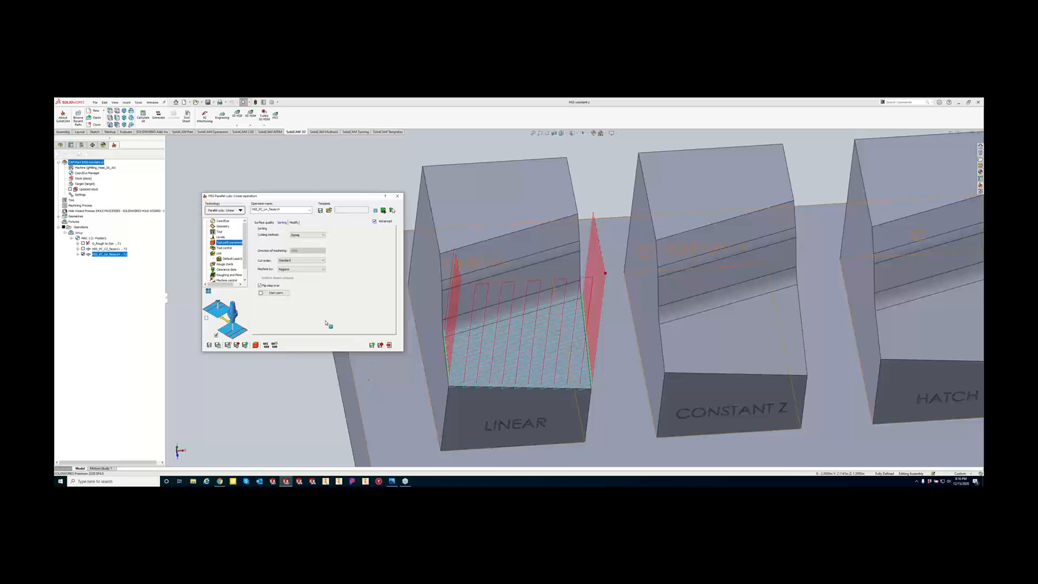
Enable Extend/Trim with start and end tangential extensions of 100% of the tool diameter, and recalculate the toolpath.
left_click(295, 223)
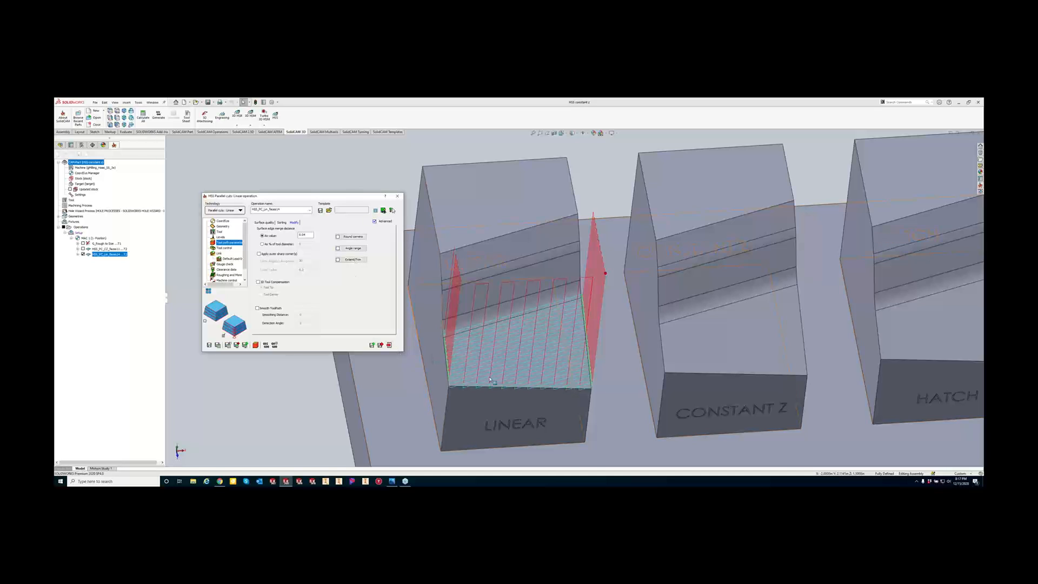
left_click(347, 260)
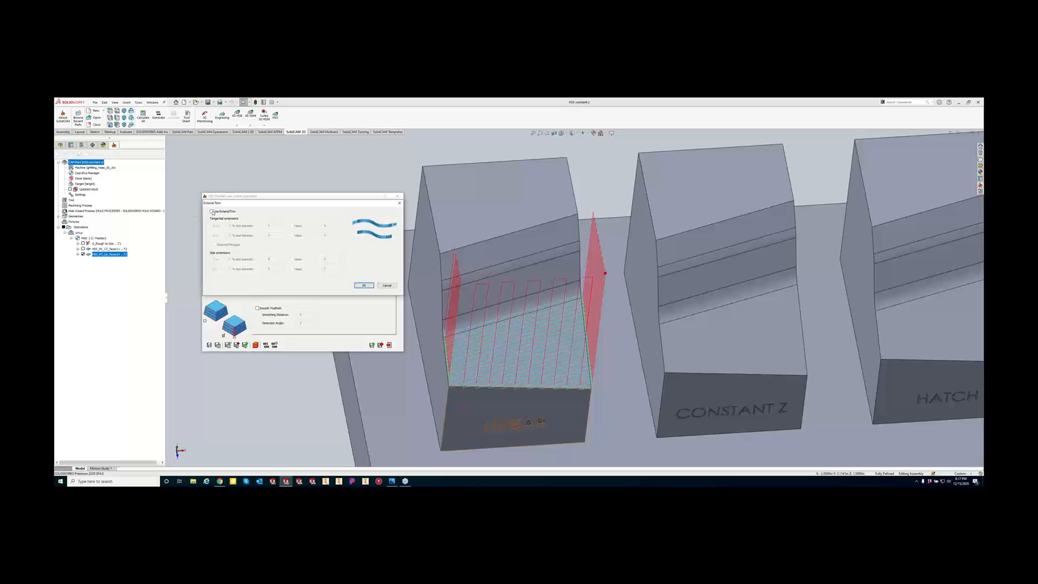
left_click(211, 212)
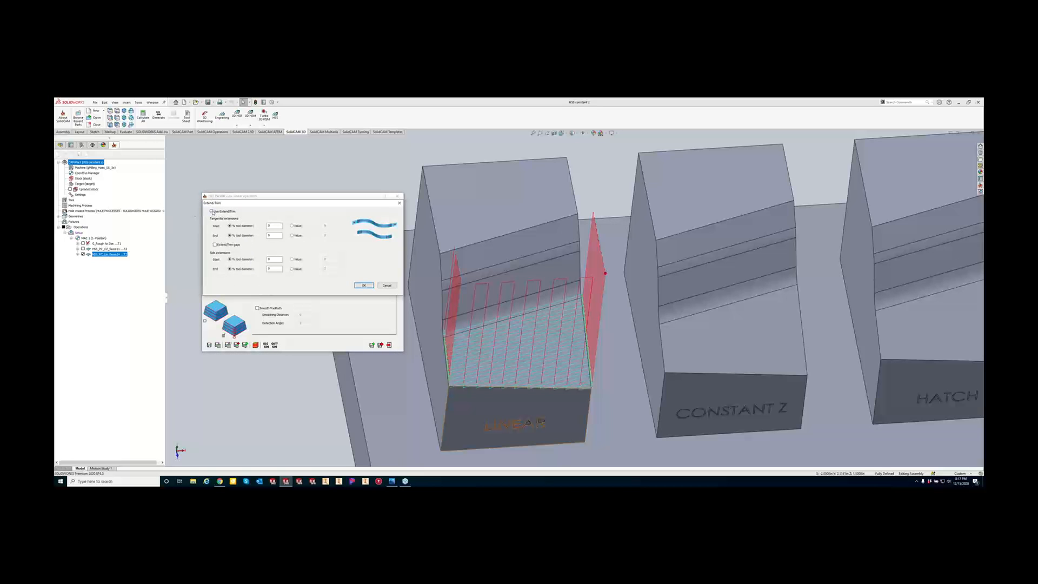
double_click(277, 226)
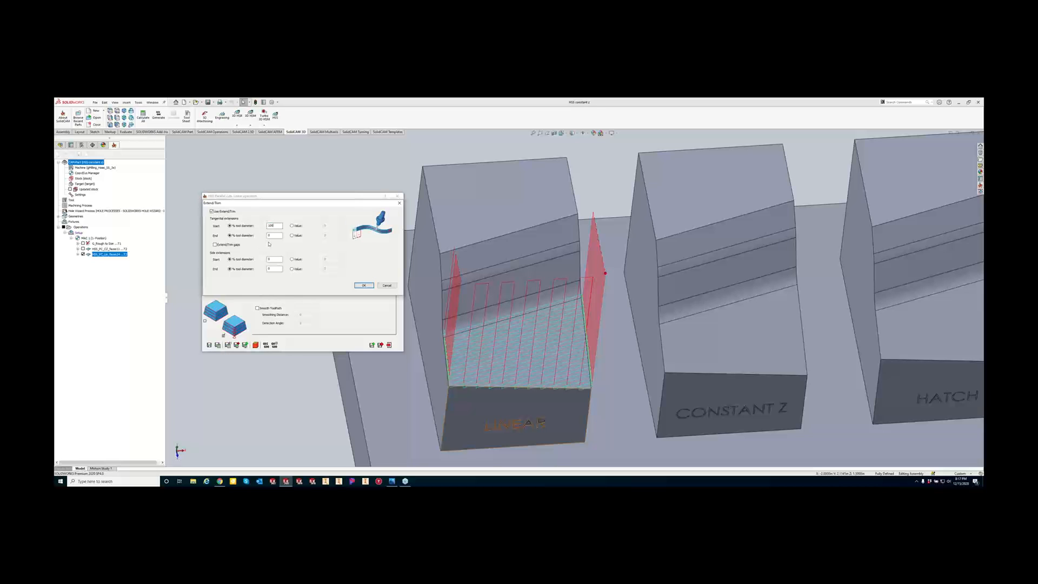
left_click(260, 236)
left_click(364, 284)
left_click(217, 346)
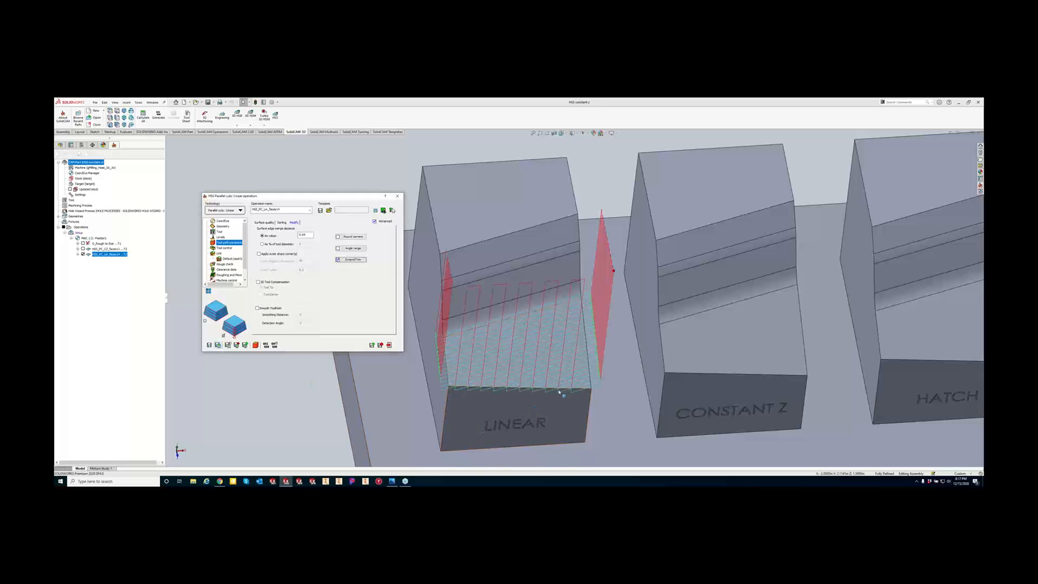
Set the start side extension to 100% of the tool diameter and recalculate the toolpath.
middle_click_drag(561, 392, 559, 438)
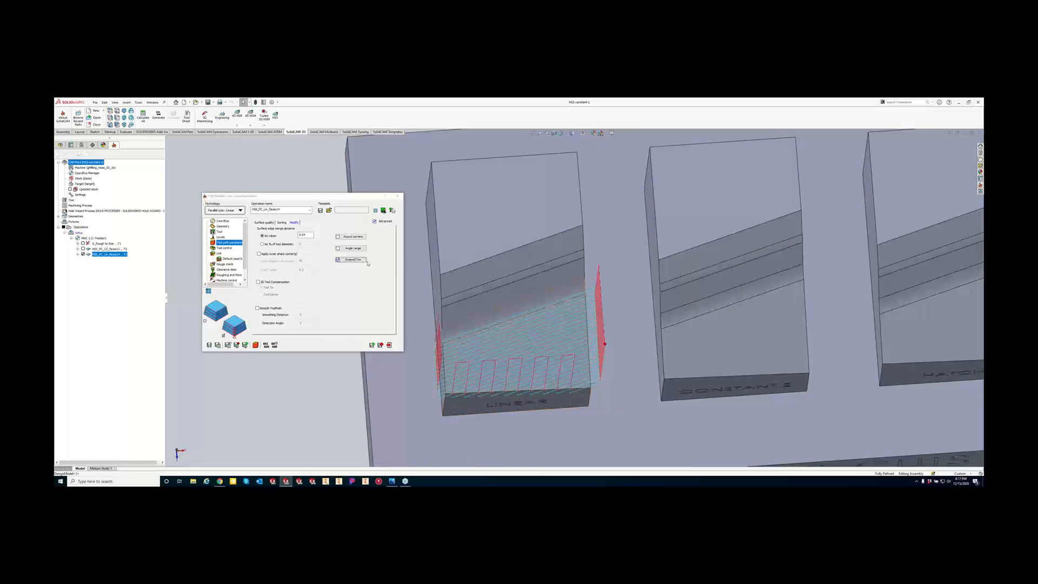
left_click(358, 262)
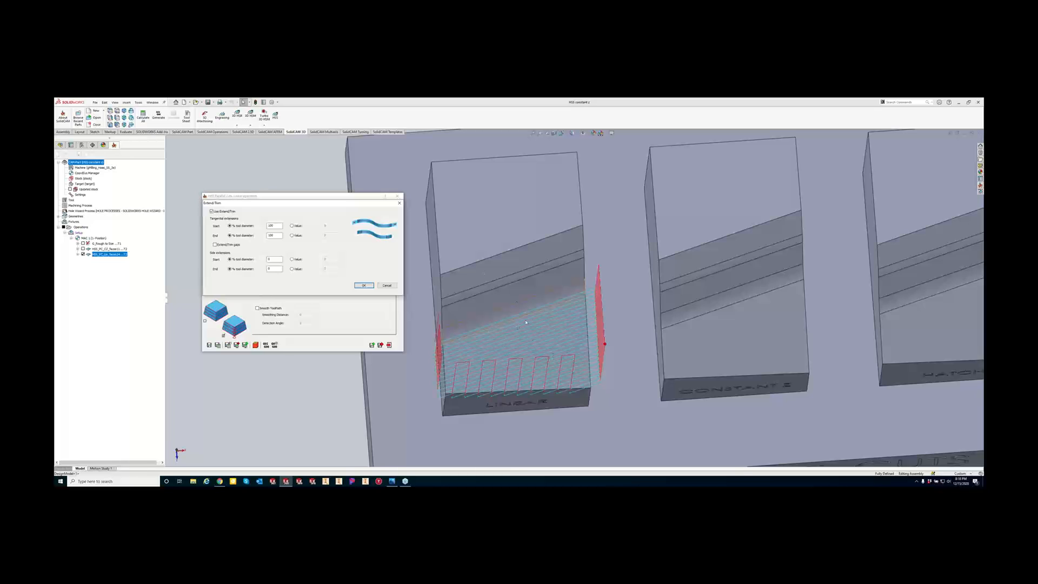
double_click(274, 260)
type("100")
left_click(364, 285)
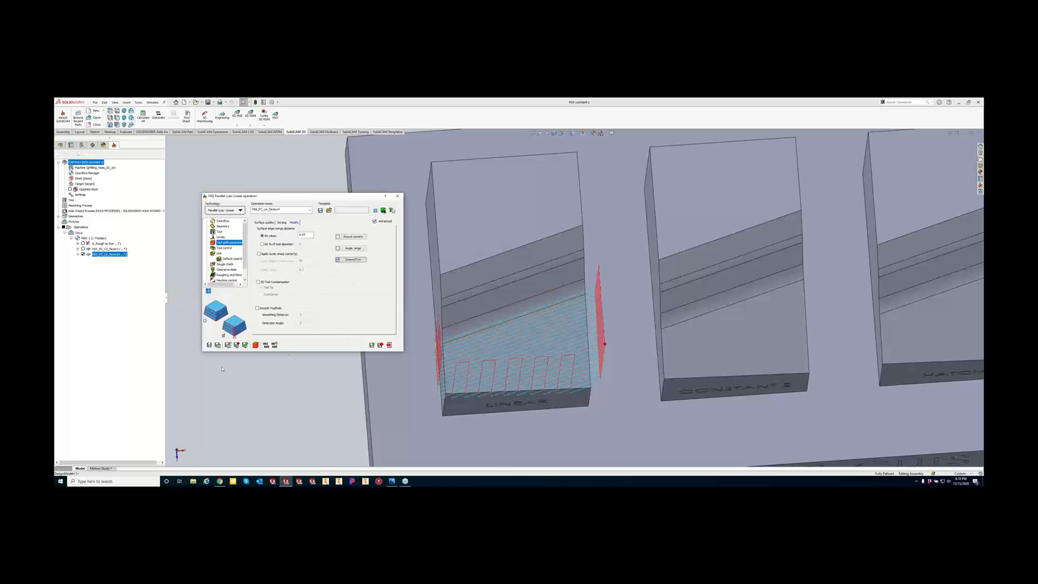
left_click(218, 344)
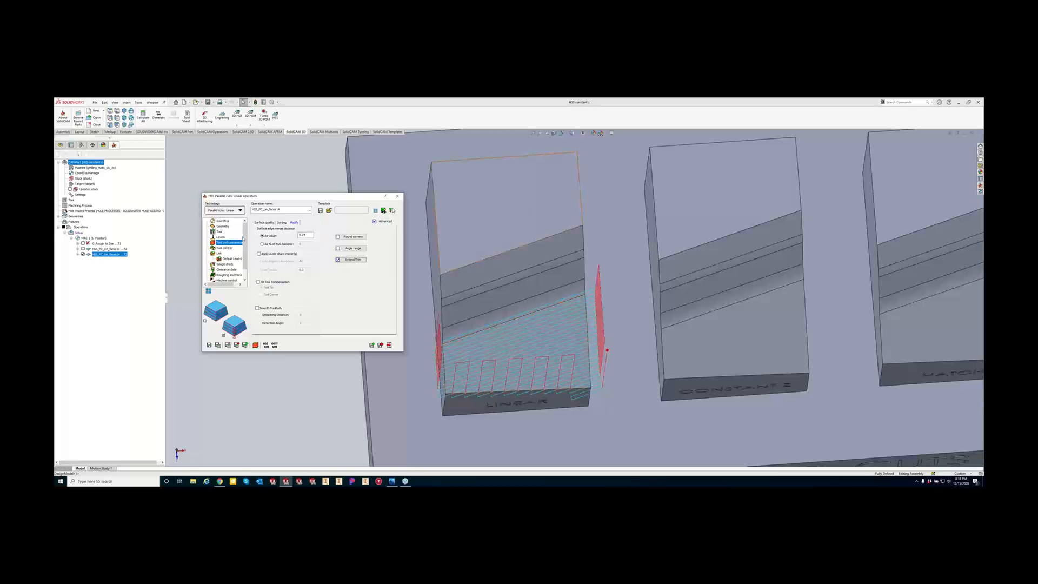
Examine the tool control settings for axial shift and the tool contact point options, keeping the contact point on Auto.
left_click(224, 248)
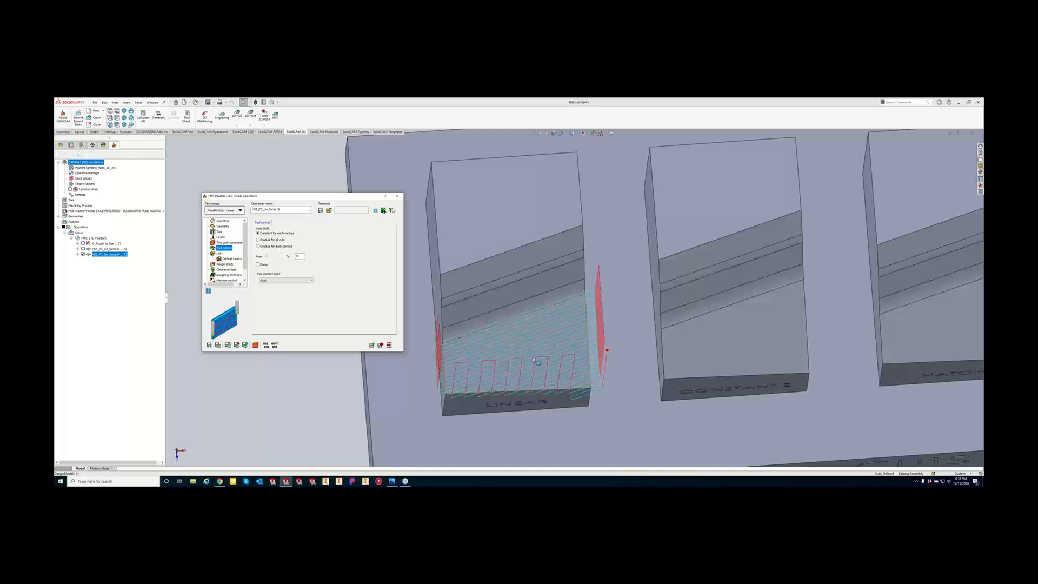
mouse_move(537, 361)
middle_mouse_down()
mouse_move(523, 325)
mouse_move(538, 372)
middle_mouse_up()
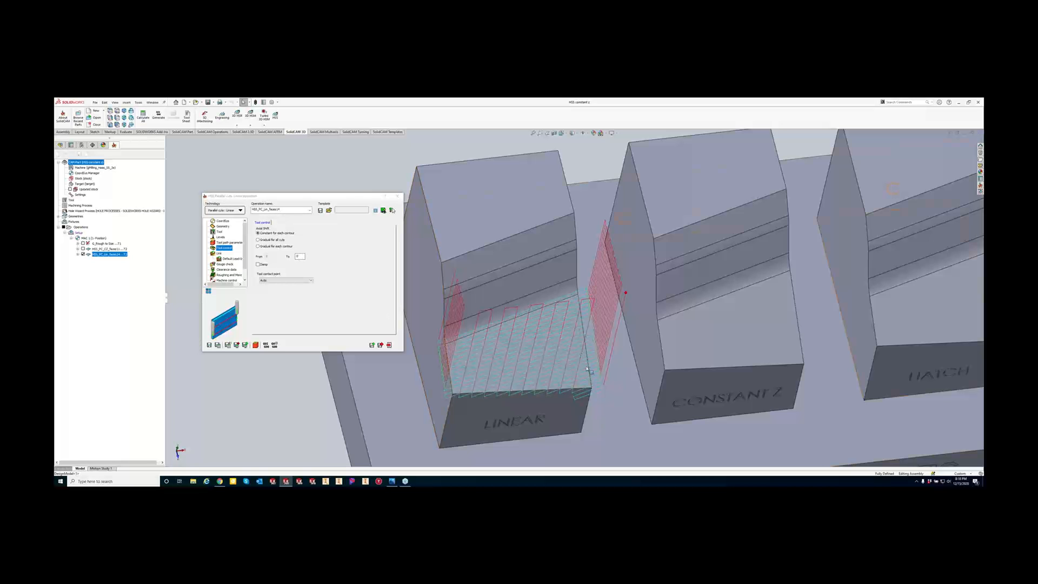
middle_click_drag(588, 369, 554, 322)
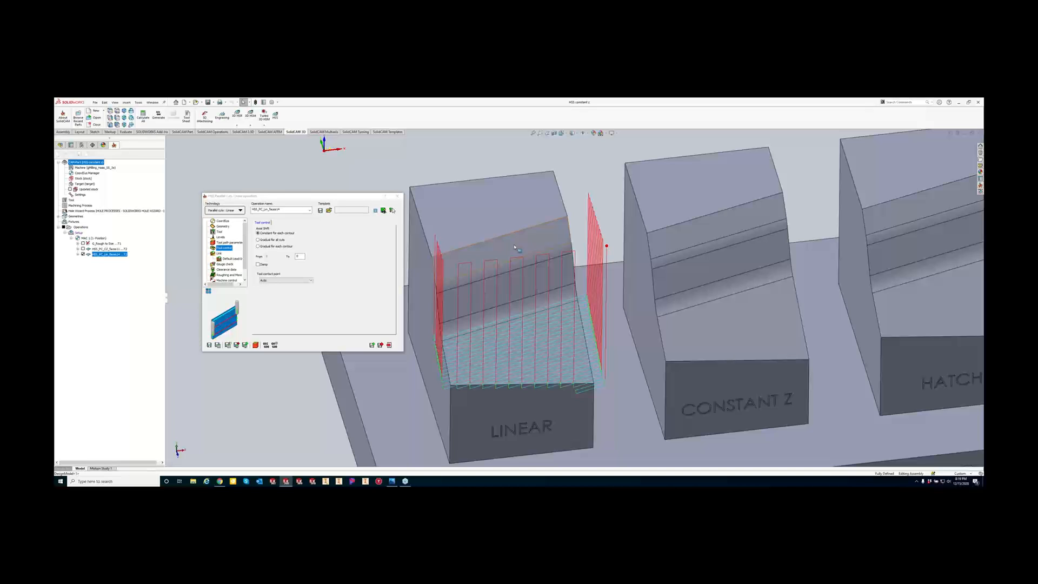
left_click(301, 256)
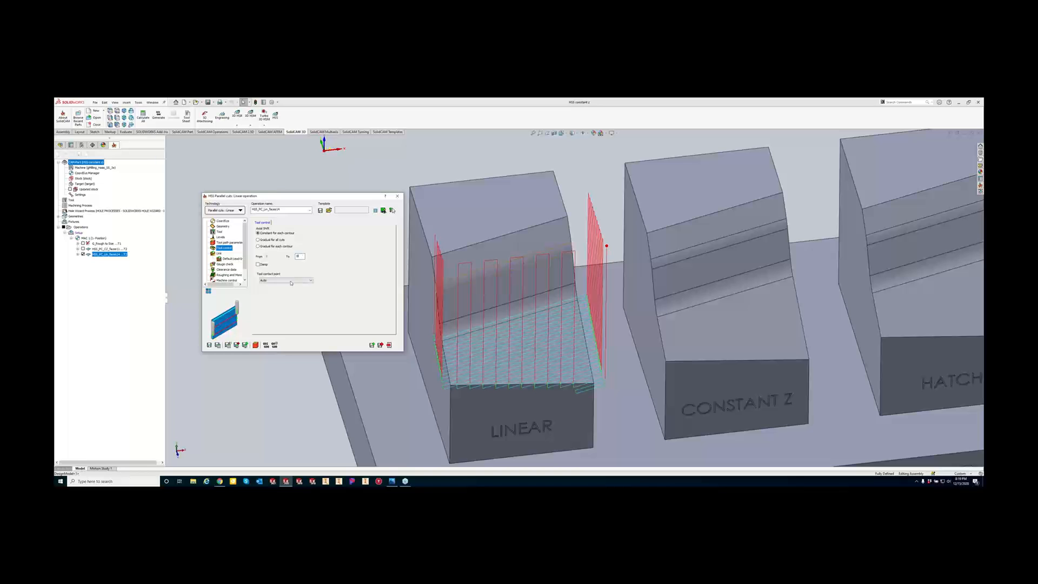
left_click(290, 280)
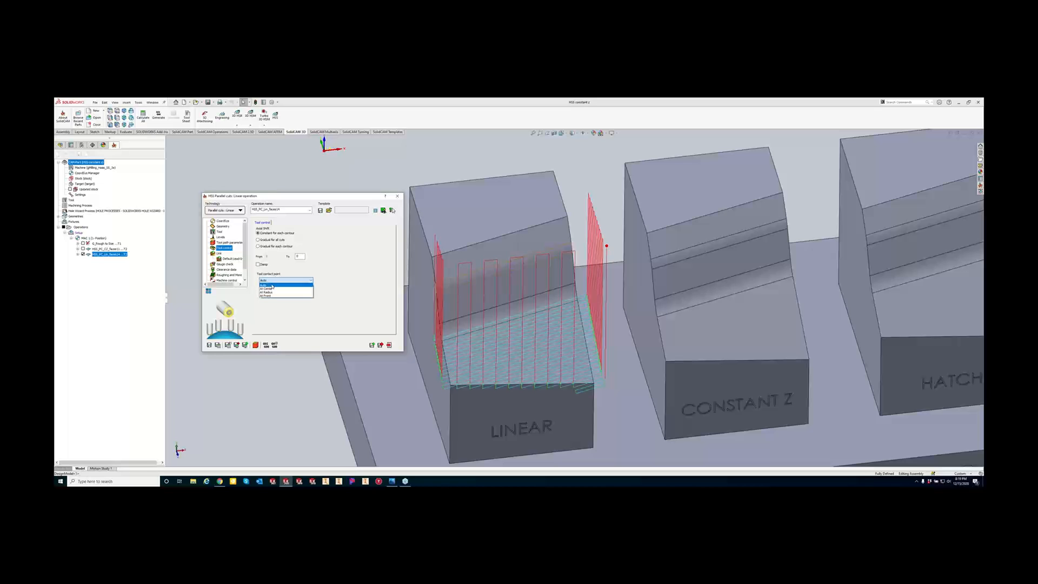
left_click(361, 297)
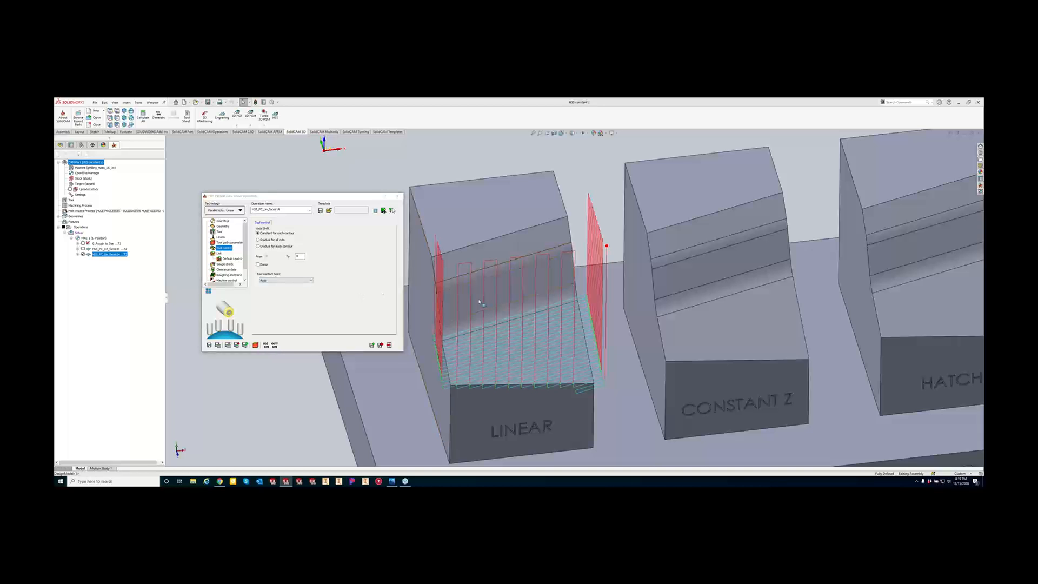
middle_click_drag(479, 300, 489, 295)
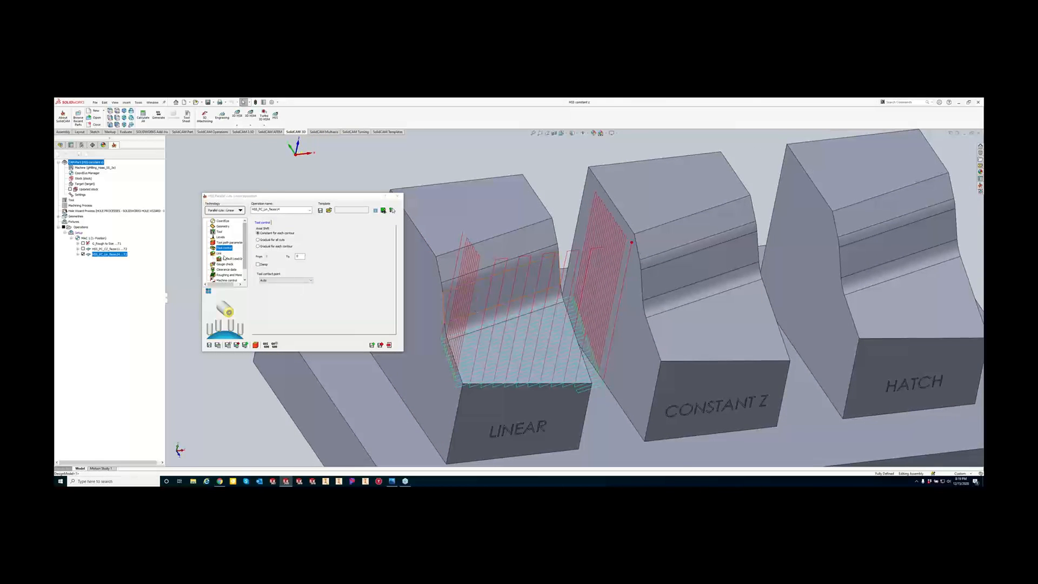
Set the links between slices to Blend spline for both large and small moves, recalculating the toolpath to check the links.
left_click(219, 253)
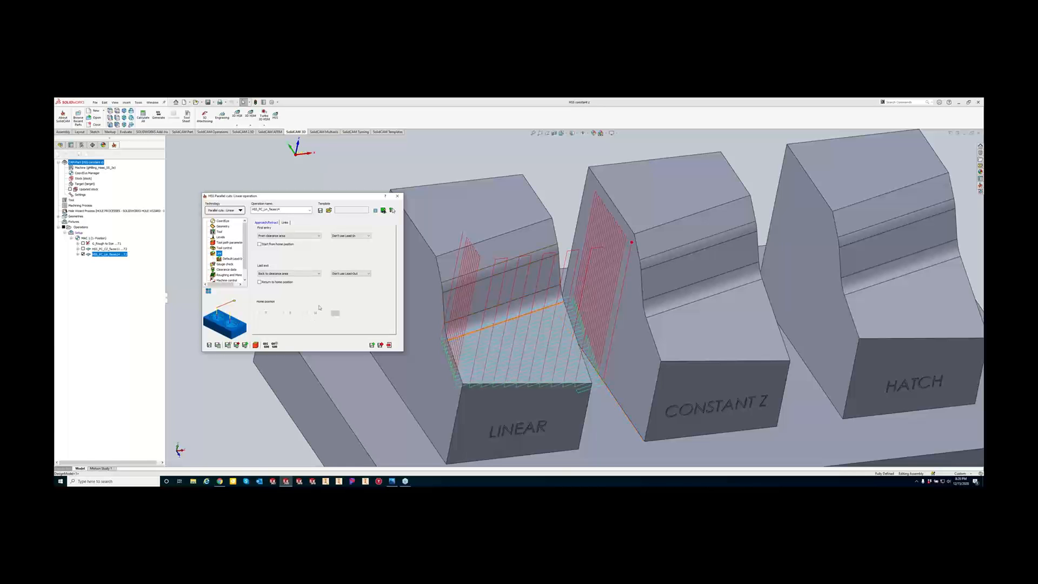
left_click(285, 223)
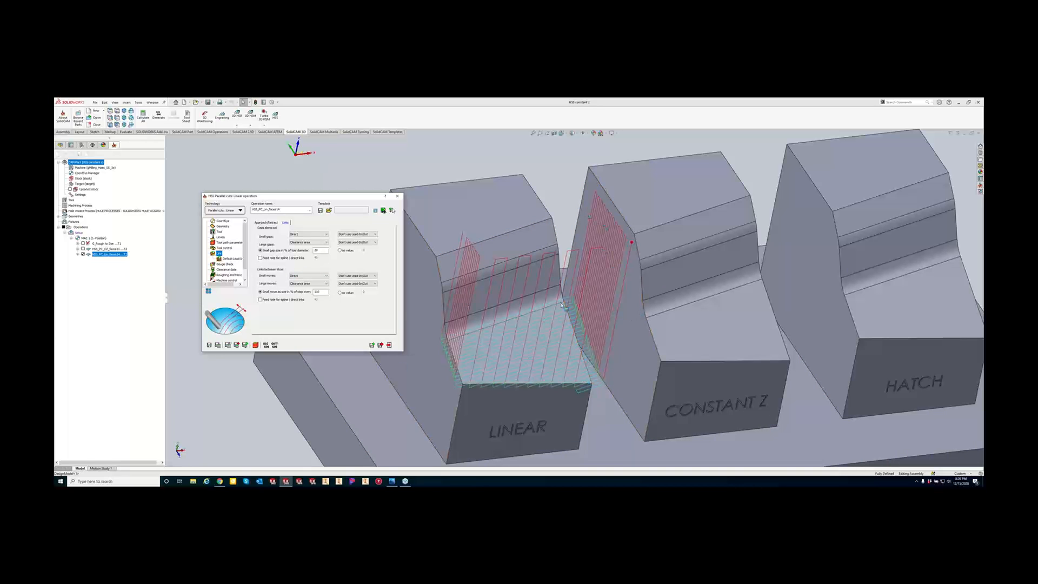
left_click(321, 284)
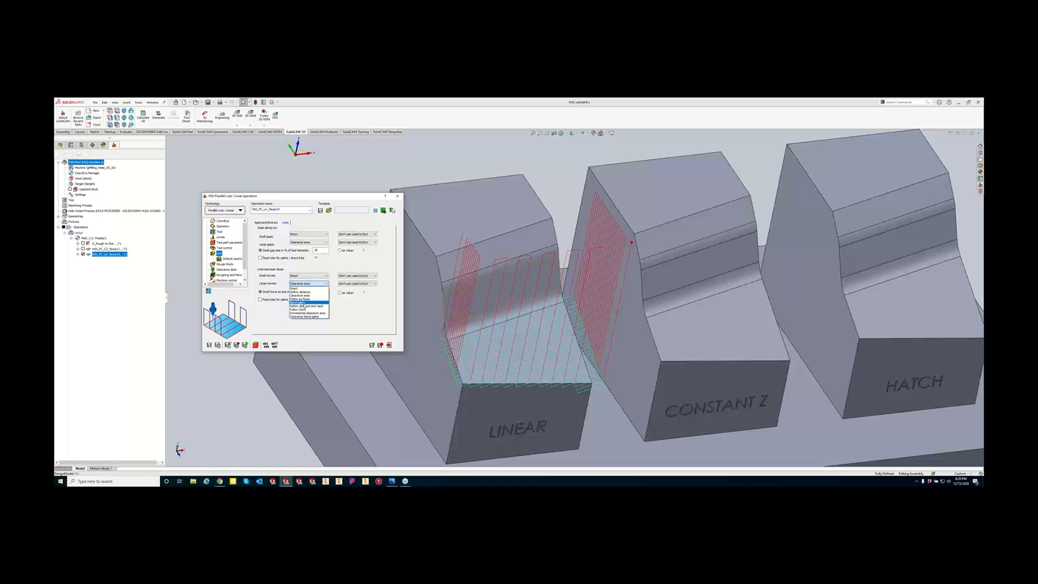
left_click(304, 302)
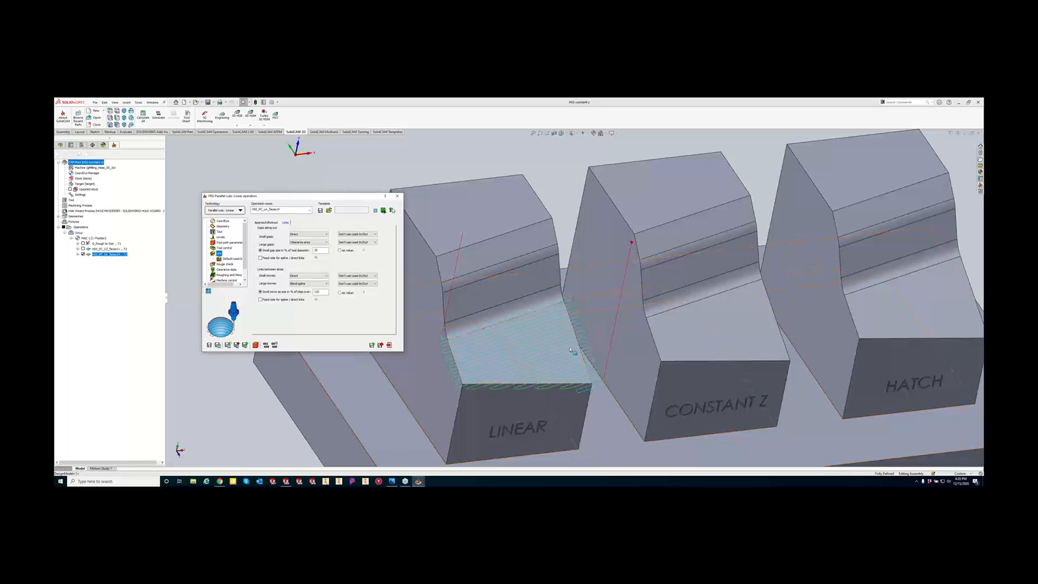
scroll(573, 360, "down", 3)
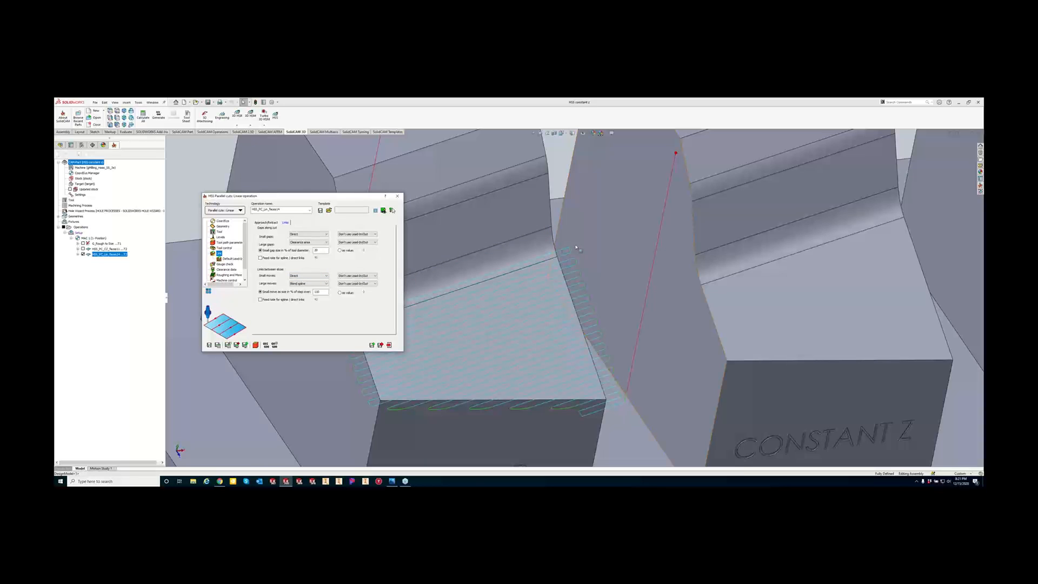
left_click(309, 277)
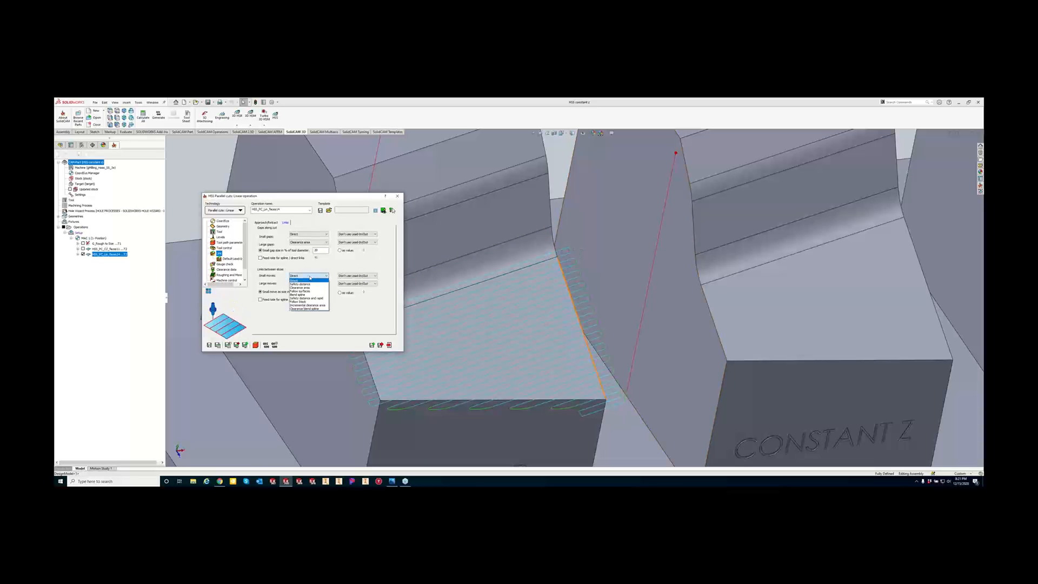
left_click(303, 295)
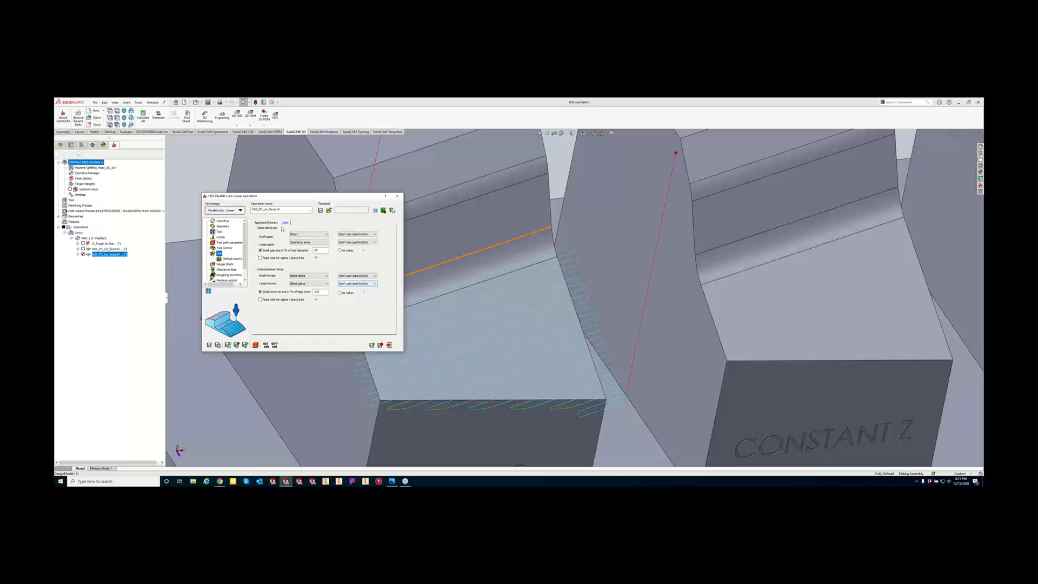
Use a lead-in for the first entry and a lead-out for the last exit with the default Automatic arc, and recalculate the toolpath.
left_click(266, 223)
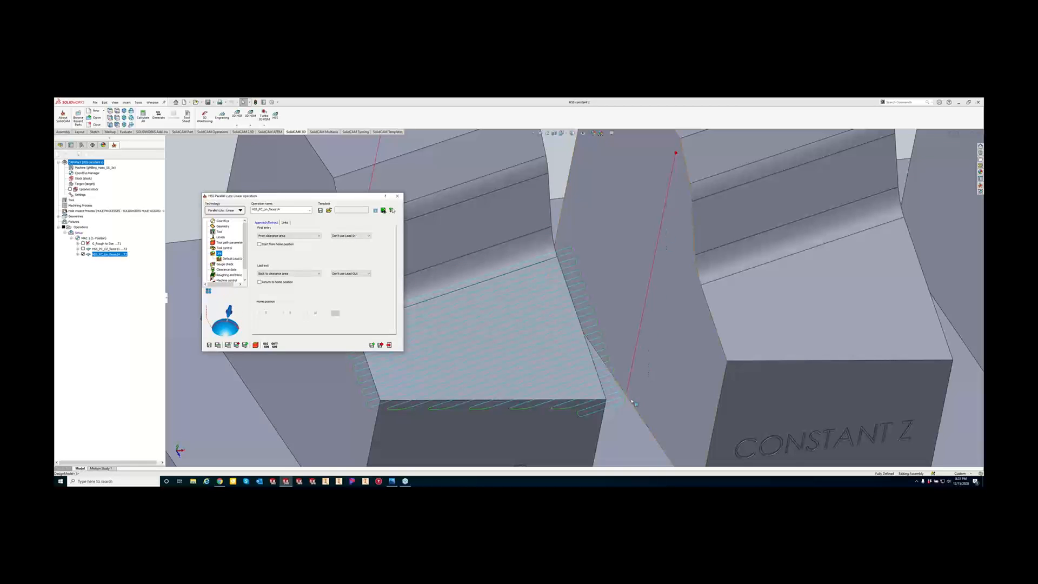
left_click_drag(316, 198, 208, 199)
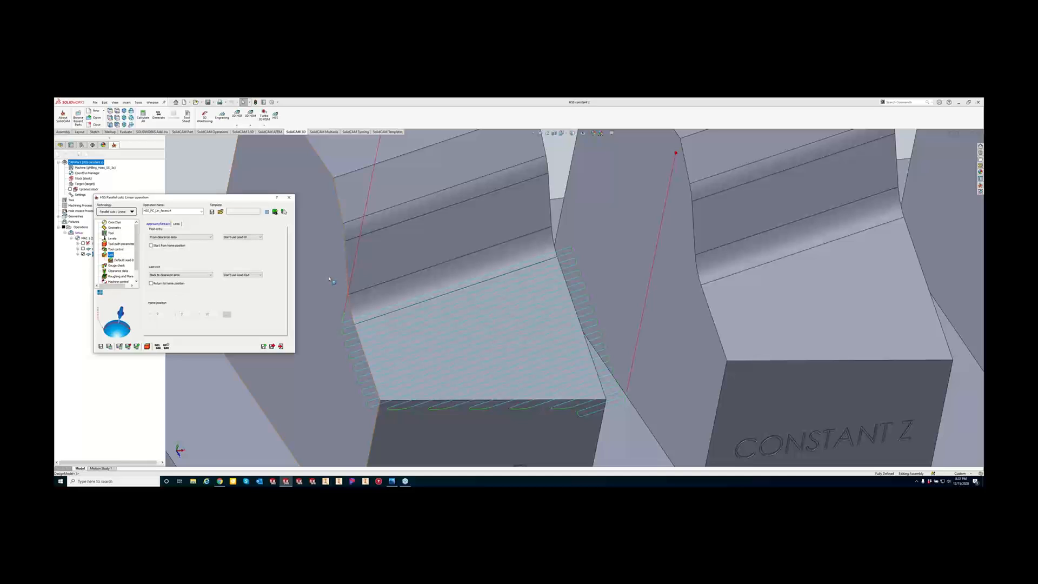
left_click(244, 237)
left_click(246, 241)
left_click(243, 275)
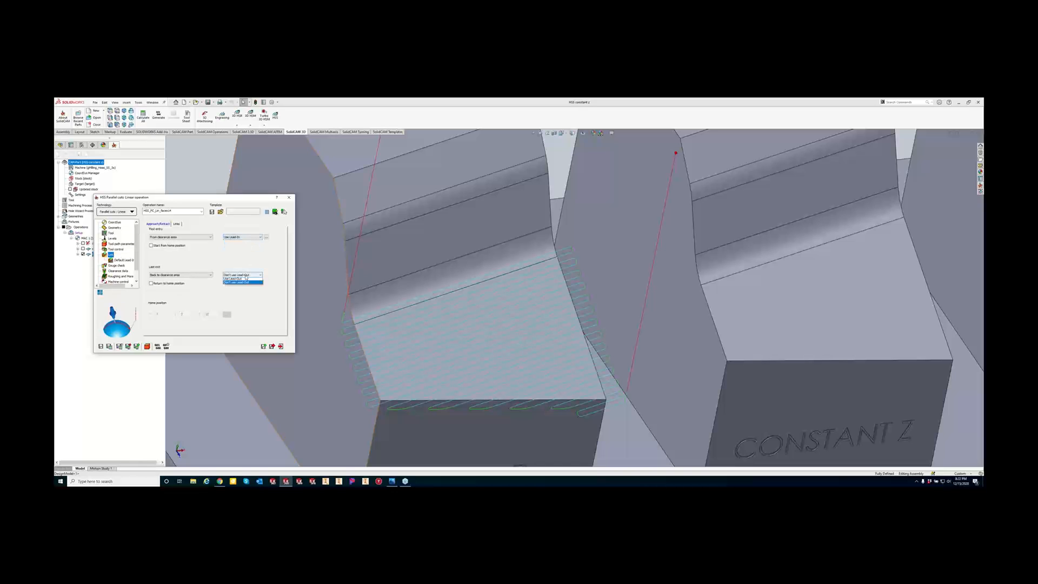
left_click(243, 280)
left_click(123, 260)
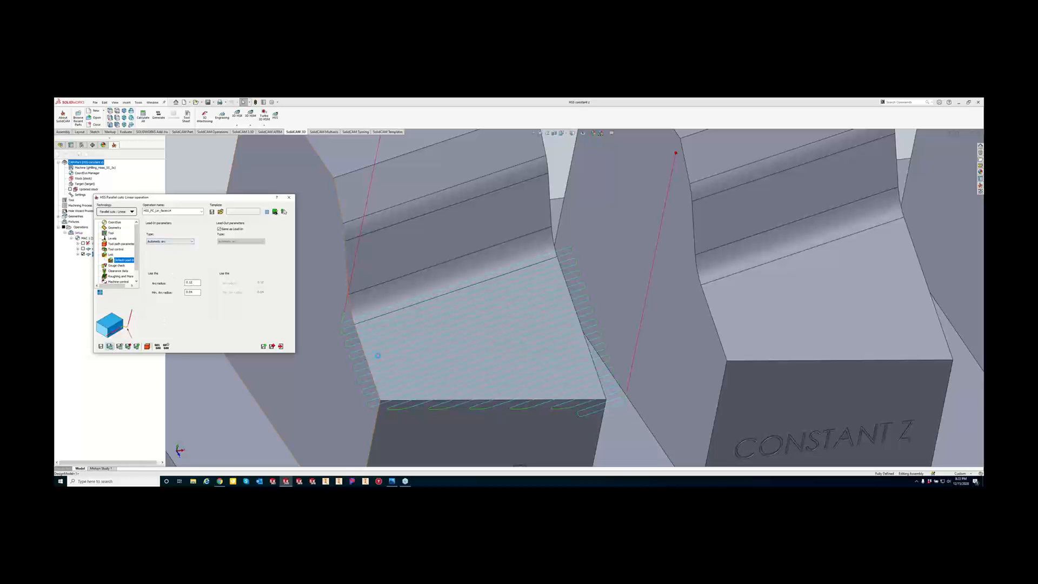
left_click(109, 346)
middle_click_drag(488, 276, 472, 242)
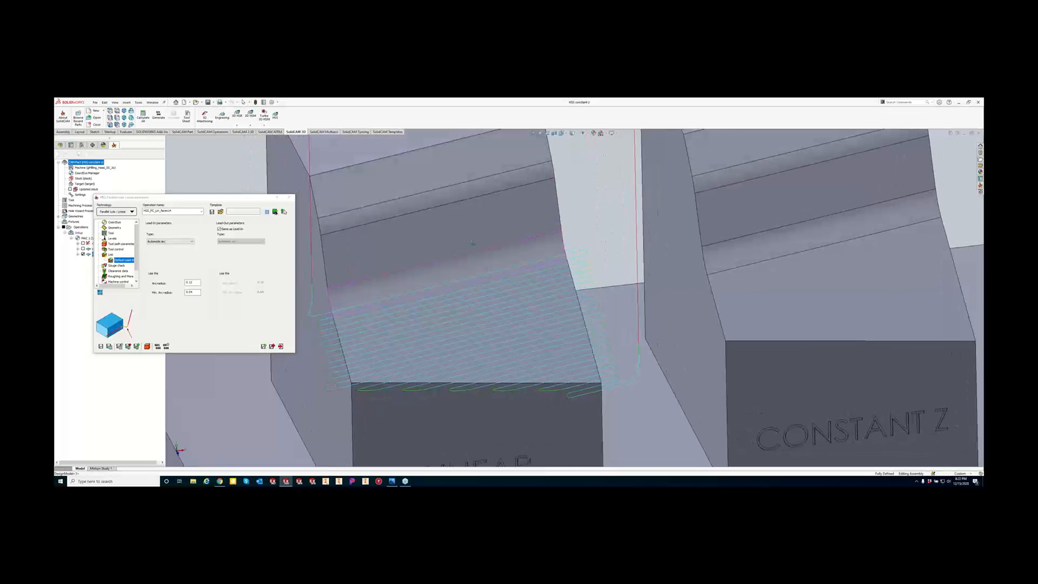
scroll(373, 287, "up", 5)
scroll(431, 289, "down", 4)
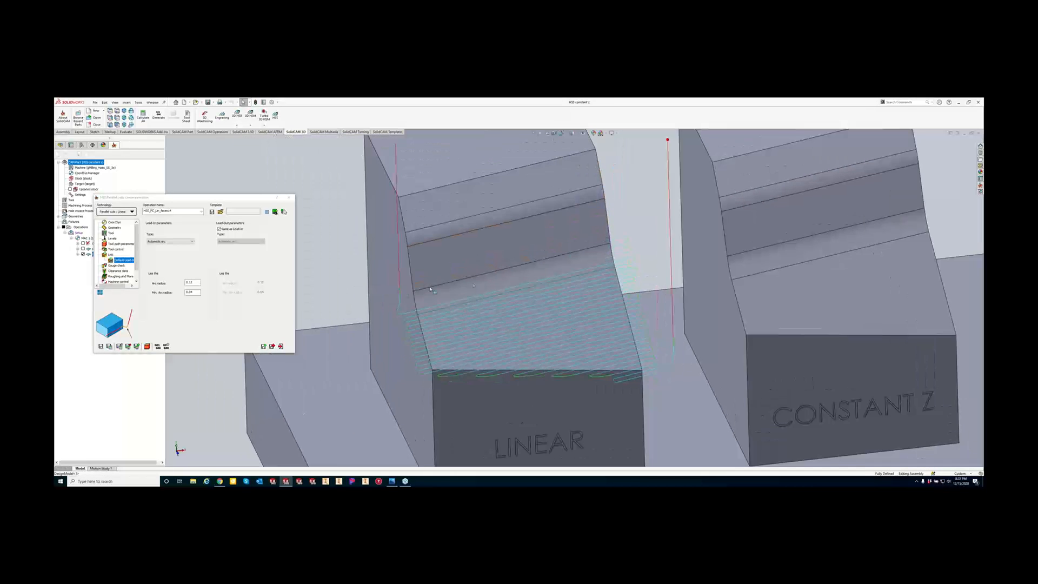
mouse_move(431, 289)
middle_mouse_down()
mouse_move(508, 293)
mouse_move(548, 321)
mouse_move(514, 285)
mouse_move(485, 282)
middle_mouse_up()
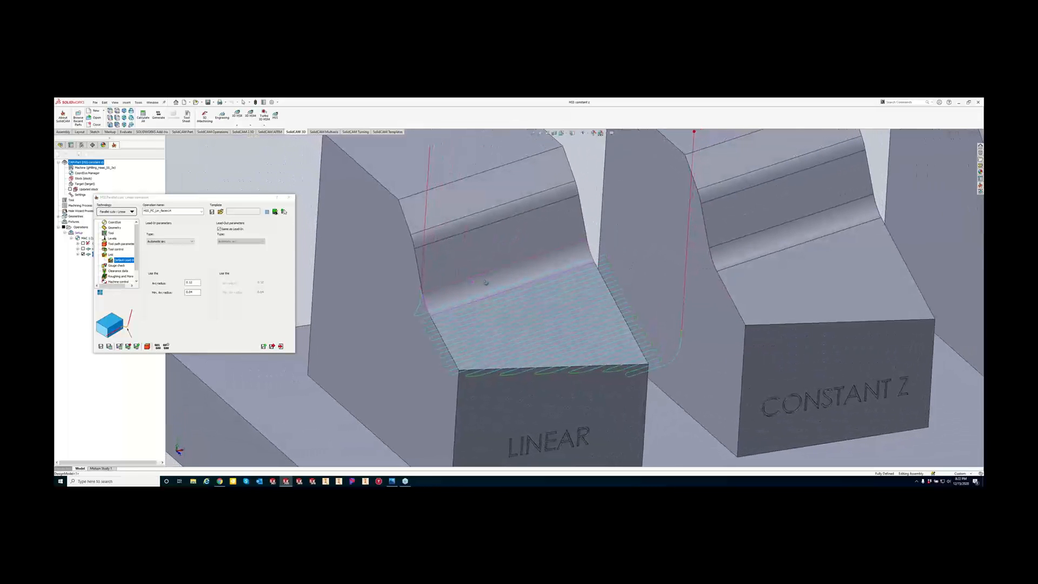
Make the lead-out independent of the lead-in, set its type to Reverse tang. arc and recalculate the toolpath.
left_click(218, 229)
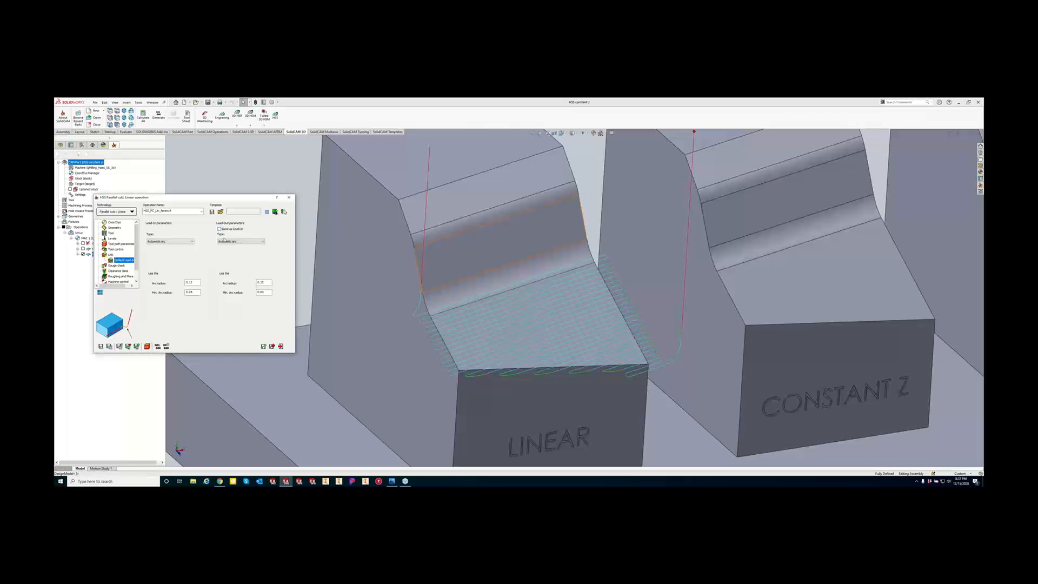
left_click(224, 241)
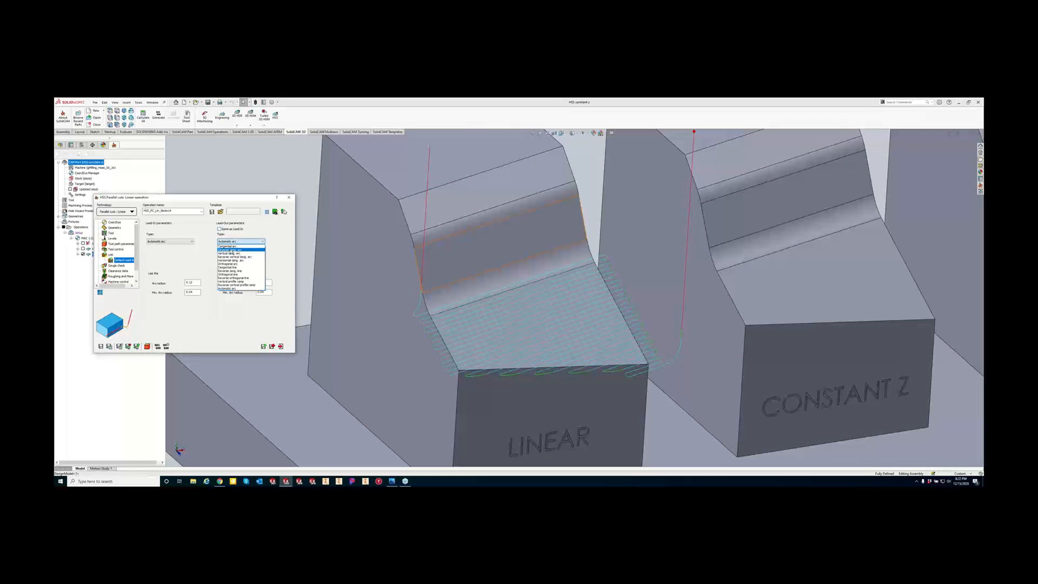
left_click(232, 249)
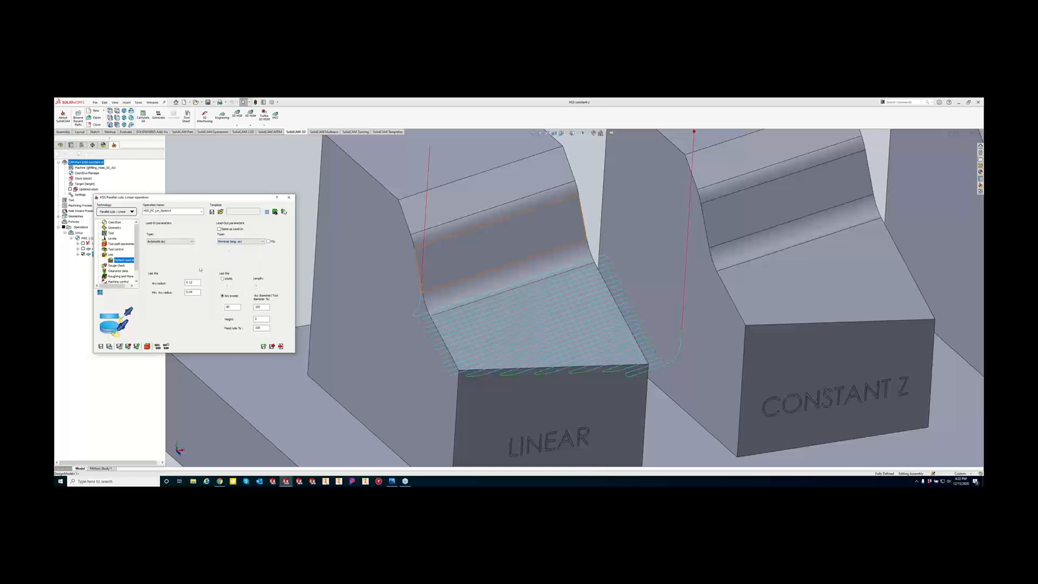
left_click(110, 347)
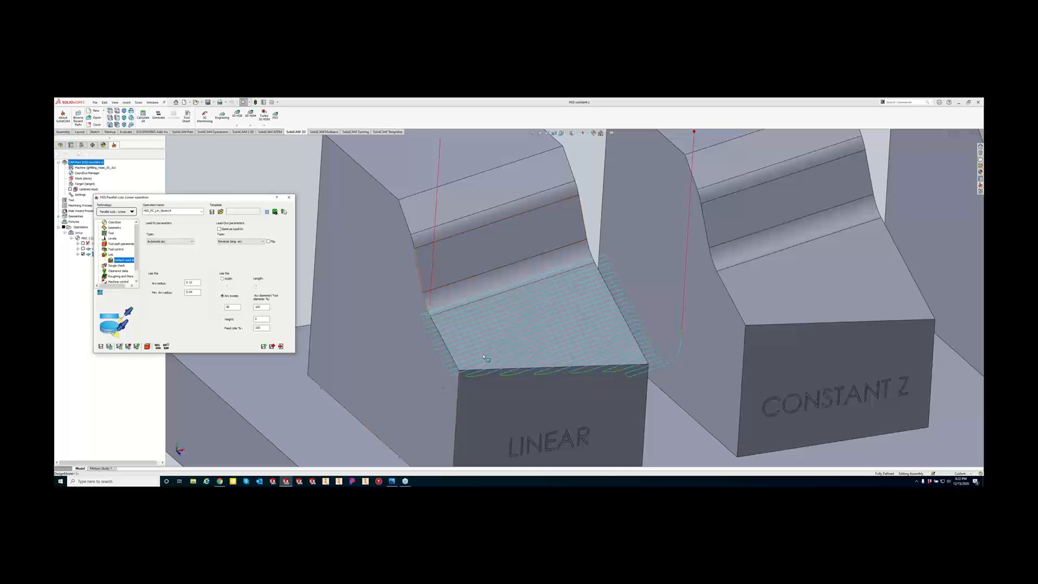
middle_click_drag(481, 346, 461, 422)
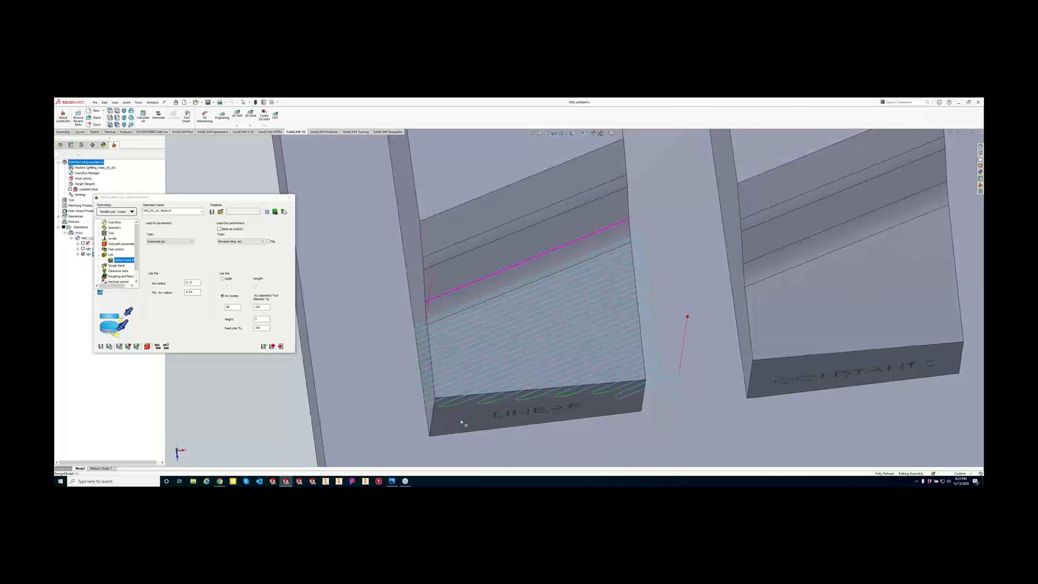
Change the lead-out type to Tangential arc and recalculate the toolpath.
left_click(248, 244)
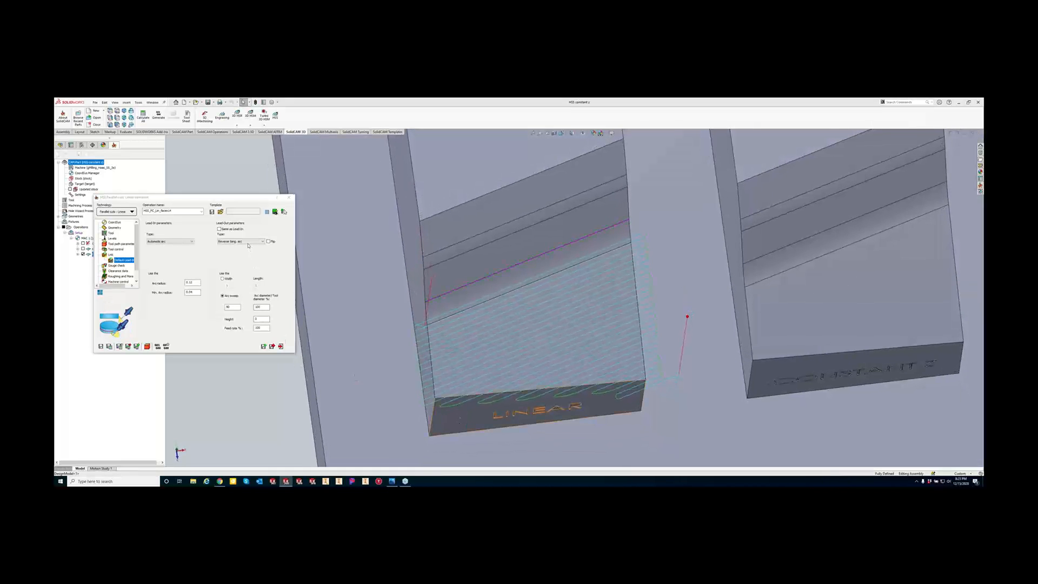
left_click(248, 242)
left_click(238, 258)
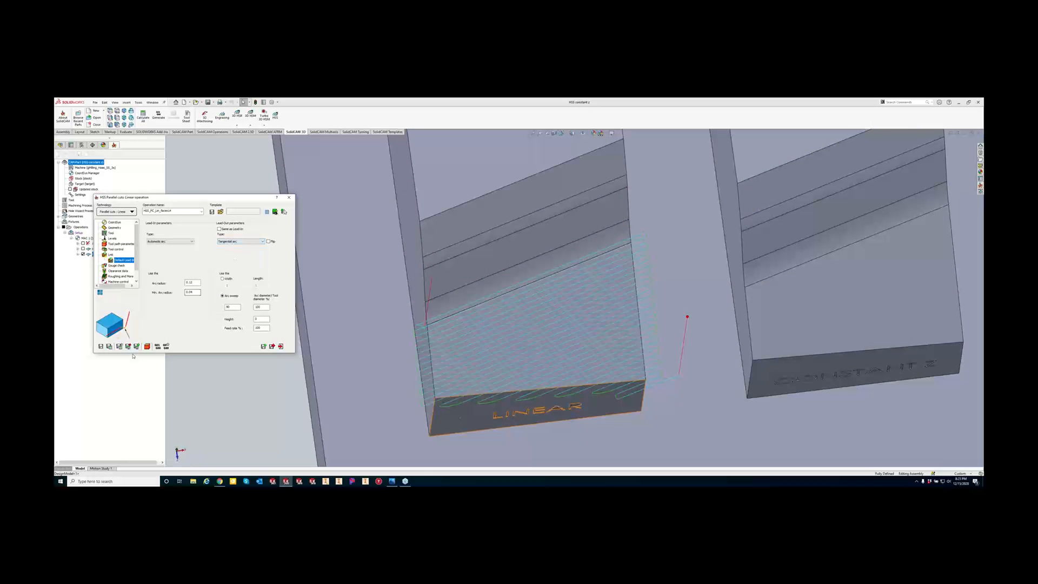
left_click(109, 347)
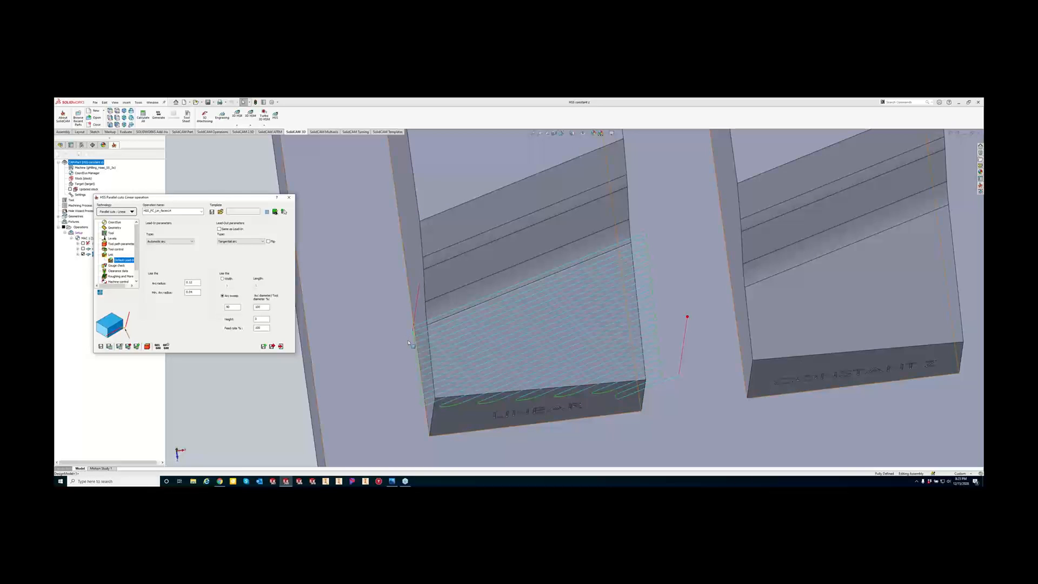
Change the lead-out type to Horizontal tang. arc and recalculate the toolpath.
left_click(241, 241)
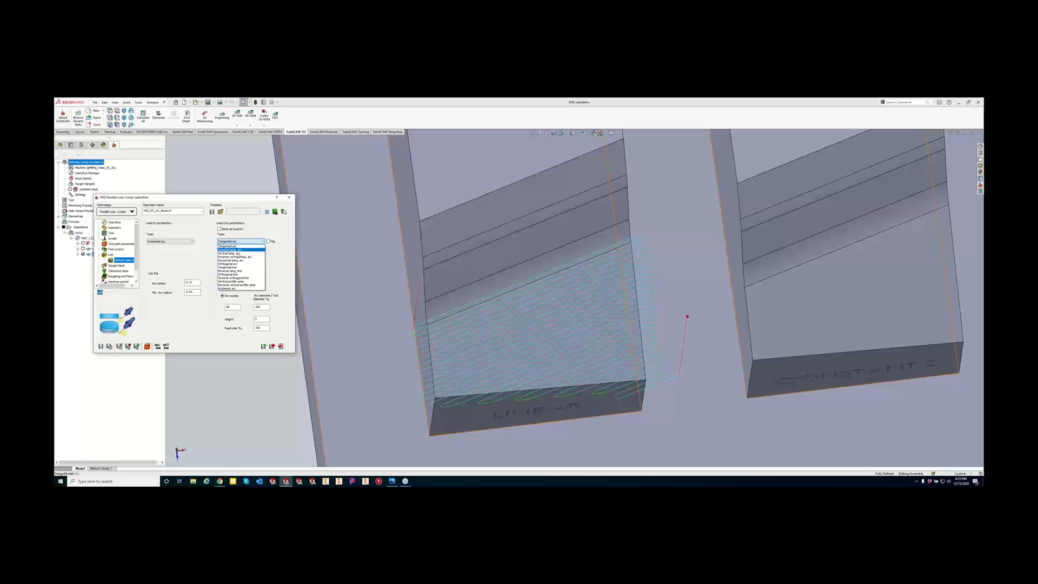
left_click(238, 260)
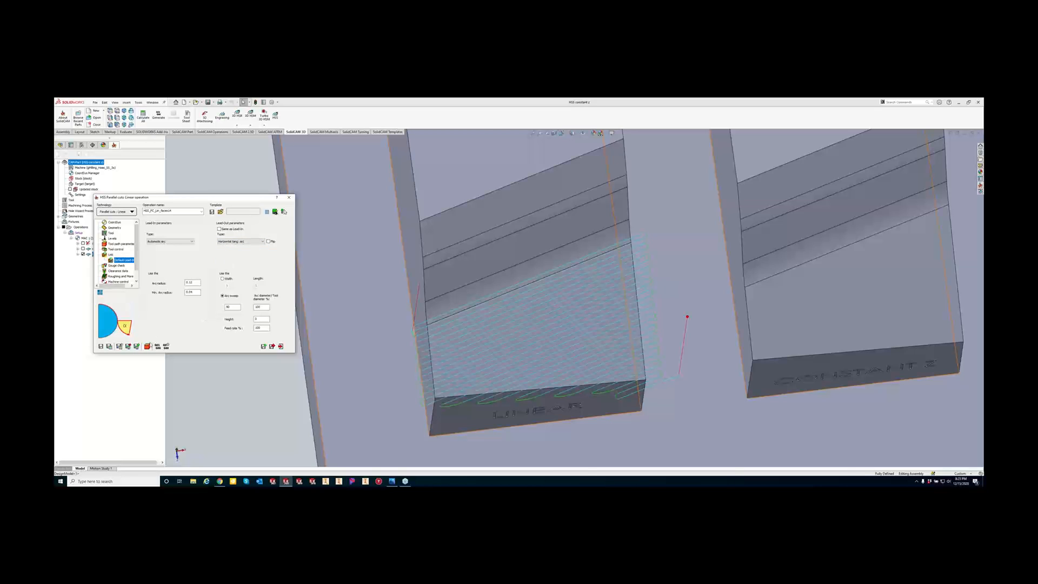
left_click(111, 347)
middle_click_drag(418, 315, 468, 308)
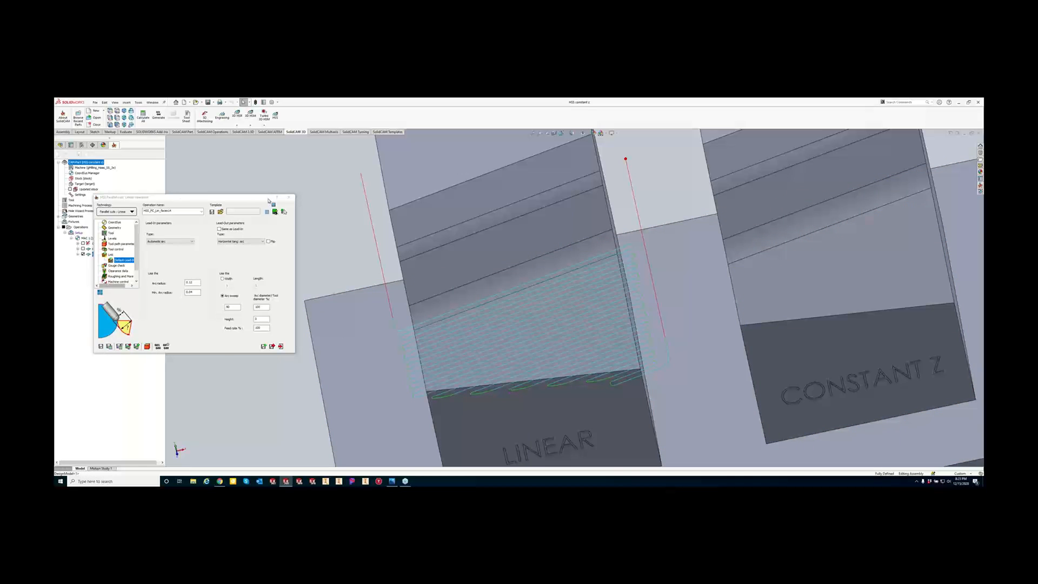
Enable the first gouge check for the operation.
left_click(123, 266)
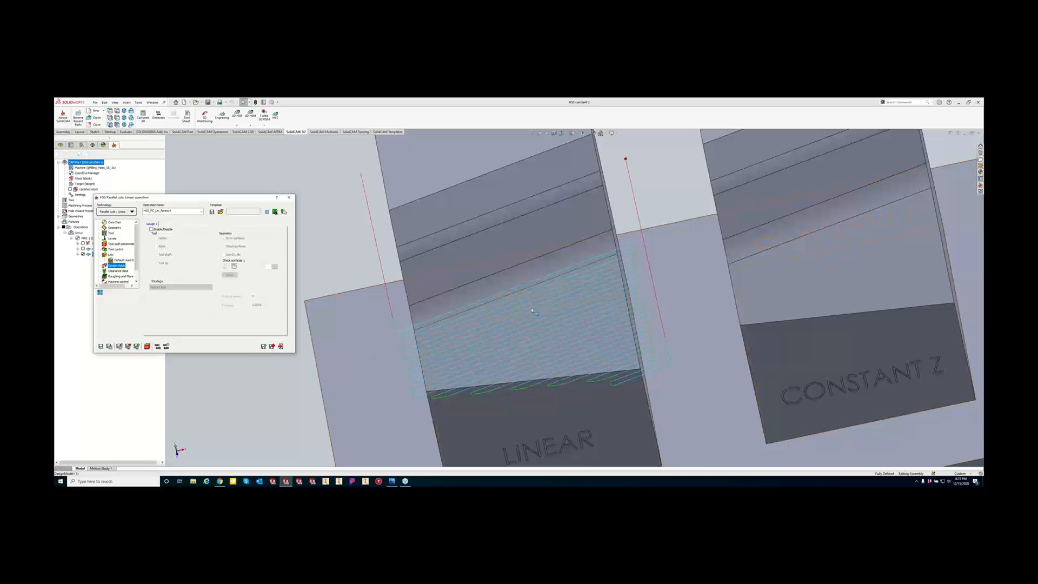
left_click(523, 345)
middle_click_drag(523, 345, 537, 347)
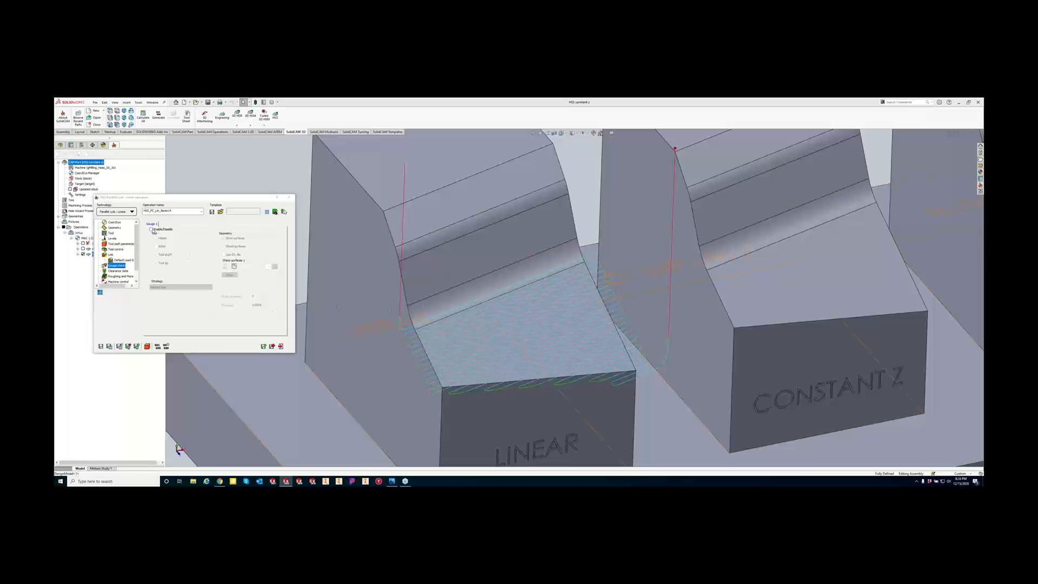
left_click(151, 229)
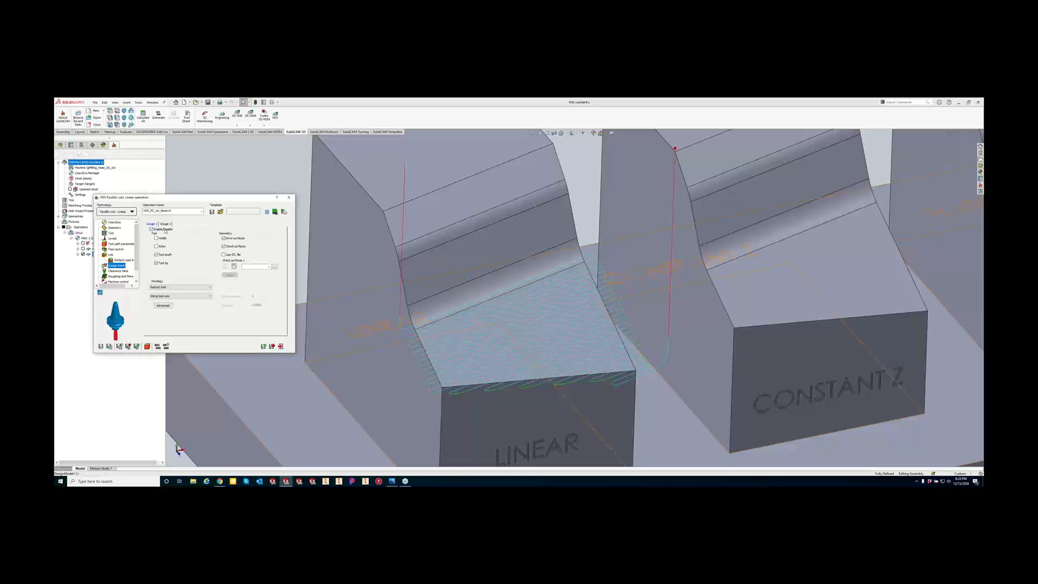
Exclude check surfaces from the first gouge check, and enable the second gouge check for check surfaces only, without drive surfaces.
left_click(223, 247)
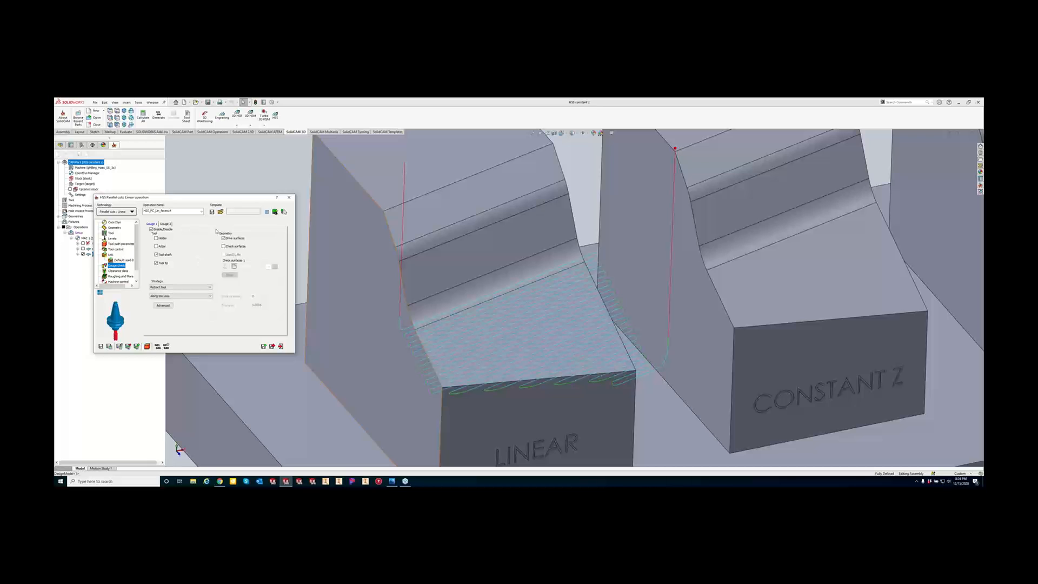
left_click(166, 224)
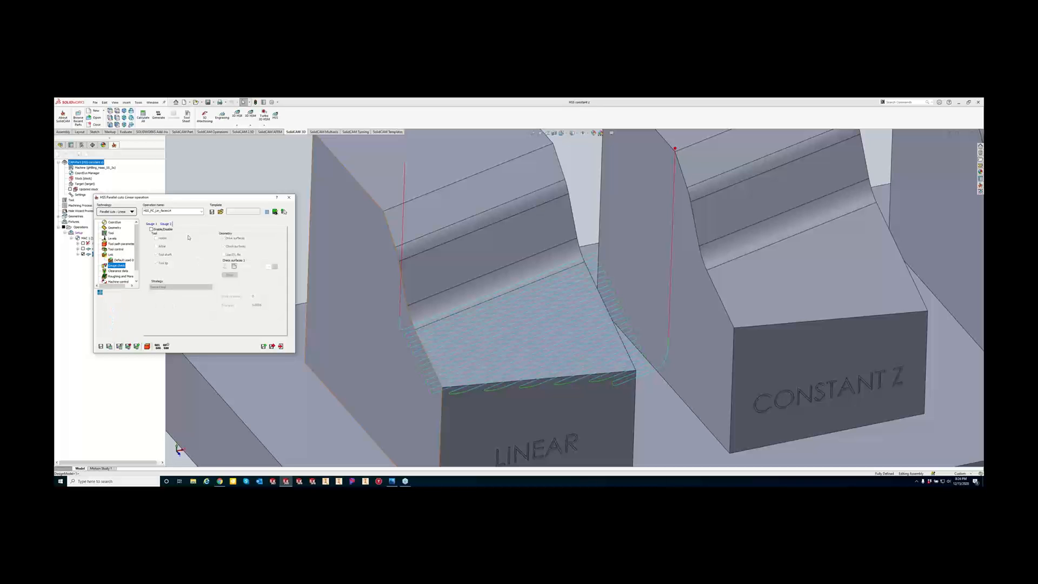
left_click(151, 230)
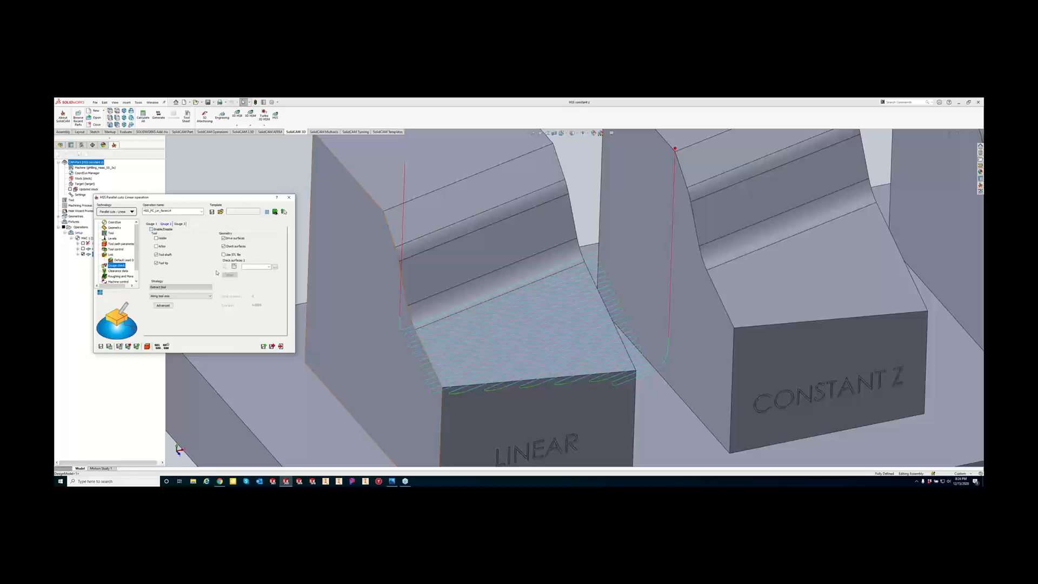
left_click(224, 237)
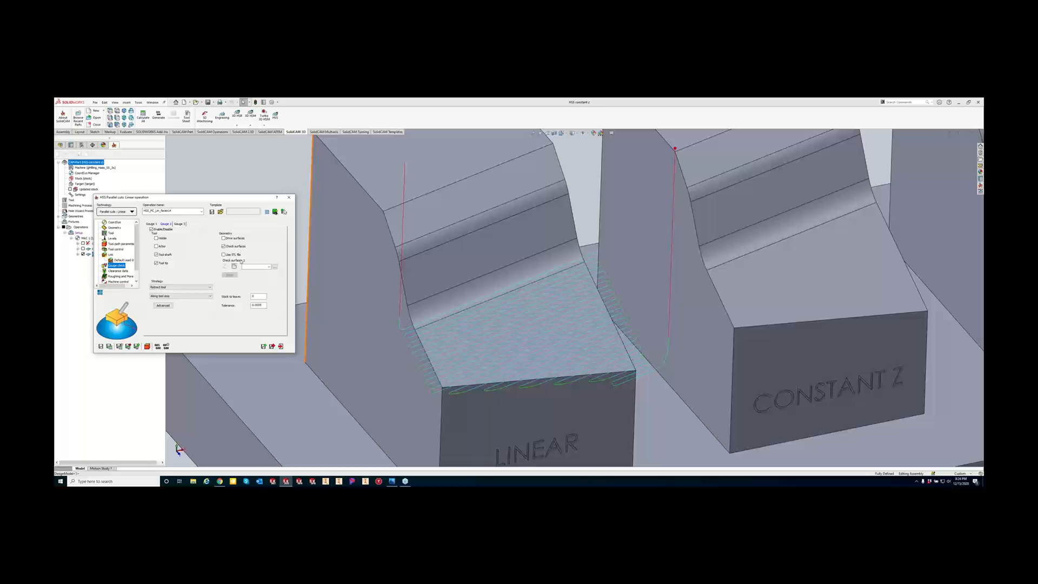
Define the second gouge check's check surfaces as all faces adjacent to the drive faces.
left_click(230, 275)
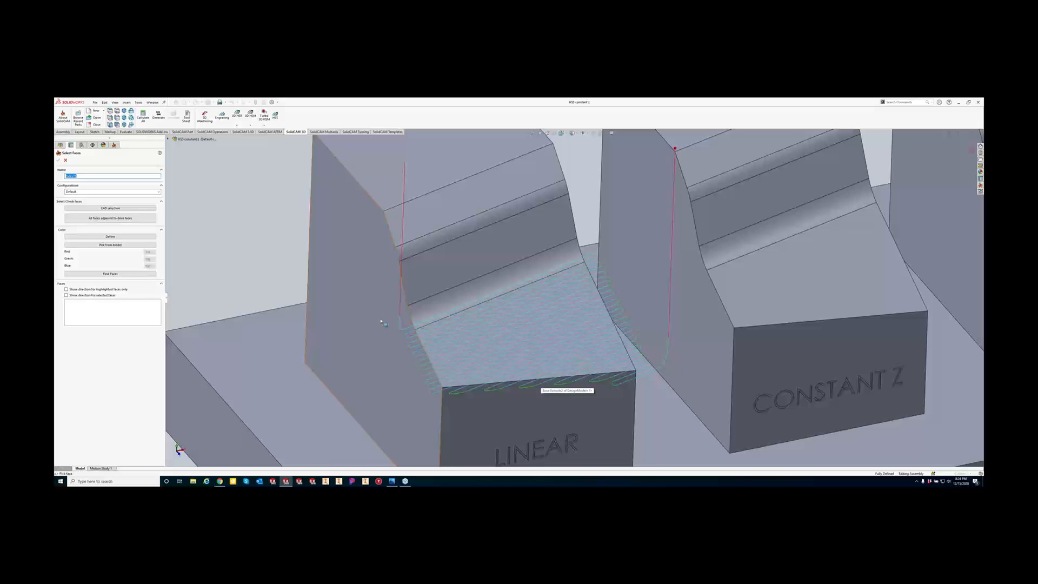
left_click(133, 221)
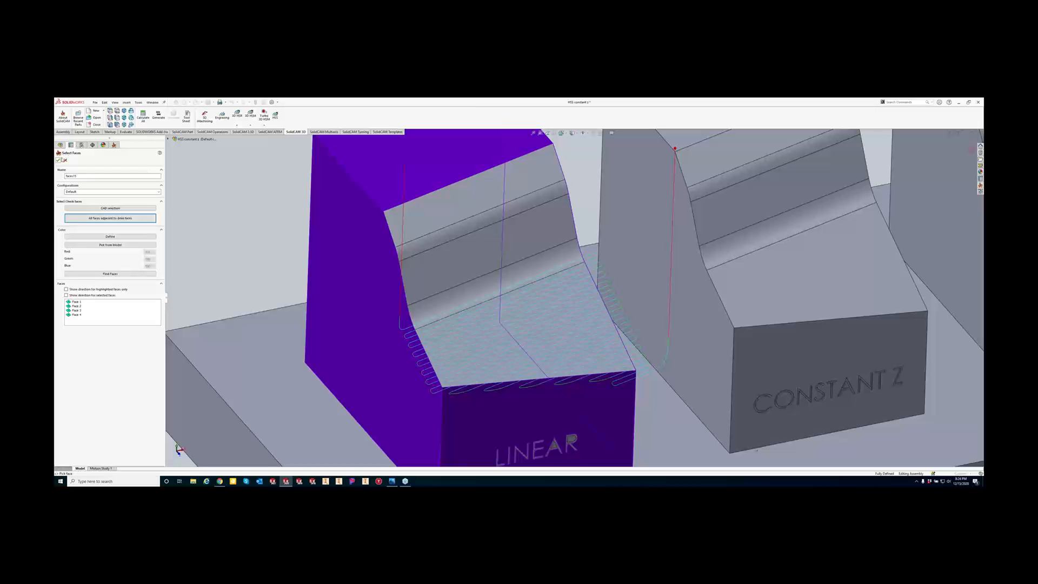
left_click(58, 160)
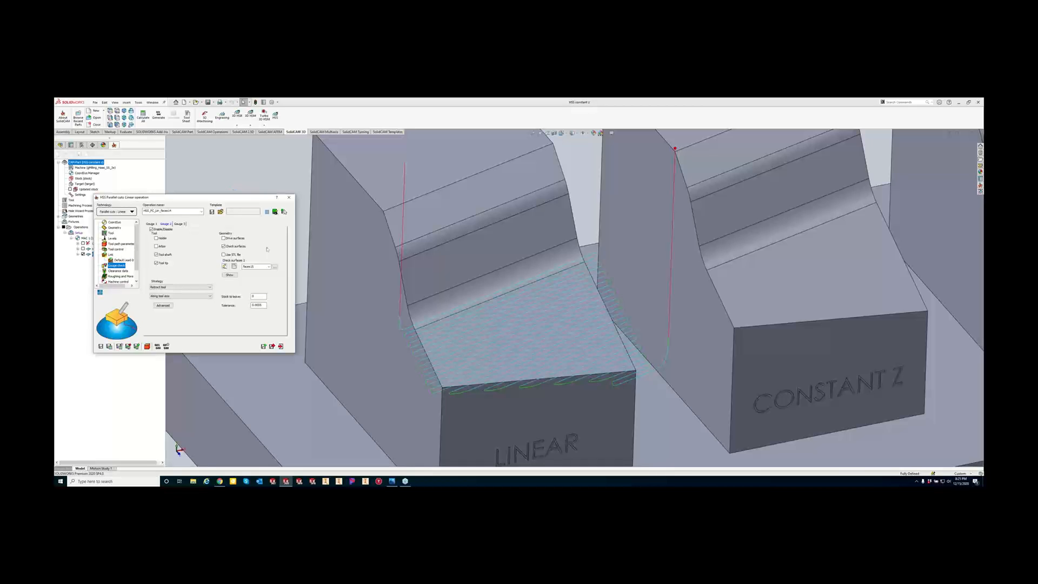
Set the second gouge check's strategy to Trim and relink toolpath with Trim collision only, and open its stock to leave value for editing.
left_click(172, 288)
left_click(176, 296)
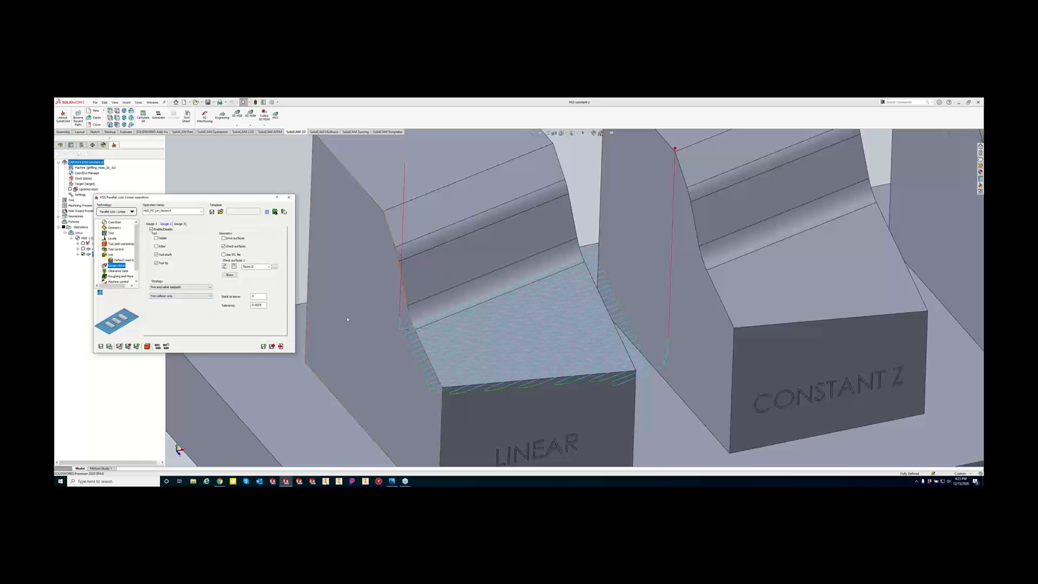
left_click(252, 305)
left_click(260, 297)
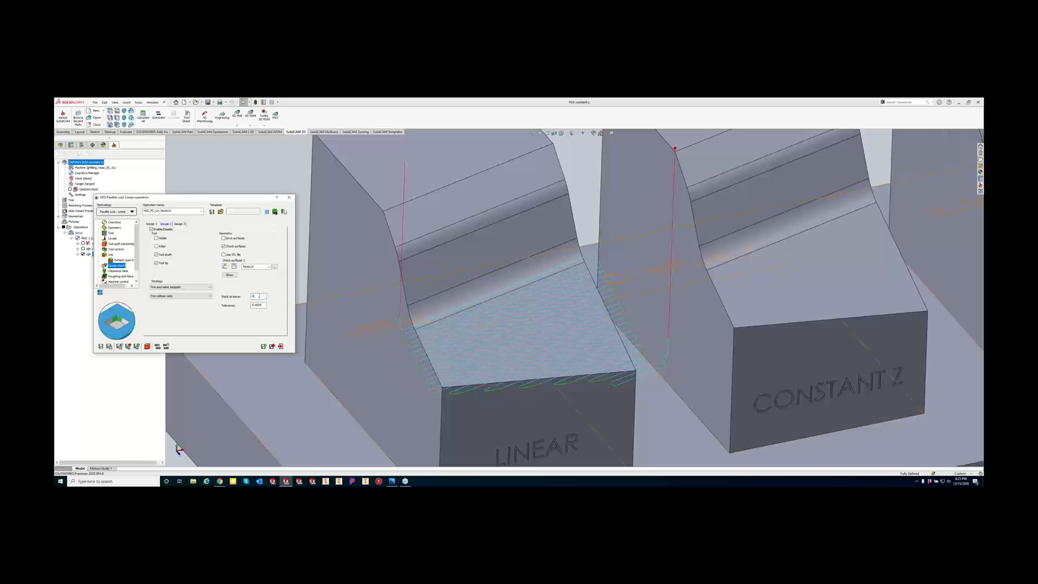
left_click(260, 297)
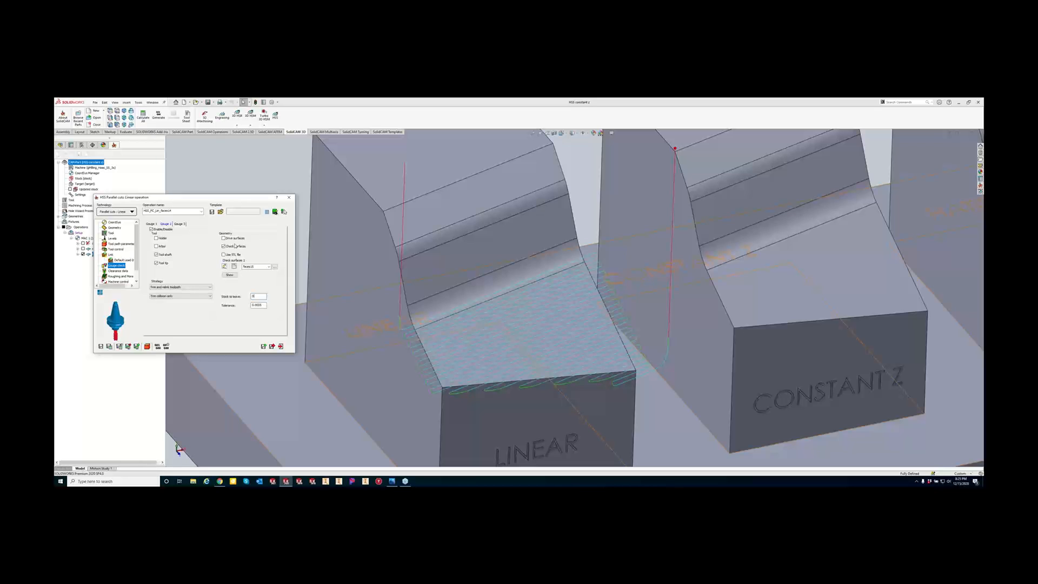
Review the first gouge check, the clearance data and the roughing options of the Linear operation.
left_click_drag(242, 197, 293, 190)
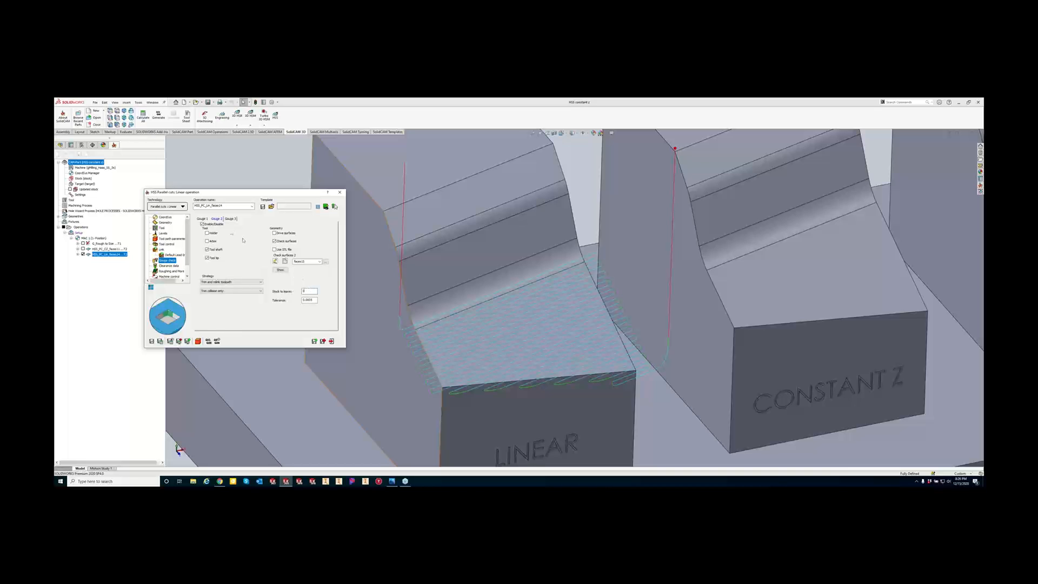
left_click(202, 220)
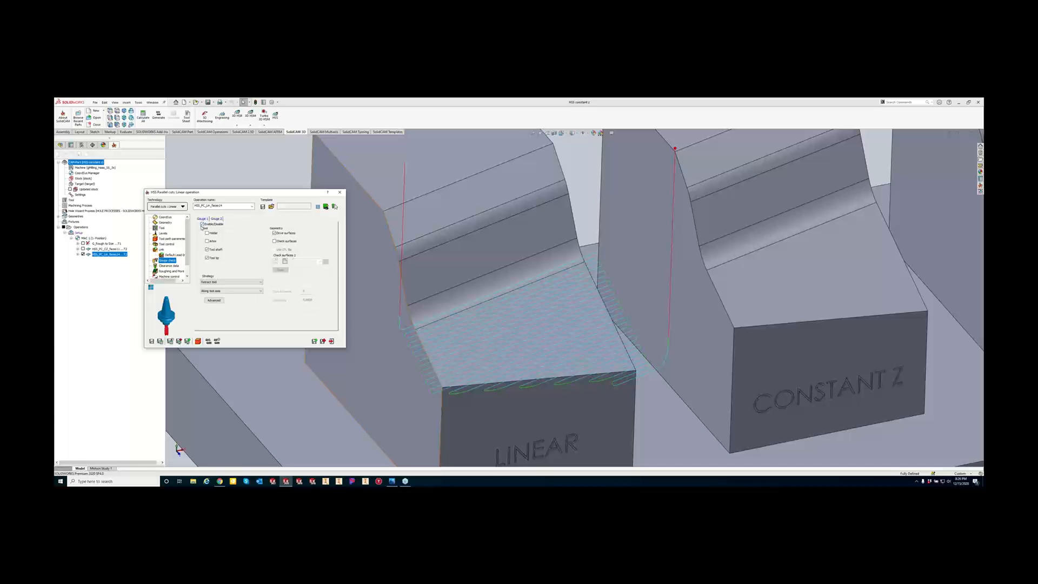
left_click(179, 266)
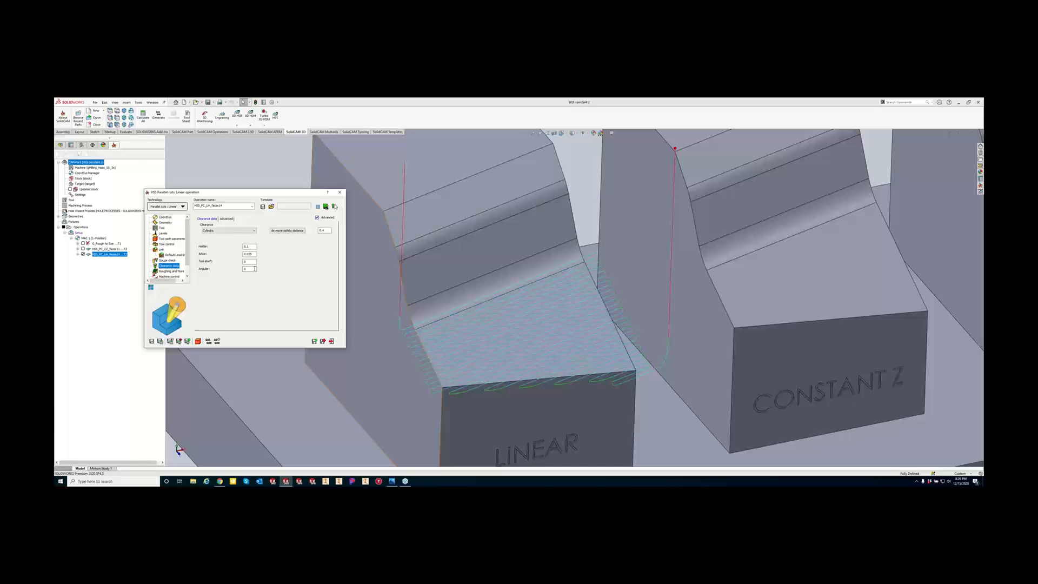
left_click(172, 271)
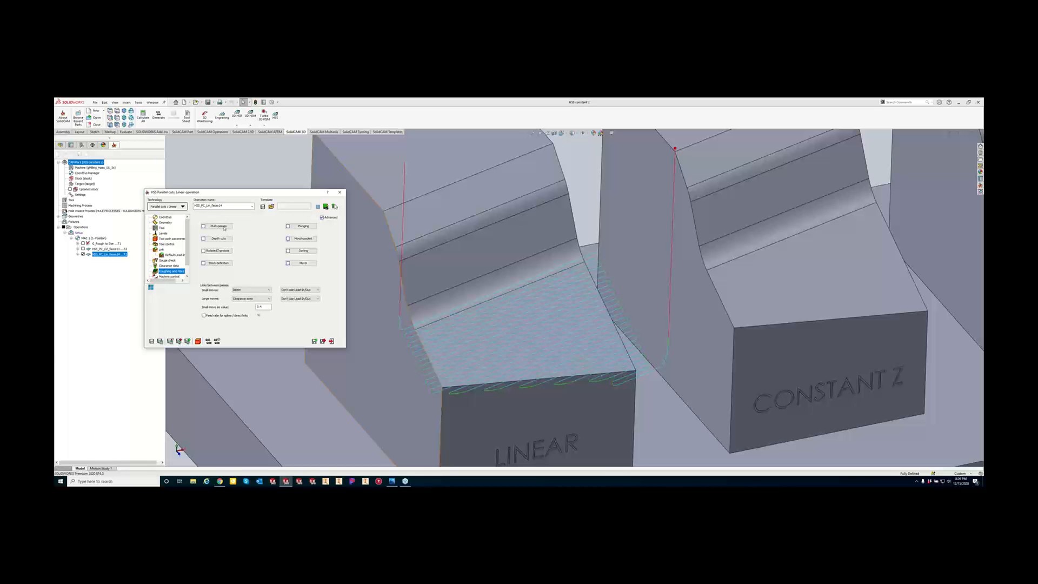
Try out multi-passes with 1 roughing pass and turn them off again.
left_click(218, 226)
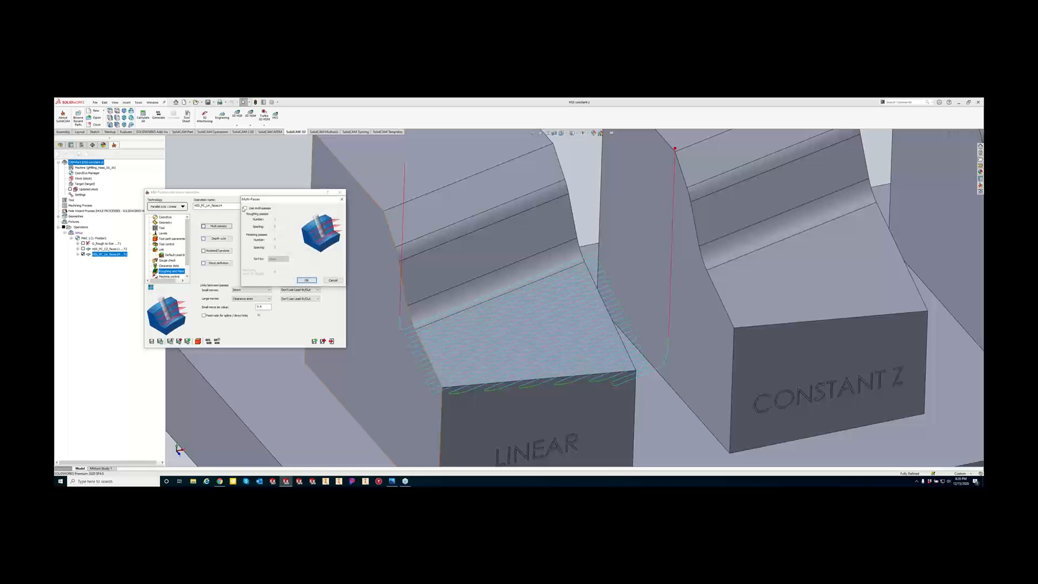
left_click(245, 208)
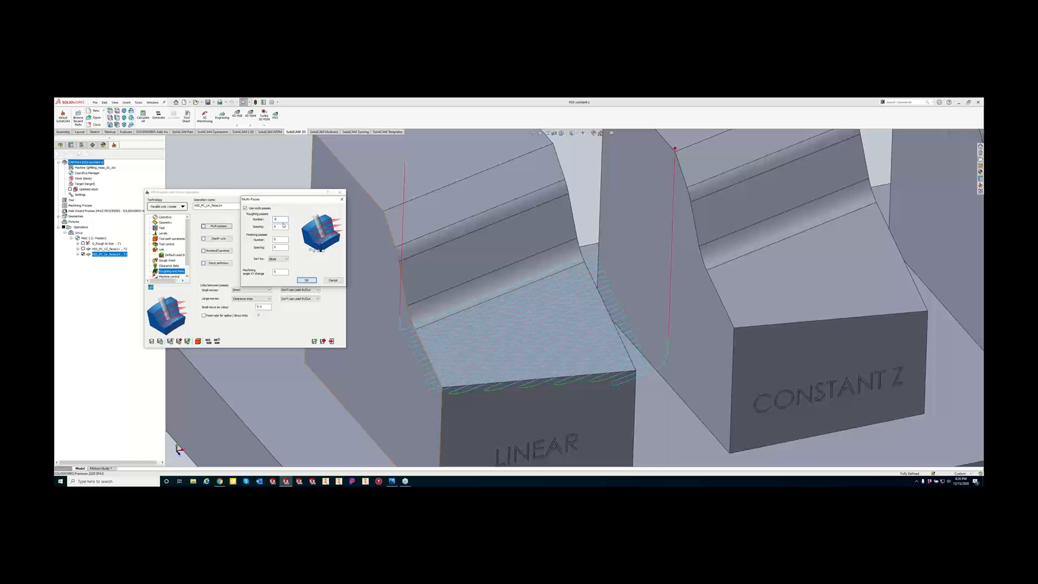
type("1")
left_click(245, 208)
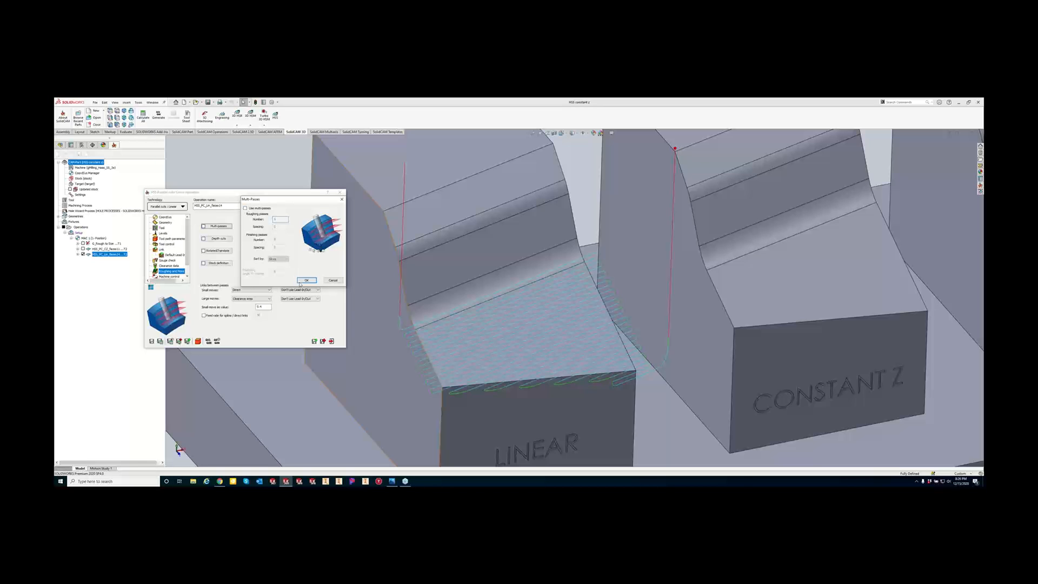
left_click(301, 282)
Enable depth cuts with 10 roughing passes at 0.2 spacing, recalculate the toolpath and inspect the stacked passes.
left_click(221, 239)
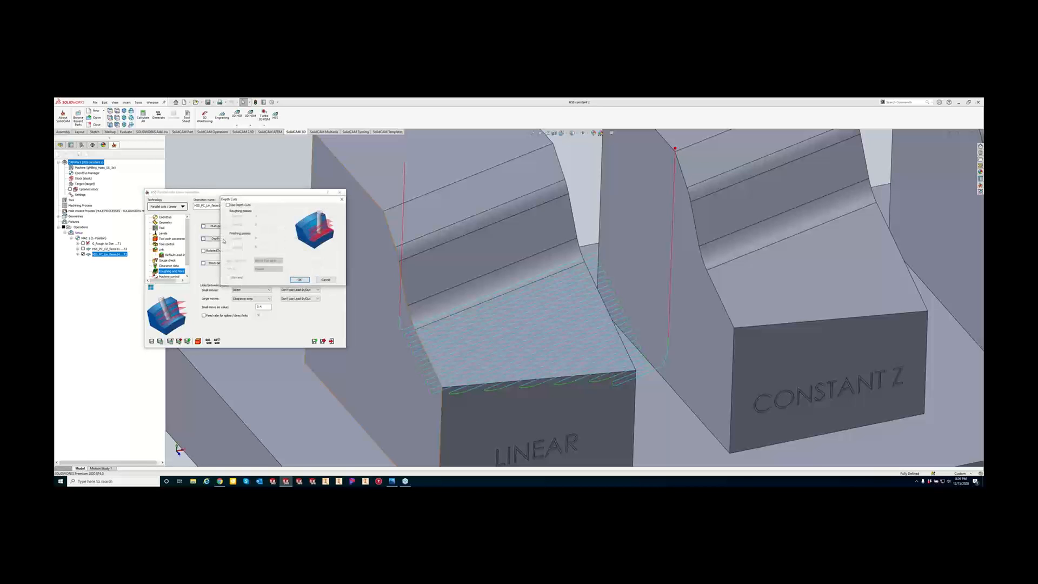
left_click(228, 205)
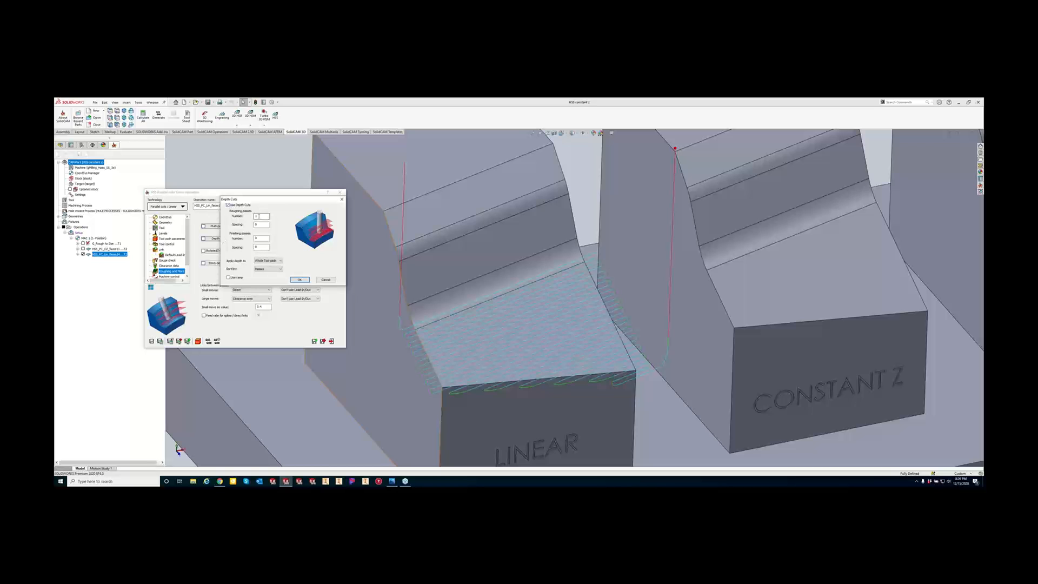
left_click(261, 224)
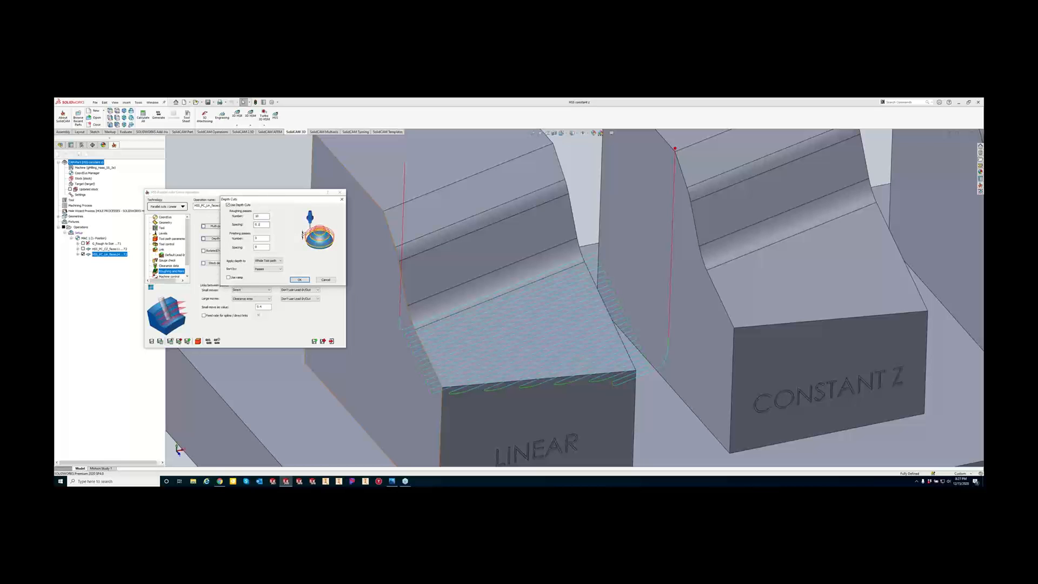
left_click(299, 280)
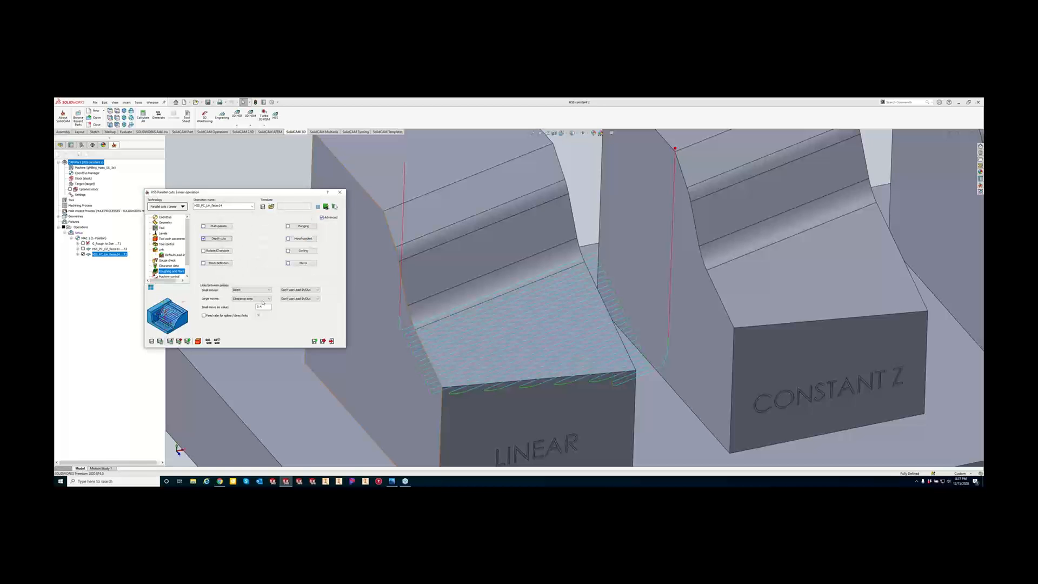
left_click(160, 341)
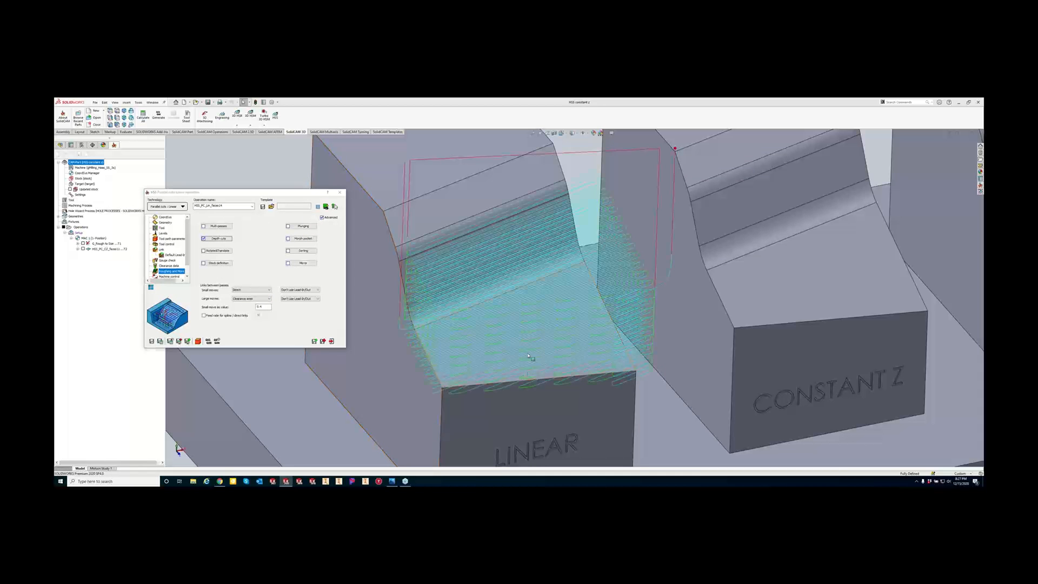
middle_click_drag(533, 359, 537, 311)
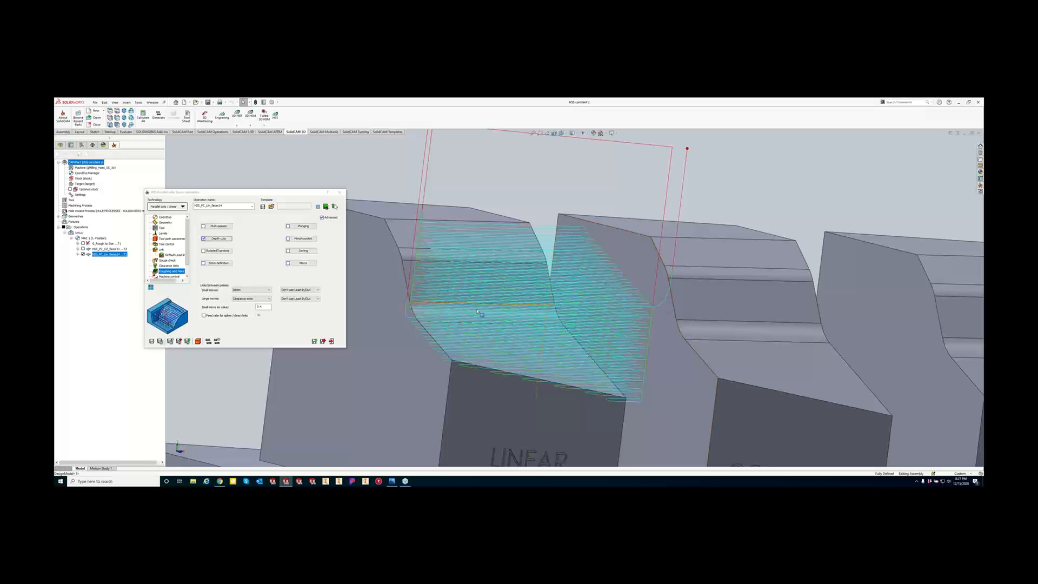
middle_click_drag(604, 283, 491, 327)
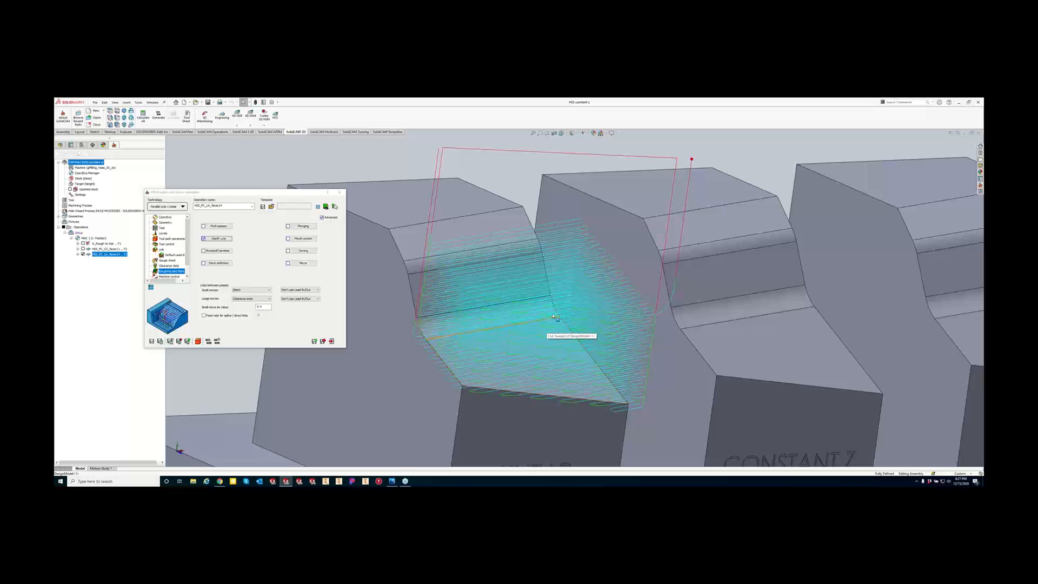
Turn on avoiding air cuts in the stock definition, keeping Expand by 3D offset, and recalculate the toolpath.
left_click(214, 265)
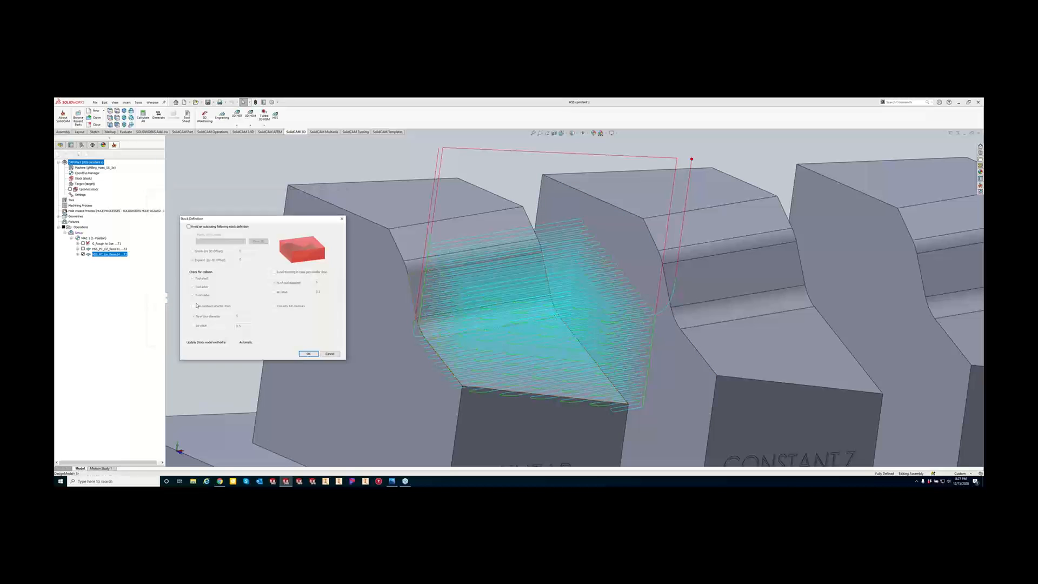
left_click(189, 226)
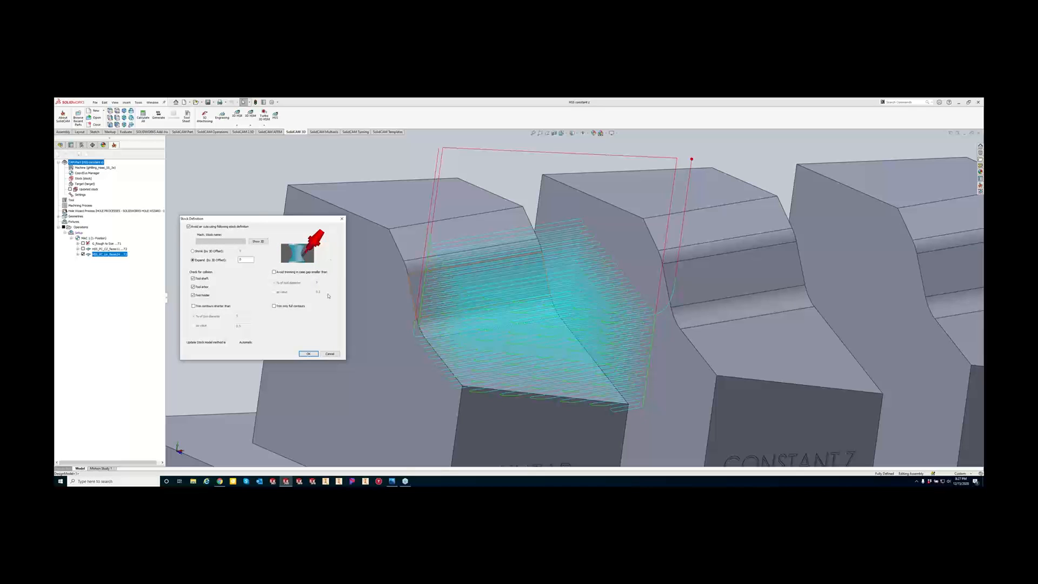
left_click(308, 353)
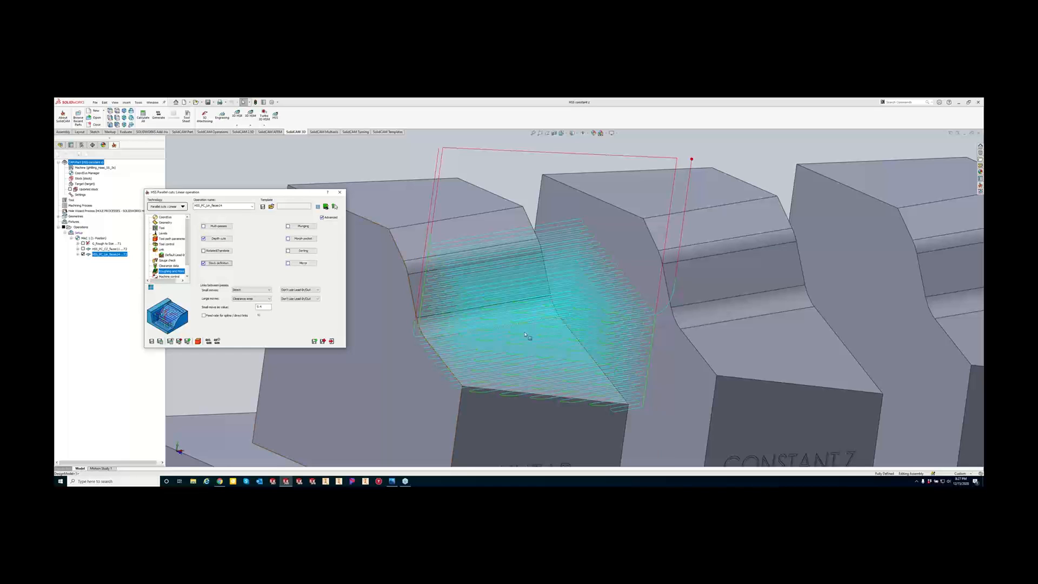
left_click(160, 341)
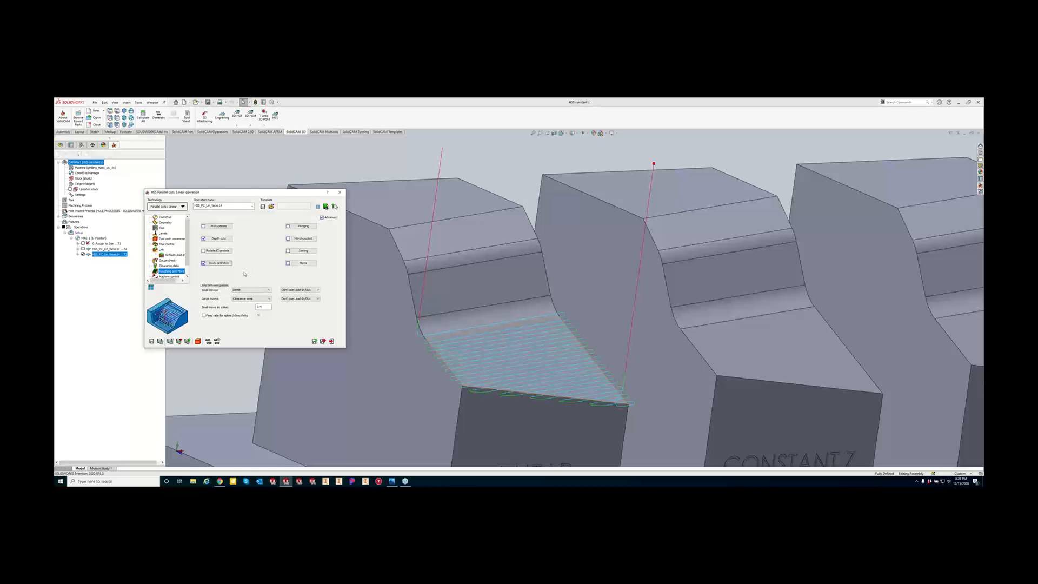
Try turning off air-cut avoidance in the stock definition, and close the Linear operation without recalculating it.
left_click(229, 264)
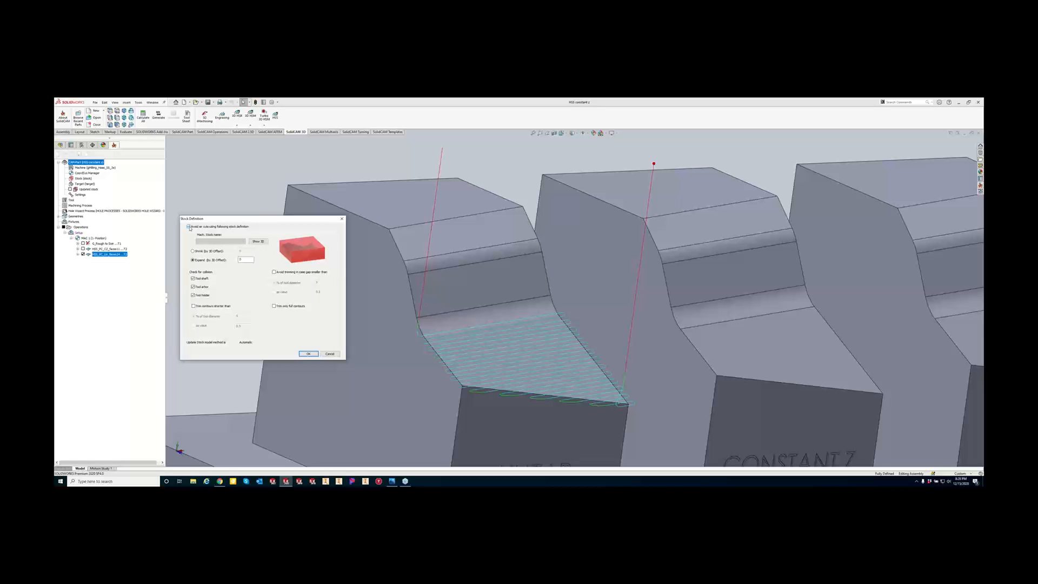
left_click(189, 226)
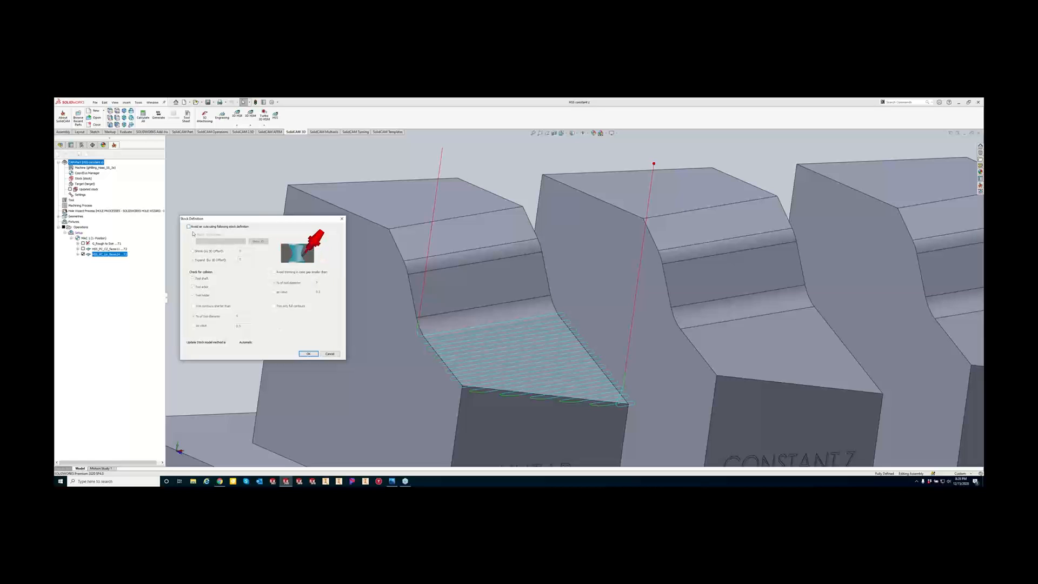
left_click(308, 353)
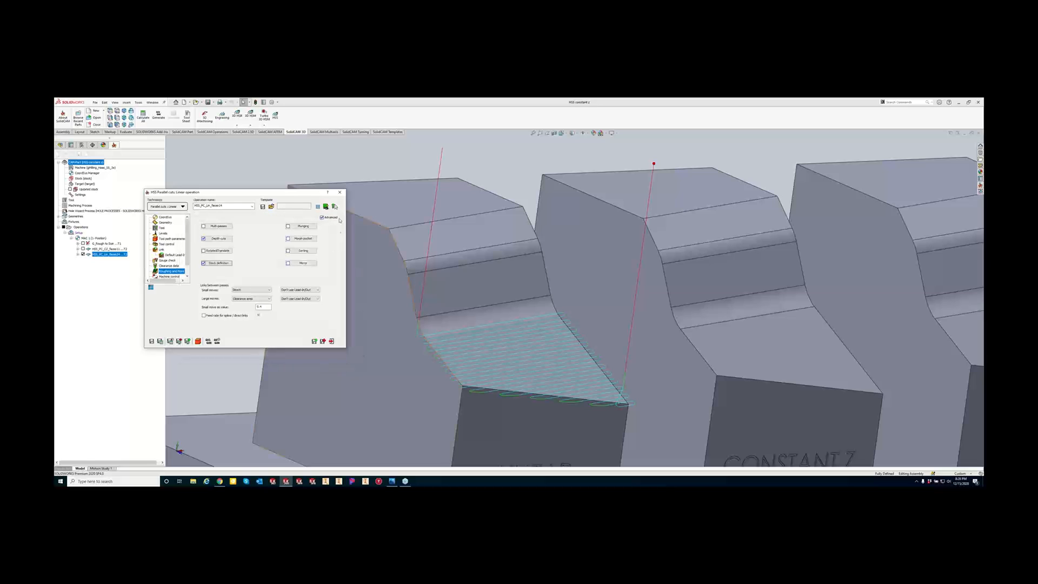
left_click(340, 192)
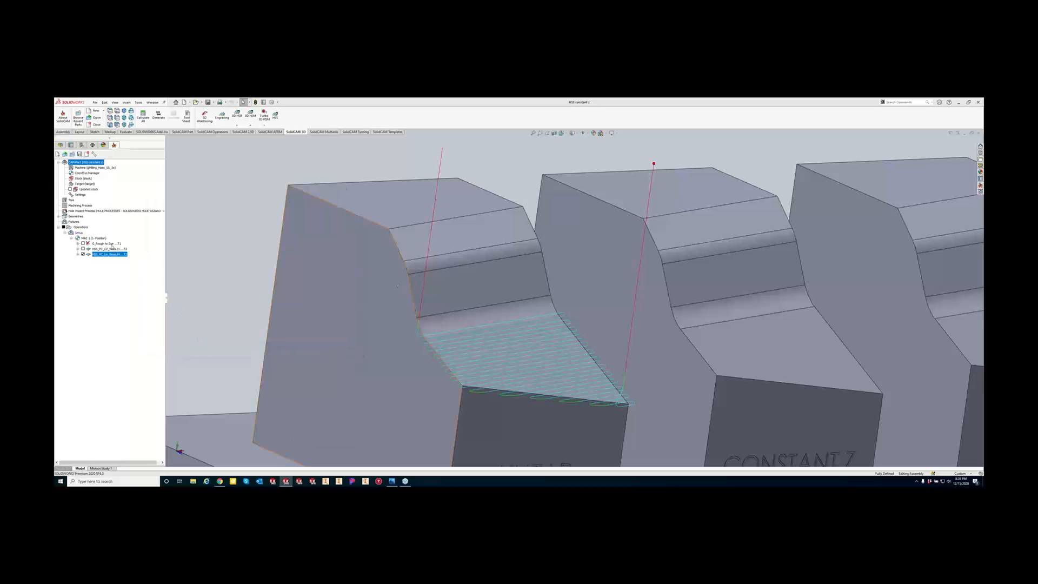
Set the scallop, wall offset and floor offset of the iMachining Rough to Size operation to 0.125, then recalculate and close it.
left_click(106, 244)
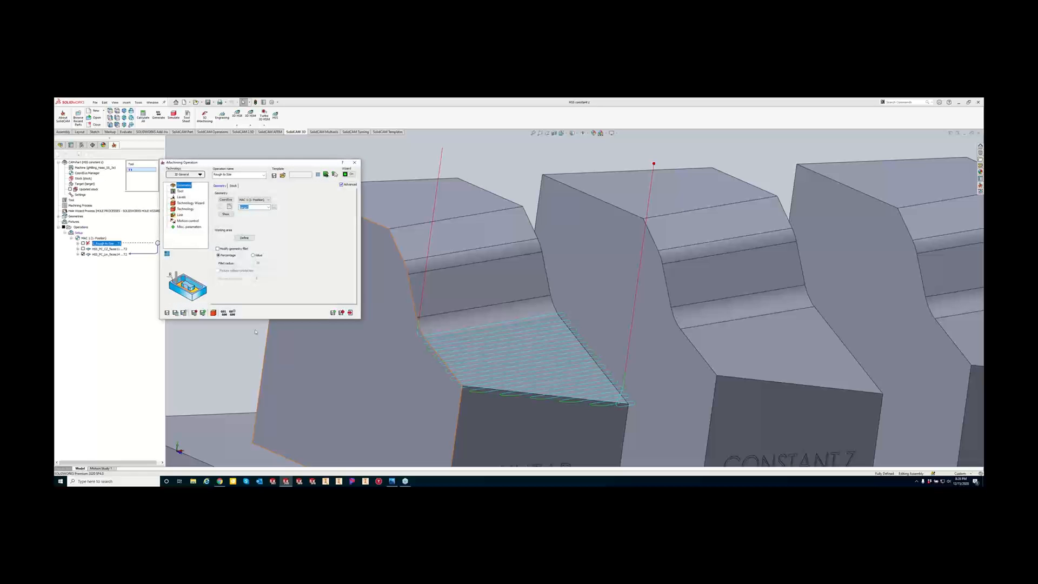
left_click(184, 209)
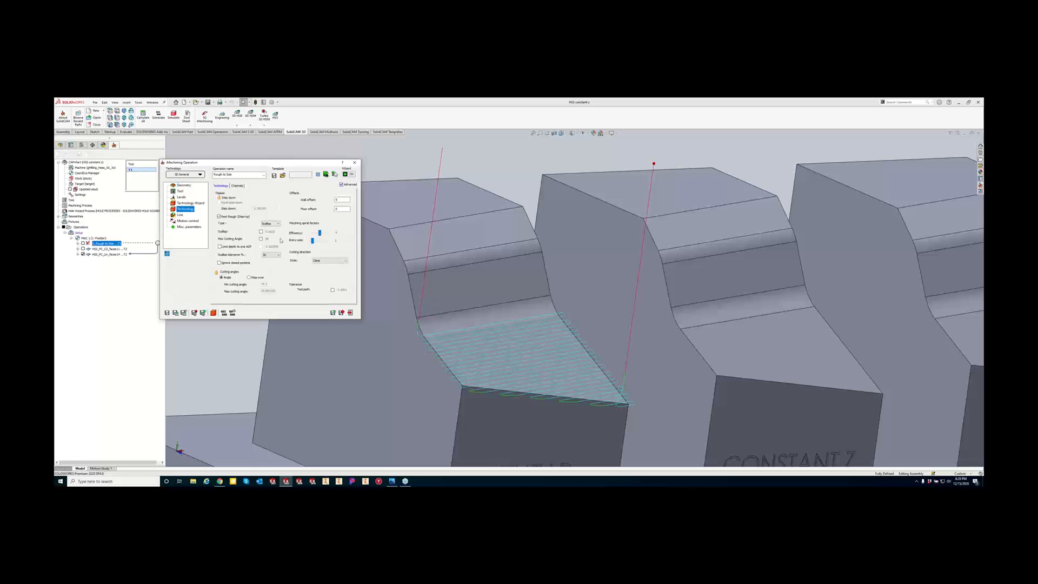
left_click(261, 231)
type("125")
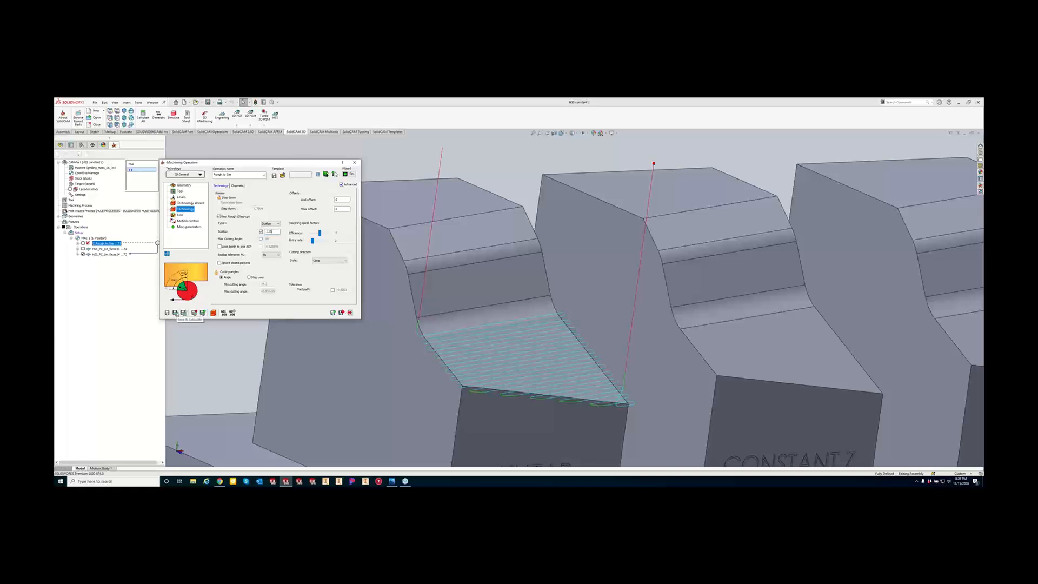
left_click(342, 200)
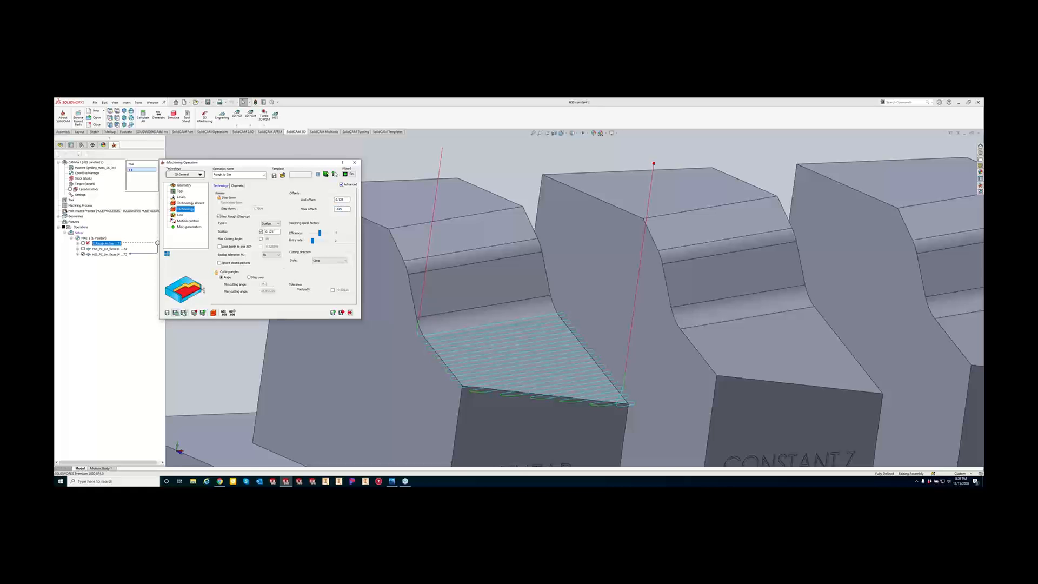
left_click(204, 312)
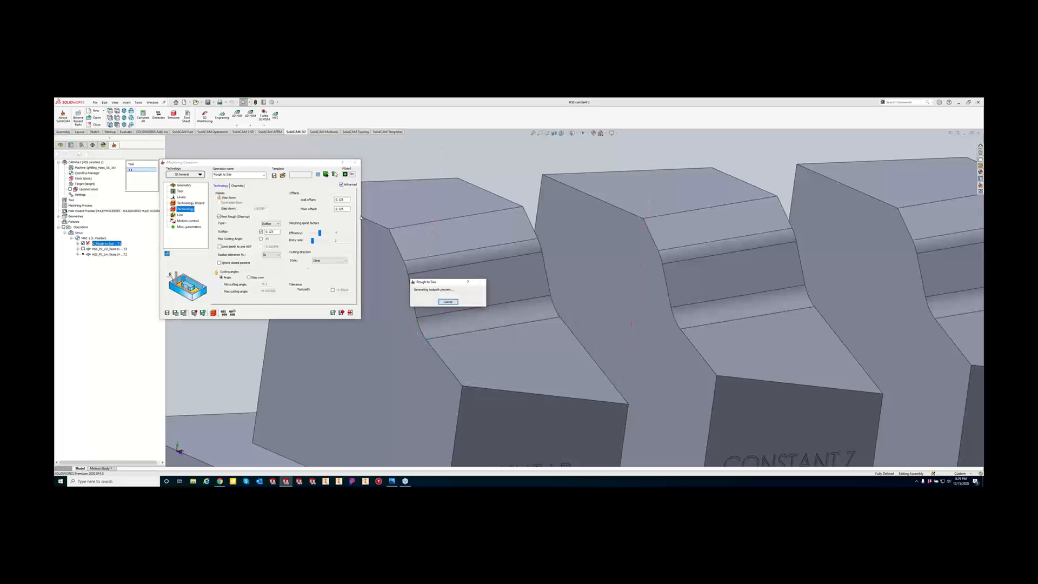
left_click(354, 163)
Calculate the HSS Parallel cuts Linear operation and simulate it in SolidVerify, inspecting the stepped stock on the blocks.
left_click(94, 254)
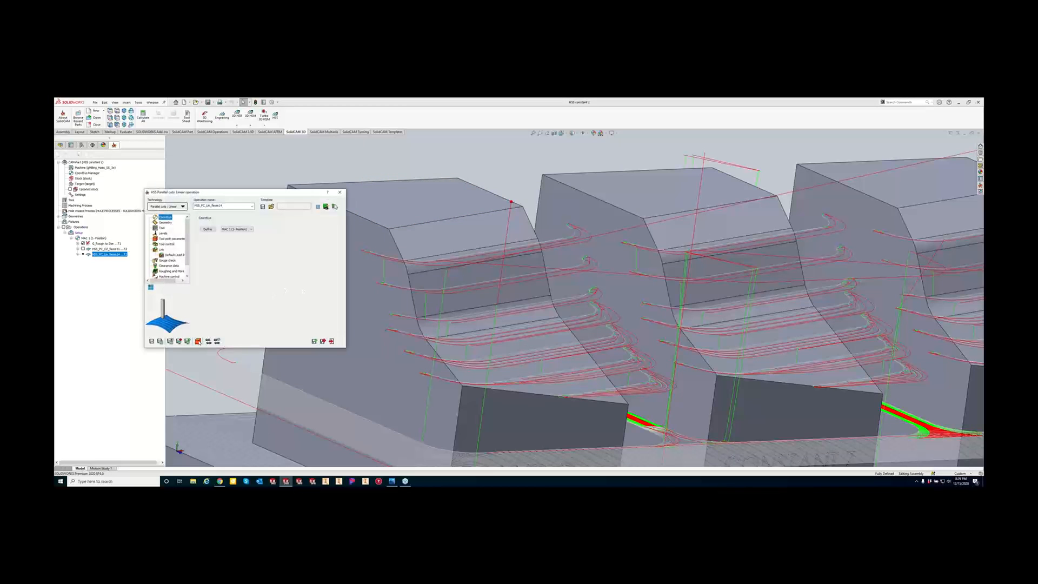
left_click(198, 340)
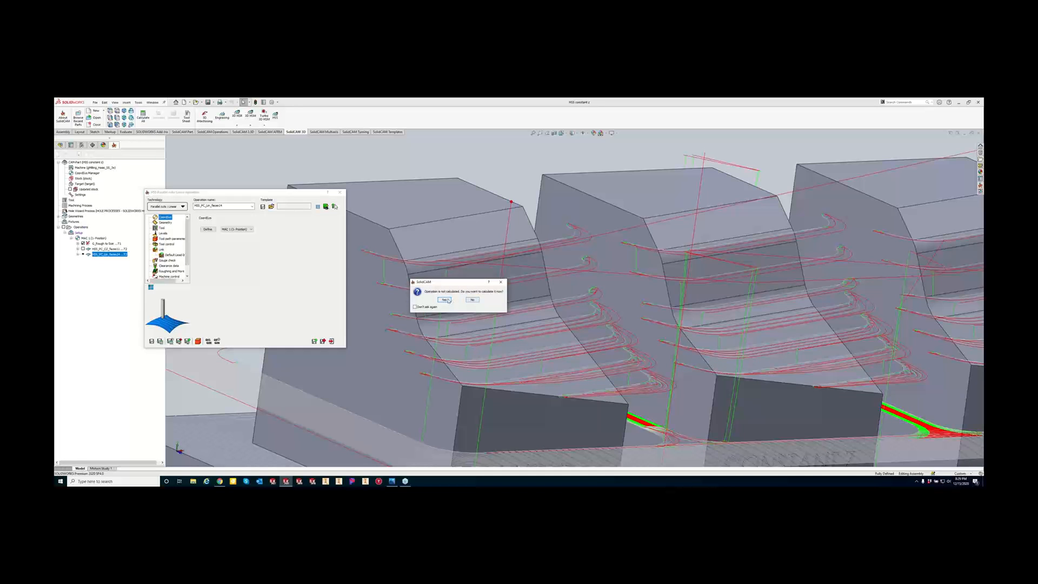
left_click(445, 300)
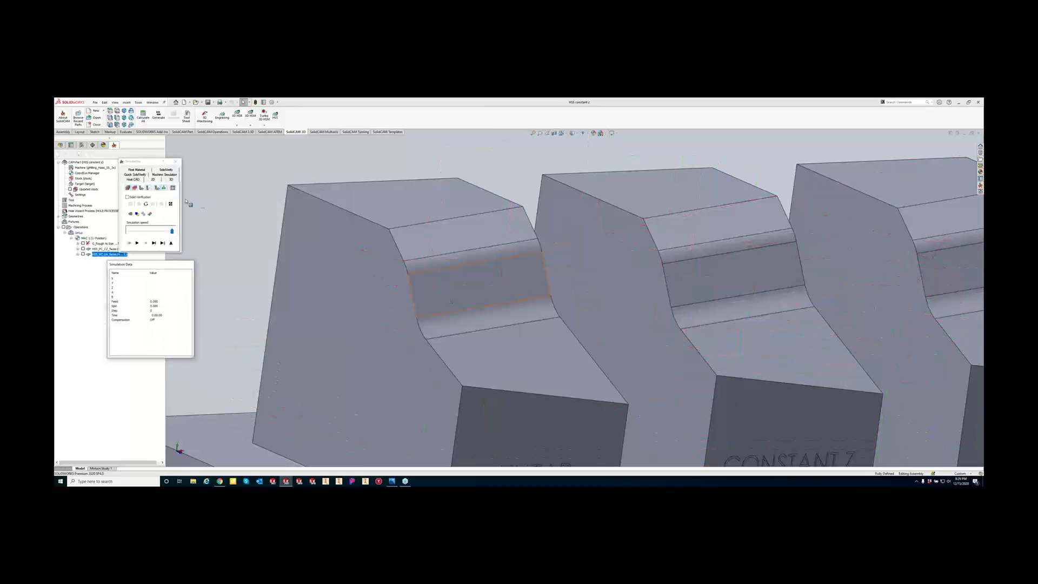
left_click(166, 171)
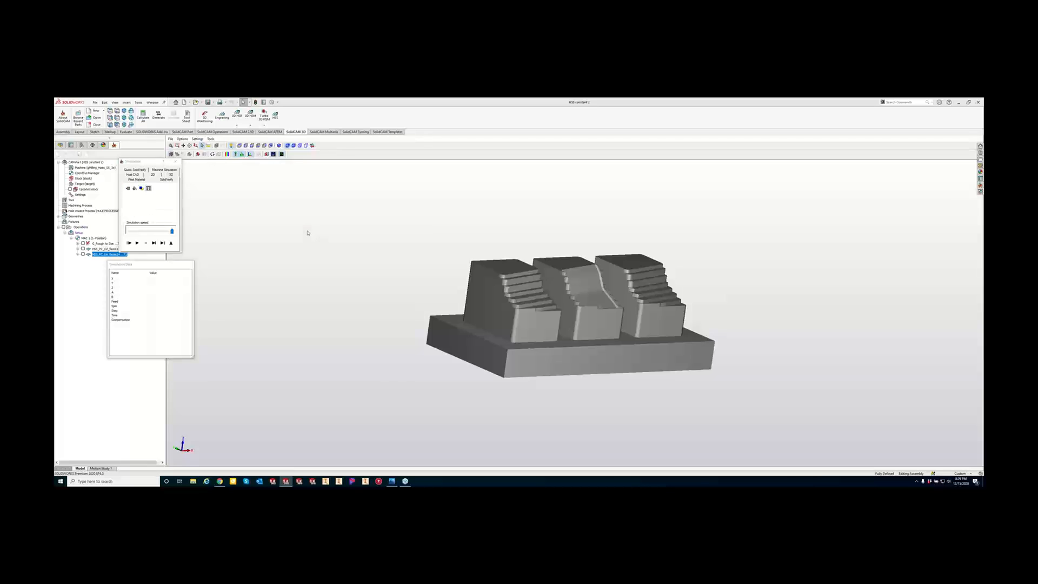
scroll(557, 296, "up", 8)
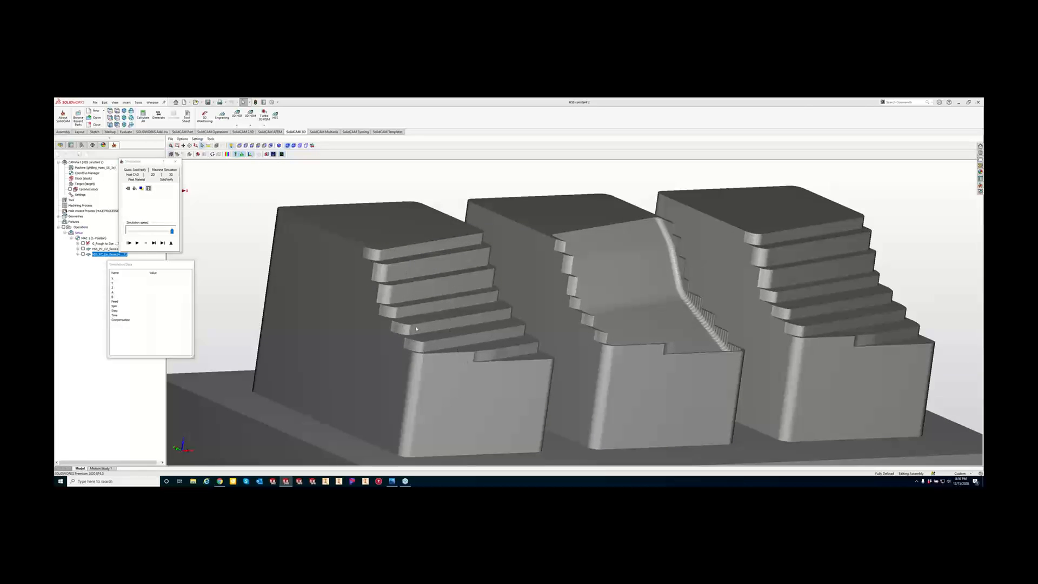
left_click(175, 161)
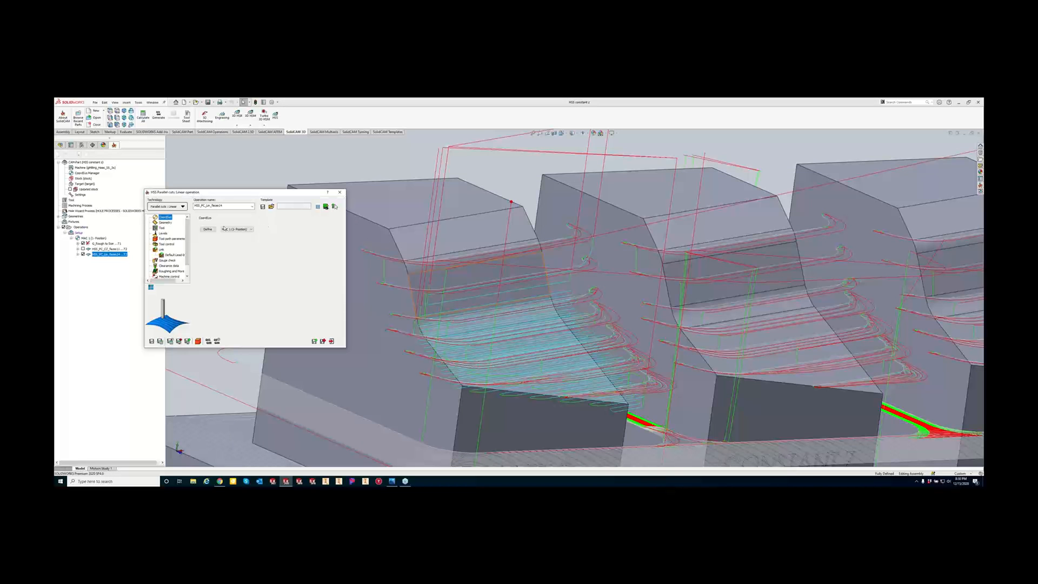
Recalculate the Linear operation with depth cuts and stock definition kept on in its roughing settings.
left_click(167, 271)
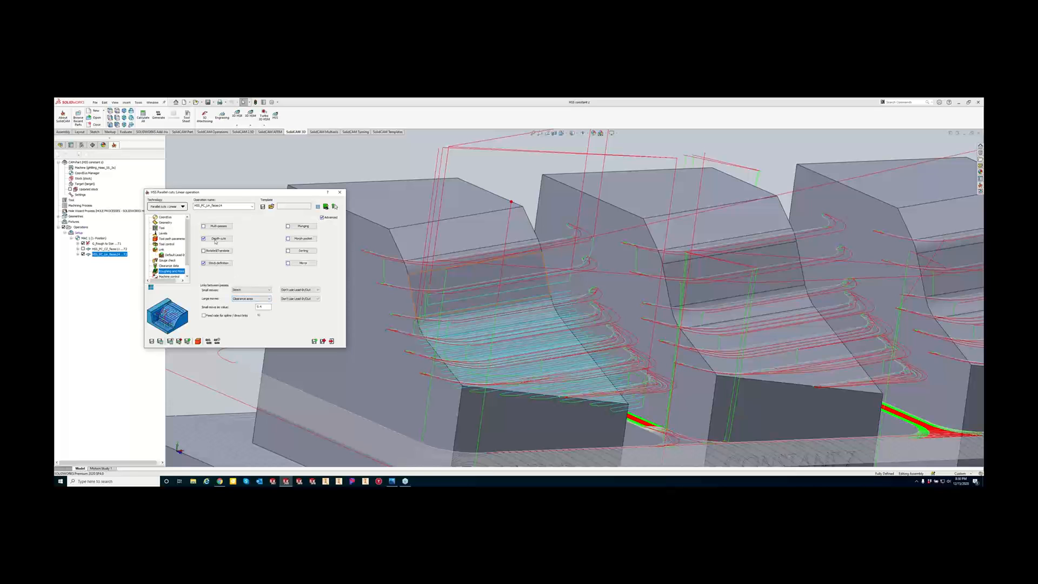
left_click(160, 342)
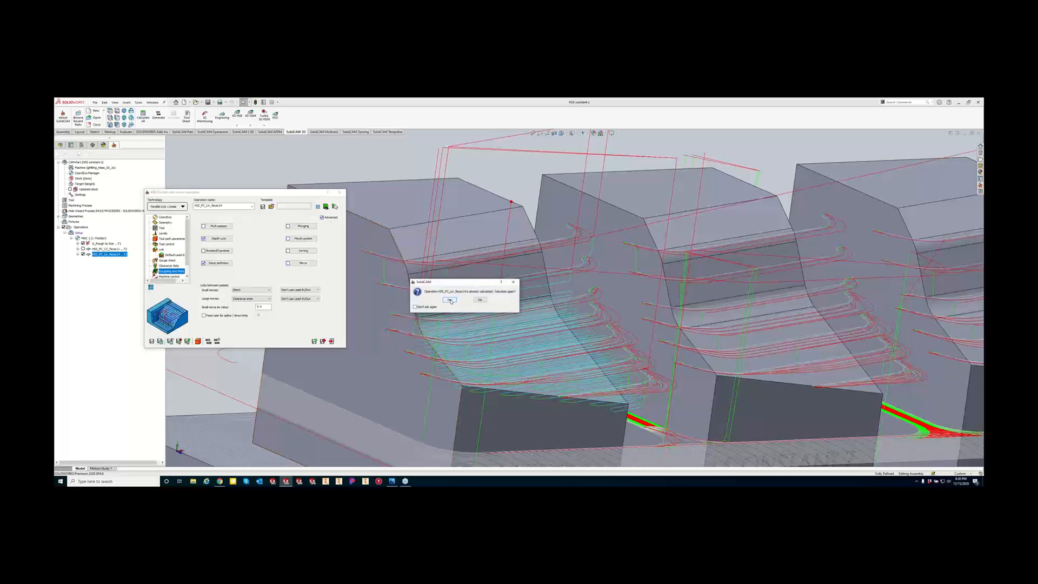
left_click(450, 301)
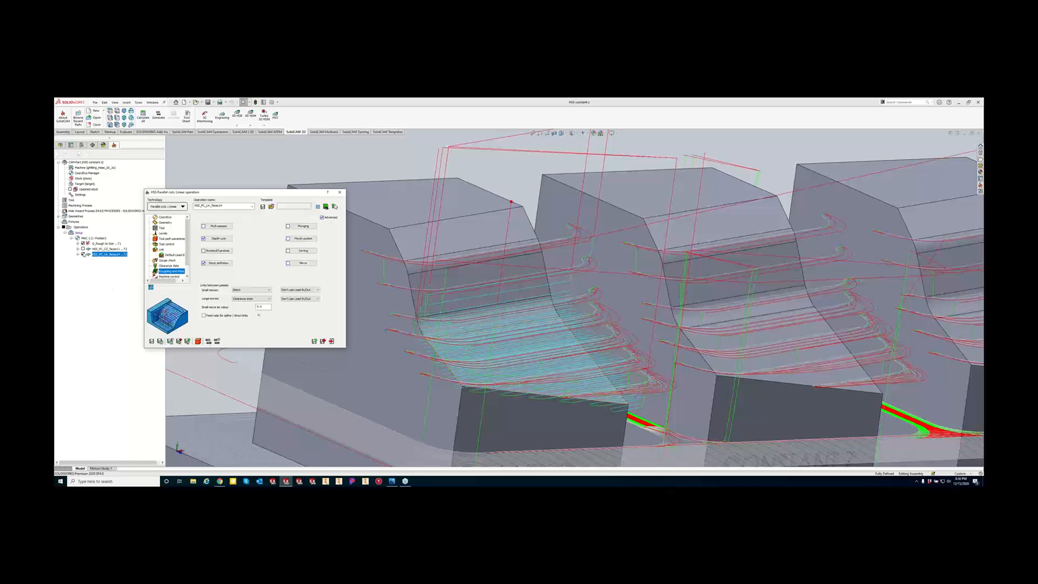
Hide the Rough to Size toolpath and inspect the Linear depth passes on the LINEAR block from the side.
left_click(83, 244)
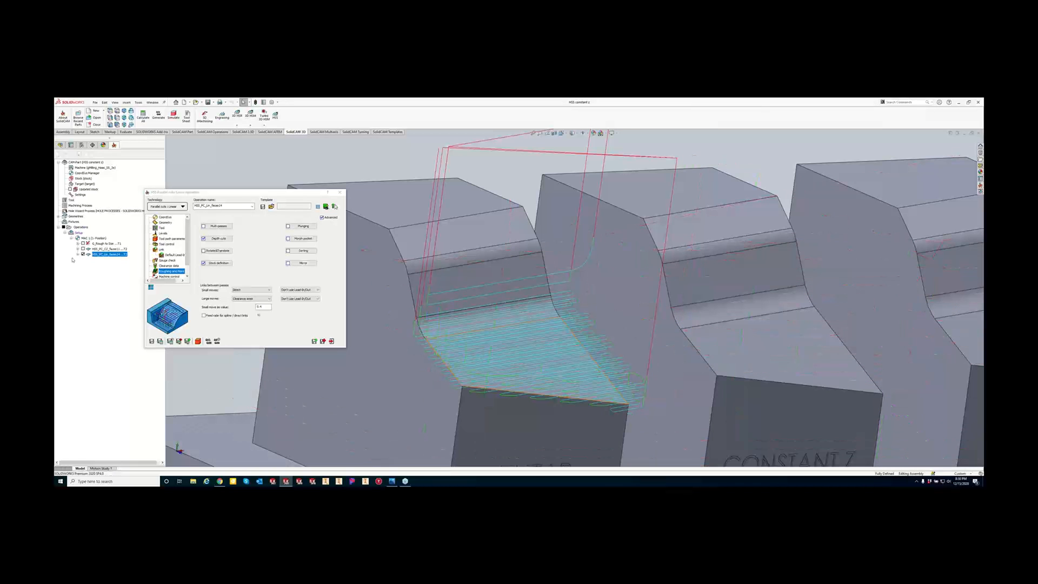
middle_click_drag(415, 366, 470, 310)
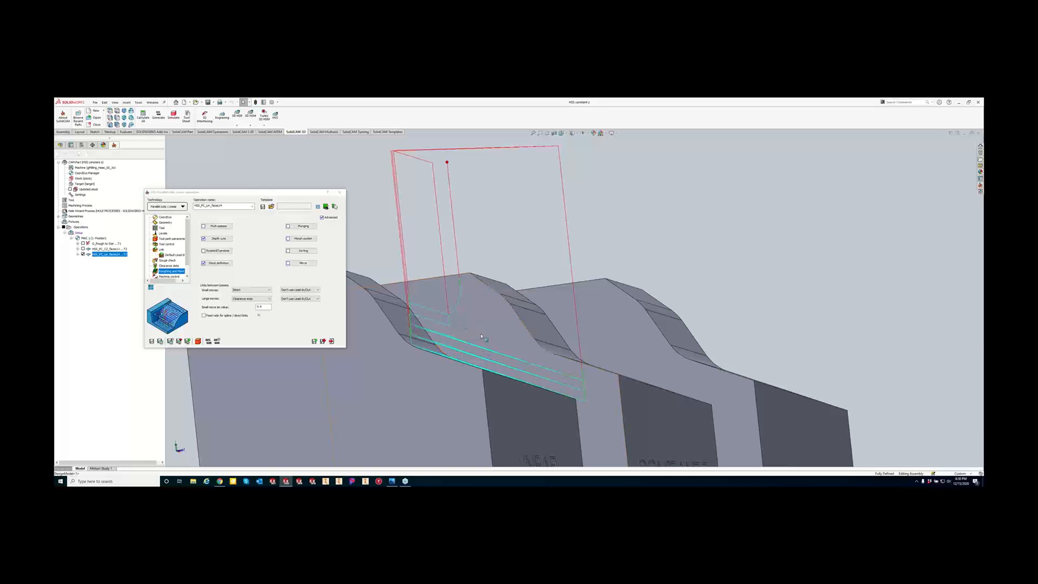
mouse_move(488, 324)
middle_mouse_down()
mouse_move(492, 399)
mouse_move(502, 392)
mouse_move(476, 379)
middle_mouse_up()
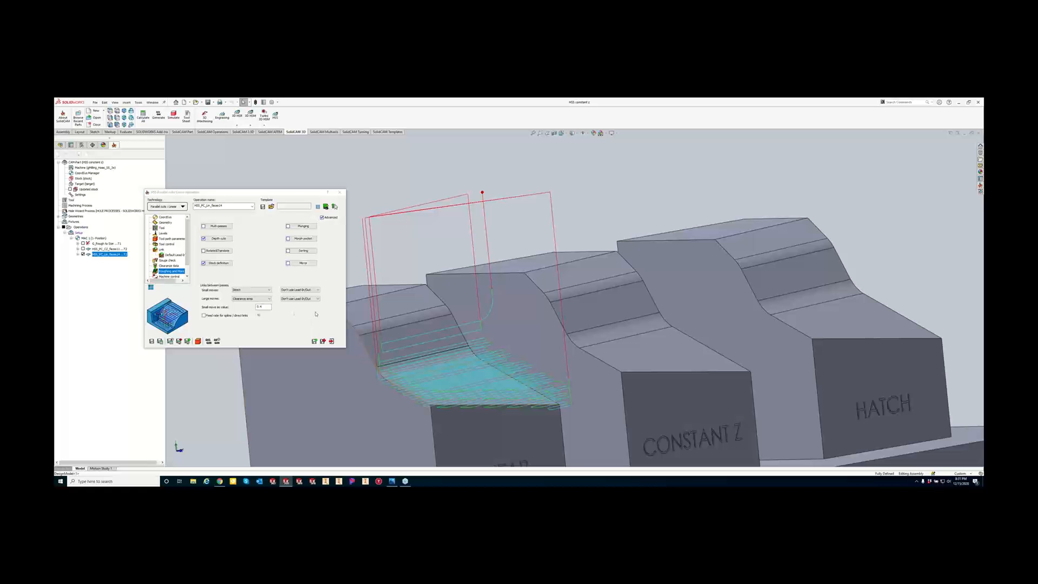
middle_click_drag(406, 358, 437, 346)
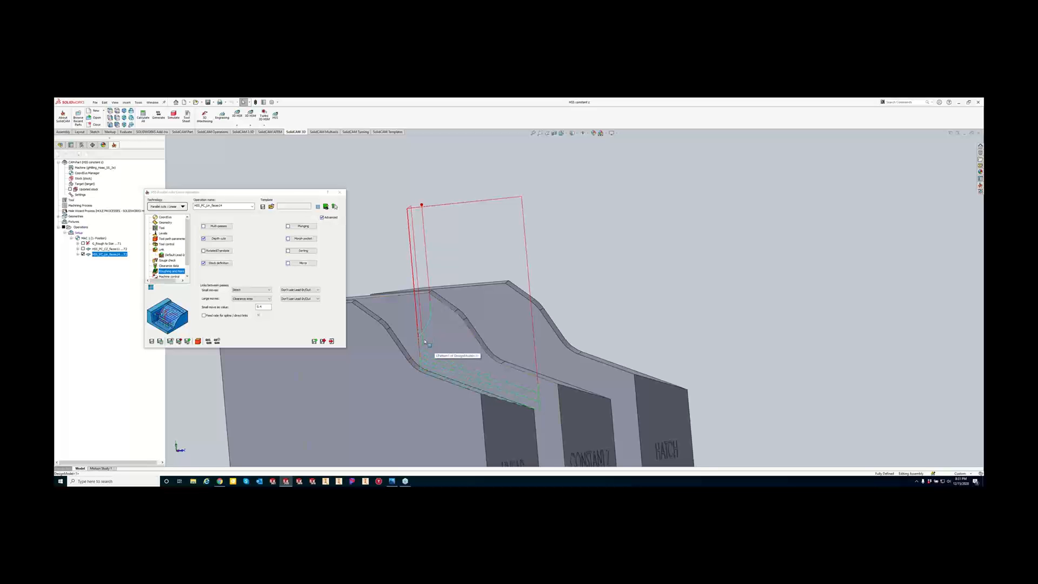
middle_click_drag(420, 347, 414, 344)
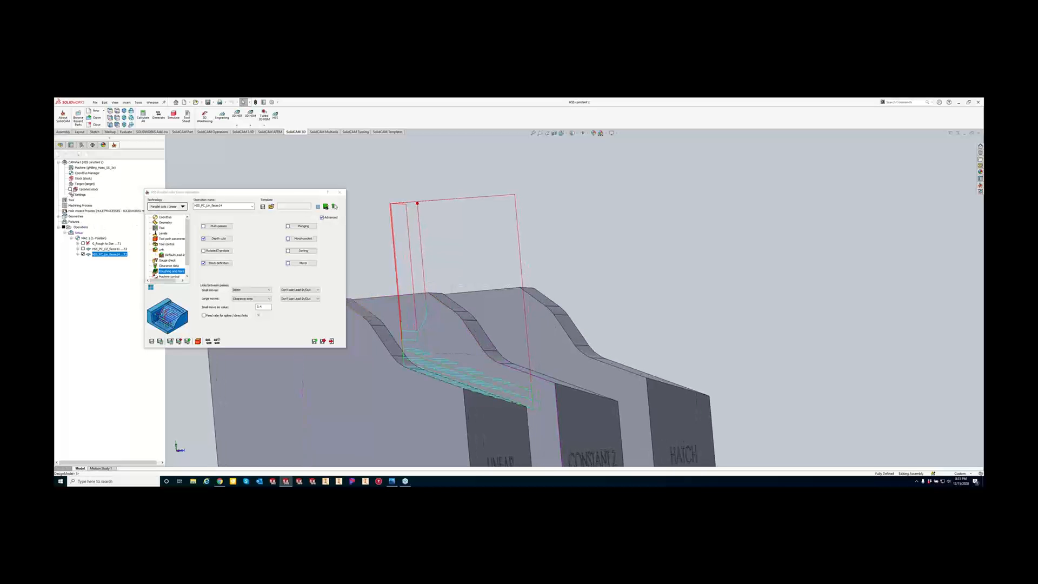
Show the updated stock, move its stage marker from the roughing to the Linear operation, and compare it with the passes.
left_click(71, 190)
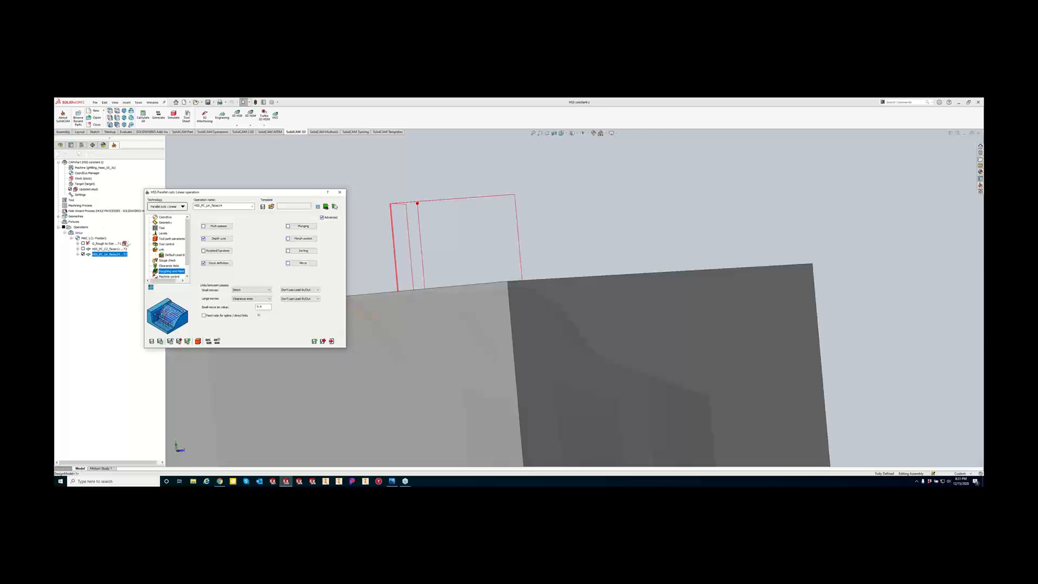
left_click_drag(125, 243, 130, 253)
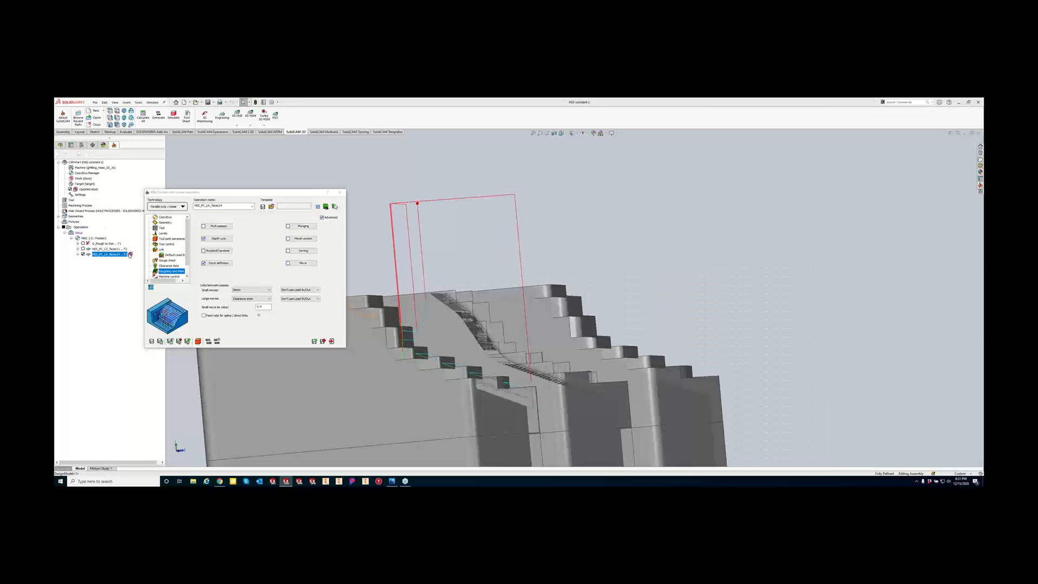
middle_click_drag(374, 346, 377, 347)
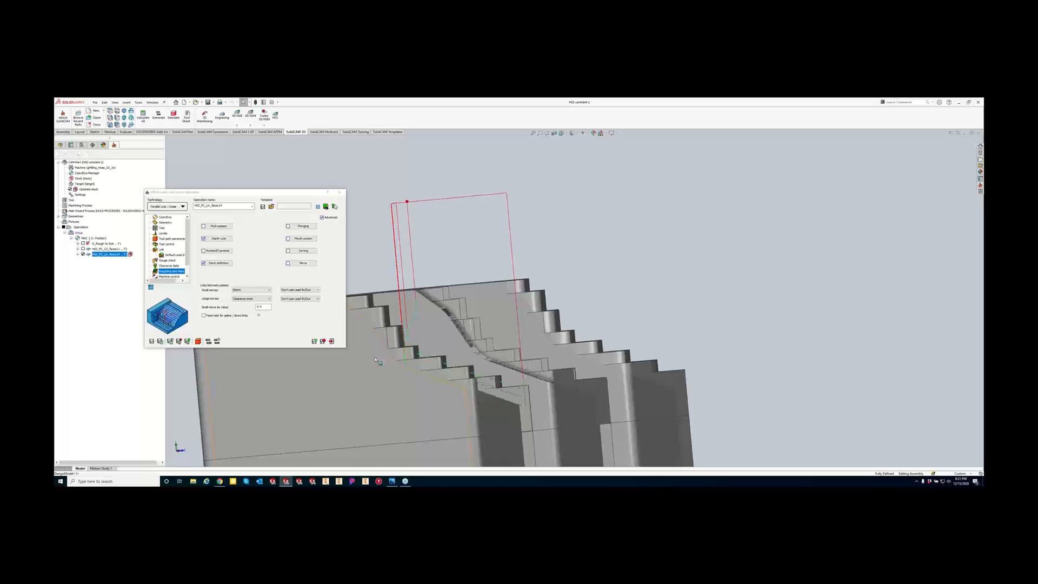
middle_click_drag(375, 360, 314, 376)
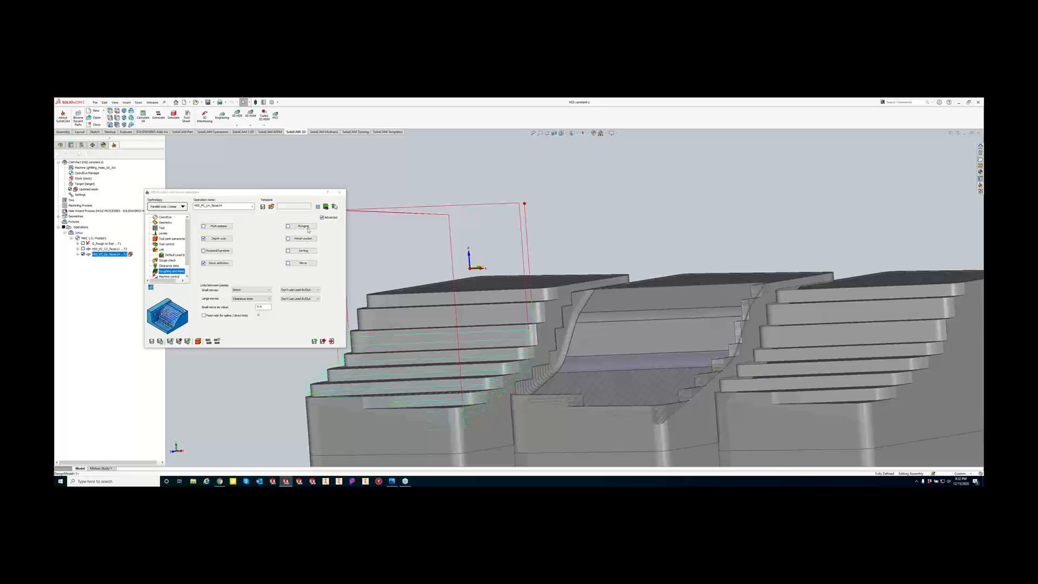
Try turning on plunging in the Linear operation's roughing settings and turn it off again.
left_click(304, 226)
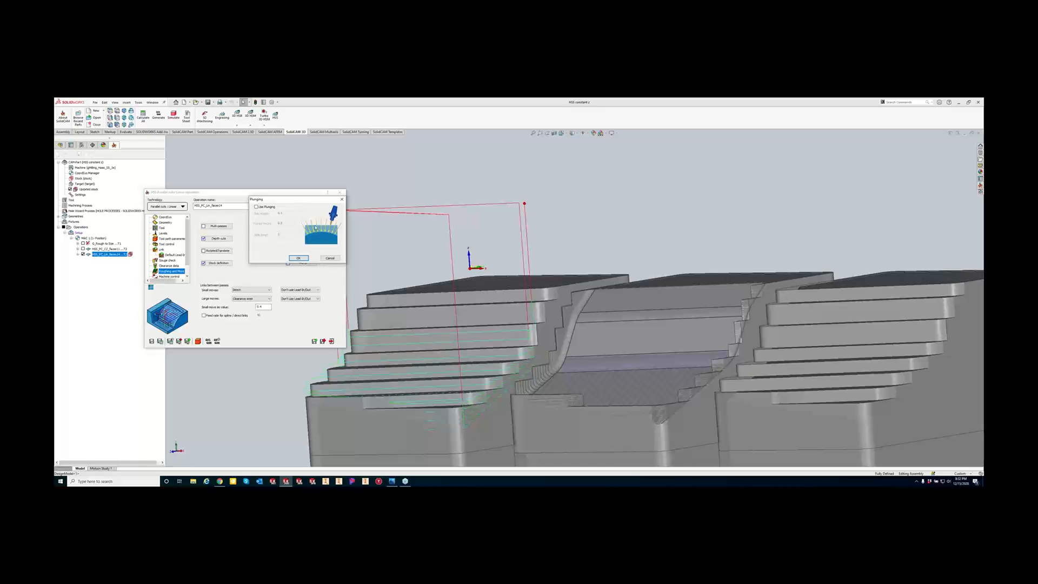
left_click(256, 206)
left_click(255, 207)
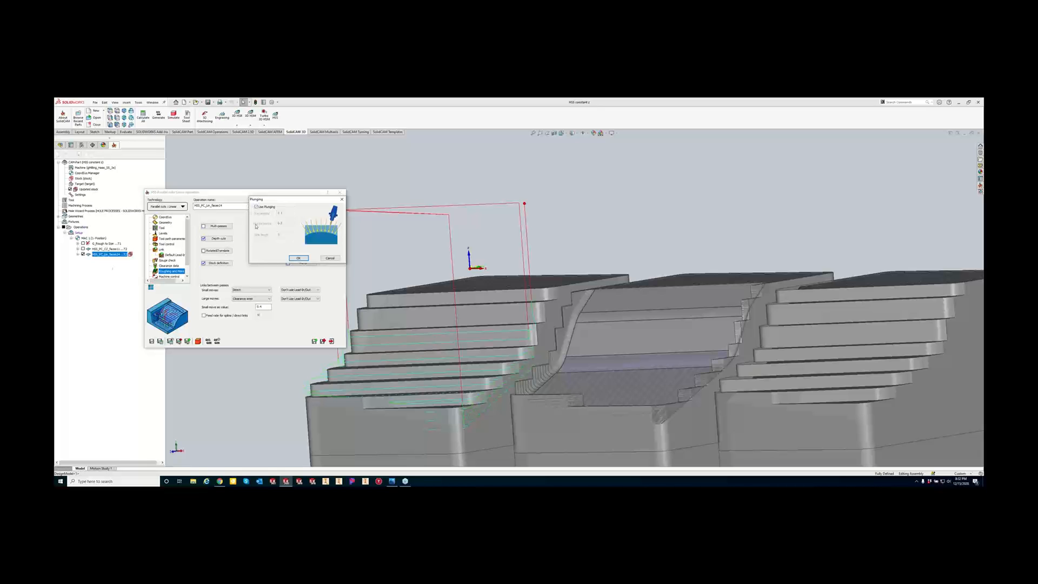
left_click(296, 258)
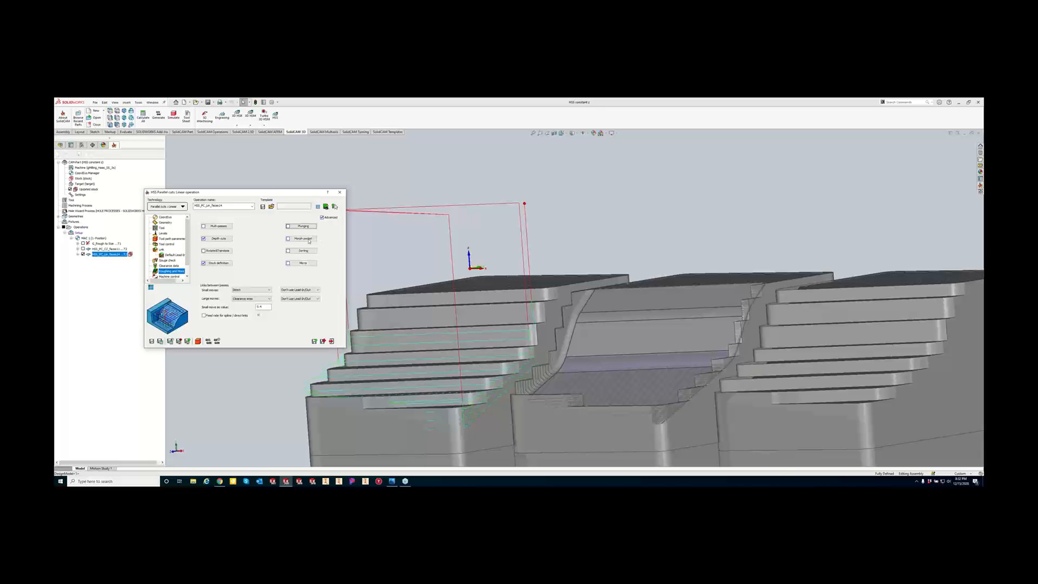
Review the Morph pocket and Sorting options without enabling them, and close the Linear operation.
left_click(303, 238)
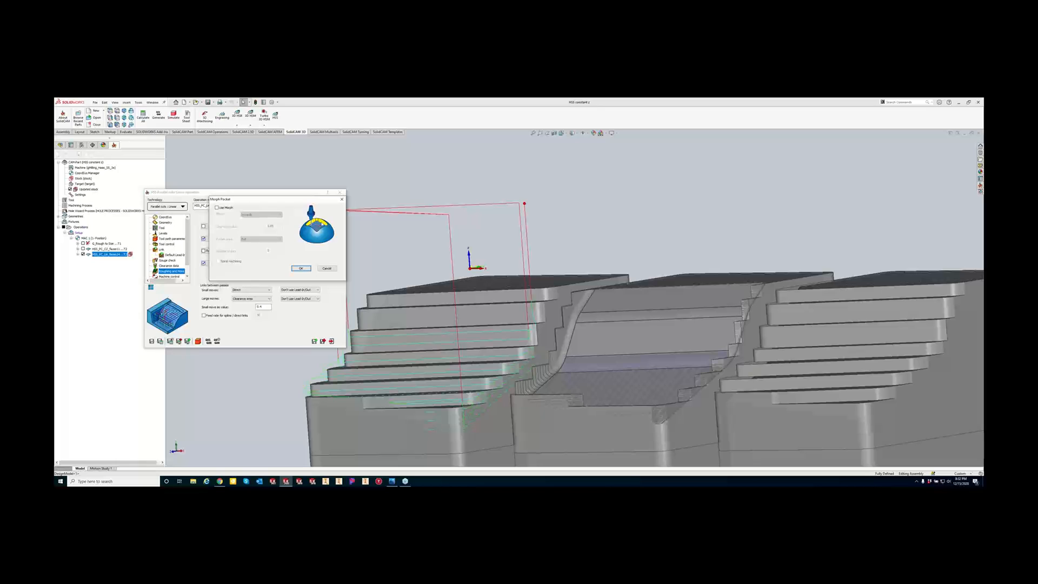
left_click(301, 268)
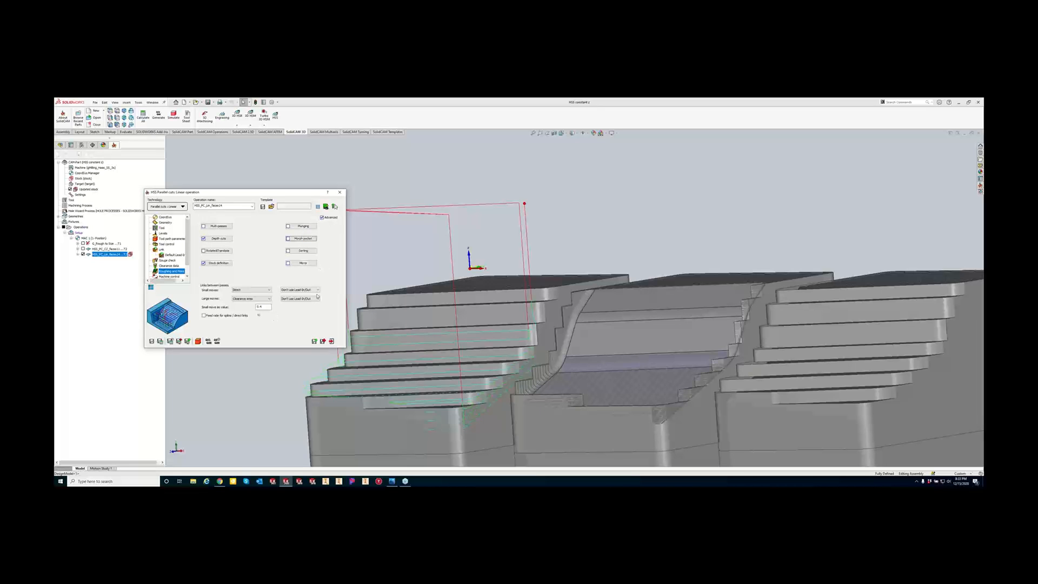
left_click(312, 251)
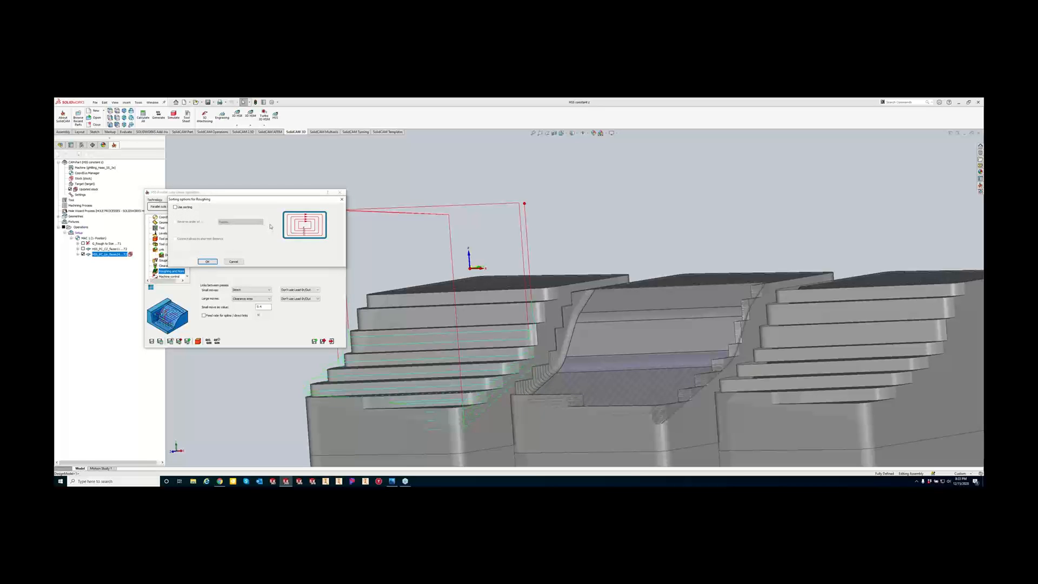
left_click(234, 261)
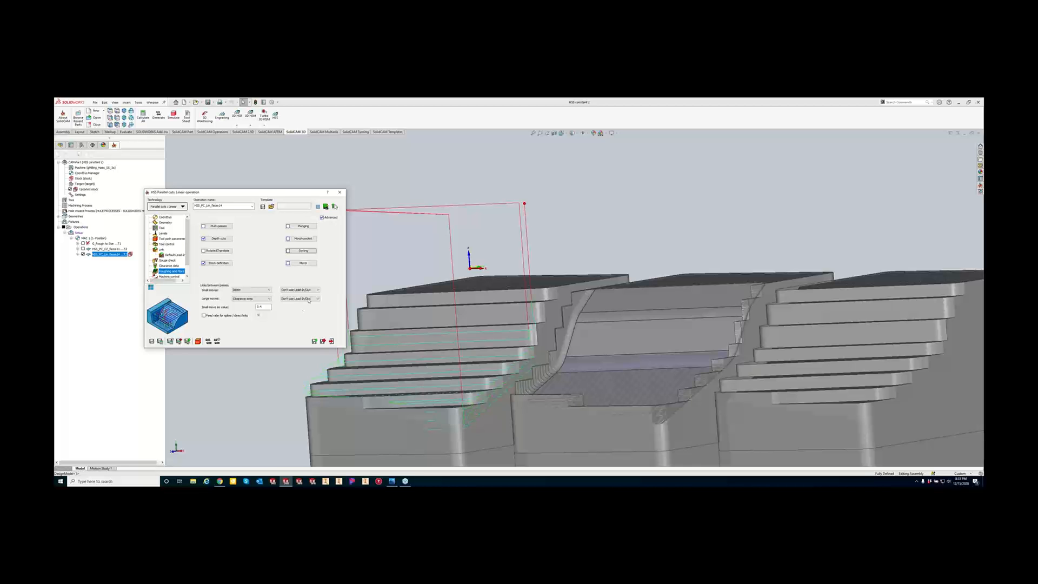
scroll(178, 273, "down", 1)
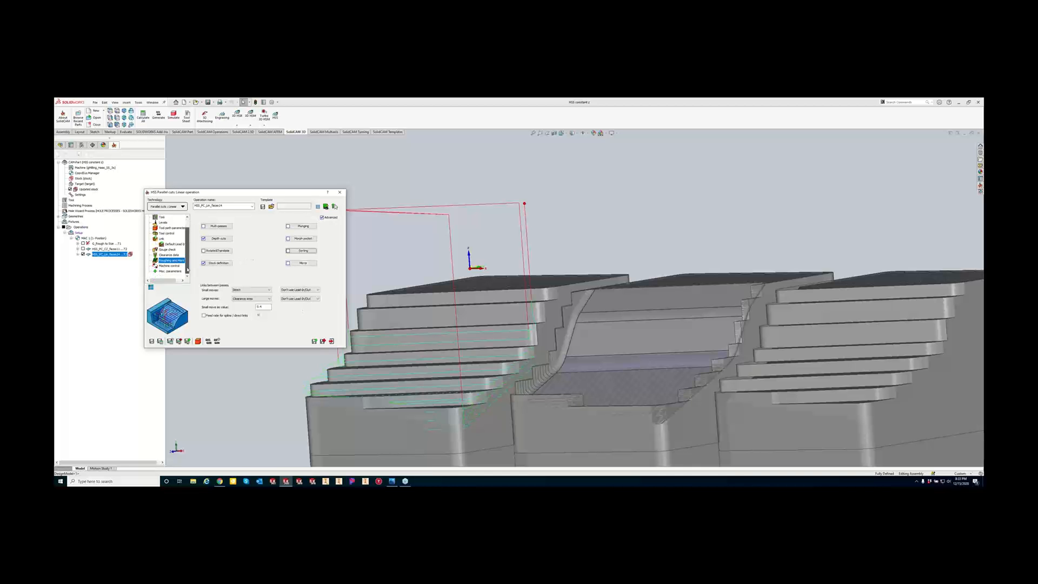
middle_click_drag(483, 359, 532, 367)
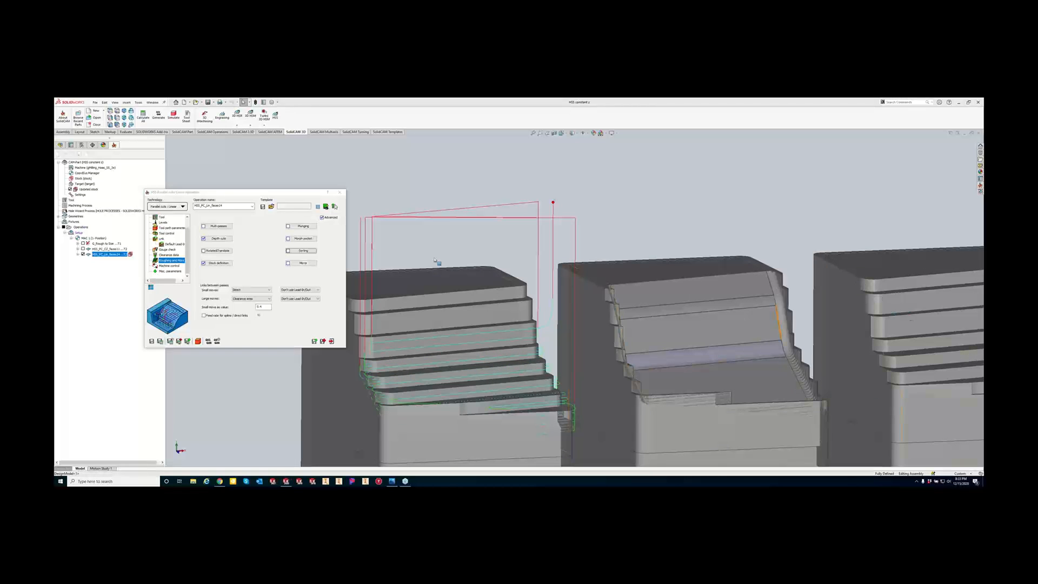
left_click(340, 193)
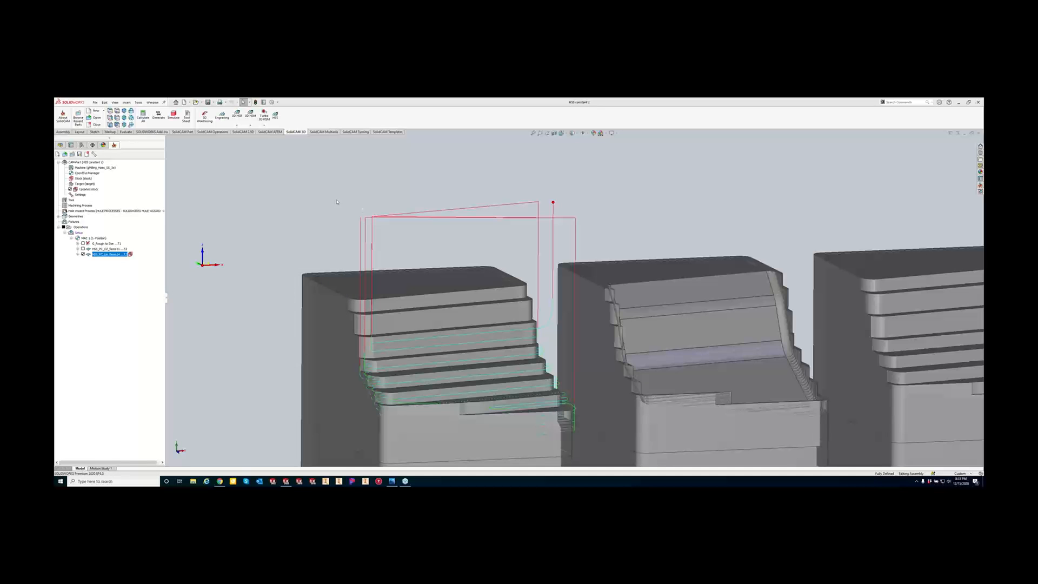
Turn off depth cuts and stock definition in the HSS Parallel cuts Linear operation's roughing settings.
double_click(107, 255)
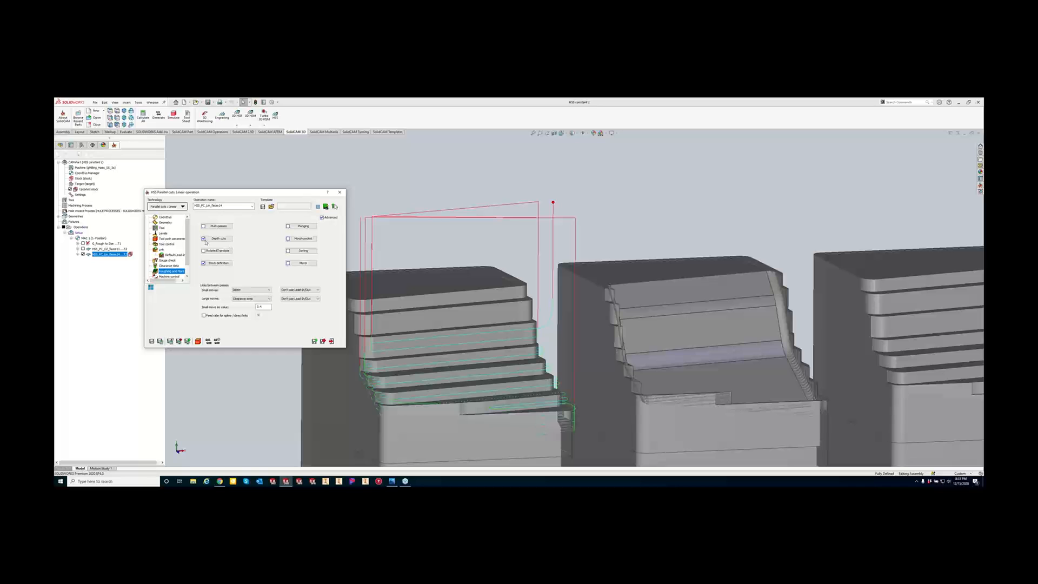
left_click(207, 240)
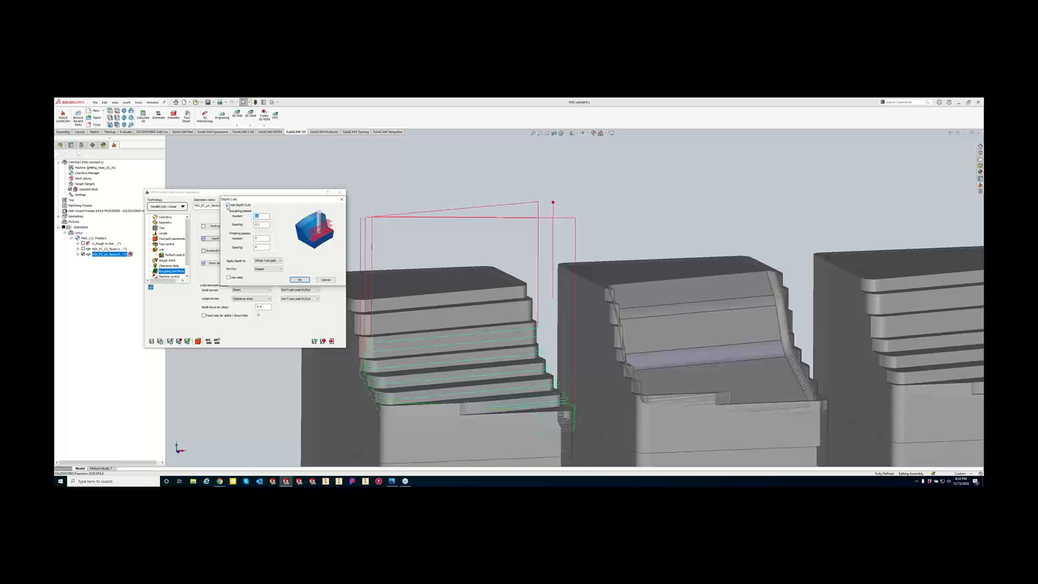
left_click(227, 205)
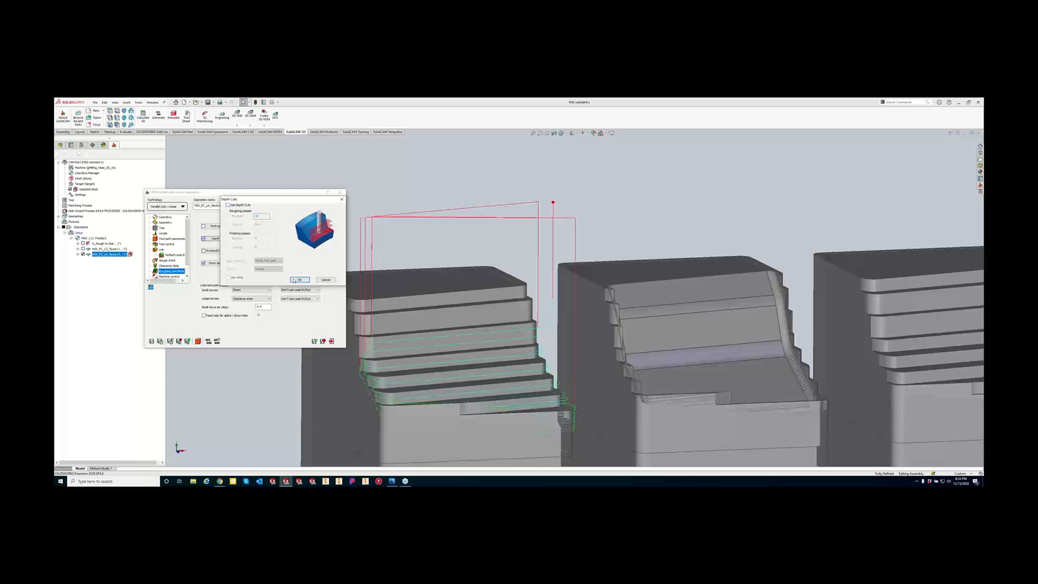
left_click(294, 280)
left_click(205, 264)
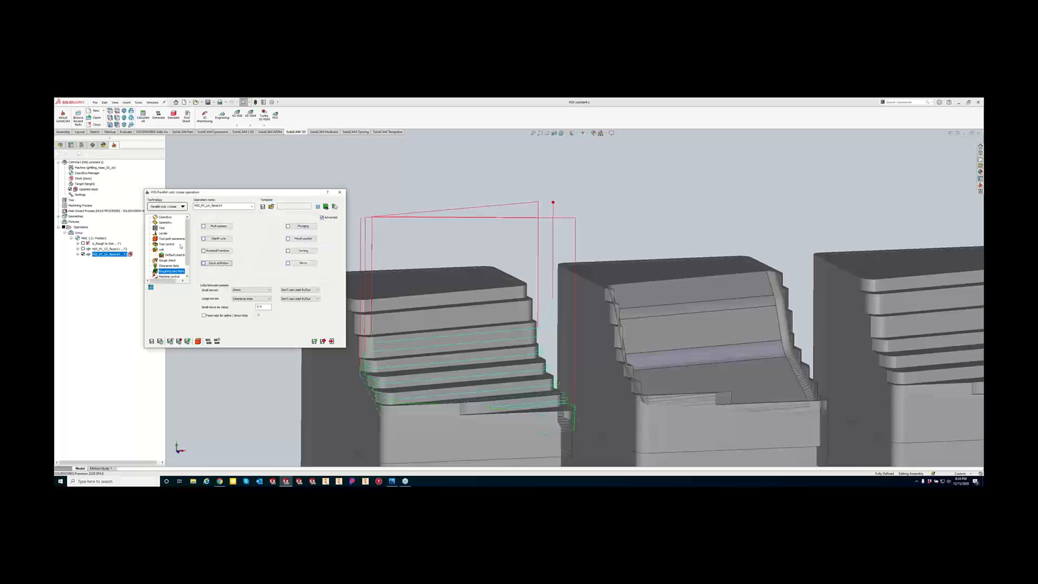
Set the Linear operation's area type to Full, avoid cuts at exact edges, recalculate its toolpath and close the operation.
left_click(175, 223)
left_click(292, 231)
left_click(288, 234)
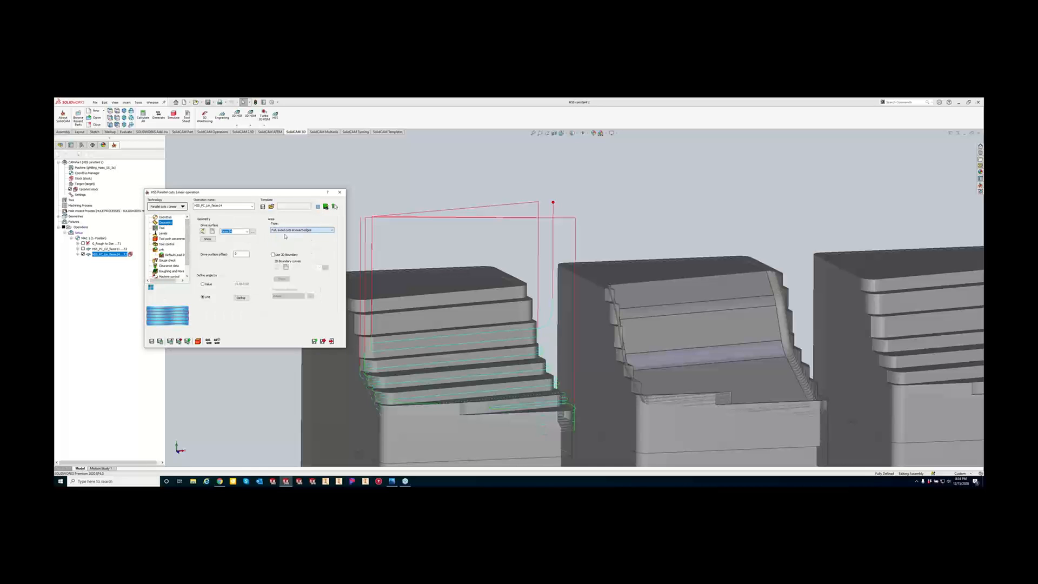
left_click(160, 341)
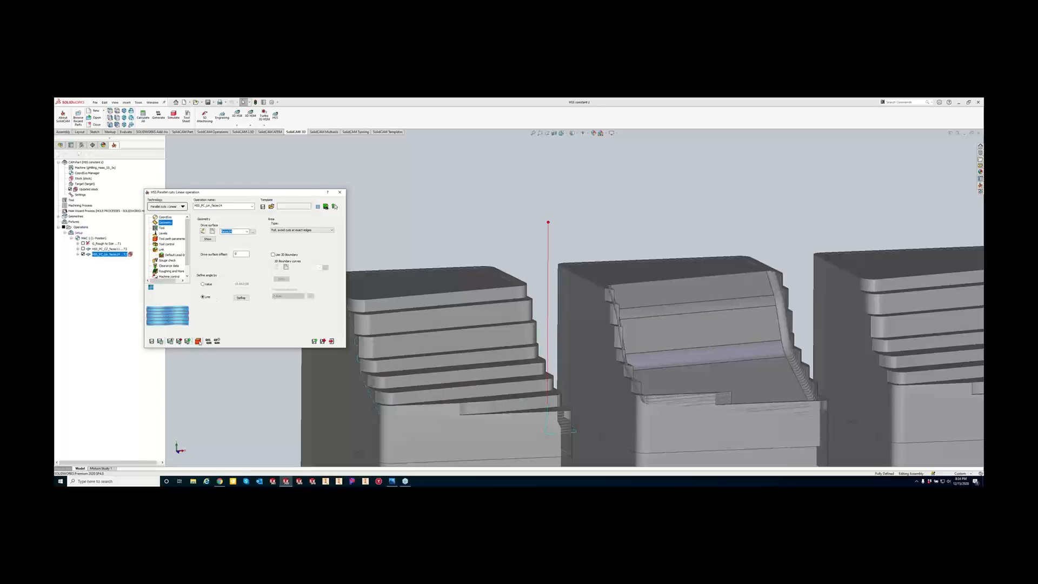
left_click(340, 193)
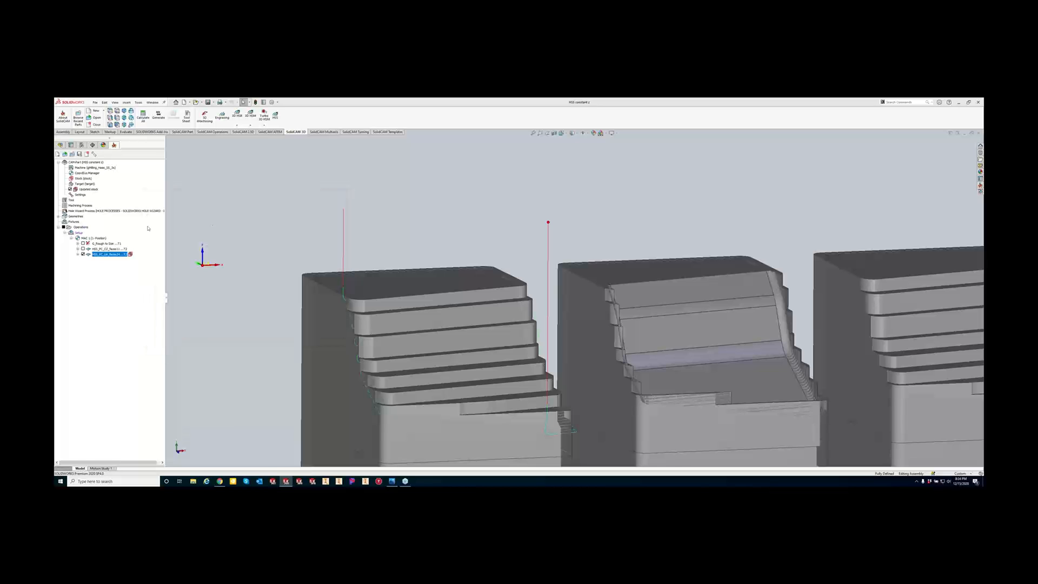
Turn off the custom scallop value in the Rough to Size iMachining operation's technology settings.
double_click(104, 244)
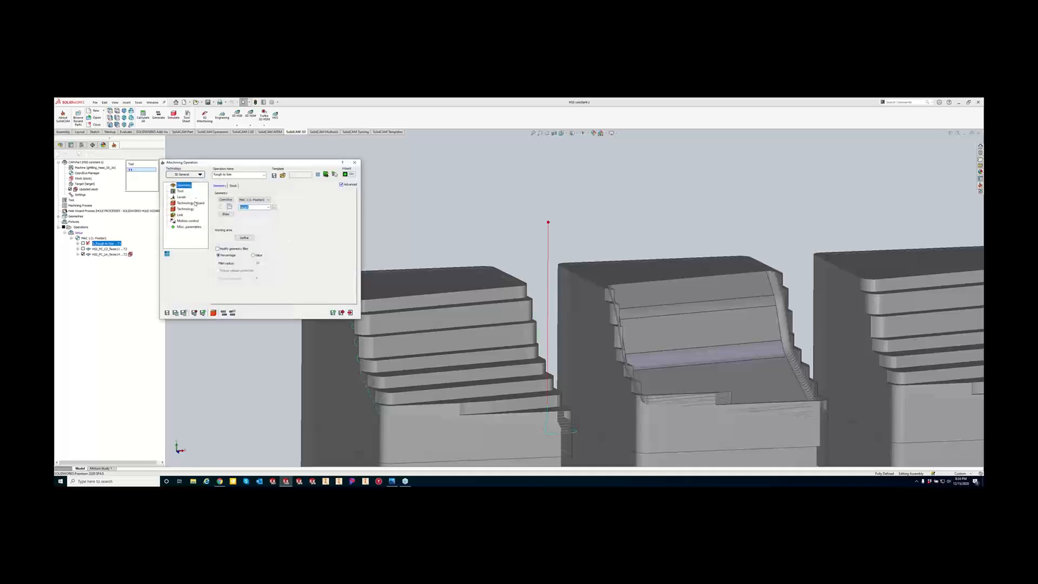
left_click(185, 209)
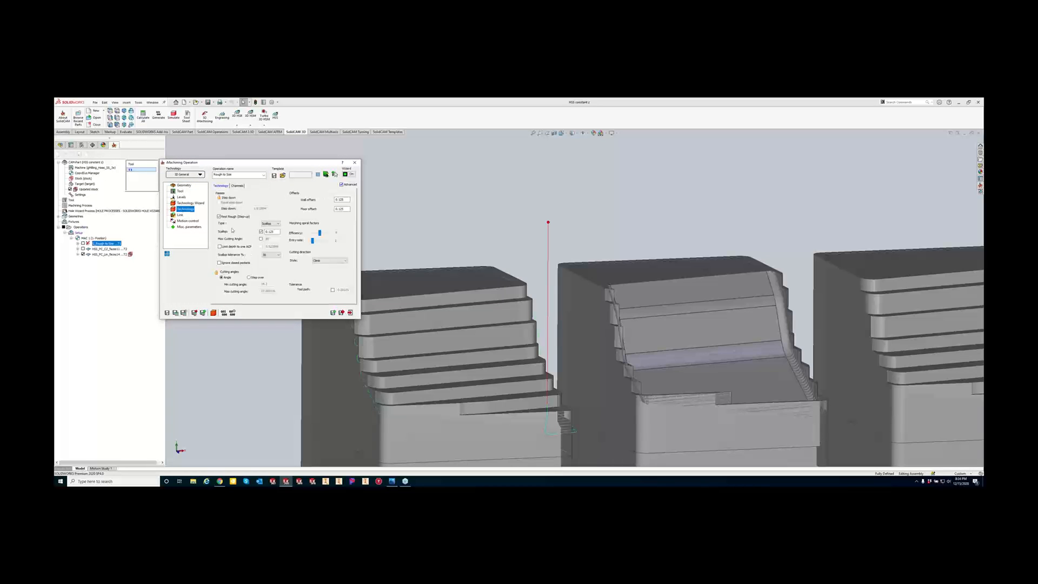
left_click(220, 216)
left_click(261, 232)
Set the Rough to Size wall and floor offsets to 0.01, recalculate the operation and close it.
double_click(341, 199)
type("102")
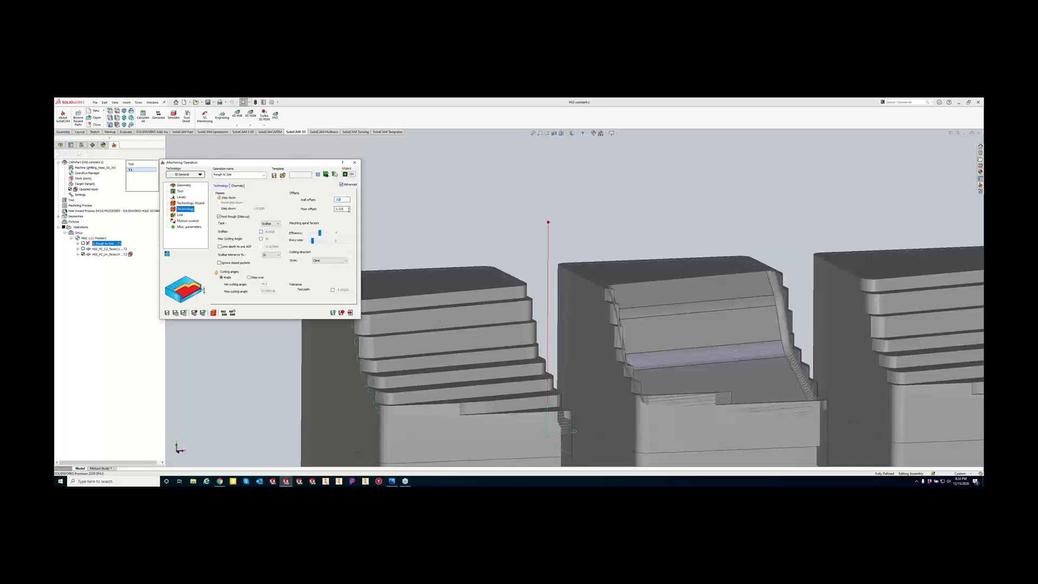
left_click(349, 209)
double_click(341, 208)
type(".01")
left_click(175, 312)
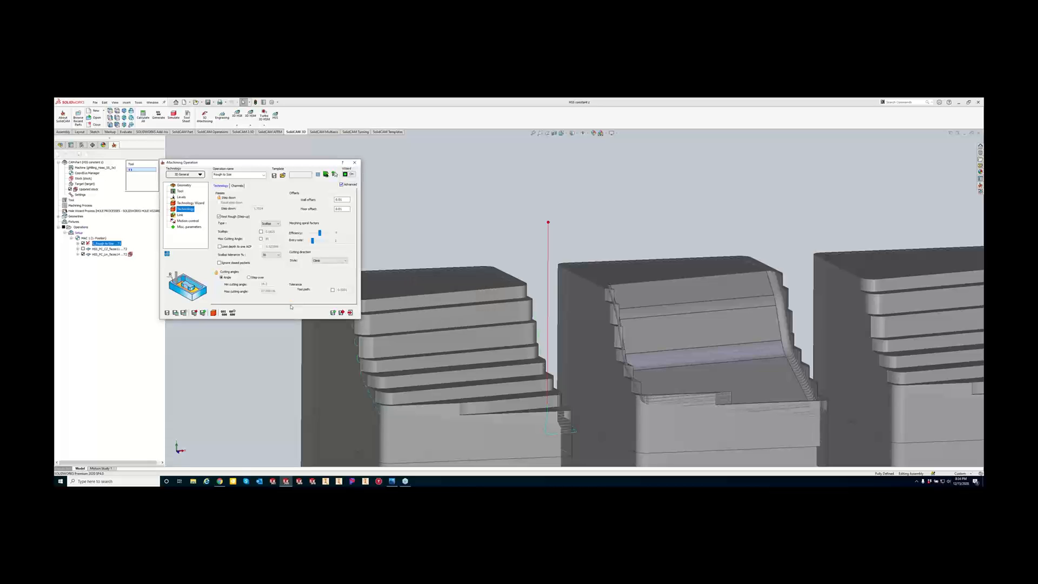
left_click(355, 164)
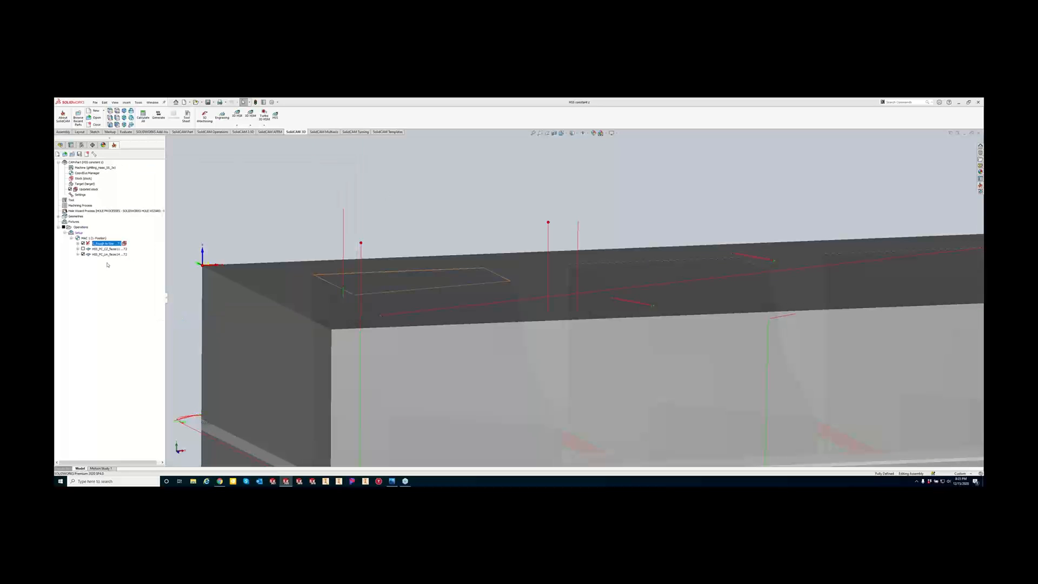
Hide the updated stock and open the simulation for the Linear operation.
left_click(73, 189)
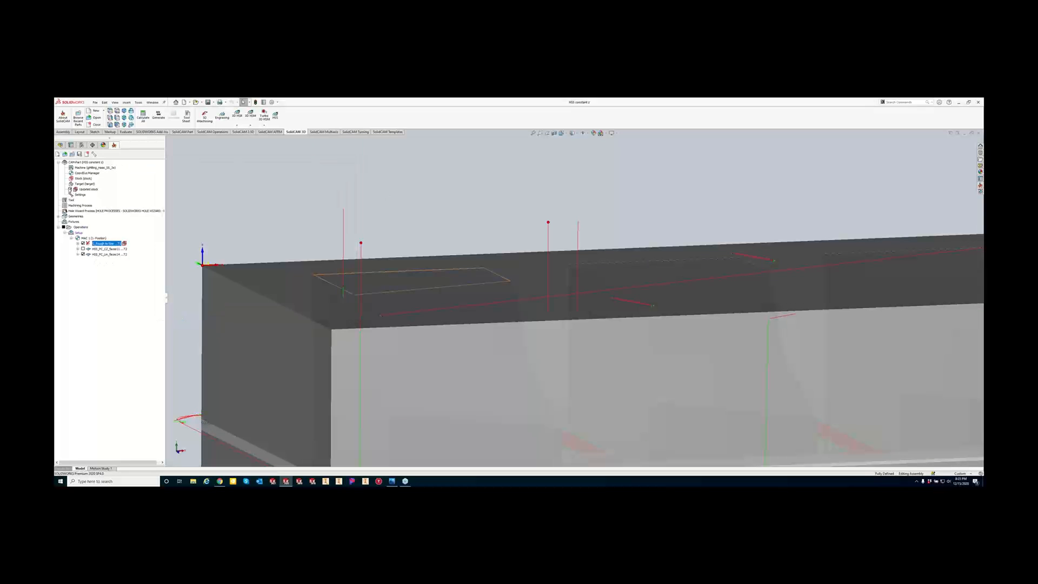
right_click(89, 254)
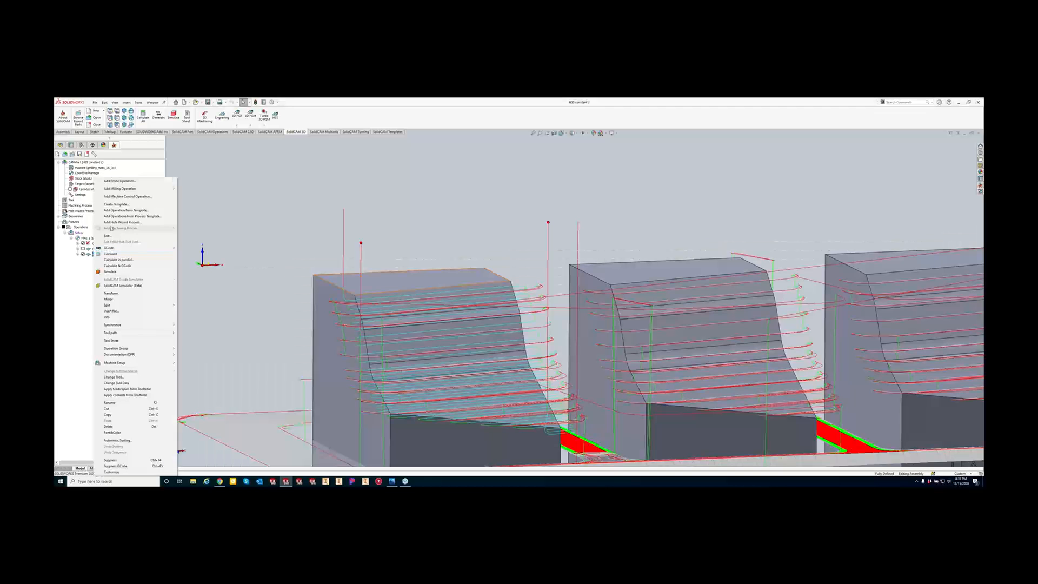
left_click(111, 271)
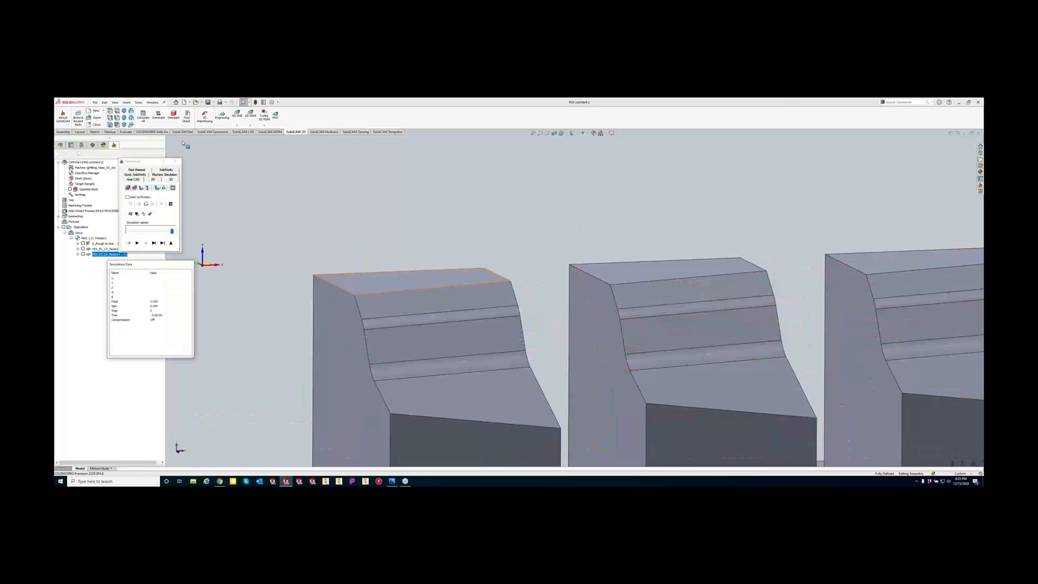
Close the simulation and review the tool path parameters of the HSS Parallel Cuts Constant Z operation.
left_click(177, 161)
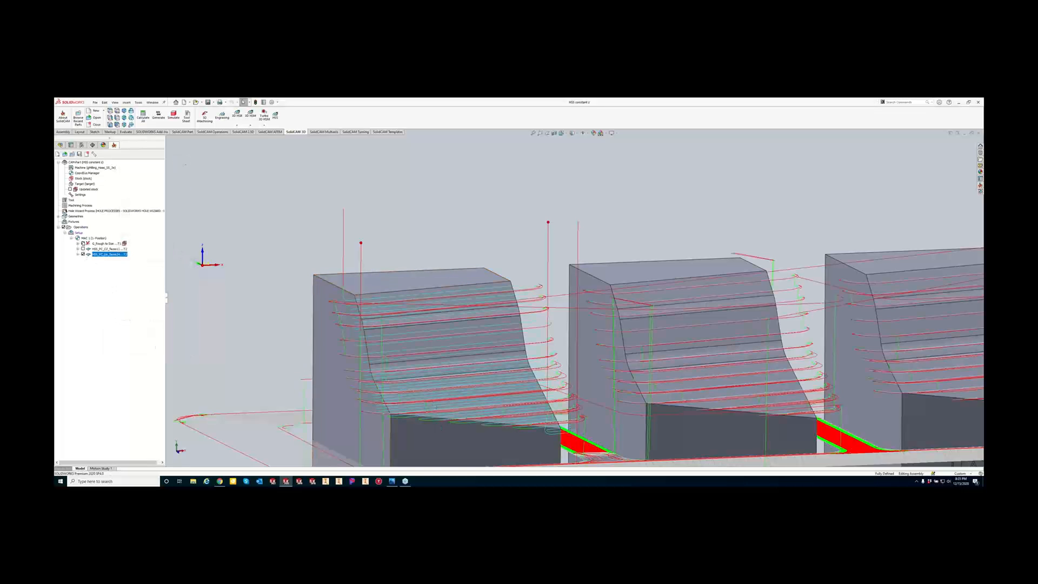
left_click(83, 254)
left_click(100, 249)
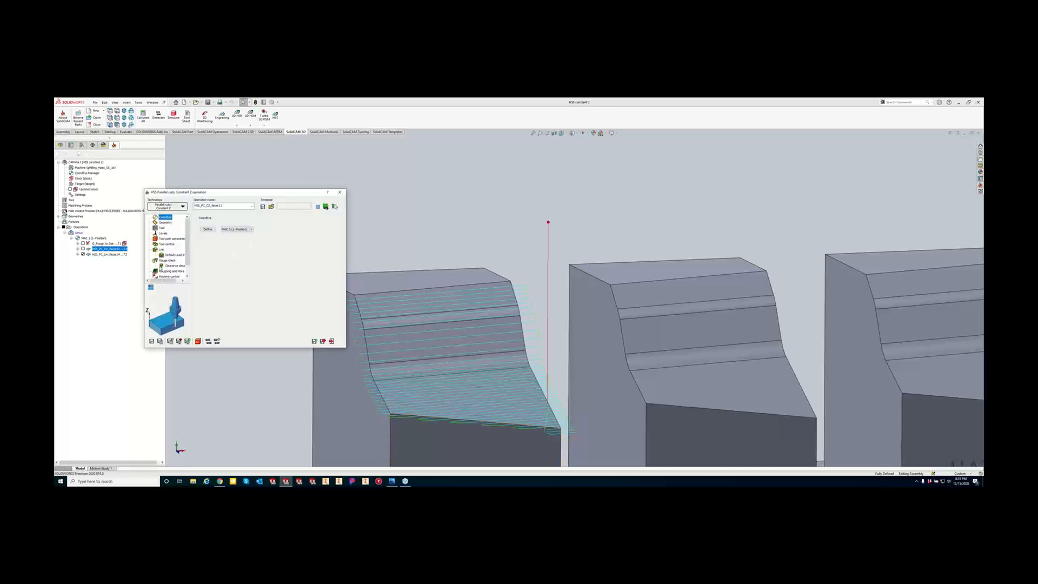
left_click(163, 239)
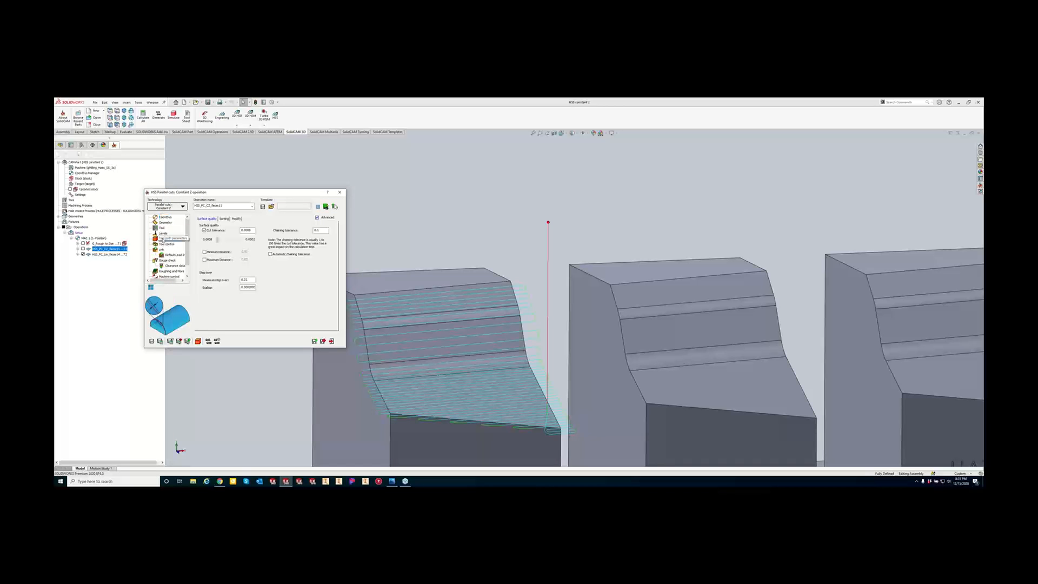
left_click(341, 192)
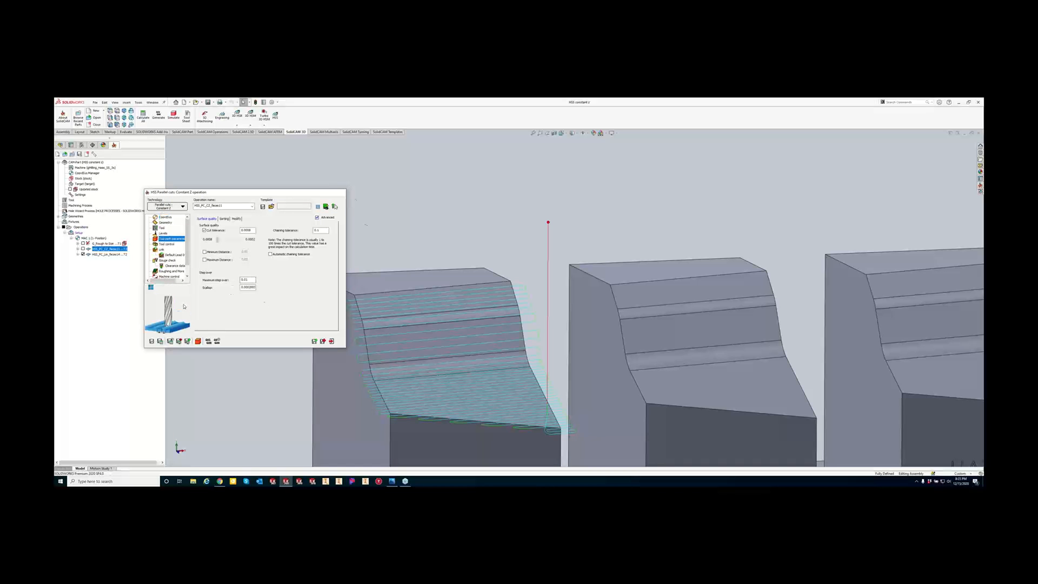
Set the maximum step over of the HSS Parallel Cuts Linear operation to 0.01 and recalculate its tool path.
left_click(116, 254)
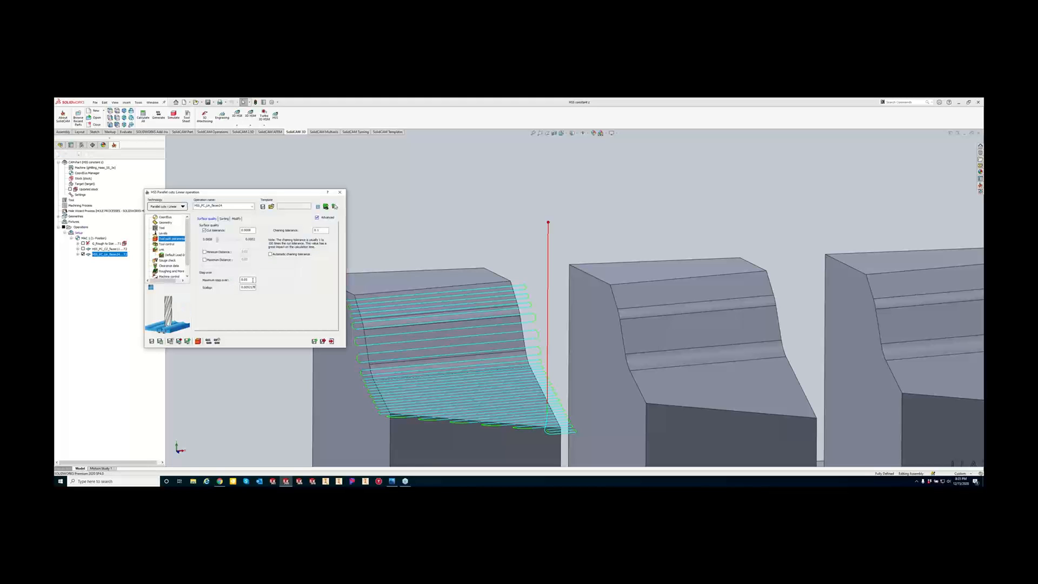
double_click(253, 279)
middle_click_drag(423, 352, 419, 375)
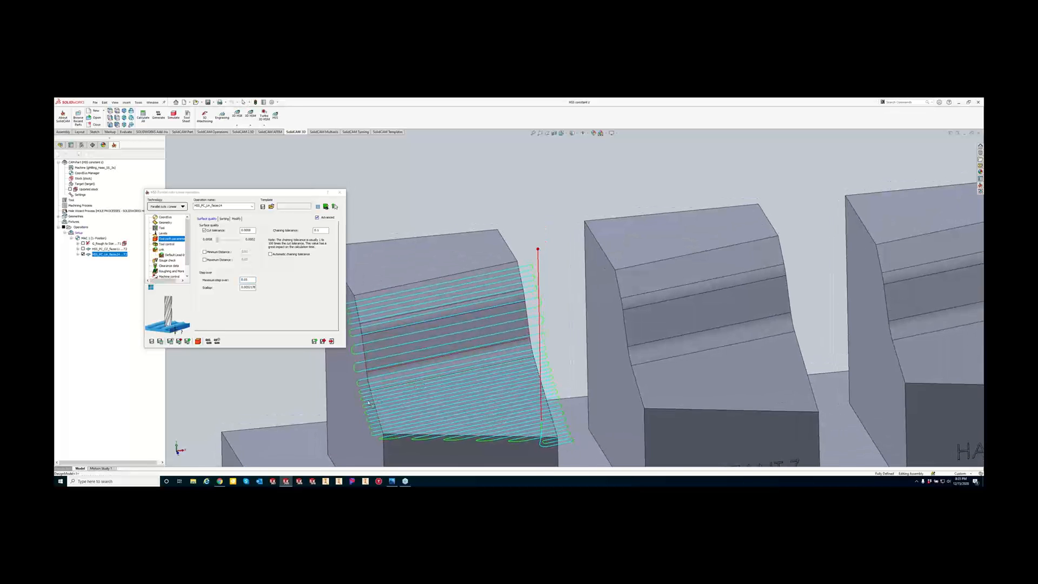
double_click(247, 279)
type(".0")
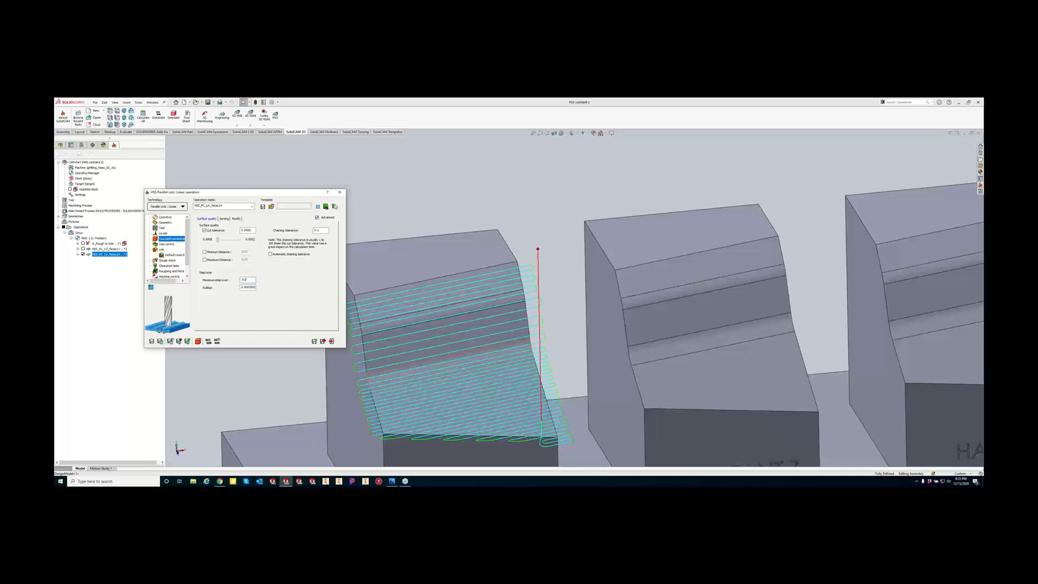
type("1")
left_click(161, 341)
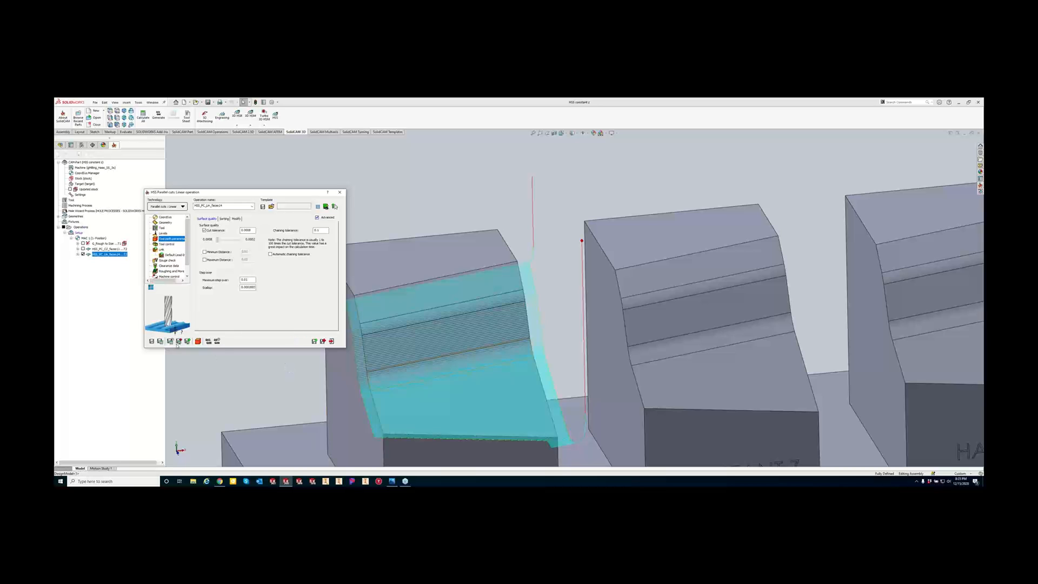
Run the SolidVerify simulation of the Linear operation on the first block.
left_click(198, 341)
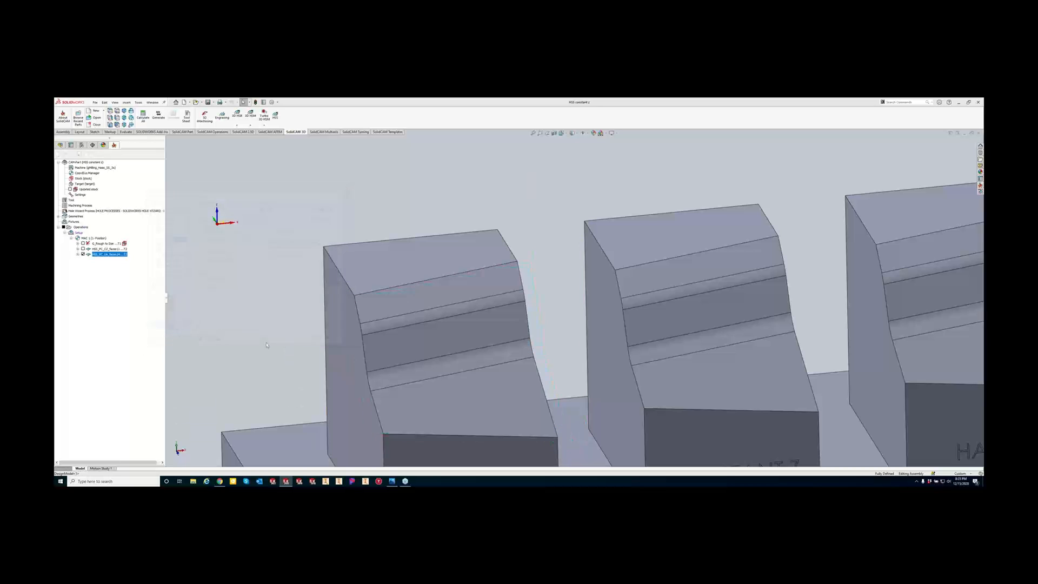
left_click(166, 170)
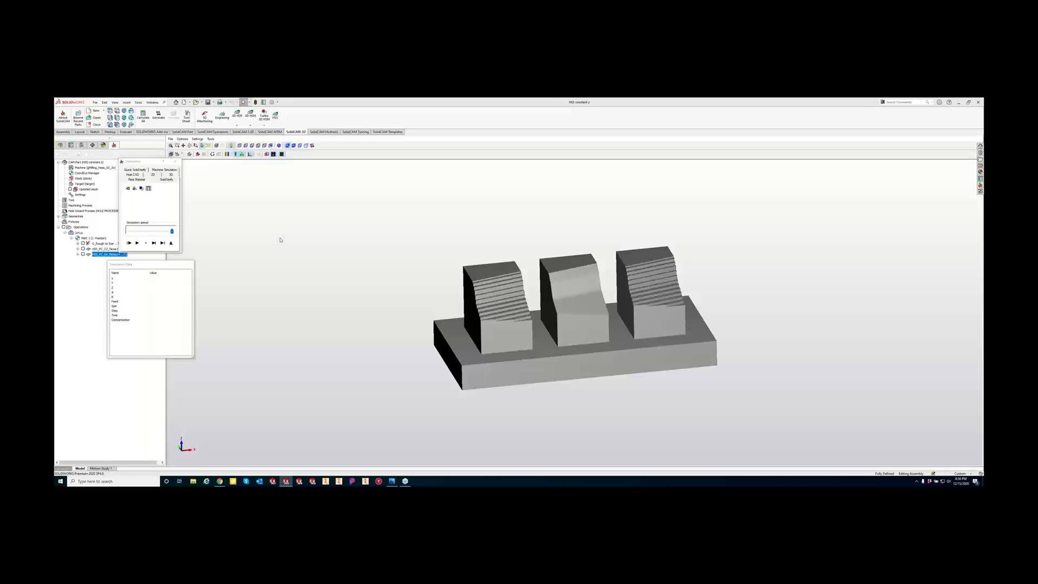
scroll(685, 295, "up", 5)
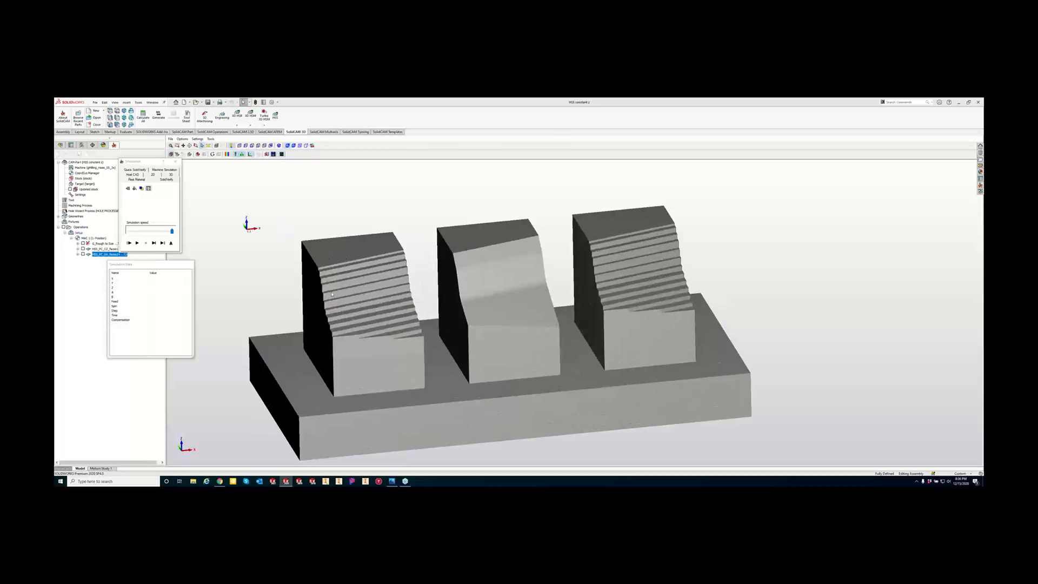
left_click(138, 242)
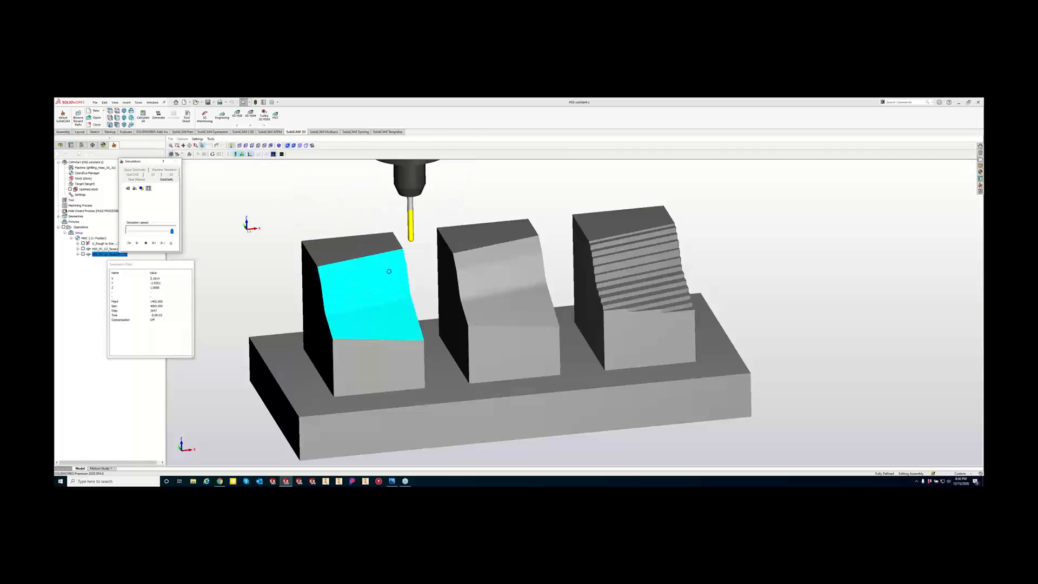
Compare the simulated surface finish on the linear and constant Z blocks up close, including the shallow lower slopes, and exit the simulation.
scroll(389, 274, "up", 4)
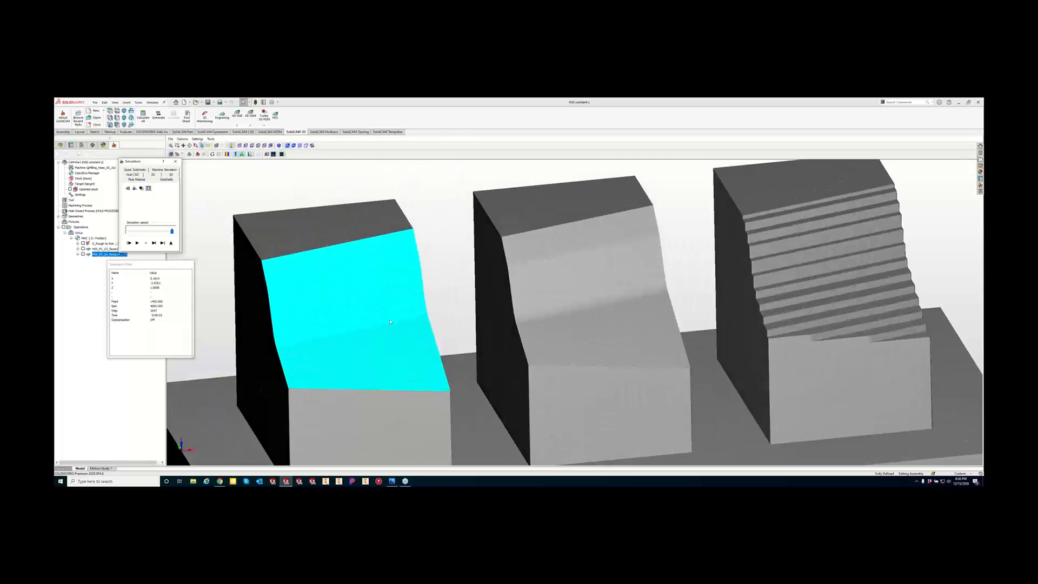
middle_click_drag(390, 322, 425, 330)
scroll(534, 331, "up", 6)
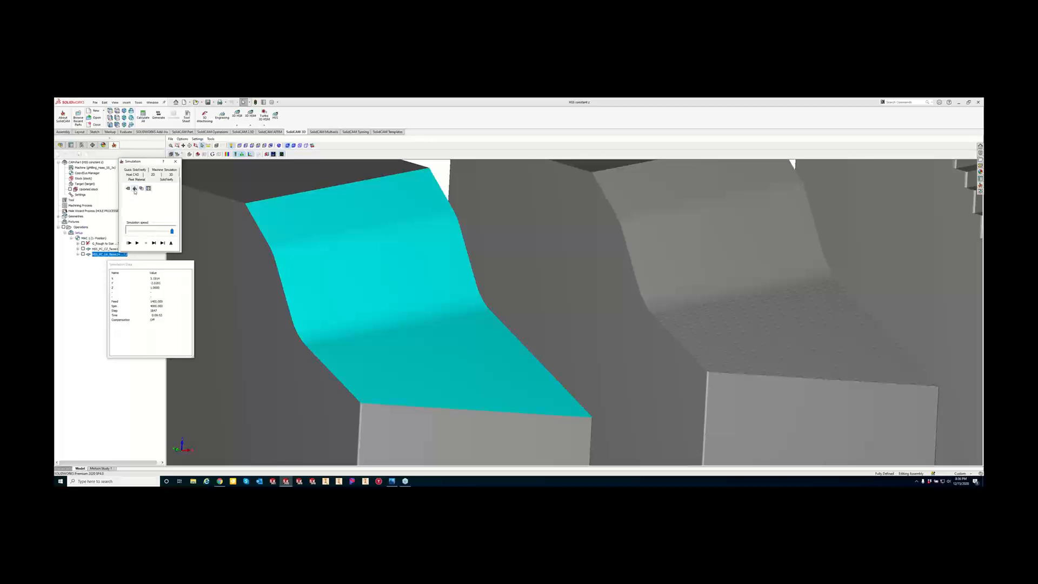
left_click(137, 244)
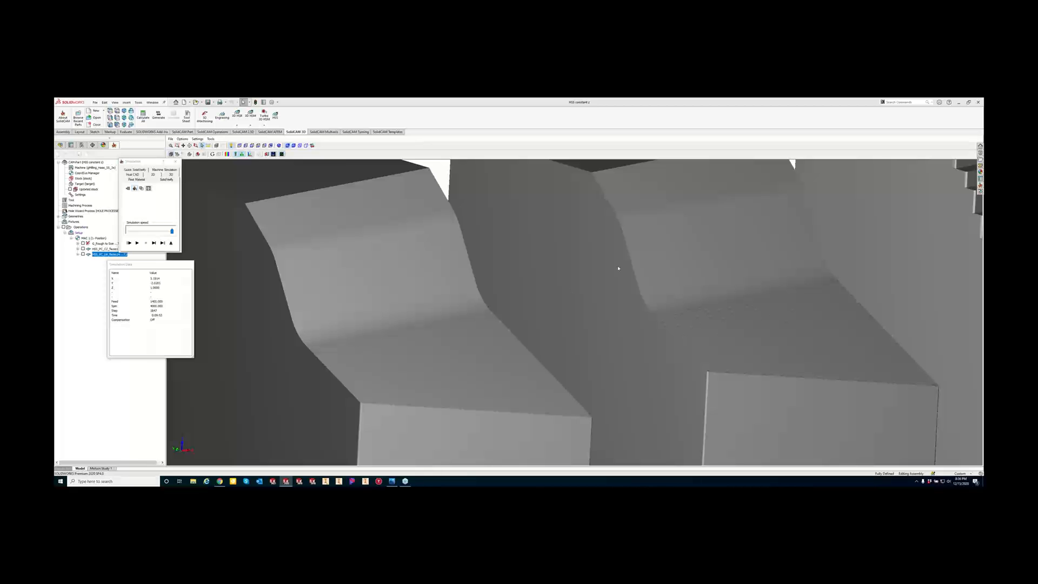
scroll(723, 248, "down", 3)
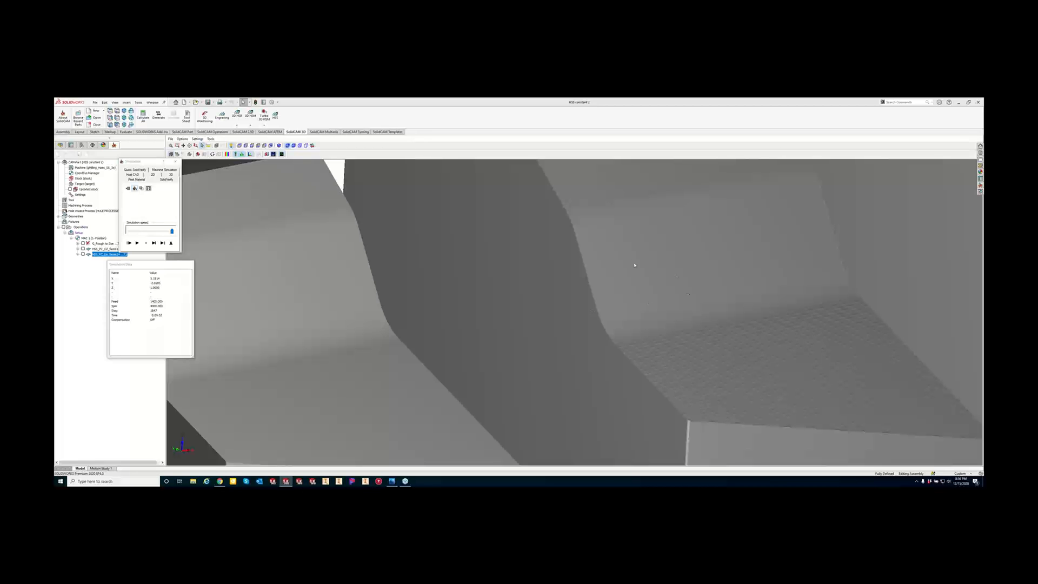
scroll(297, 261, "up", 5)
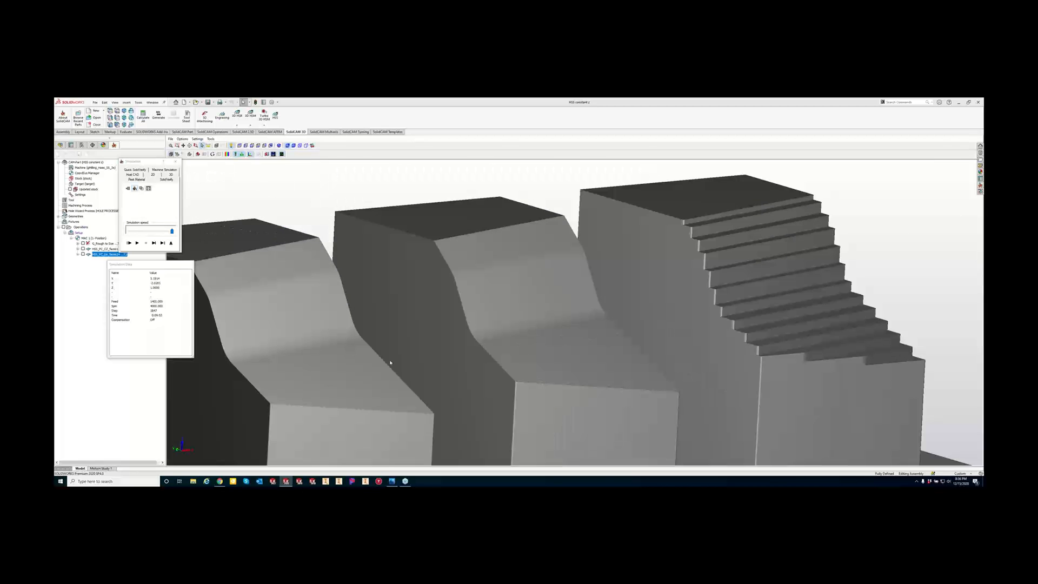
scroll(300, 400, "down", 5)
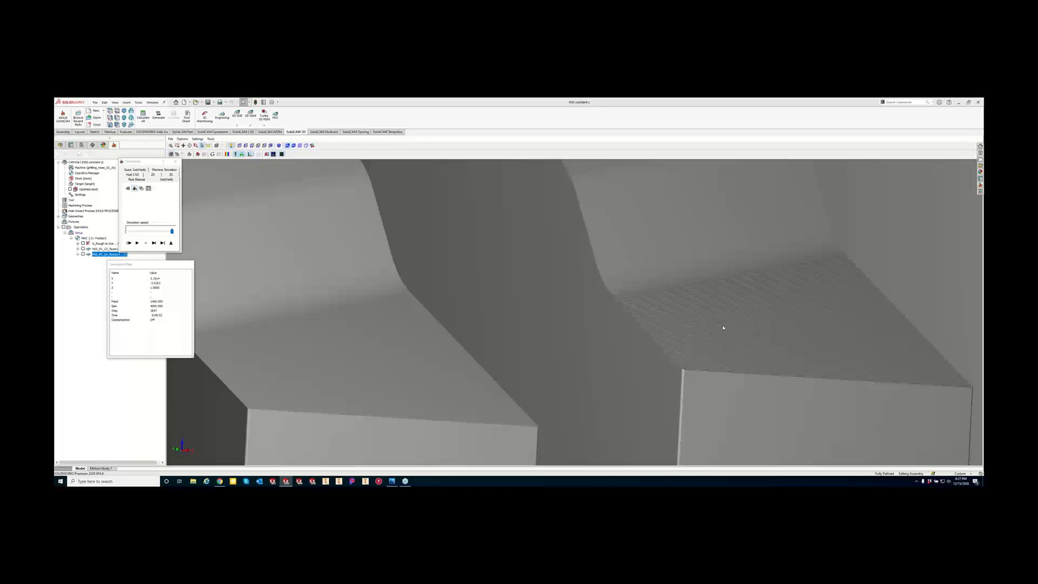
scroll(724, 328, "up", 3)
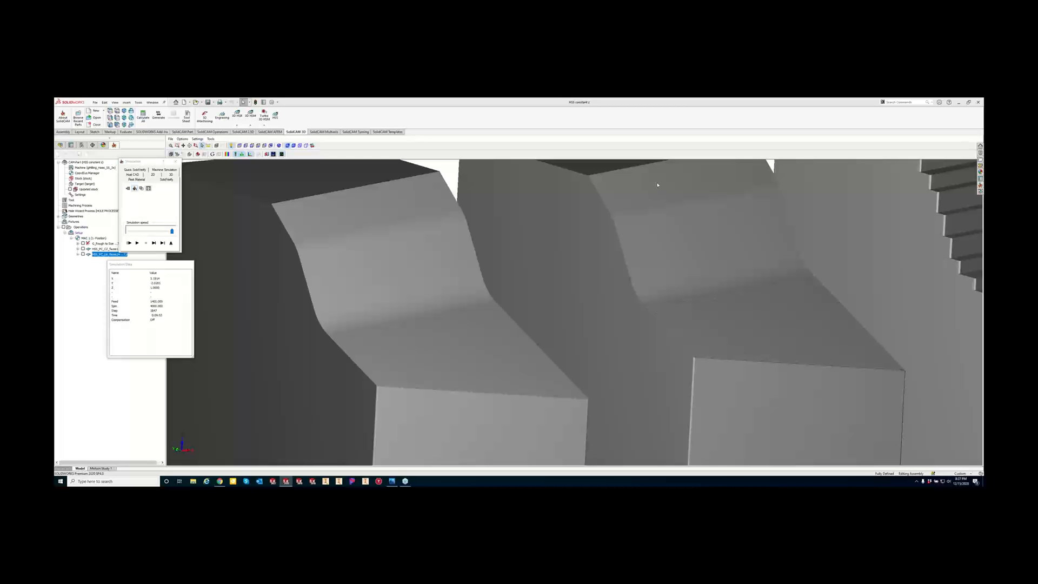
mouse_move(686, 263)
middle_mouse_down()
mouse_move(661, 265)
mouse_move(693, 264)
middle_mouse_up()
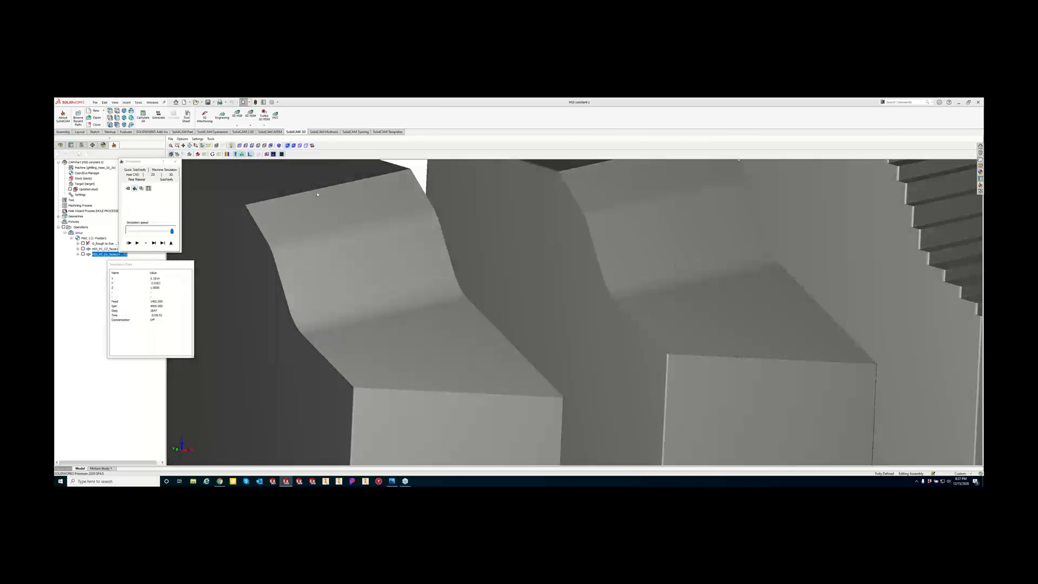
left_click(175, 162)
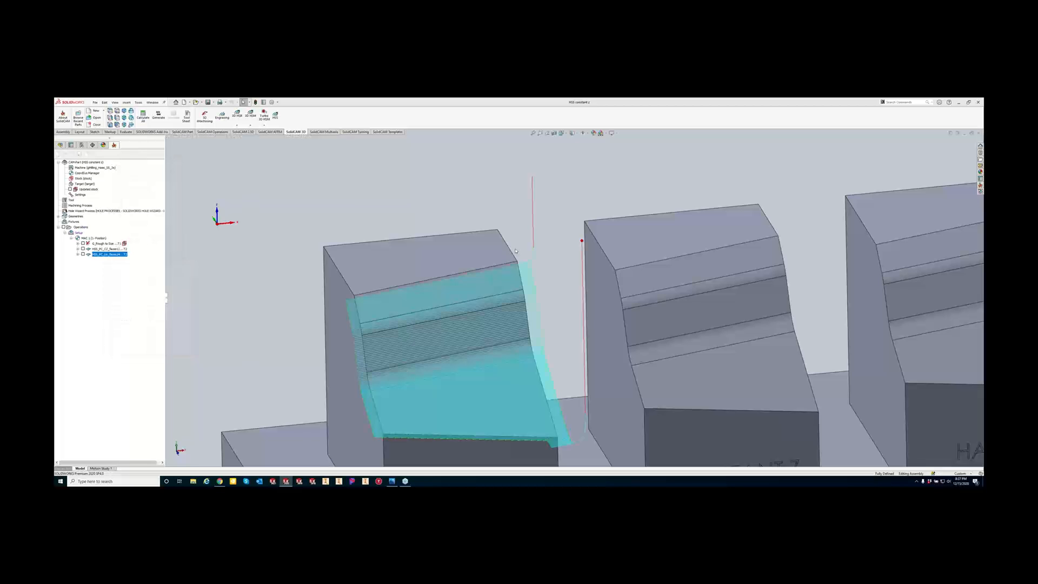
Show the Constant Z tool path beside the Linear one and compare their pass spacing in a view normal to the block's top face.
left_click(84, 248)
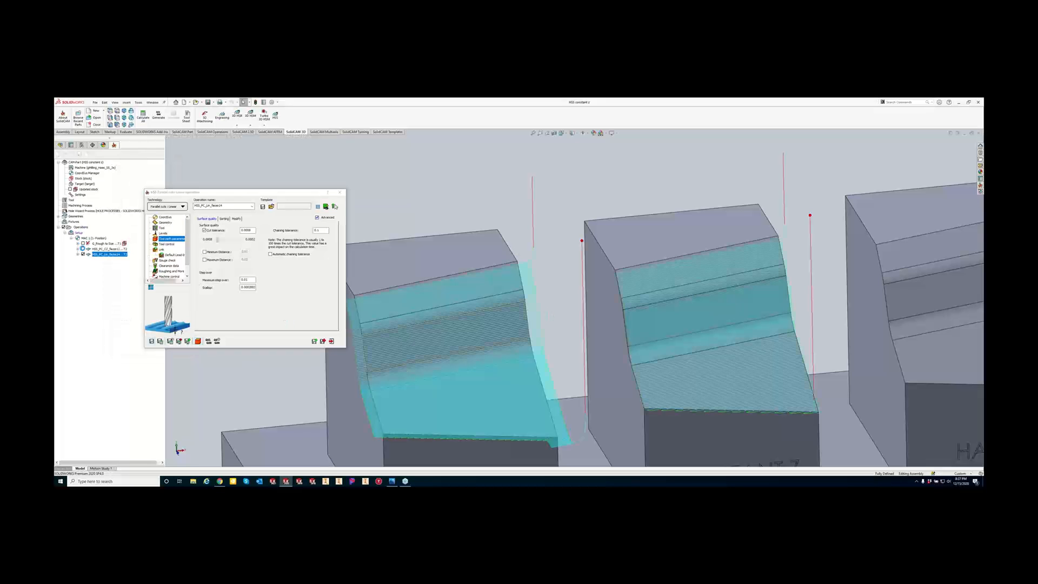
scroll(684, 425, "down", 1)
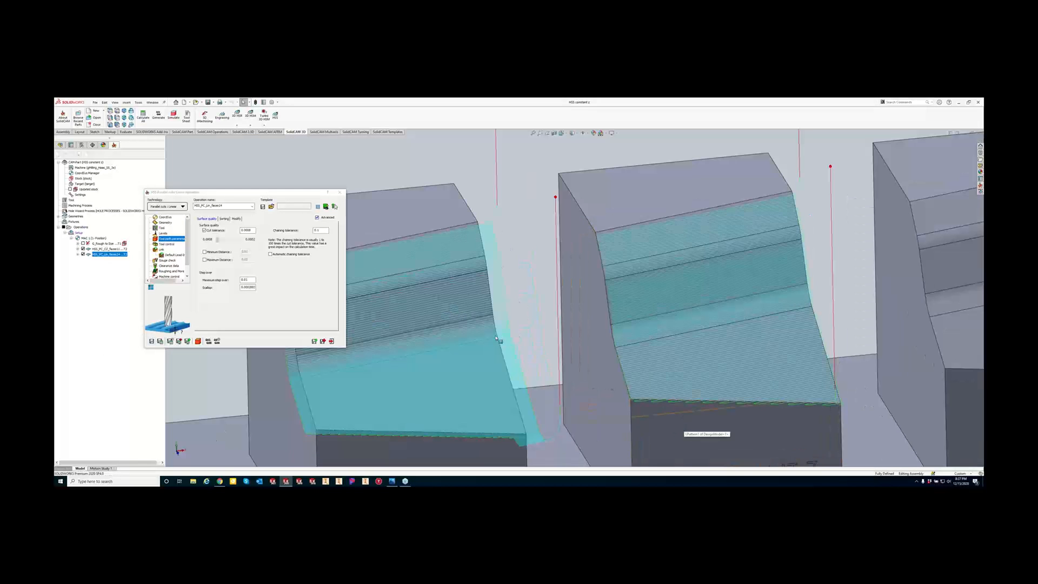
middle_click_drag(499, 341, 504, 356)
left_click(417, 210)
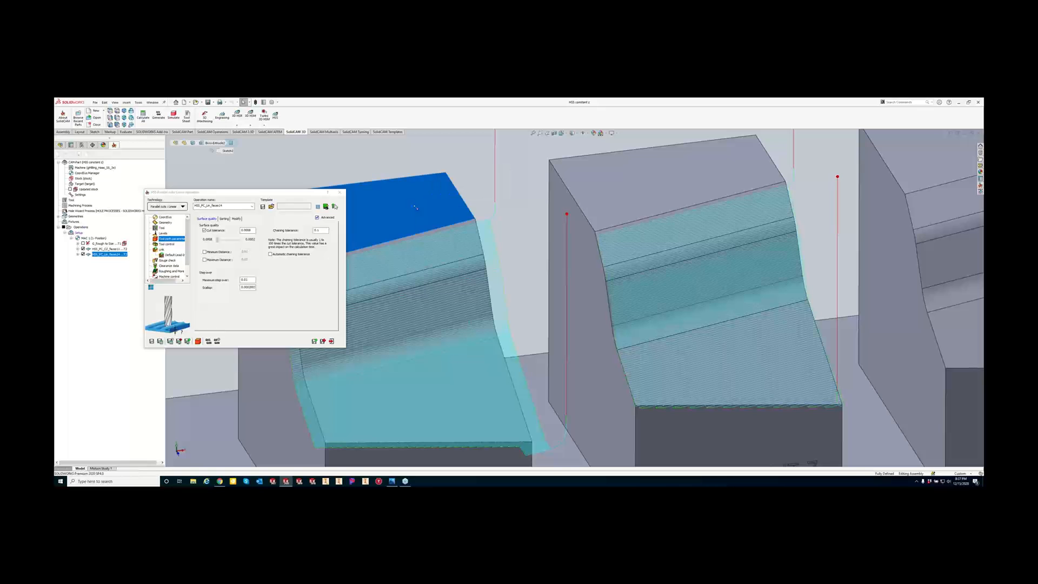
key("space")
left_click(477, 244)
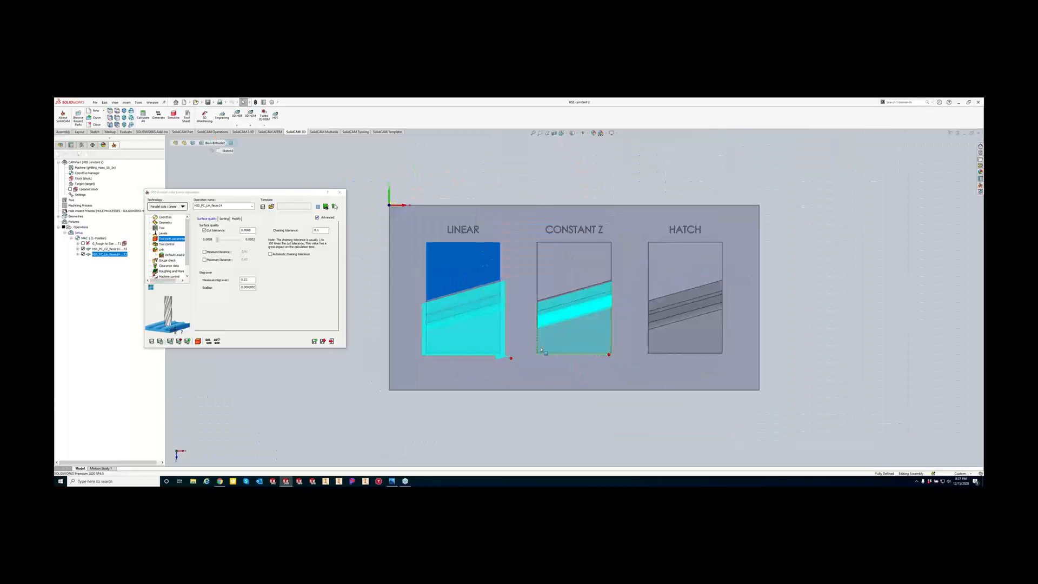
scroll(540, 361, "down", 5)
scroll(493, 347, "down", 3)
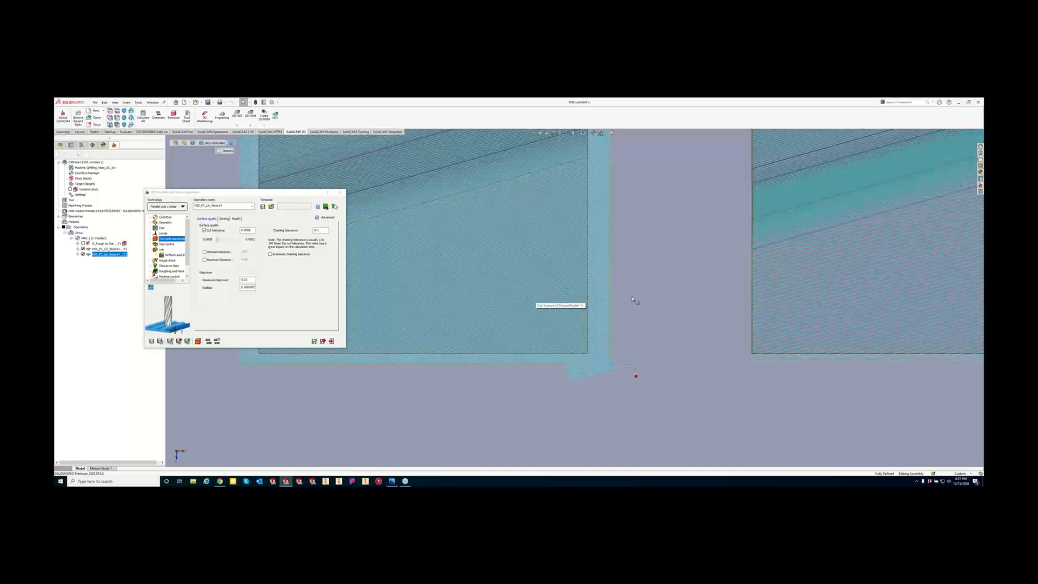
scroll(820, 319, "up", 2)
scroll(821, 318, "down", 1)
scroll(821, 318, "down", 1)
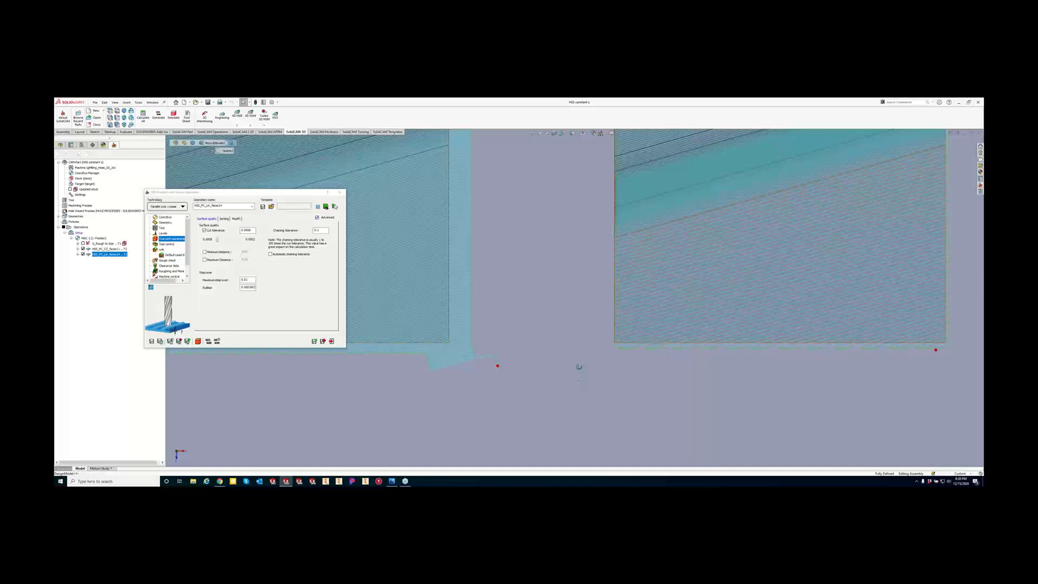
Compare the vertical spacing of the Linear and Constant Z passes in a view normal to the front face of the constant Z block.
middle_click_drag(577, 364, 586, 348)
left_click(636, 317)
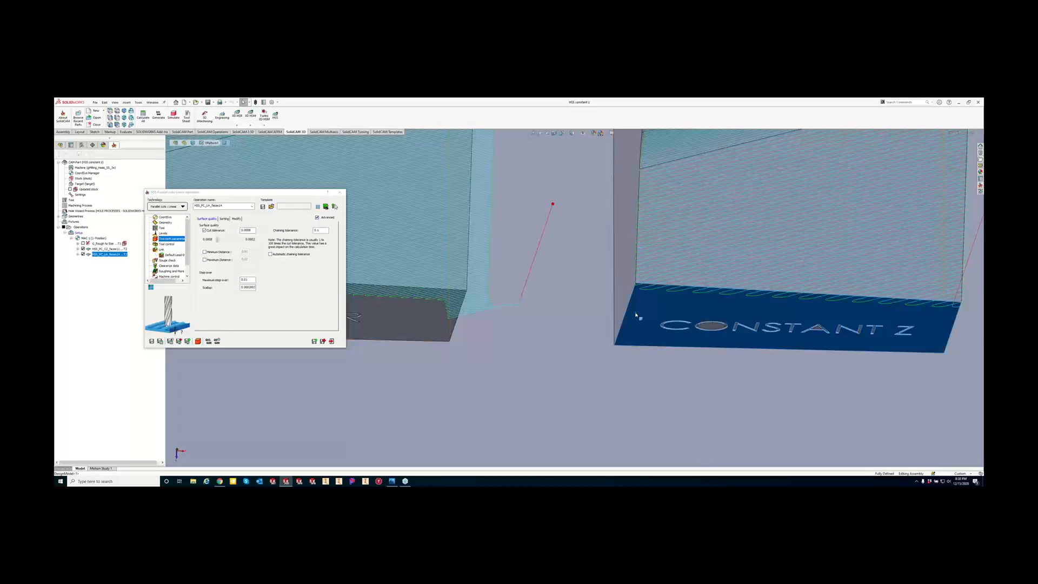
key("space")
left_click(696, 349)
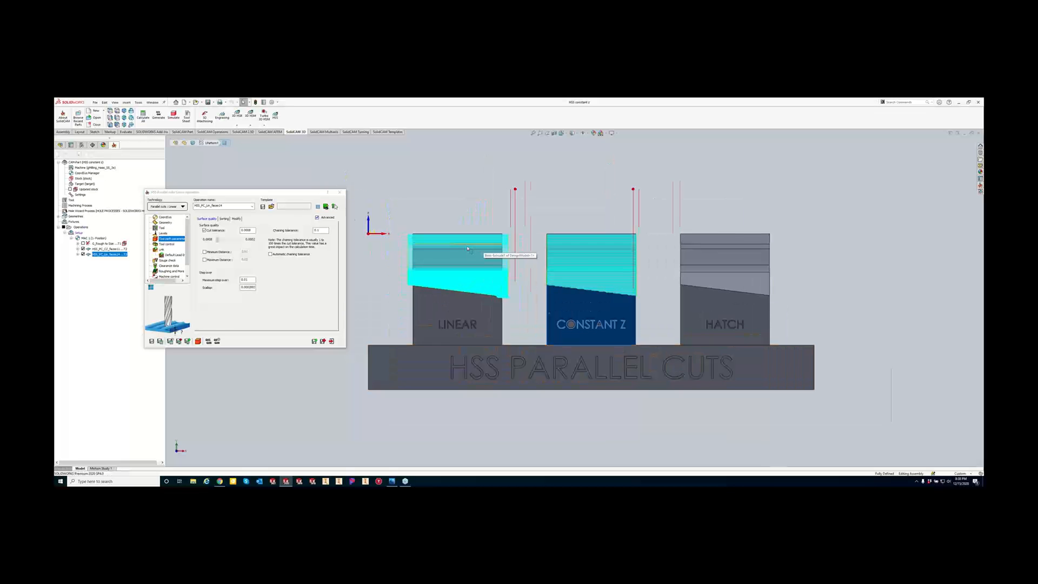
scroll(475, 252, "down", 6)
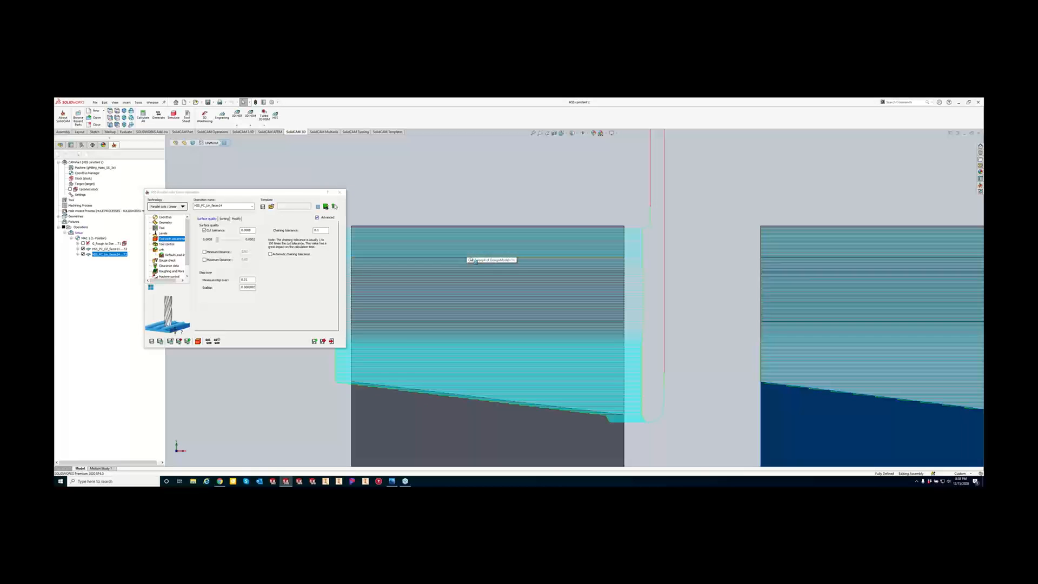
scroll(562, 273, "down", 2)
scroll(795, 314, "up", 2)
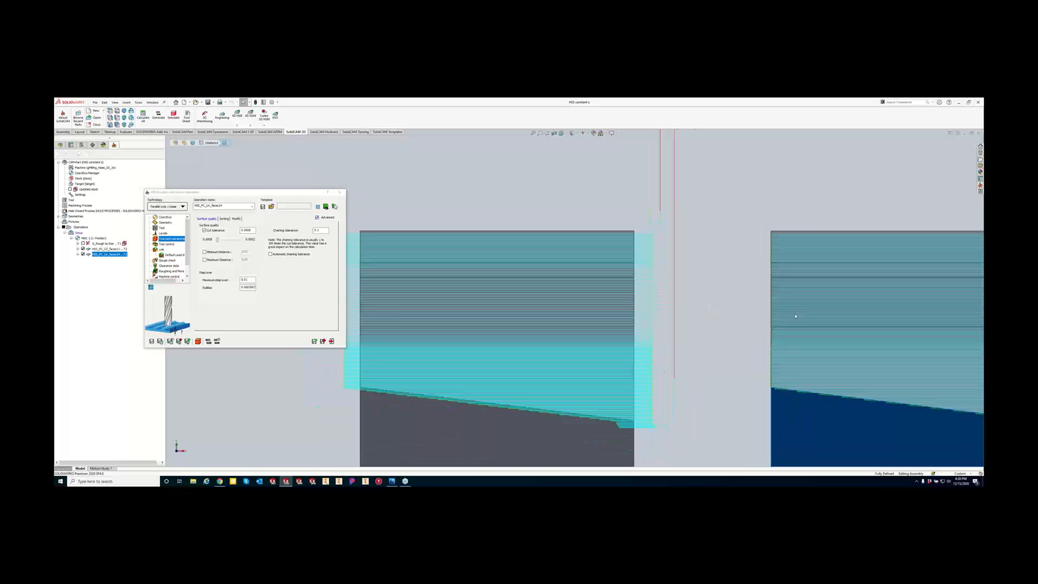
scroll(862, 310, "down", 1)
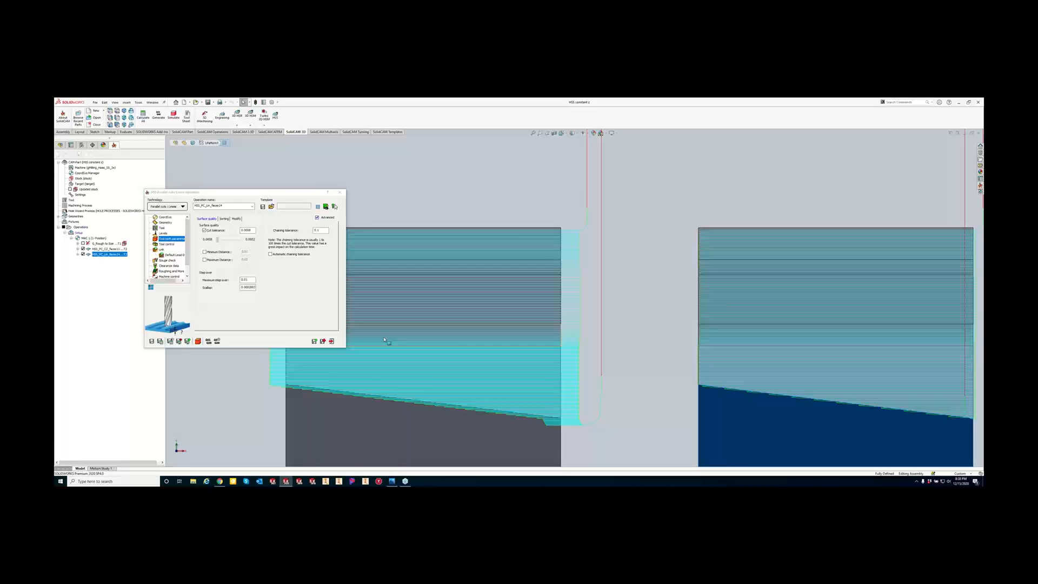
middle_click_drag(431, 324, 472, 344)
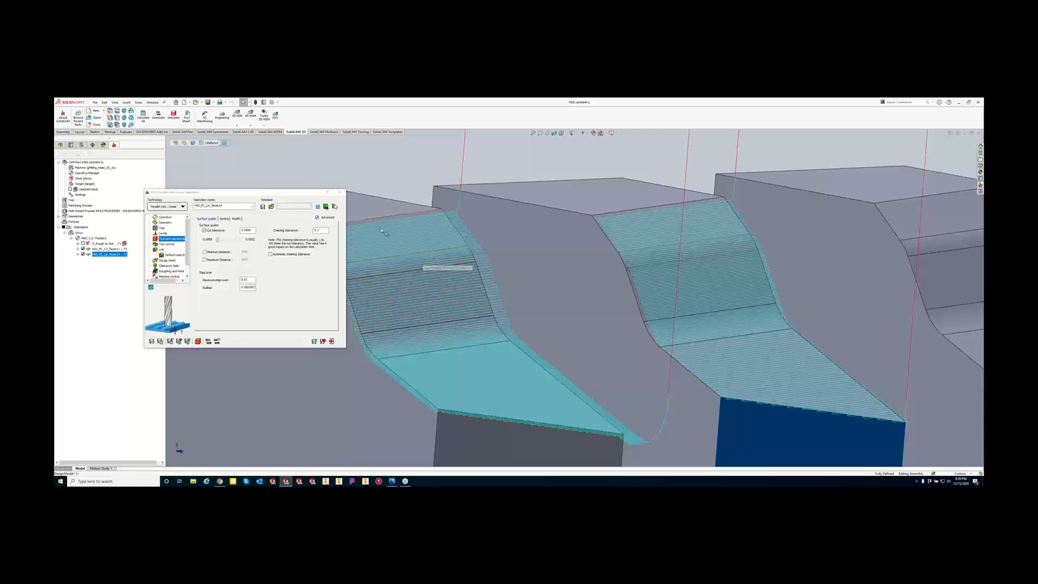
Close the open operation and its CAM part, and open the recent exercise CAM part of the curved plate with a round hole.
left_click(340, 193)
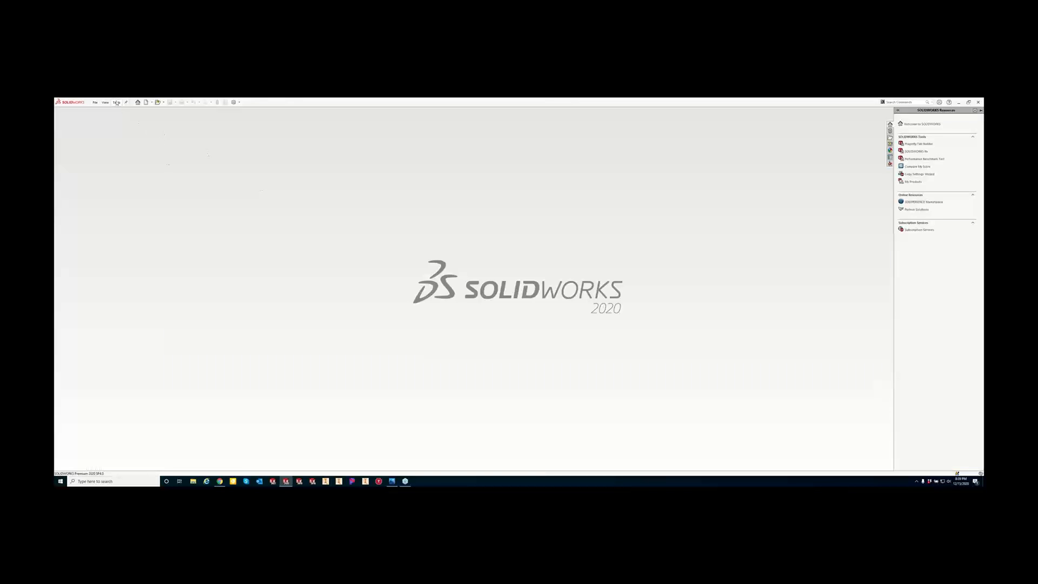
left_click(117, 102)
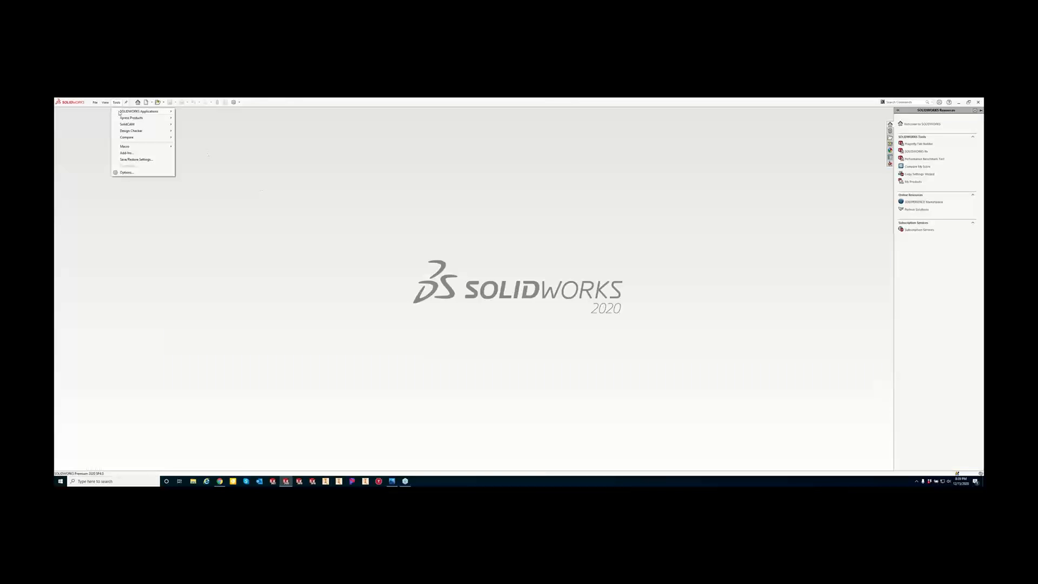
mouse_move(126, 127)
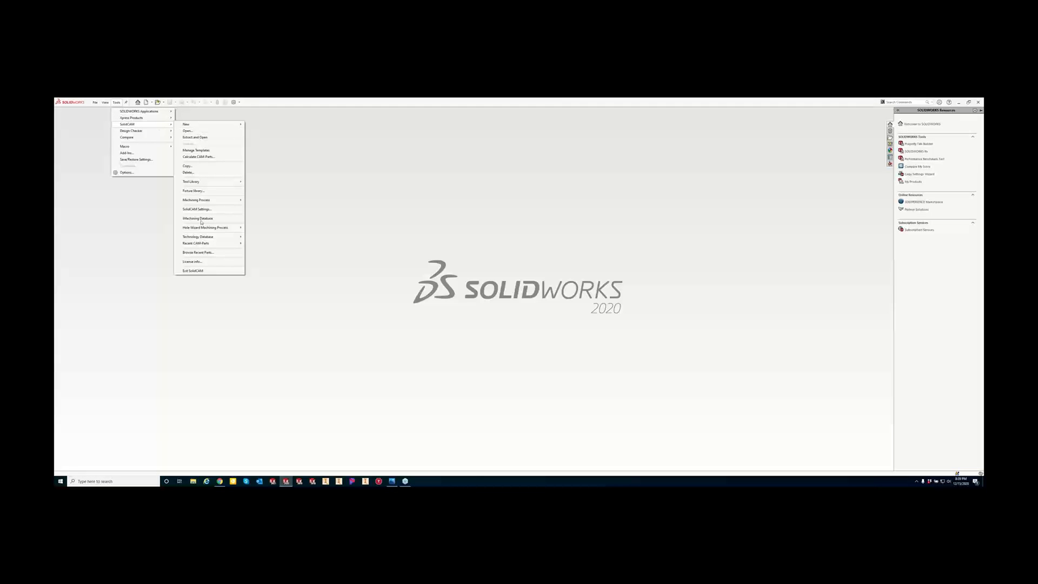
left_click(200, 253)
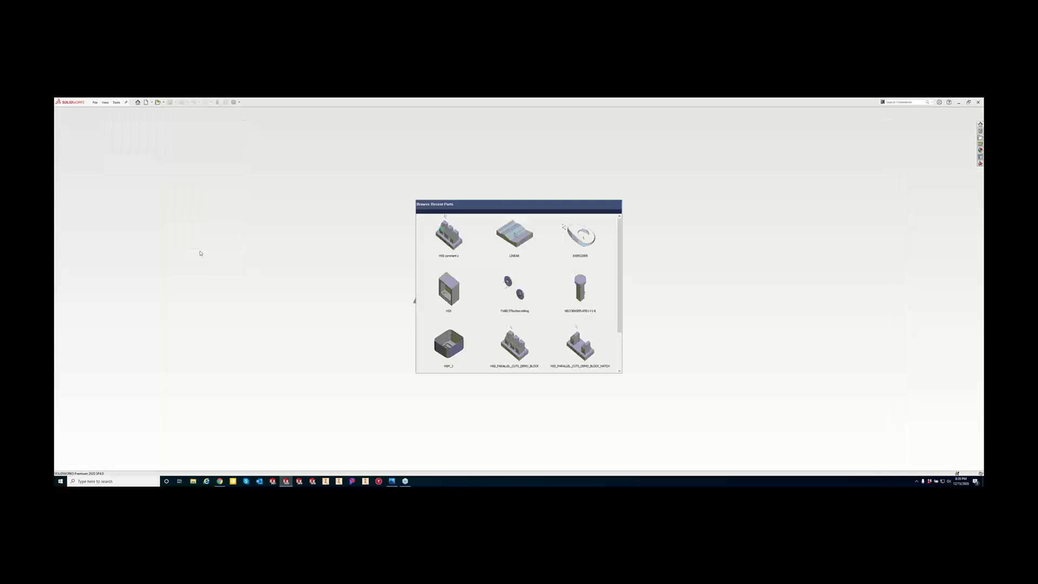
double_click(567, 233)
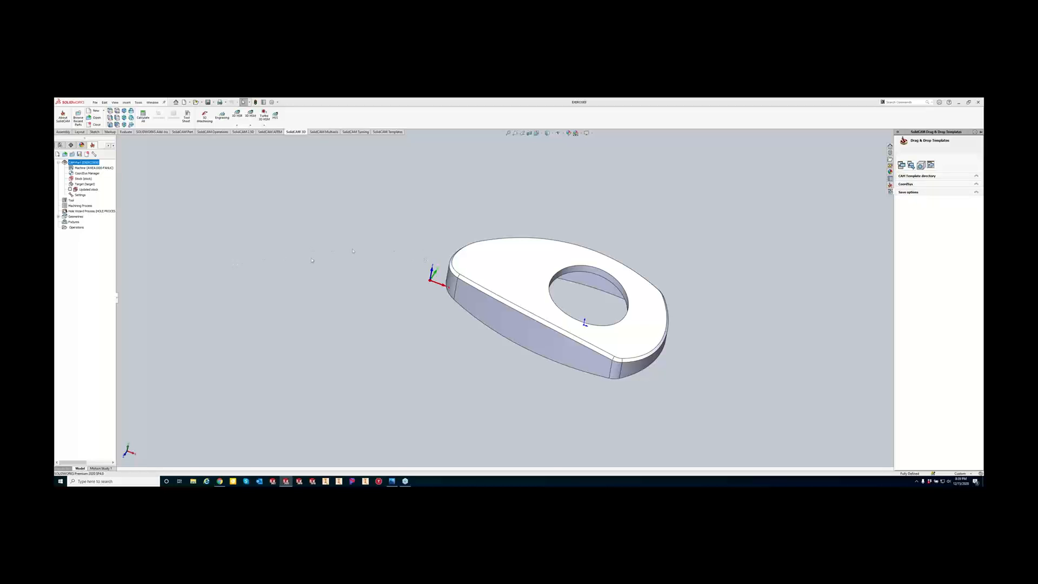
Start an HSS Parallel Cuts Linear operation on the plate and define its curved top face as the drive surface.
scroll(726, 320, "down", 2)
scroll(656, 237, "down", 2)
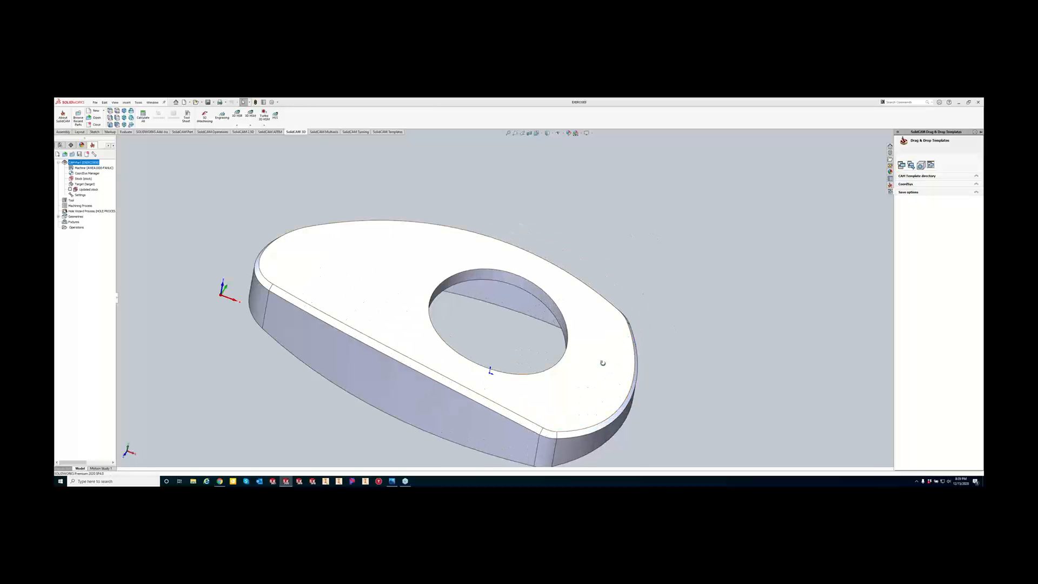
middle_click_drag(603, 361, 627, 313)
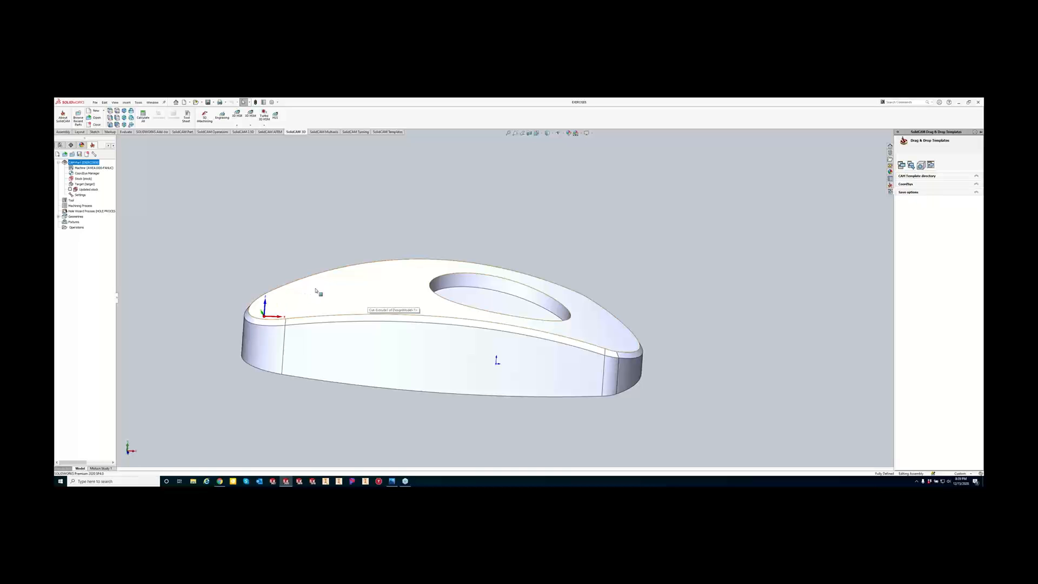
middle_click_drag(615, 334, 249, 251)
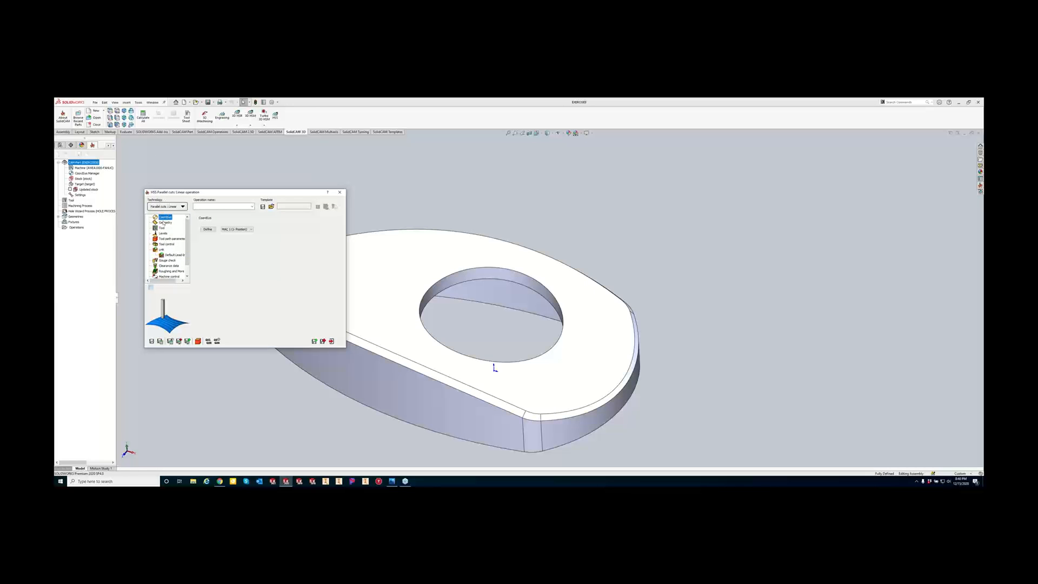
left_click(164, 222)
left_click(215, 233)
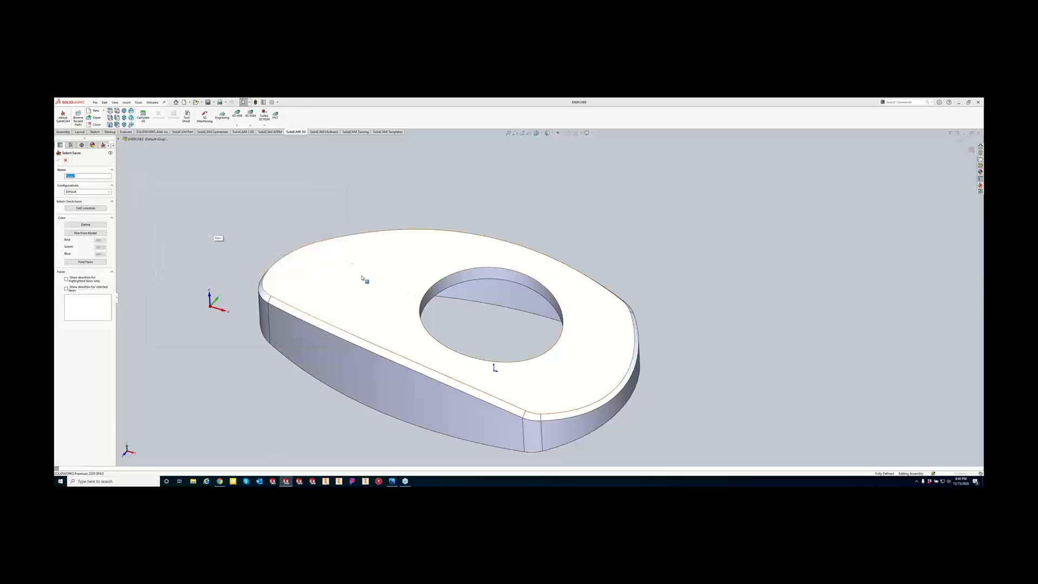
left_click(364, 234)
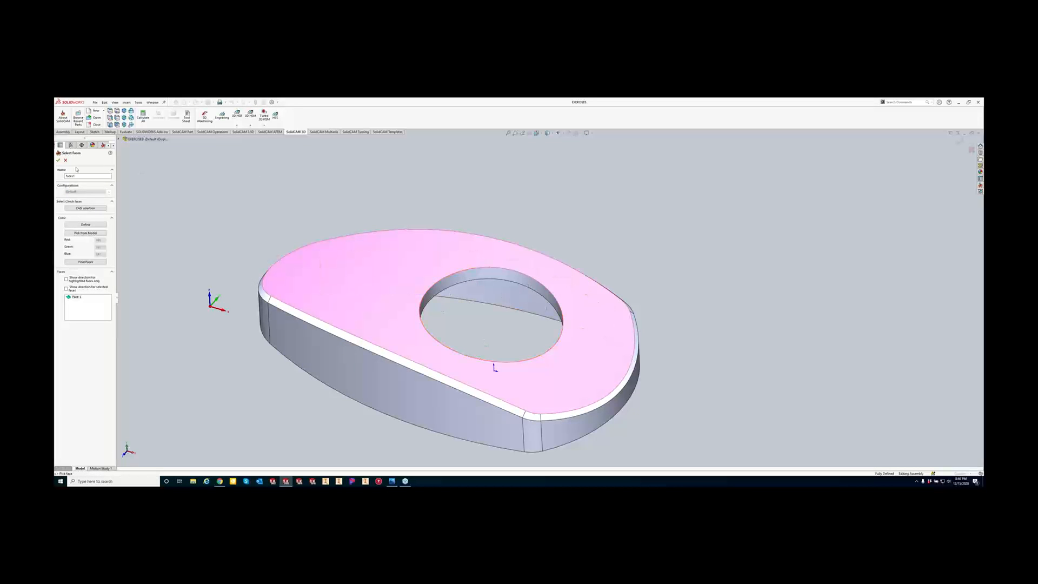
left_click(58, 160)
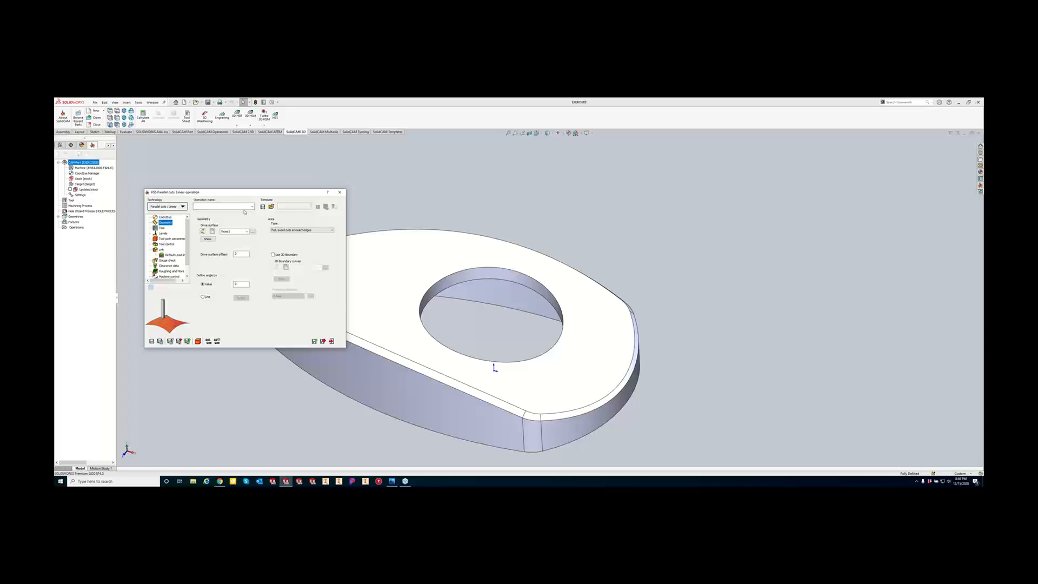
Assign the existing ball nose mill from the tool table to the Linear operation.
left_click(162, 228)
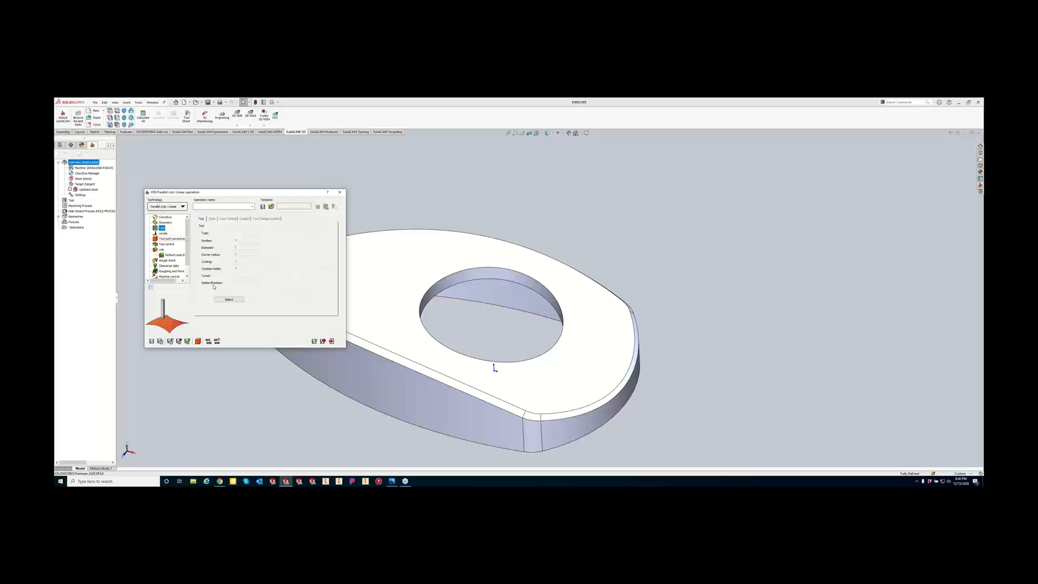
left_click(228, 299)
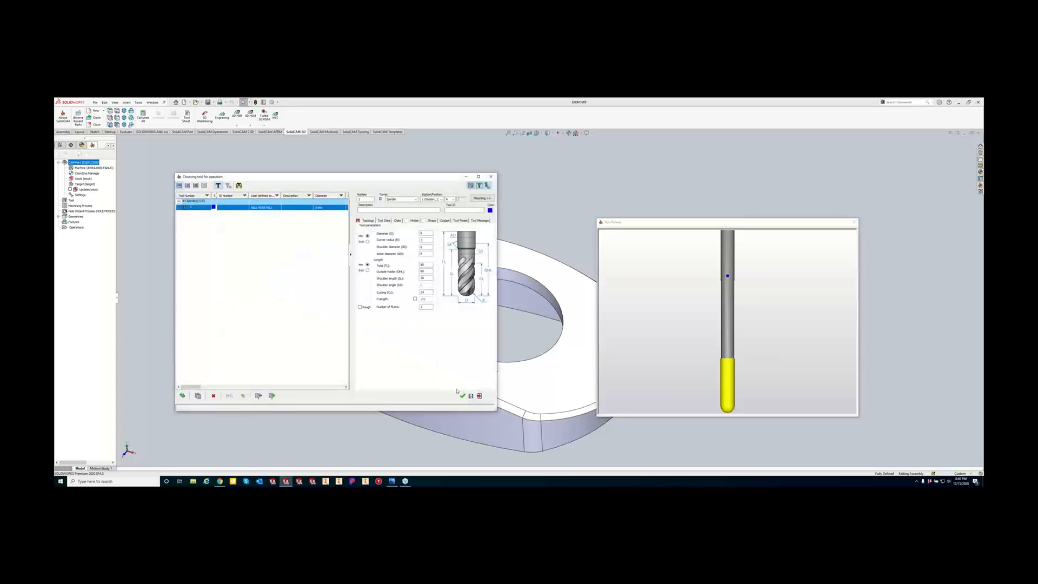
left_click(462, 395)
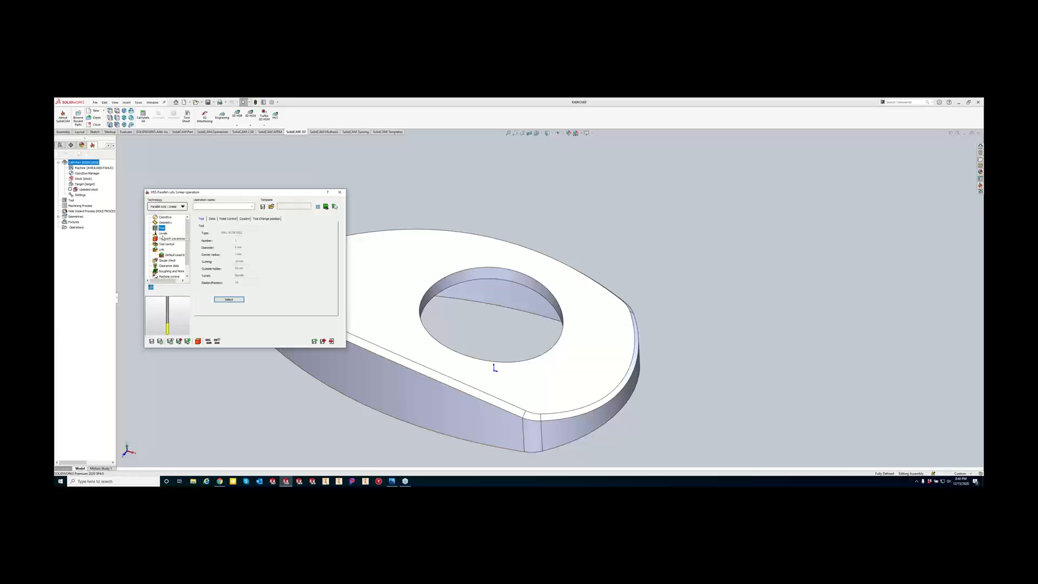
Save and calculate the Linear operation with its default levels and tool path parameters, and examine the retract moves over the plate.
left_click(162, 233)
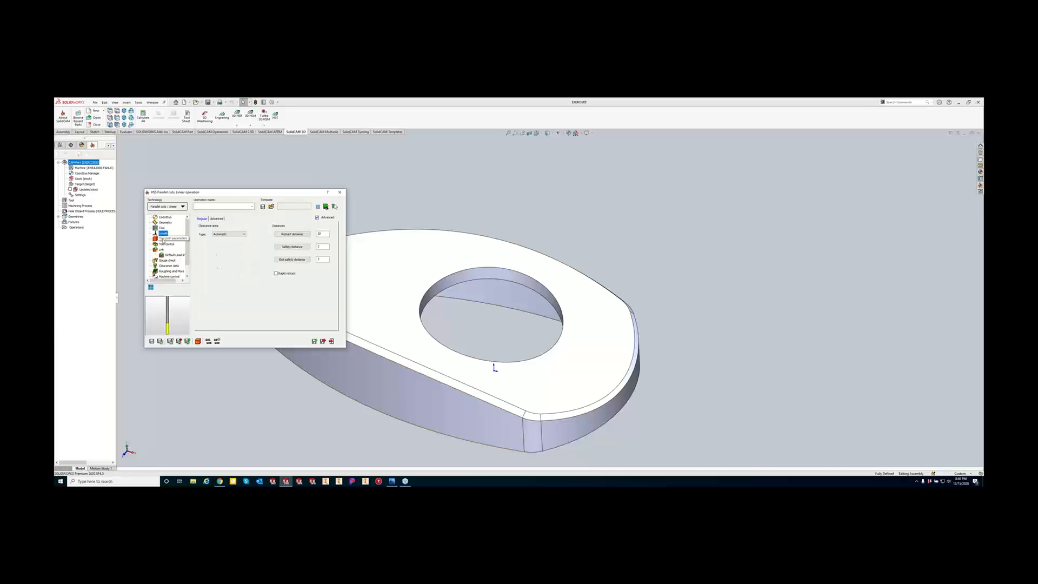
left_click(164, 238)
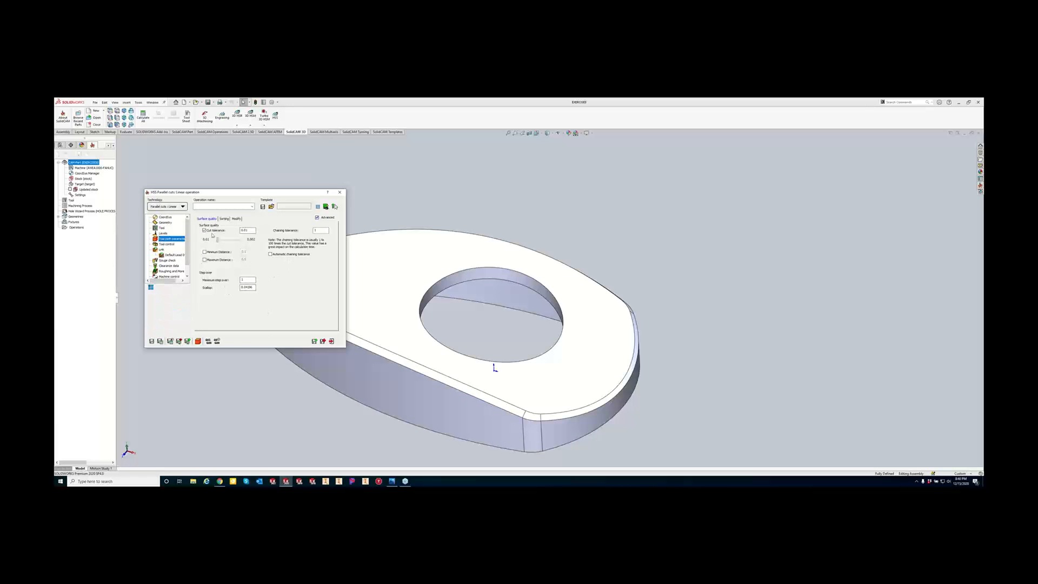
left_click(161, 341)
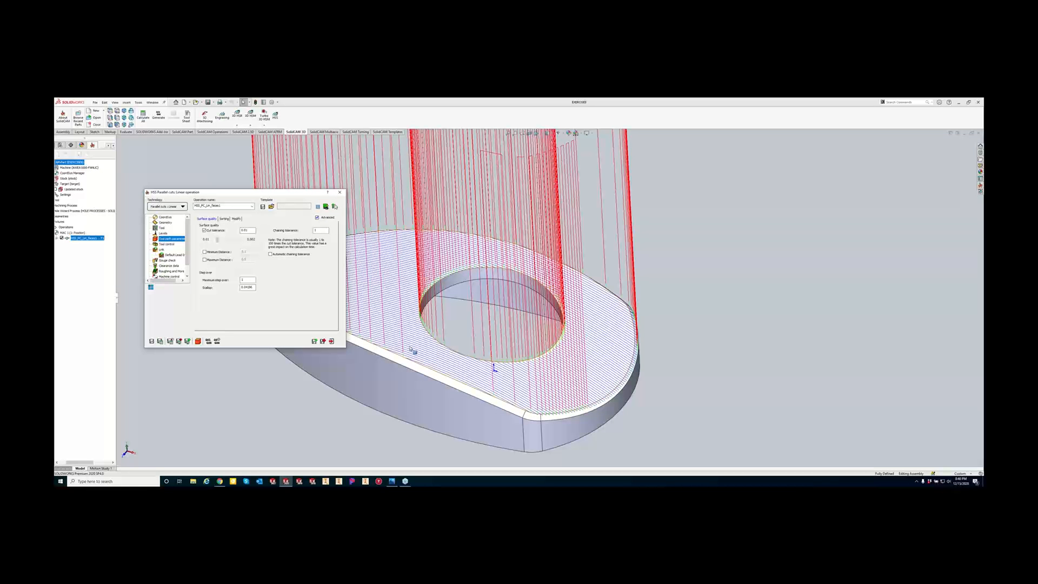
scroll(425, 294, "up", 3)
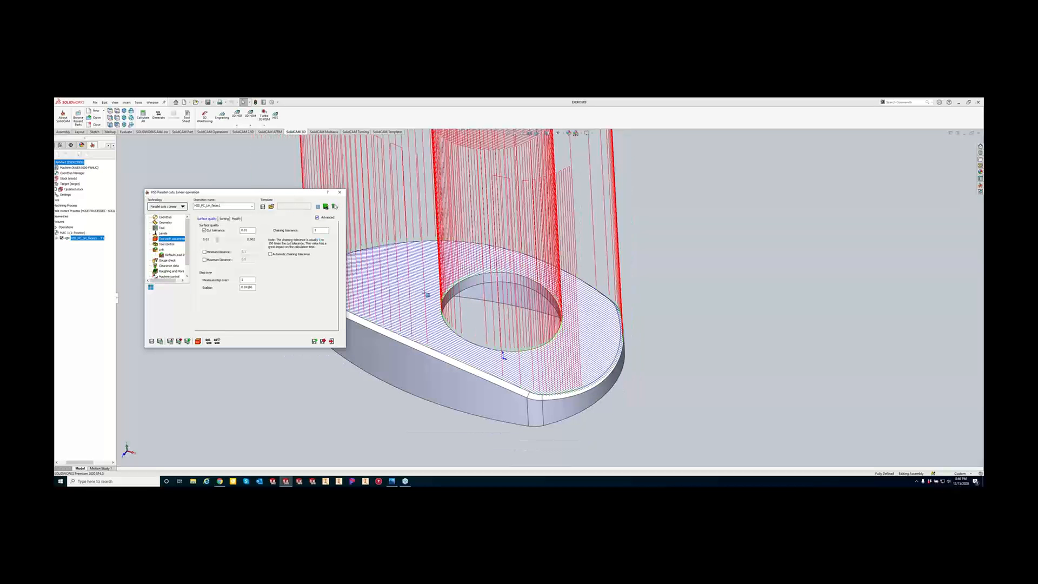
scroll(424, 303, "down", 2)
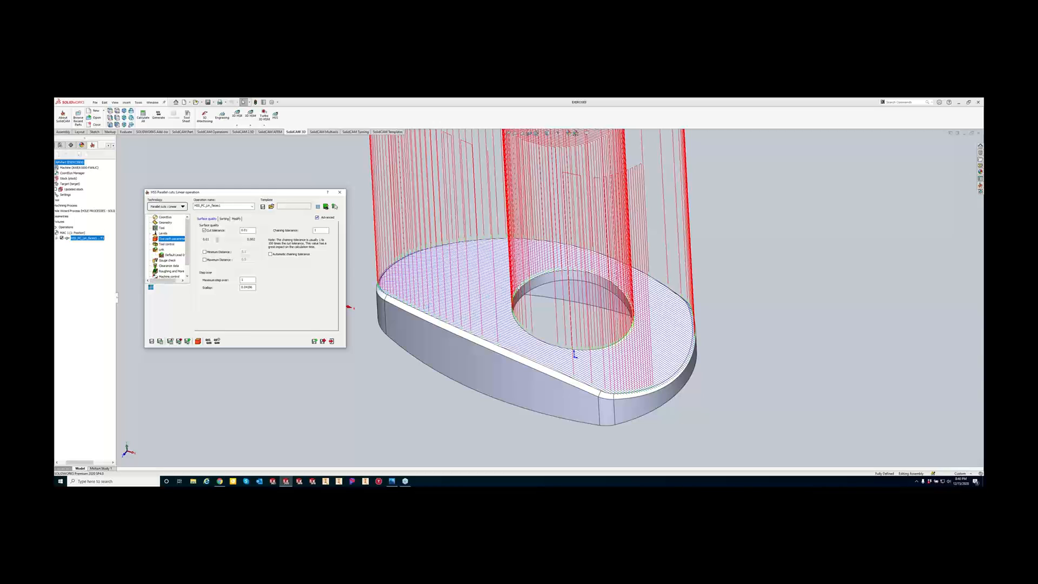
middle_click_drag(628, 342, 621, 361)
scroll(649, 384, "down", 2)
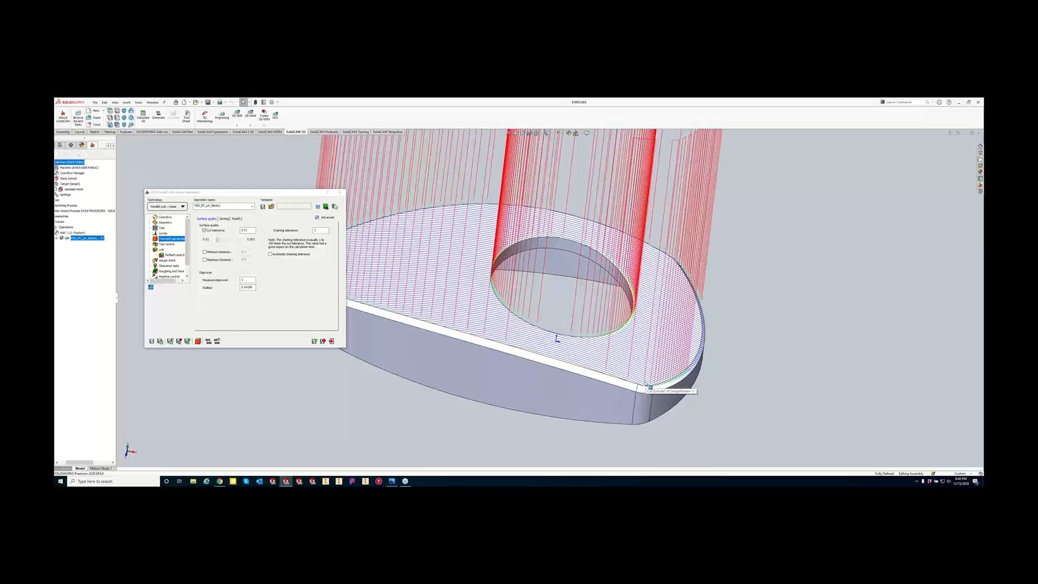
Set the link for large moves between slices to Blend spline and recalculate the tool path.
left_click(161, 249)
left_click(228, 218)
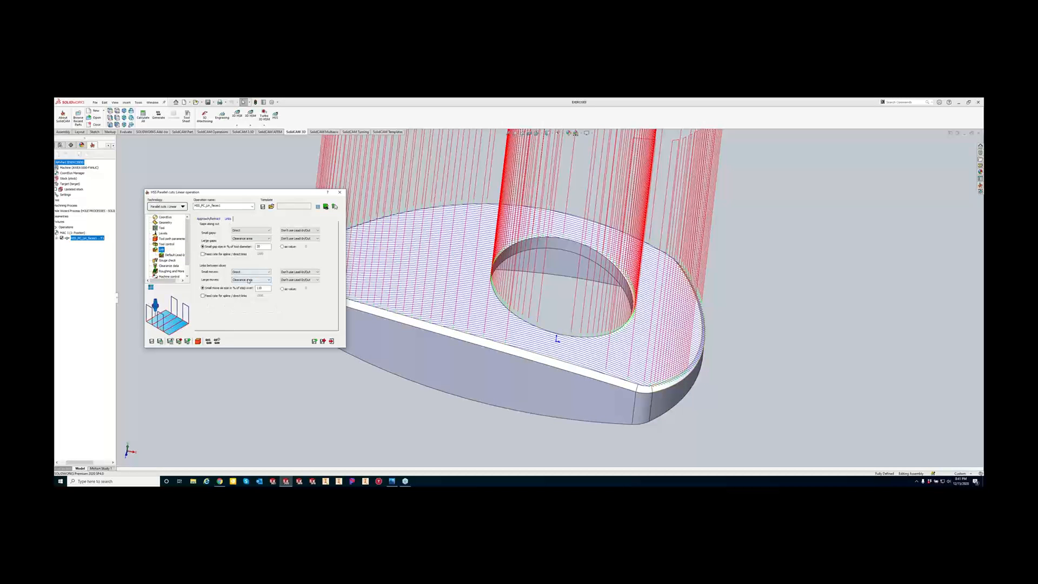
left_click(250, 280)
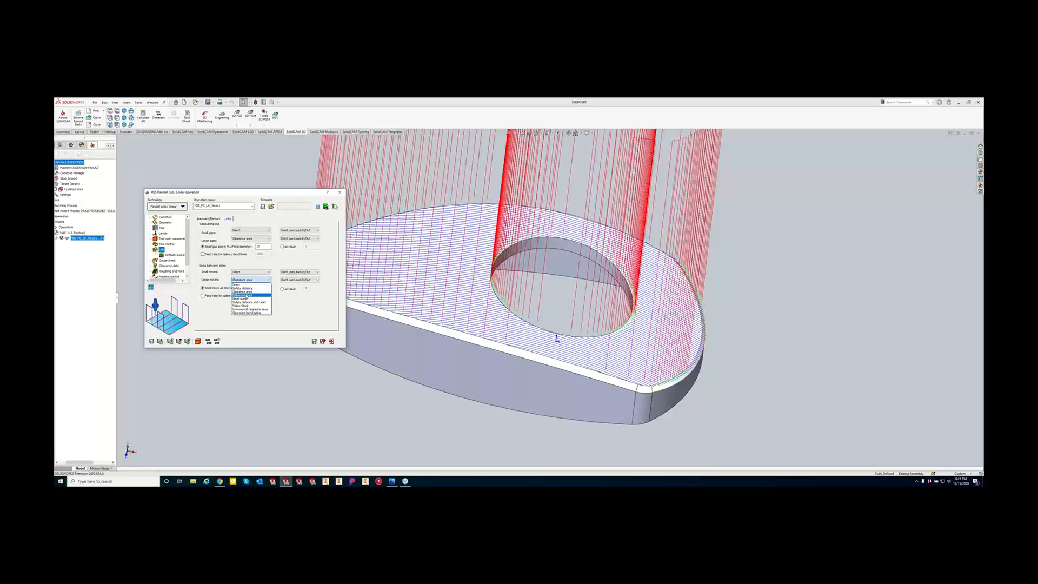
left_click(247, 296)
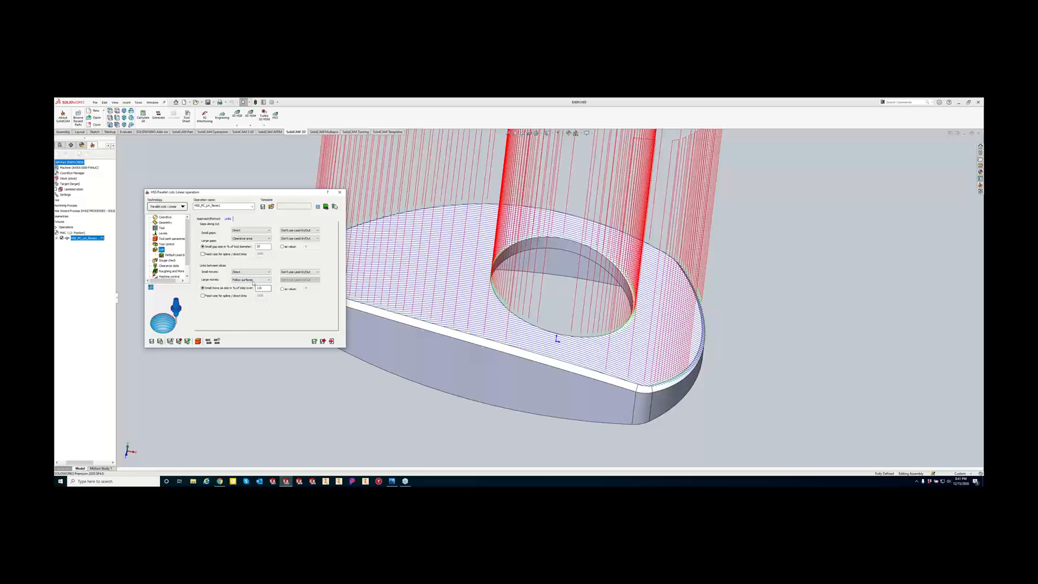
left_click(250, 279)
left_click(250, 299)
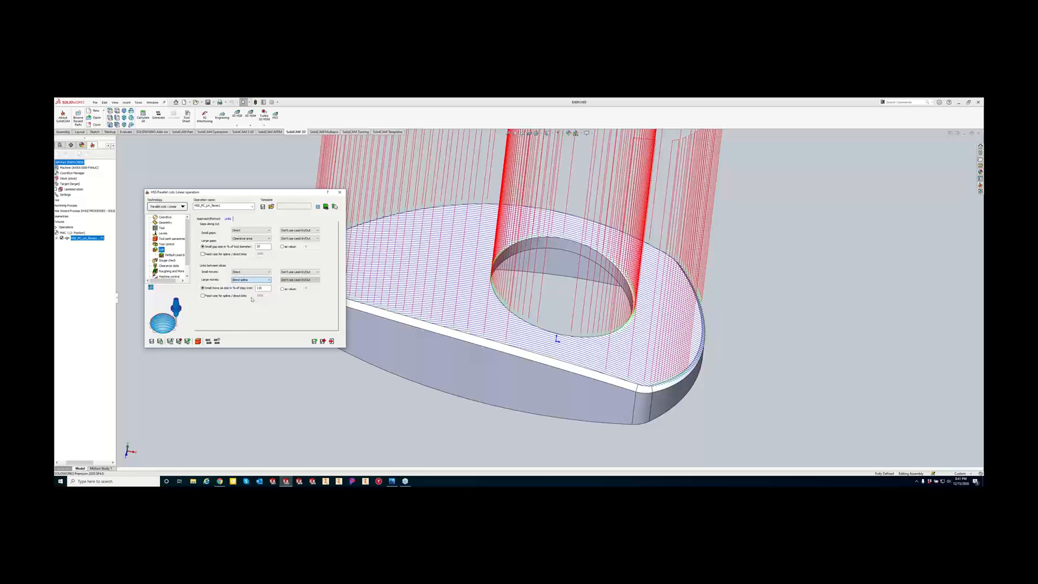
left_click(160, 341)
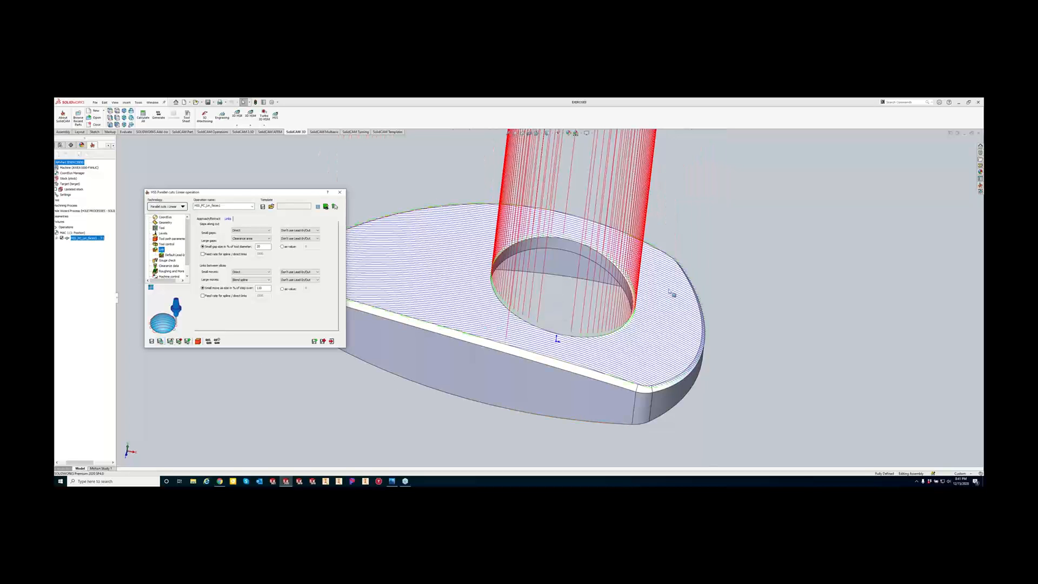
Examine the pass links along the plate's rounded edge and set the small moves between slices to Blend spline.
scroll(683, 379, "down", 5)
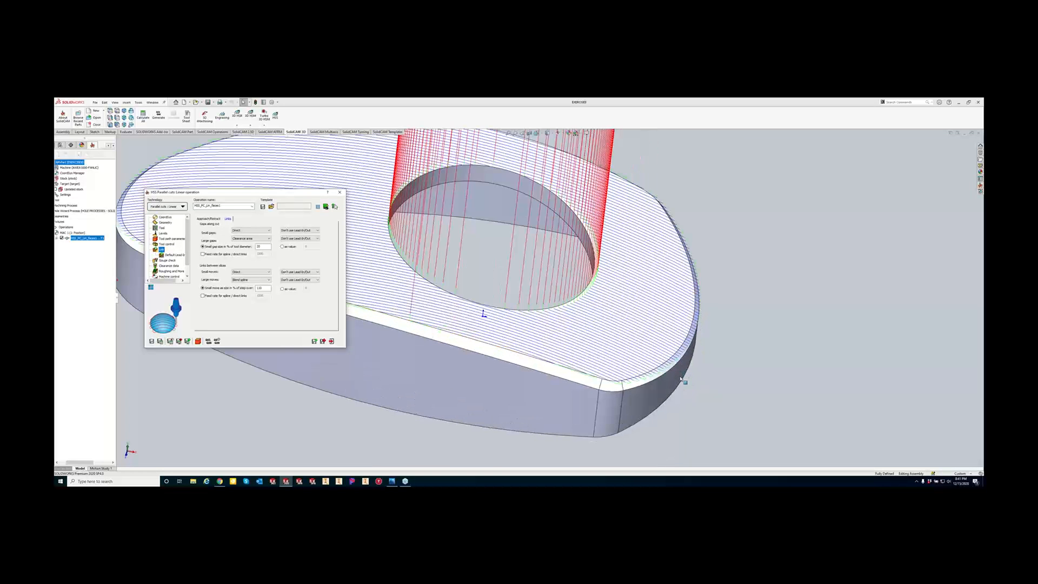
middle_click_drag(674, 357, 653, 347)
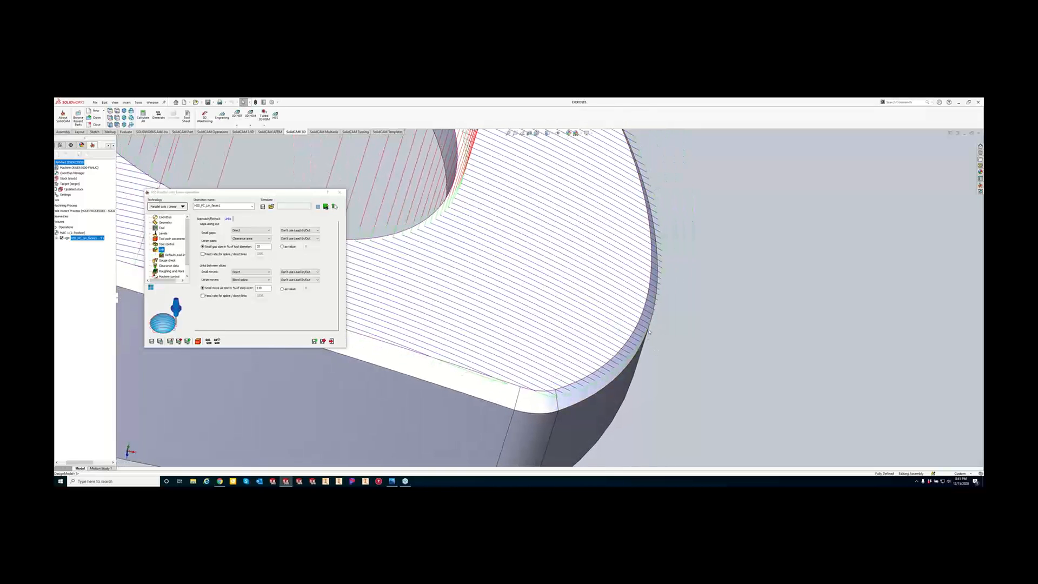
left_click(254, 272)
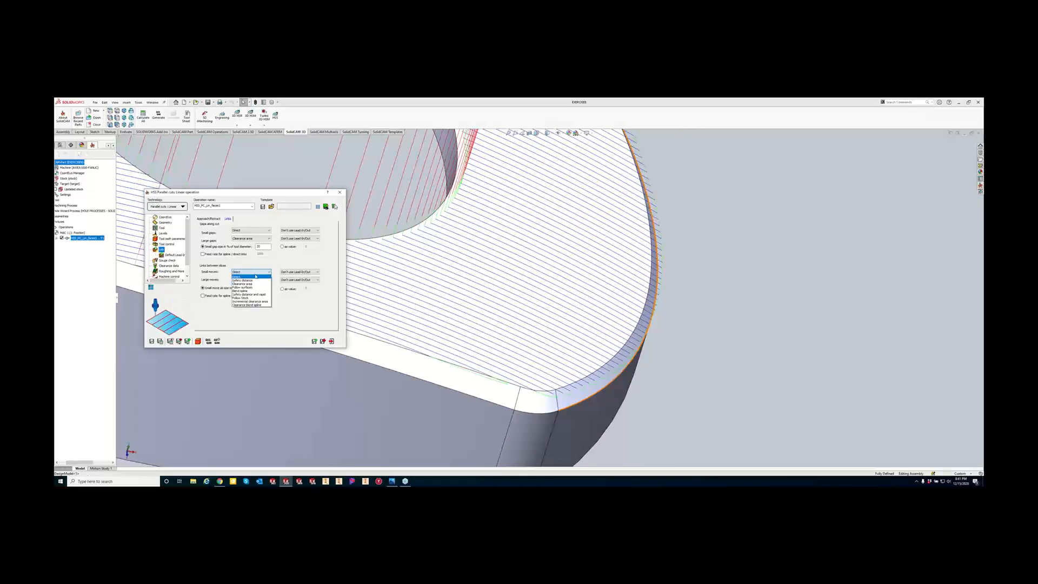
left_click(251, 291)
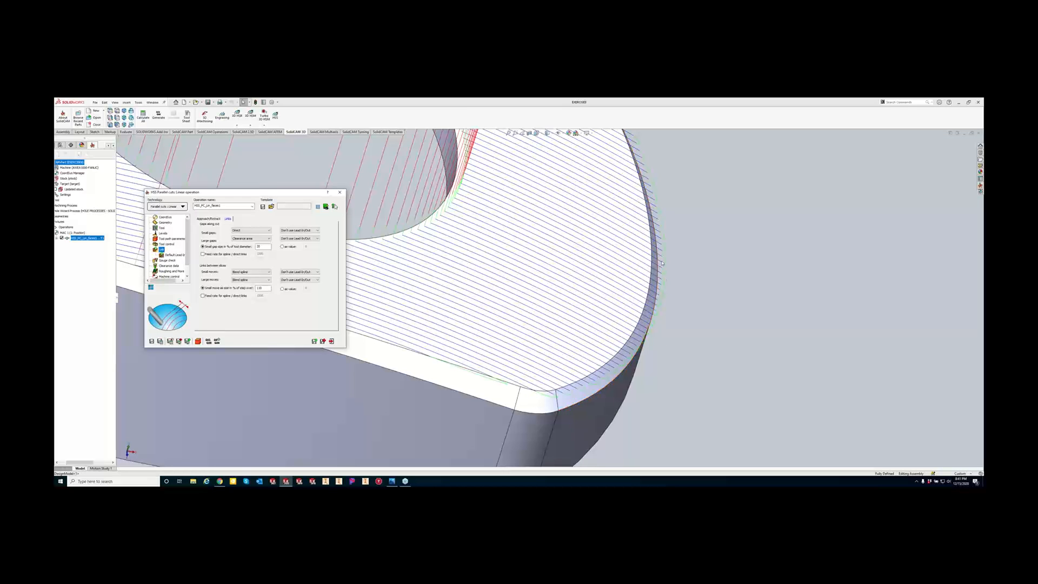
Set the large gaps along the cut to Follow surfaces, recalculate, and examine the tool path around the round hole.
scroll(514, 280, "up", 8)
scroll(468, 236, "down", 1)
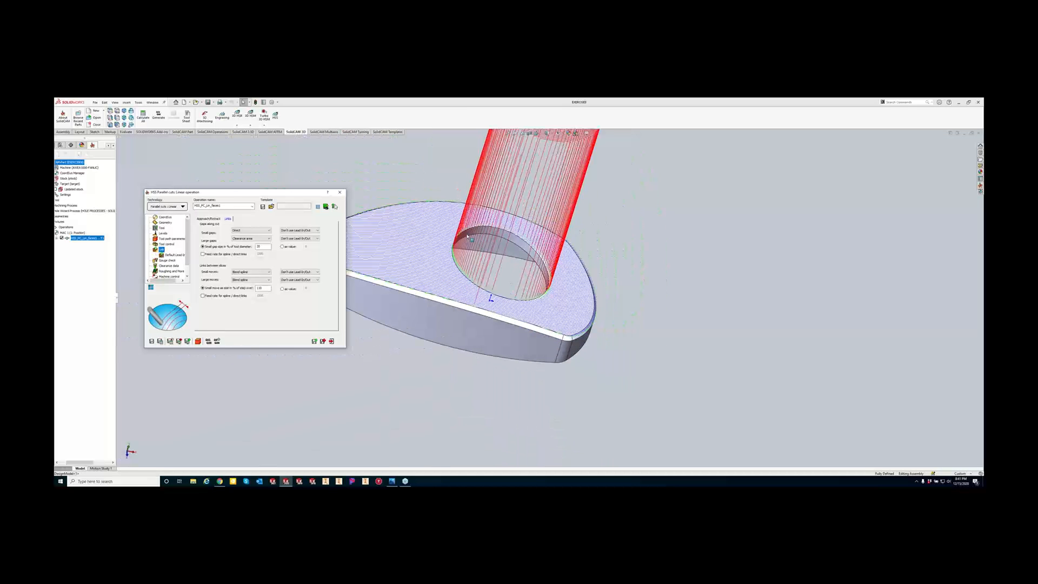
middle_click_drag(435, 232, 432, 198)
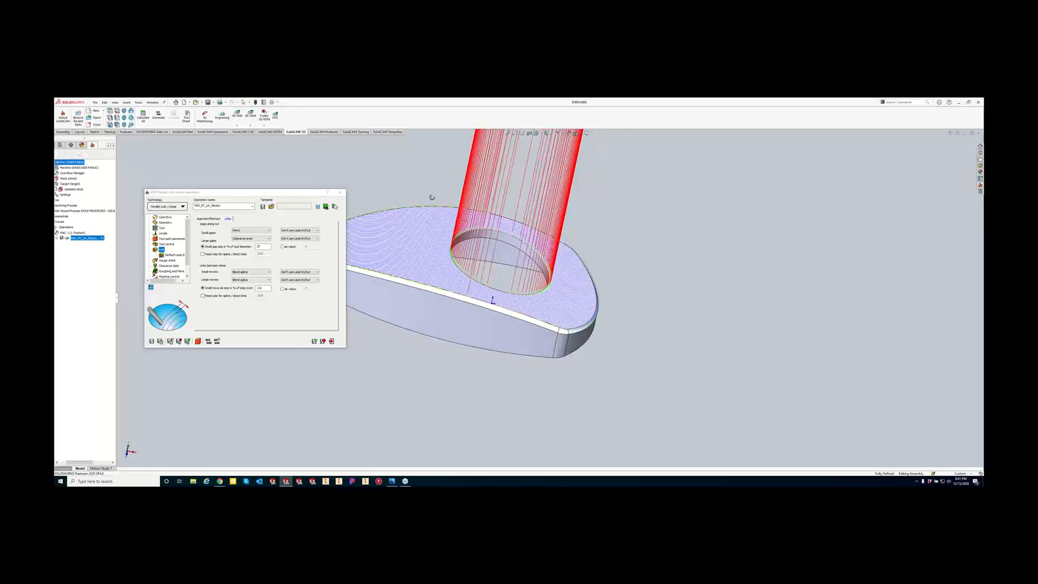
scroll(432, 198, "down", 2)
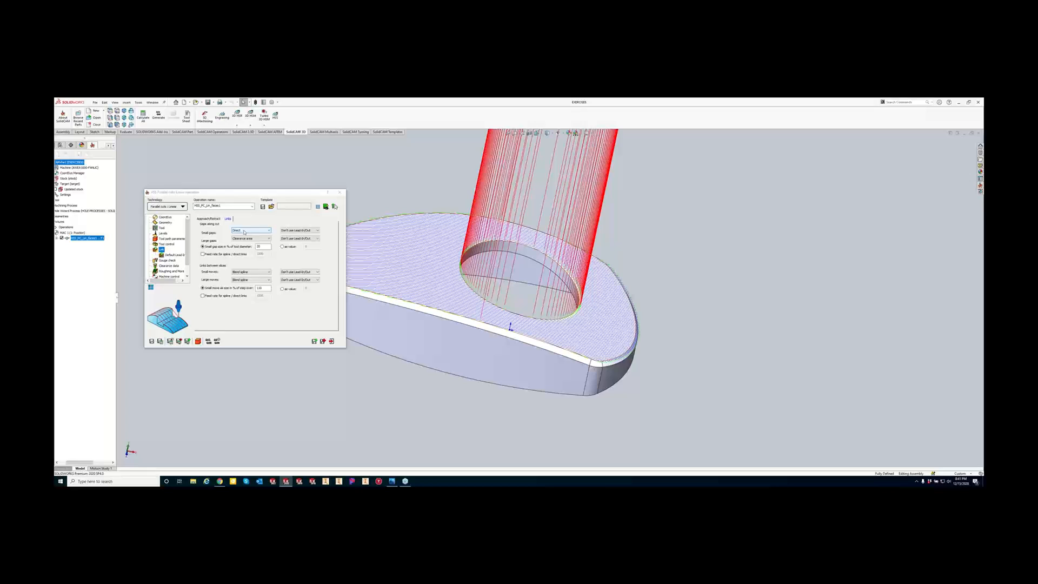
left_click(245, 238)
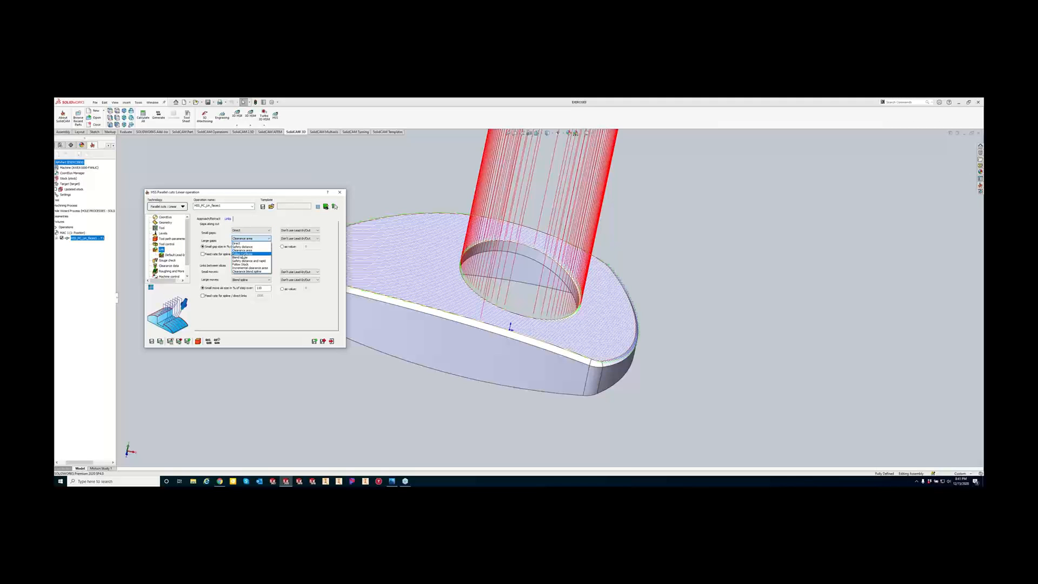
left_click(245, 253)
left_click(160, 342)
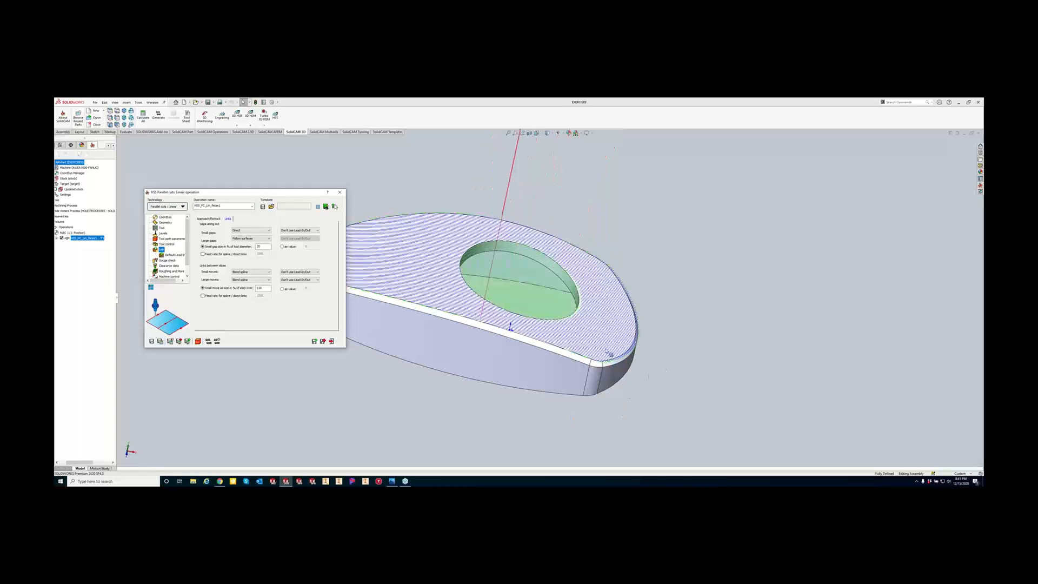
mouse_move(591, 310)
middle_mouse_down()
mouse_move(549, 288)
mouse_move(596, 294)
mouse_move(605, 321)
middle_mouse_up()
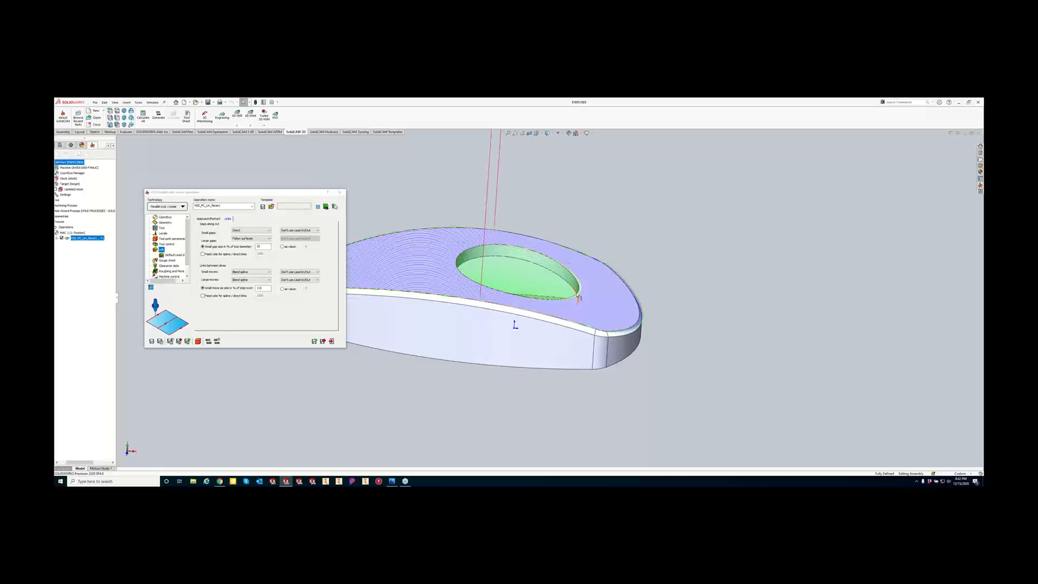
Set the maximum step over to 0.01, recalculate the Linear operation, and examine the pass density on the plate's top face.
middle_click_drag(604, 298, 540, 310)
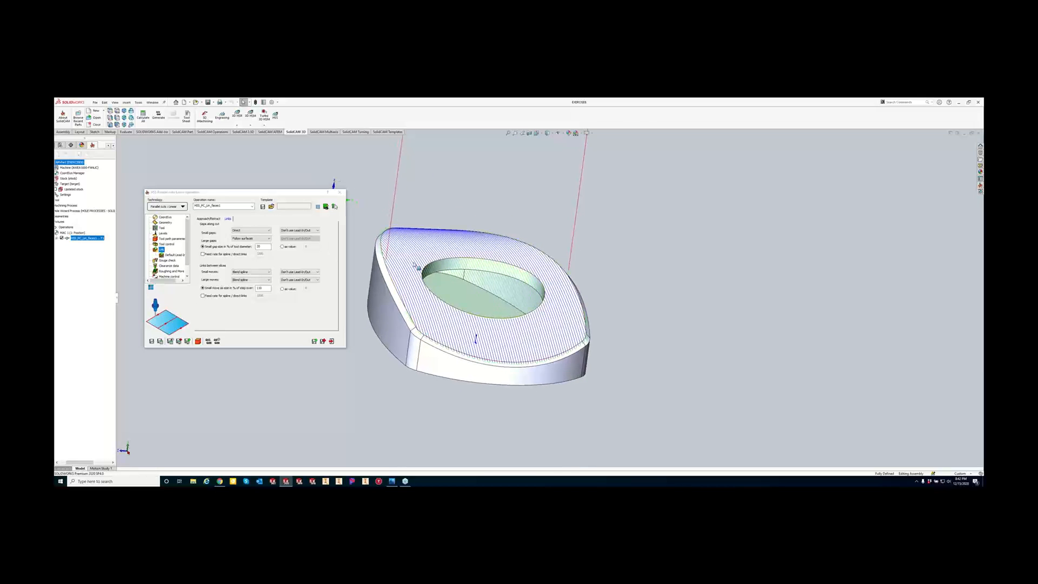
middle_click_drag(416, 266, 438, 327)
key("Escape")
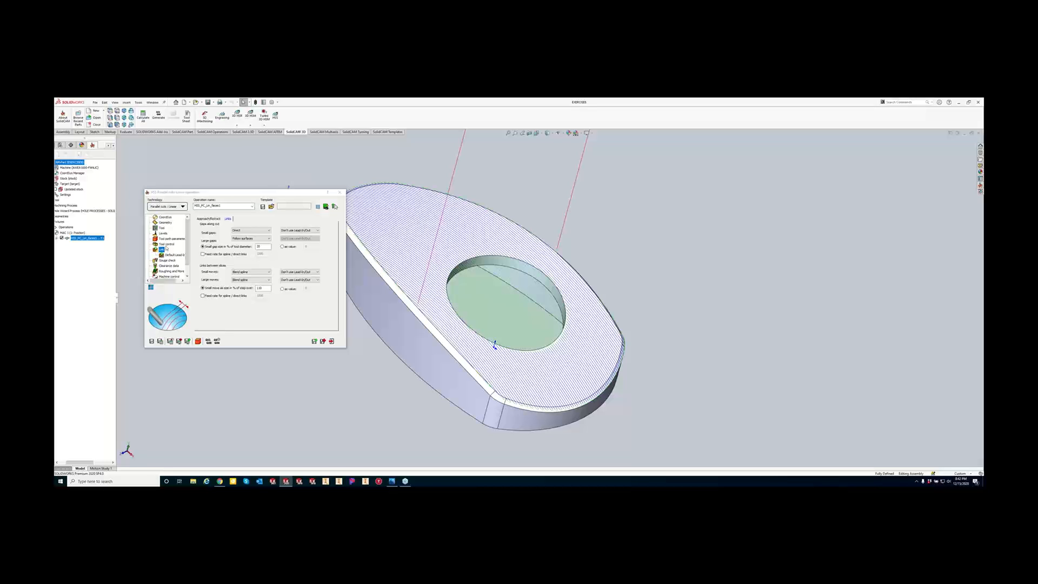
left_click(171, 238)
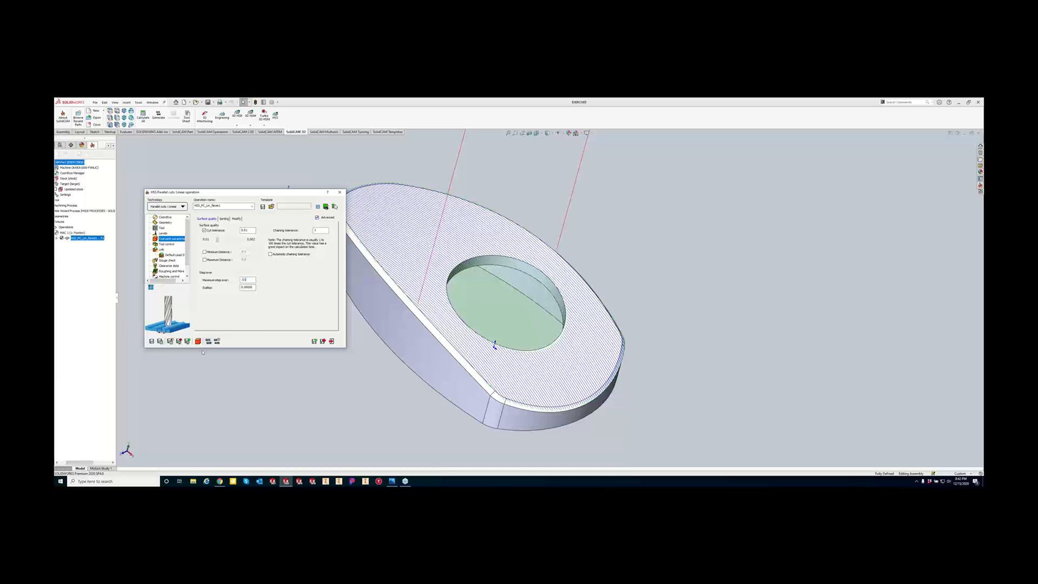
left_click(160, 342)
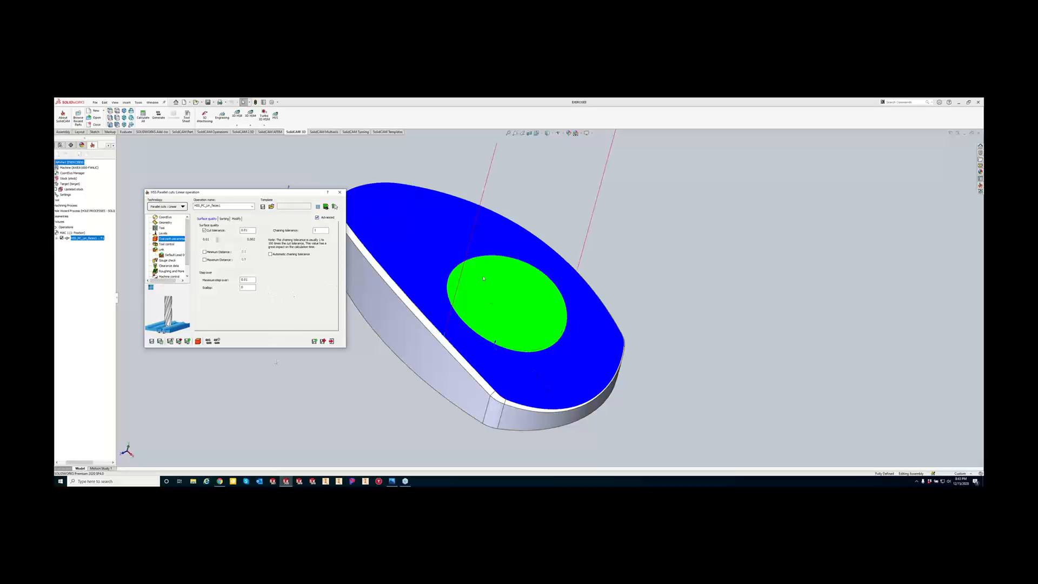
scroll(405, 247, "down", 2)
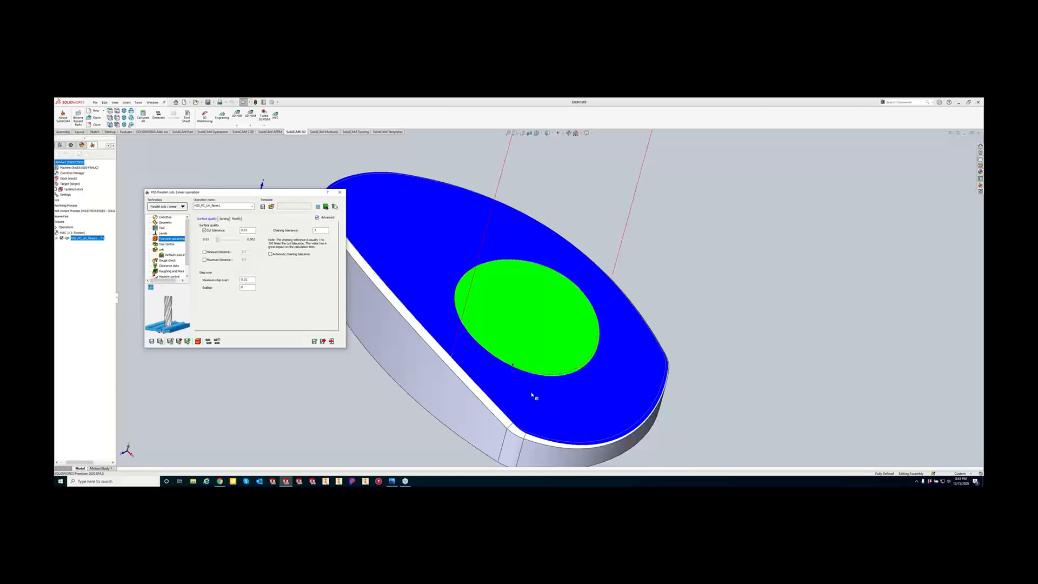
scroll(442, 326, "up", 3)
scroll(442, 327, "down", 5)
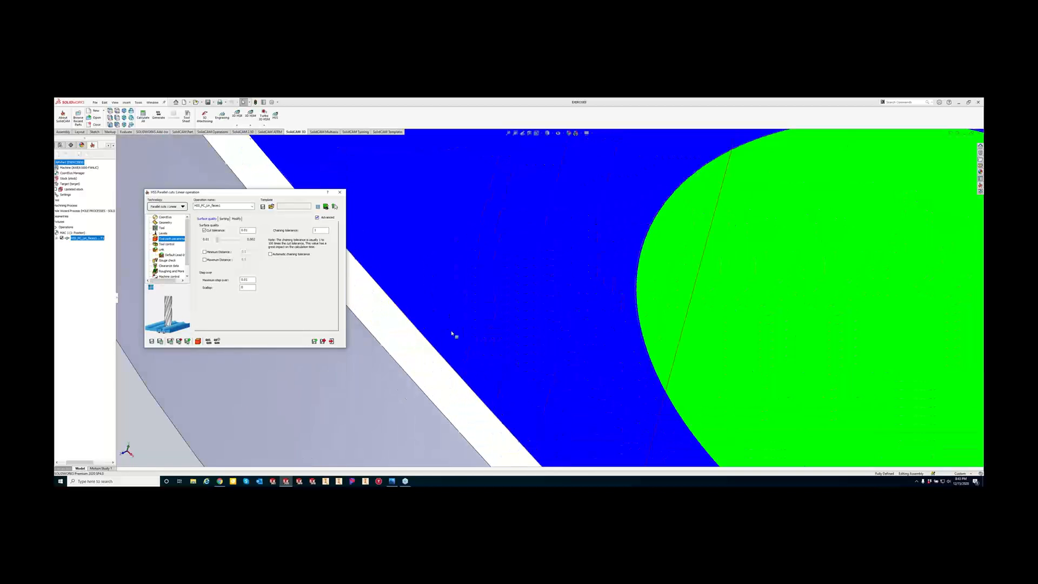
scroll(513, 359, "up", 5)
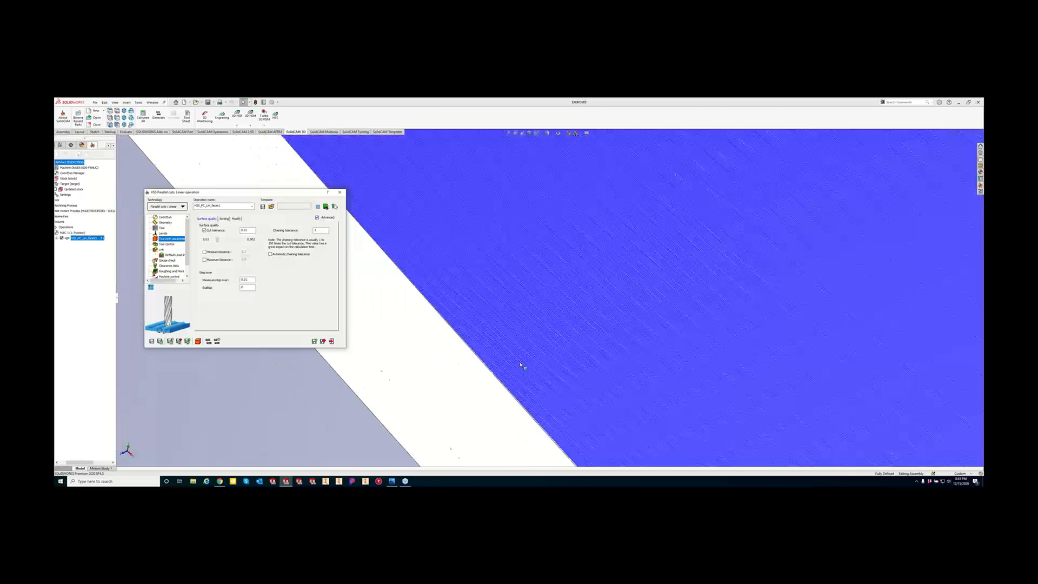
scroll(649, 339, "up", 6)
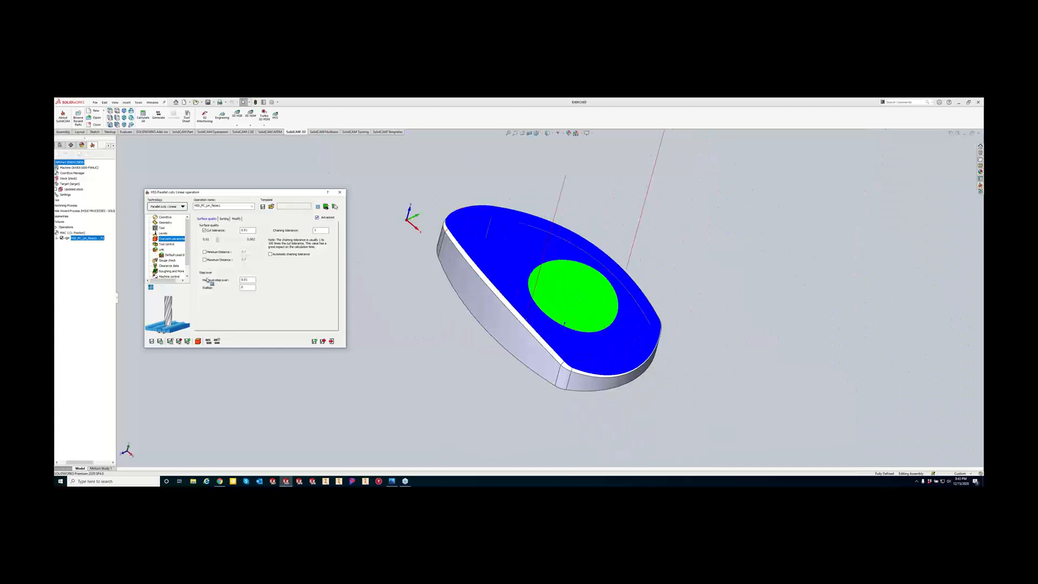
Simulate the Linear operation in SolidVerify, examine the material left along the plate's curved edge, and close the simulation.
left_click(248, 290)
left_click(198, 342)
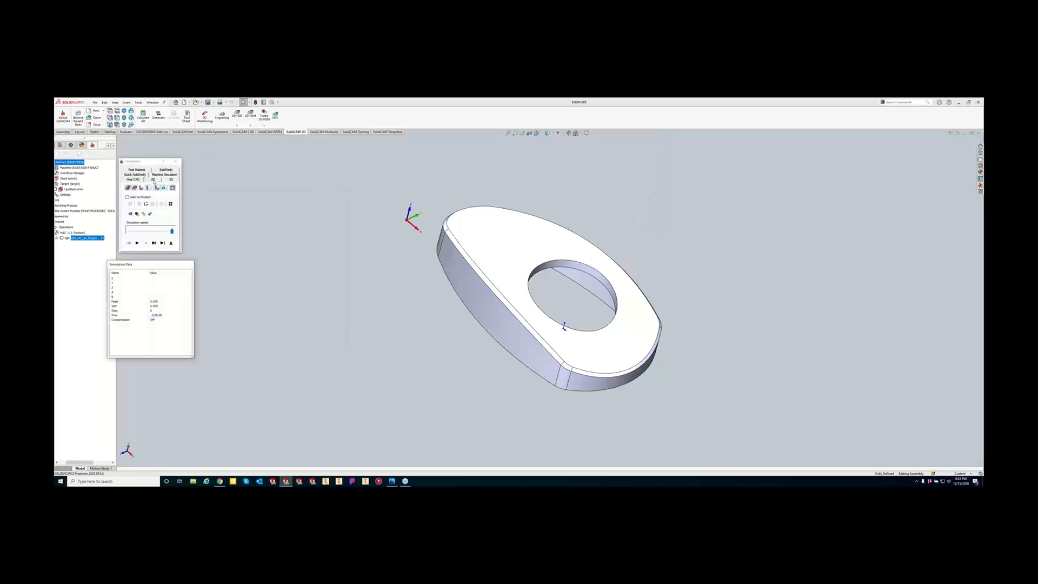
left_click(161, 170)
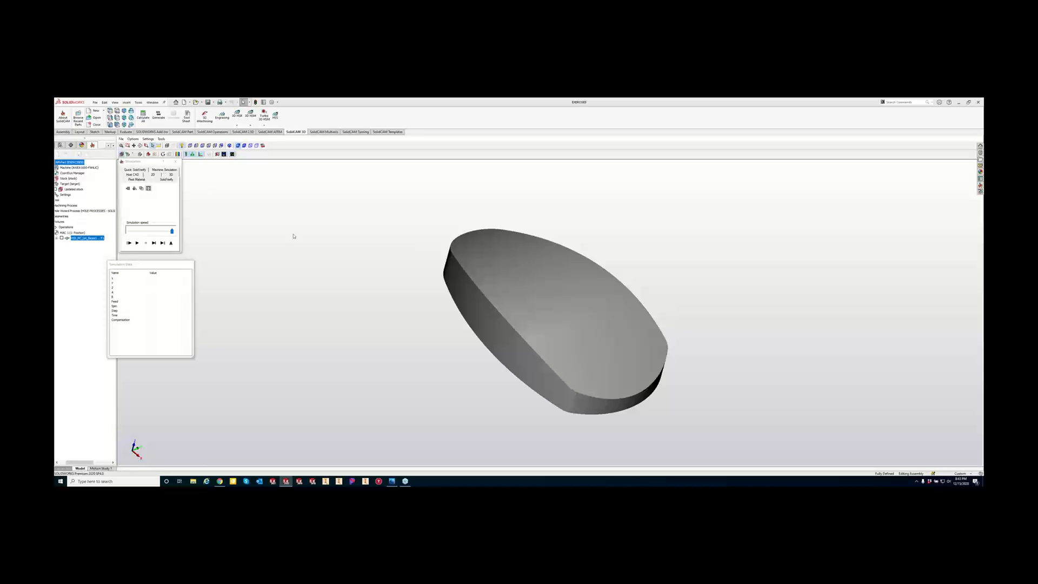
left_click(137, 242)
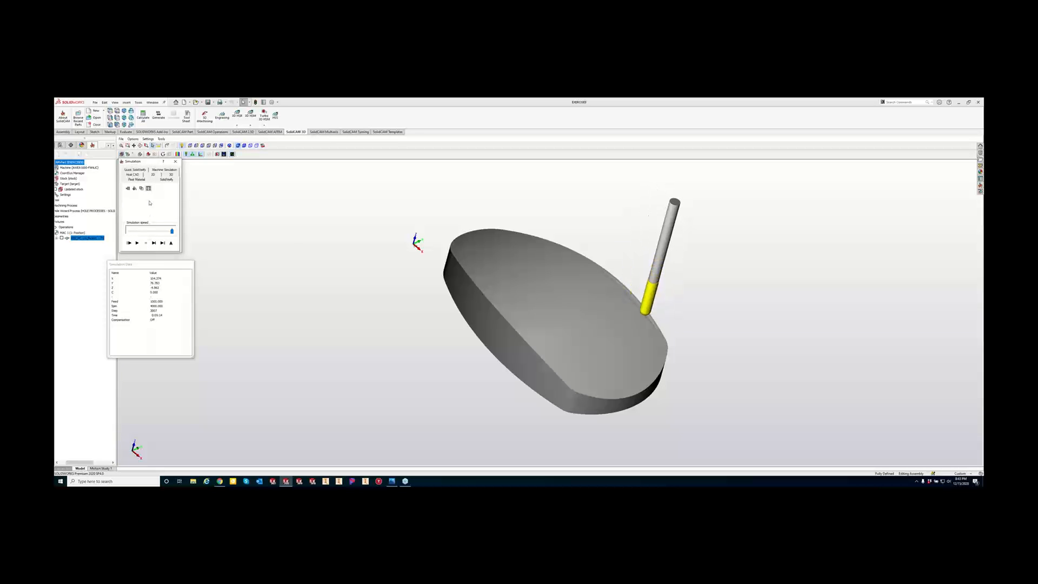
left_click(138, 243)
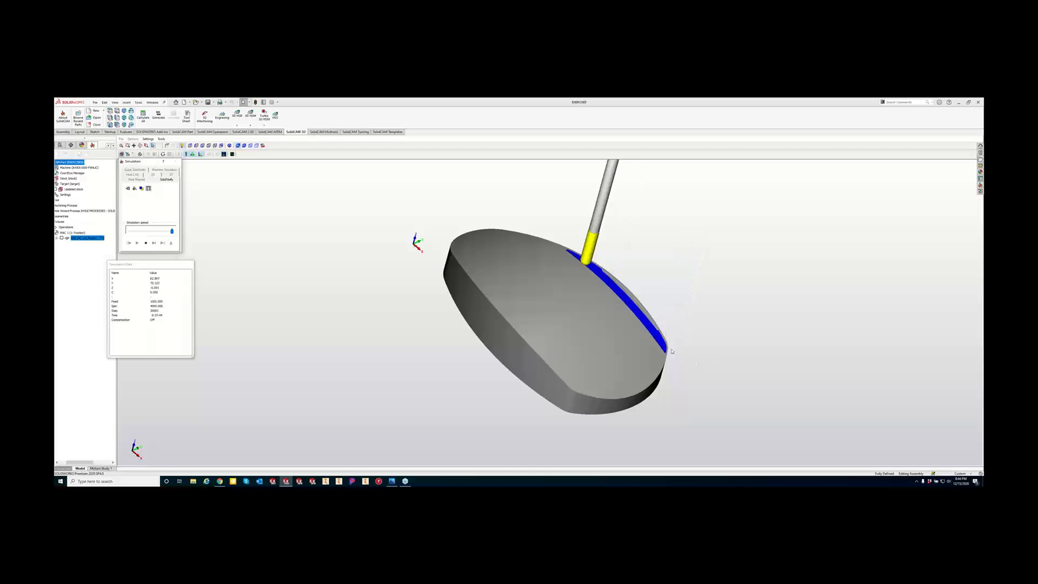
scroll(673, 350, "down", 3)
scroll(669, 351, "down", 2)
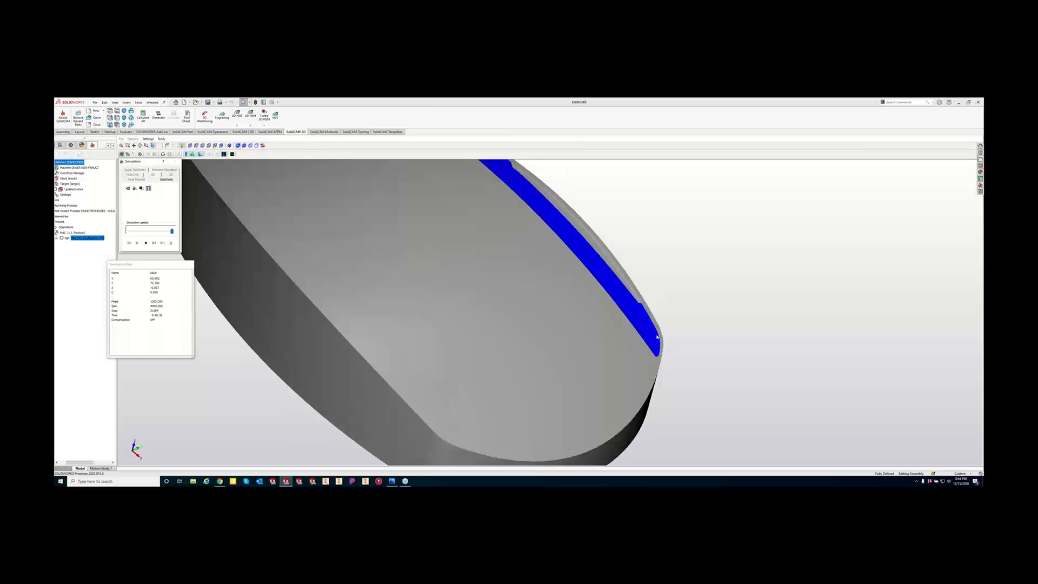
scroll(575, 342, "up", 3)
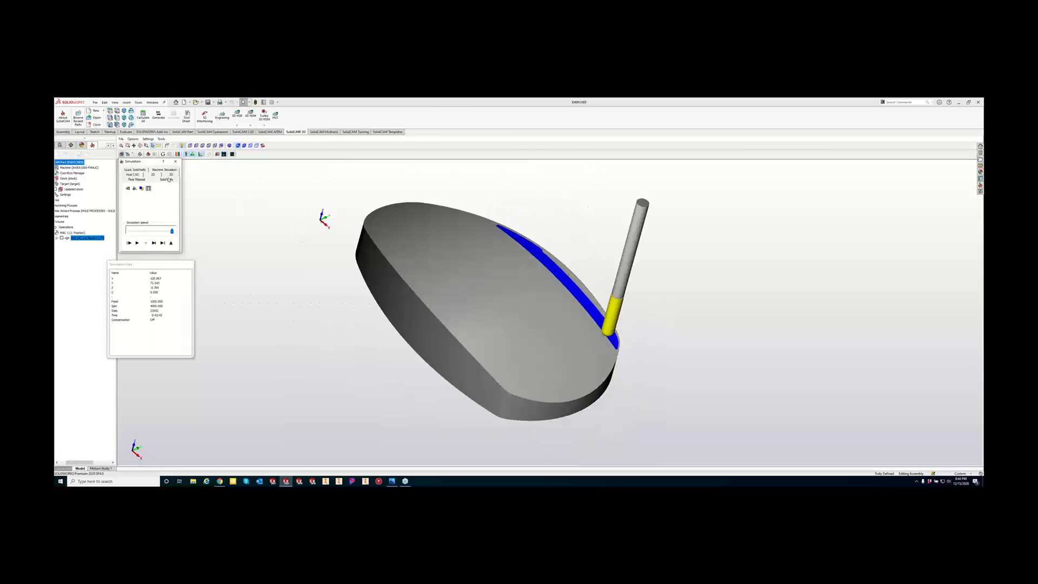
left_click(175, 161)
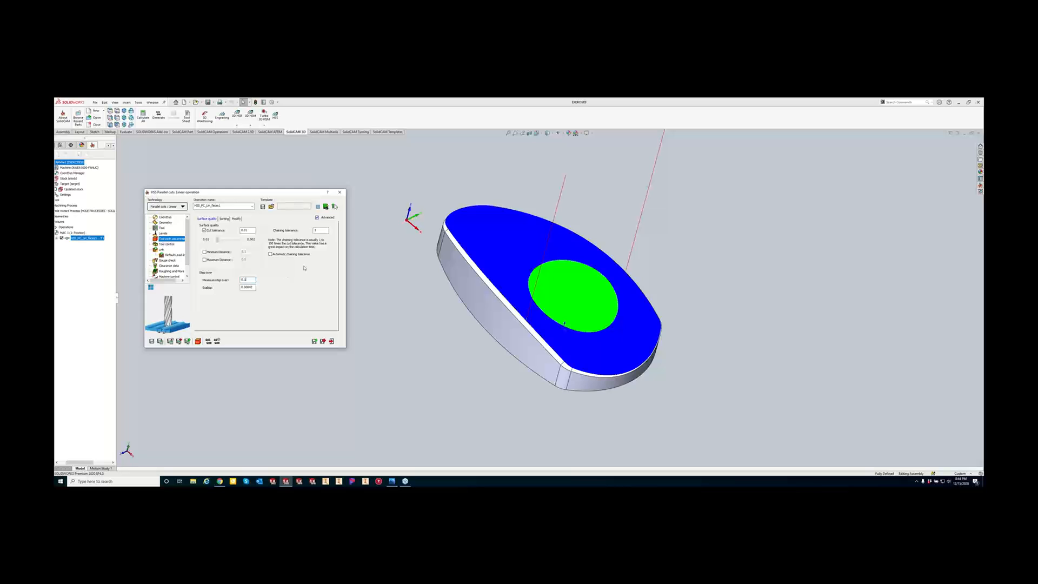
Set the maximum step over to 0.1, enable Extend/Trim with all tangential and side extensions at 100% of tool diameter, and recalculate.
left_click(237, 219)
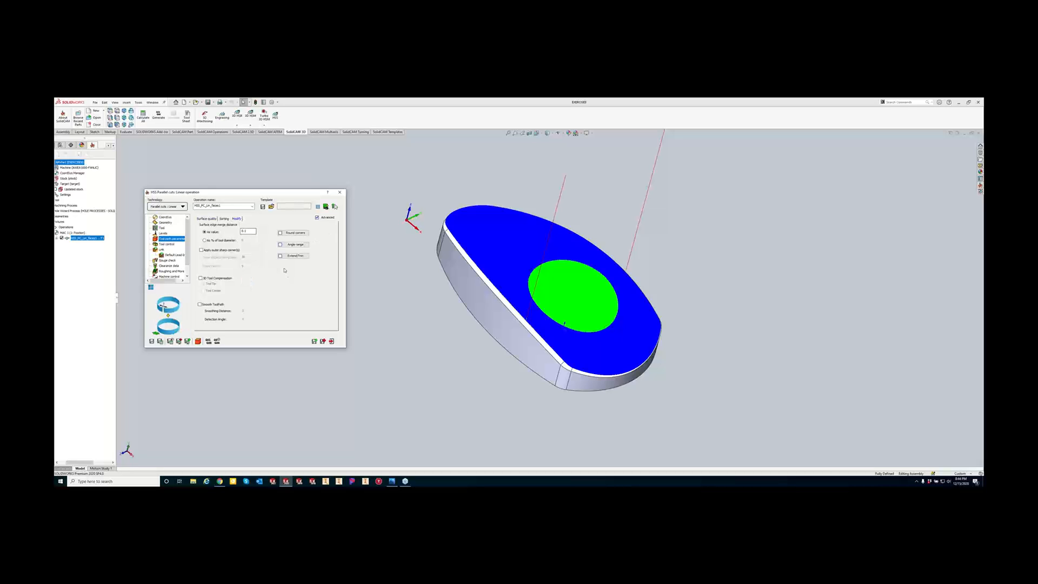
left_click(295, 255)
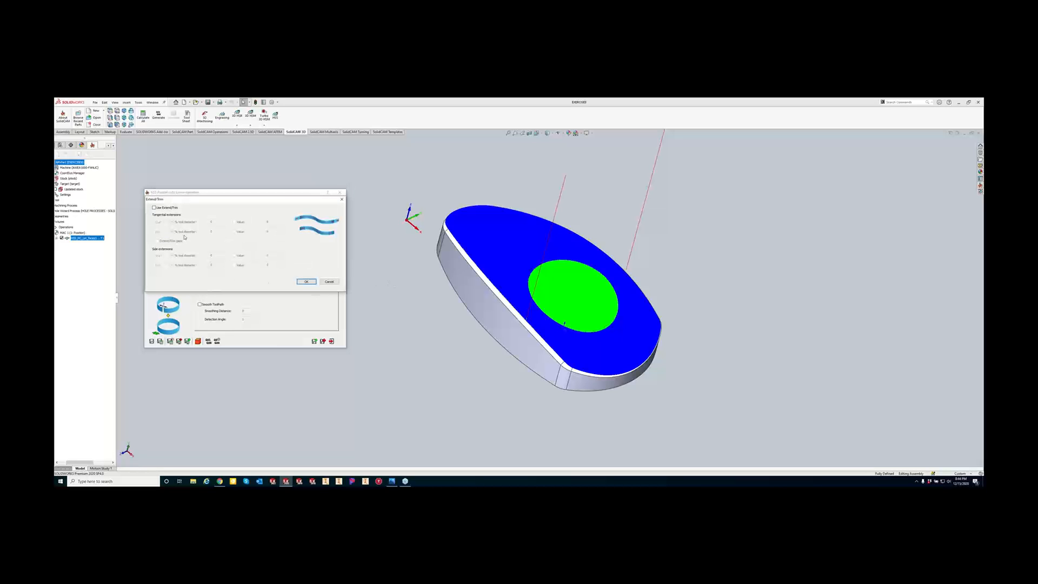
left_click(154, 207)
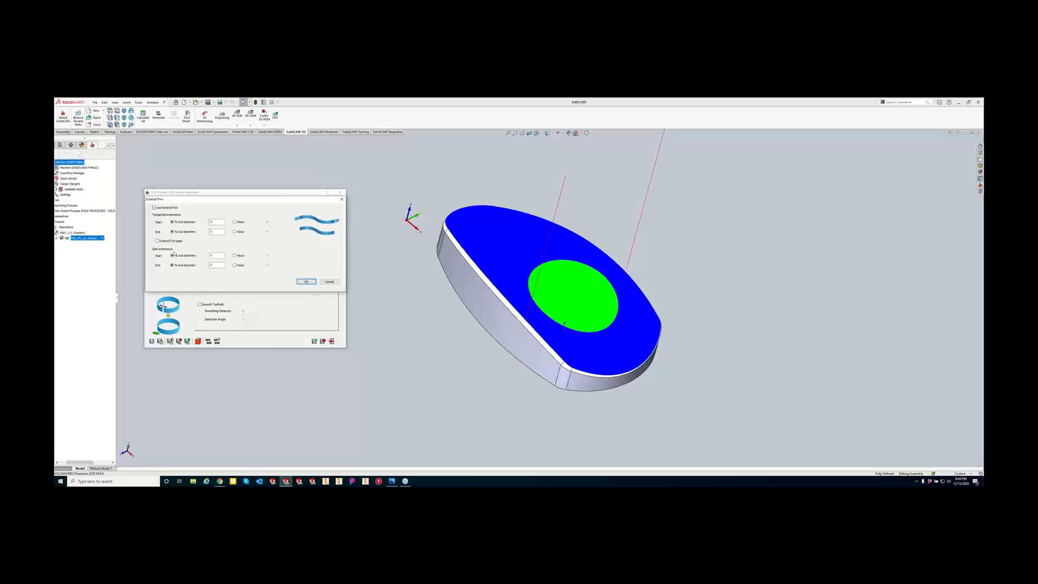
double_click(218, 221)
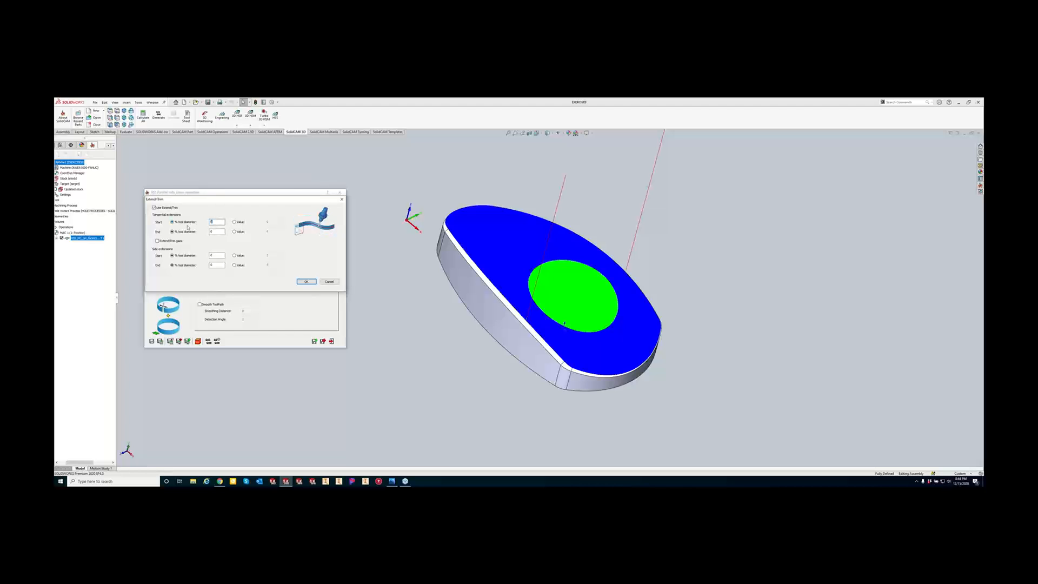
double_click(217, 231)
double_click(214, 256)
double_click(214, 265)
left_click(306, 281)
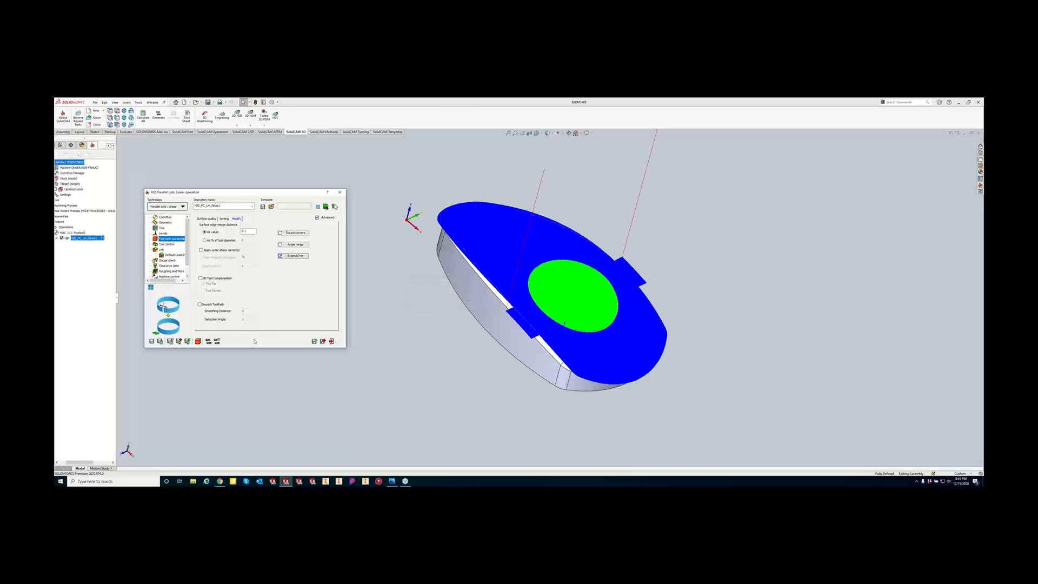
middle_click_drag(494, 340, 473, 329)
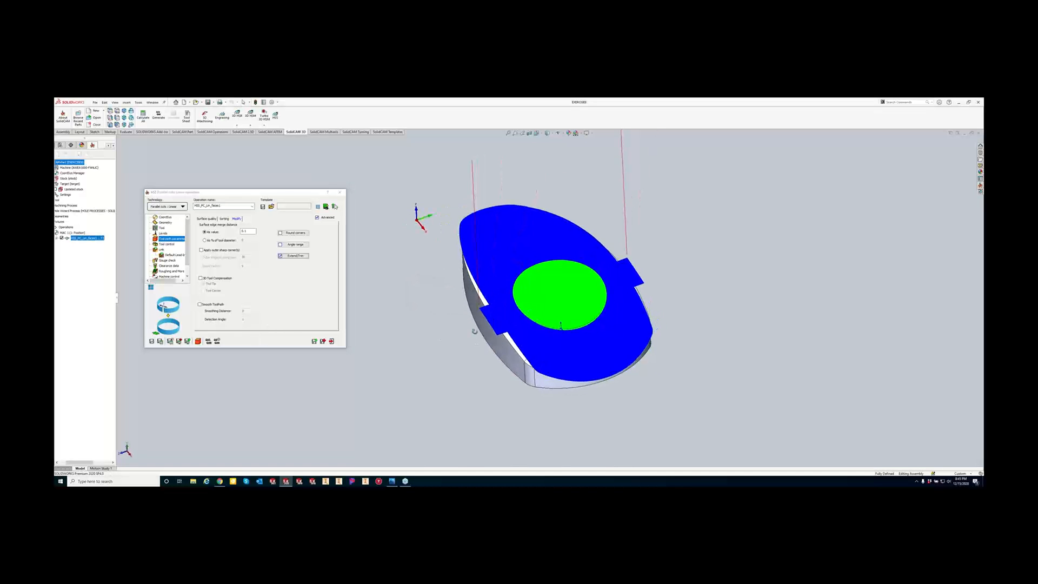
Run a SolidVerify simulation of the extended tool path to check the cut along the plate's edges, and close it.
left_click(198, 342)
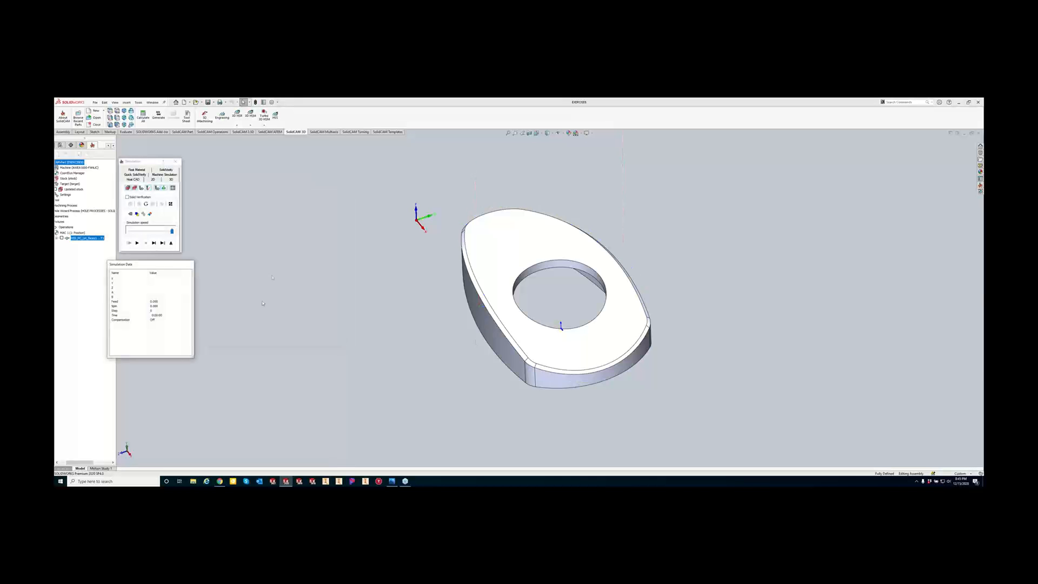
left_click(165, 171)
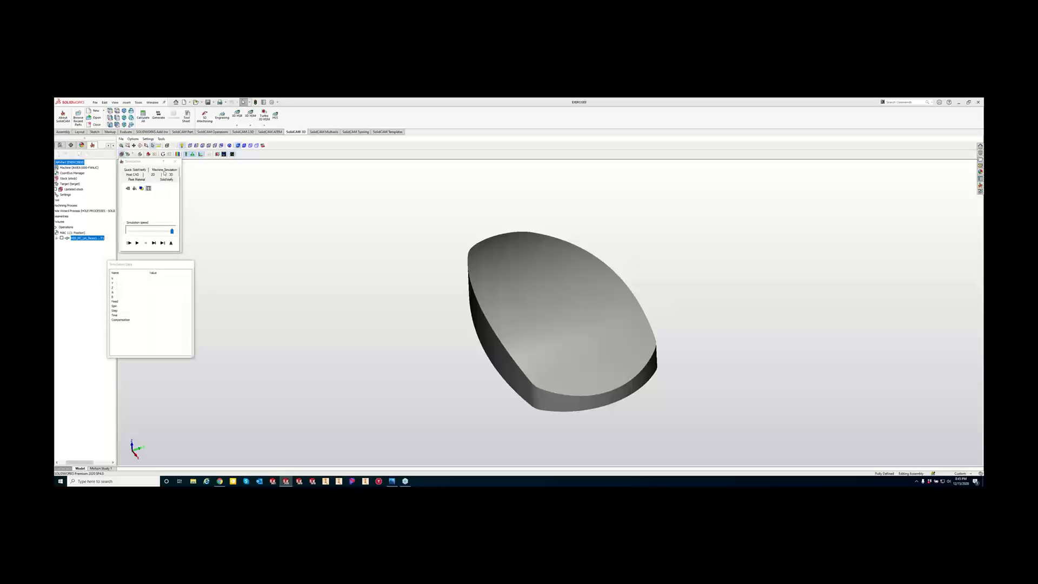
left_click(137, 243)
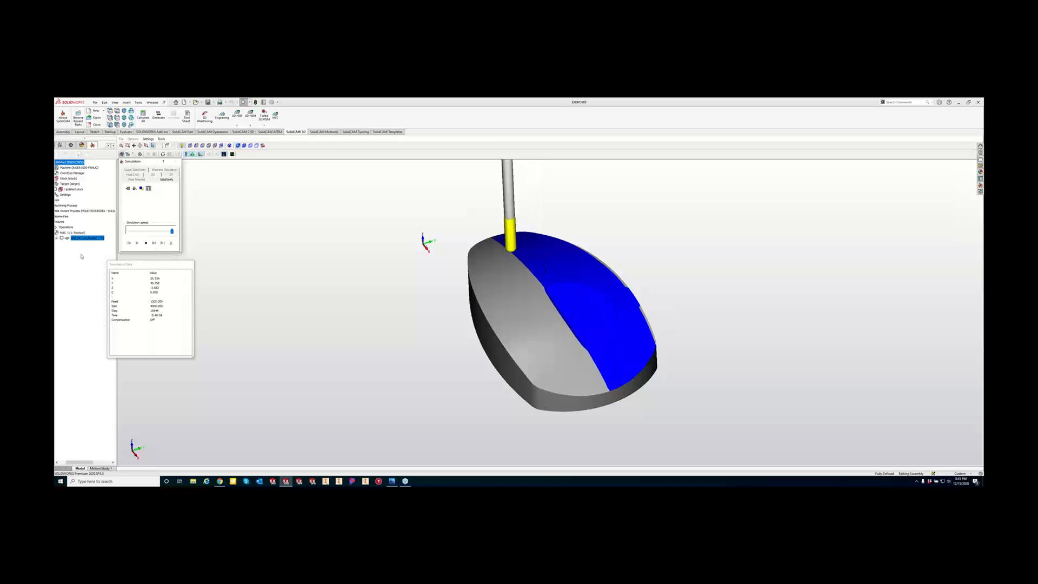
left_click(177, 161)
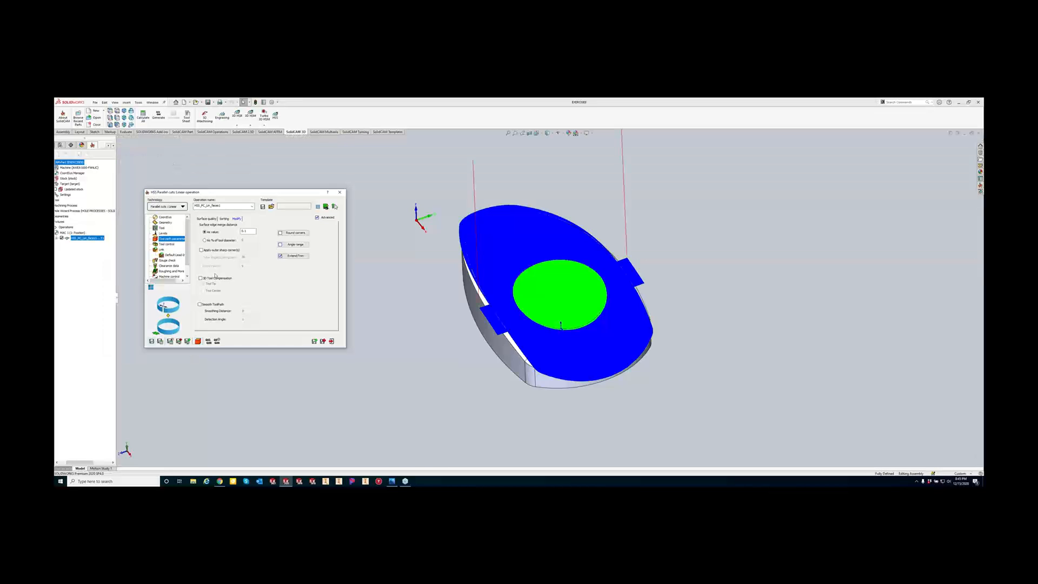
Set the start and end values of the tangential and side extensions to 200% of tool diameter and recalculate the tool path.
left_click(295, 256)
double_click(219, 255)
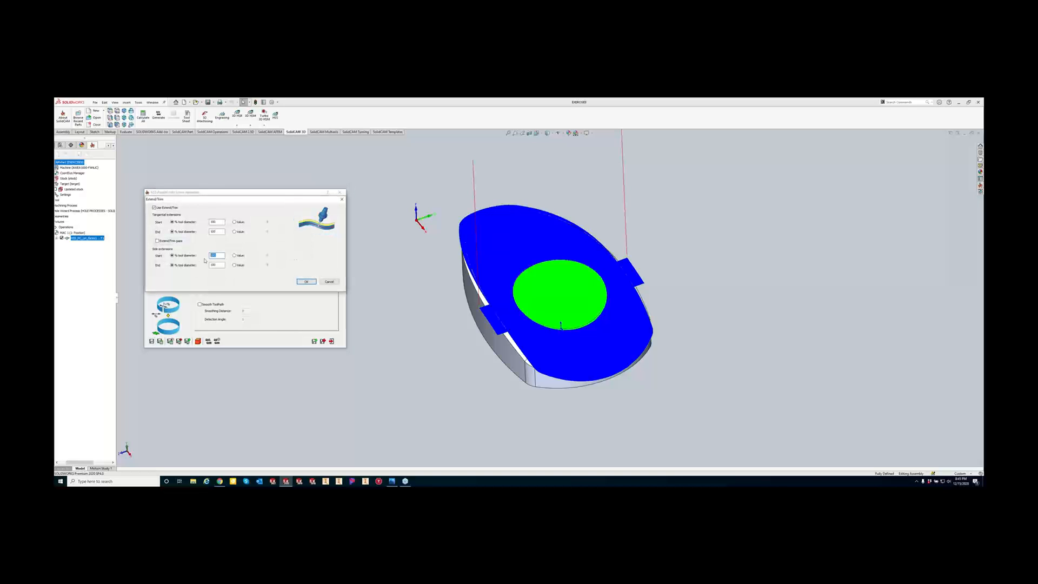
type("200")
key("Tab")
type("200")
double_click(218, 221)
type("200")
key("Tab")
type("200")
left_click(303, 281)
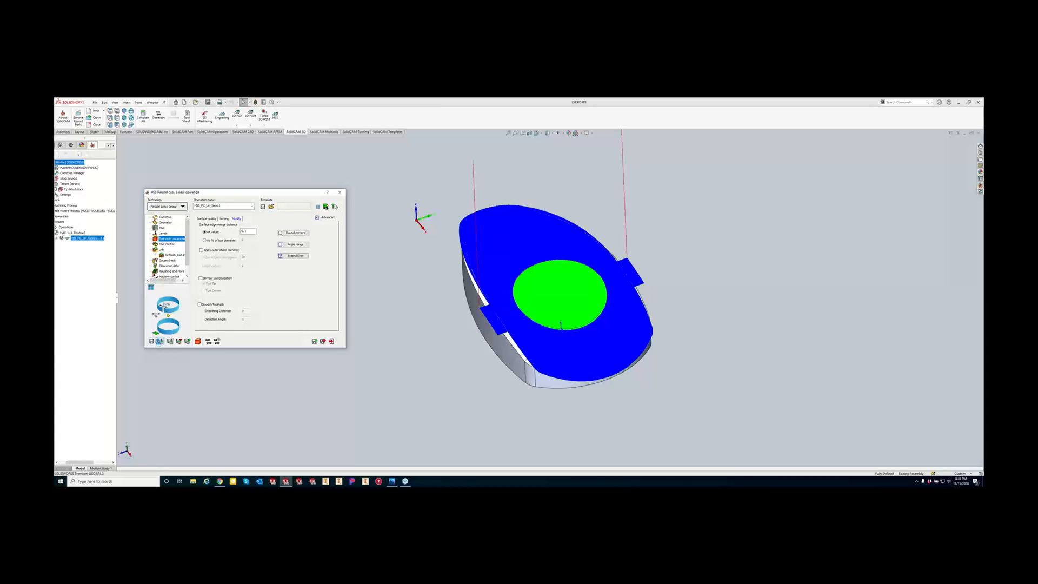
left_click(160, 341)
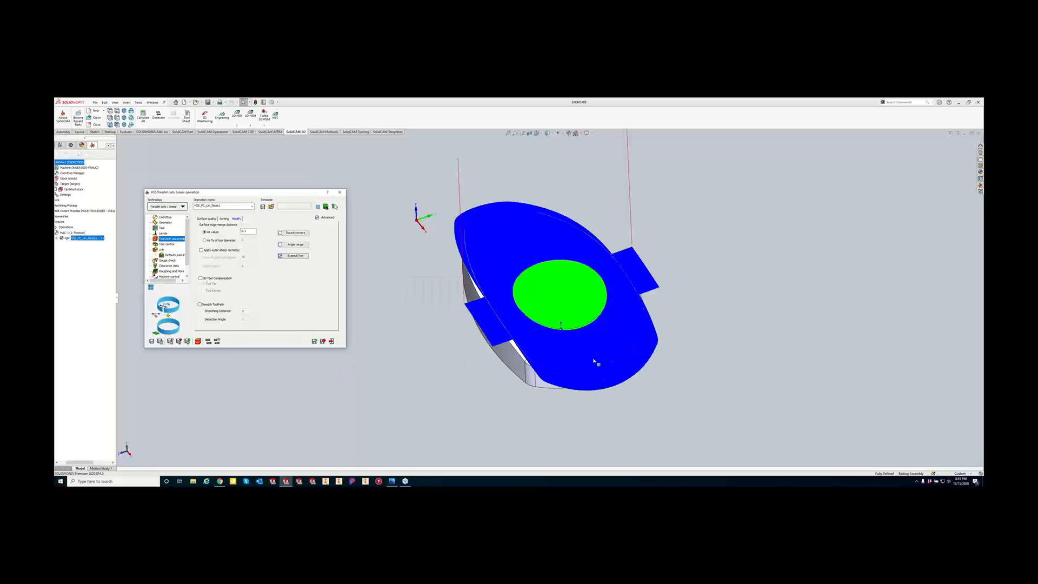
middle_click_drag(594, 361, 586, 397)
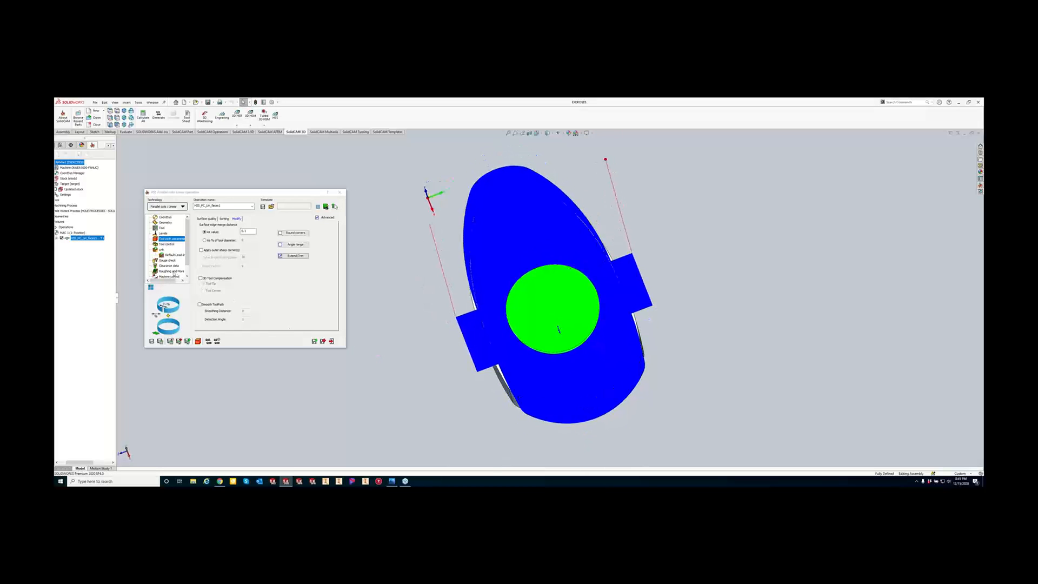
Enable avoiding air cuts in the operation's stock definition, recalculate, and toggle the tool path display to check the result.
left_click(171, 271)
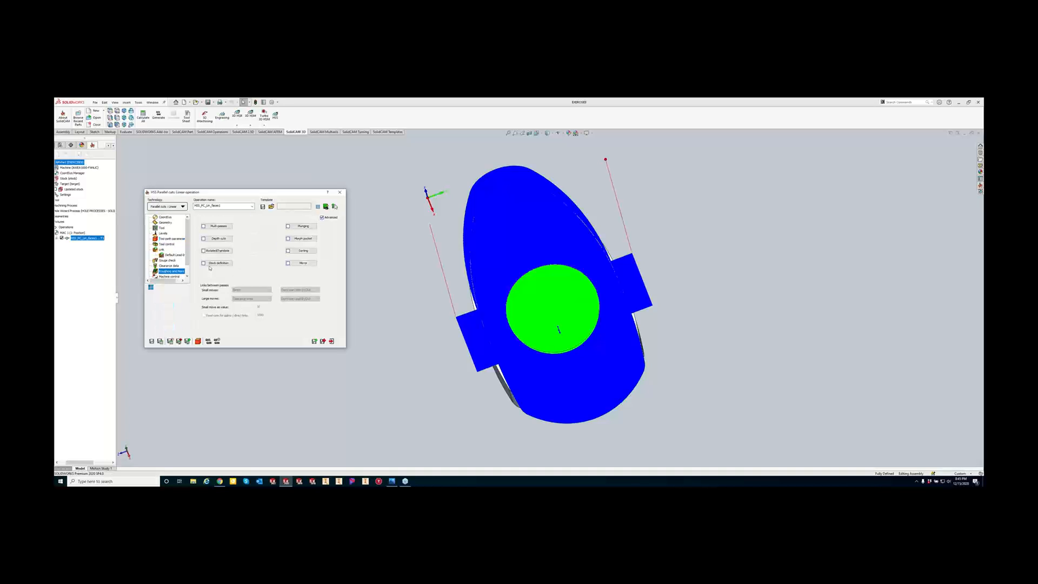
left_click(212, 263)
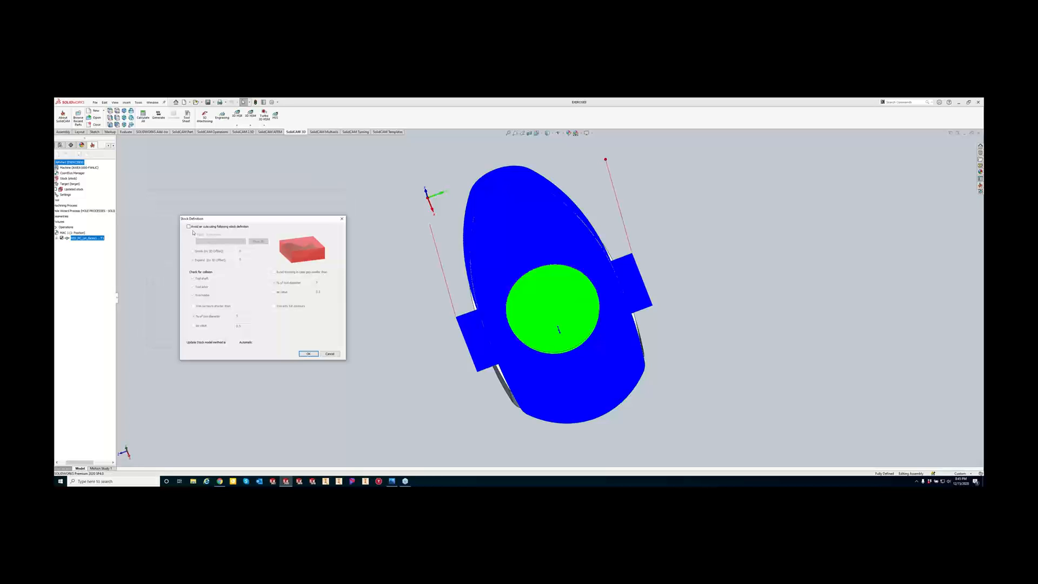
left_click(189, 227)
left_click(308, 354)
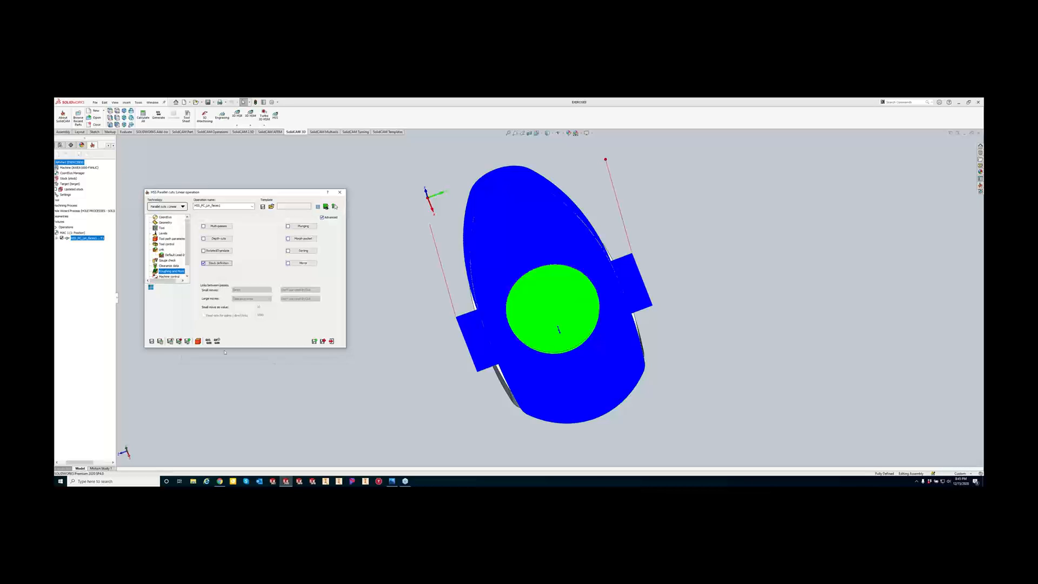
left_click(160, 341)
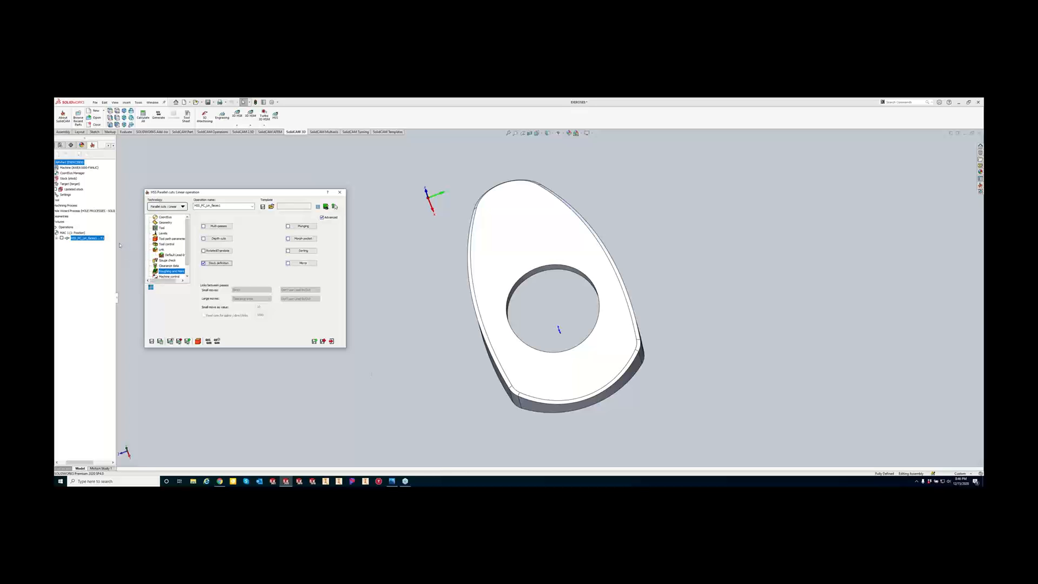
left_click(61, 239)
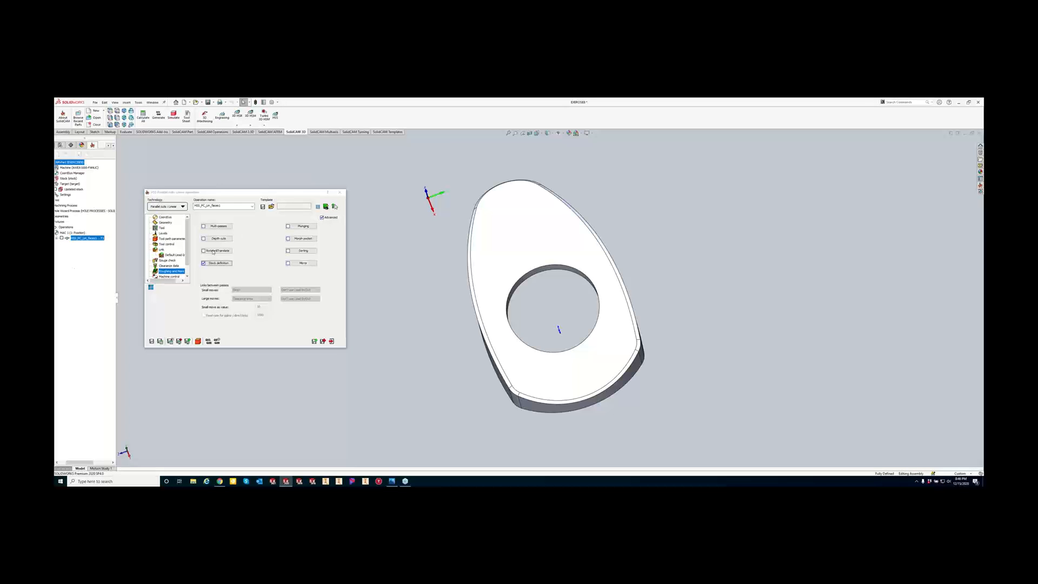
left_click_drag(244, 195, 288, 195)
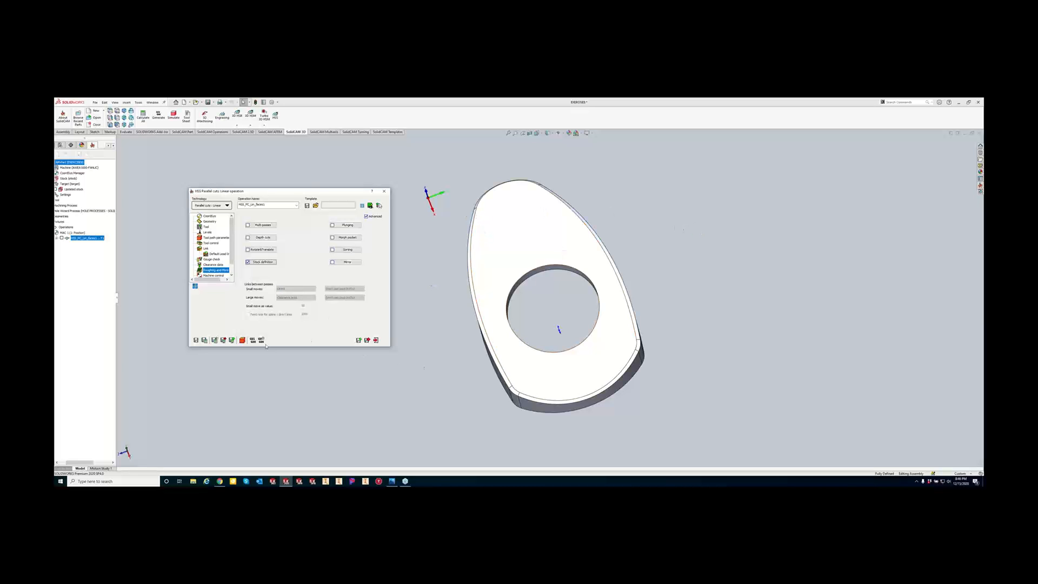
Show the stock of the operation's stock definition in 3D, turn off avoiding air cuts and accept the definition.
left_click(270, 263)
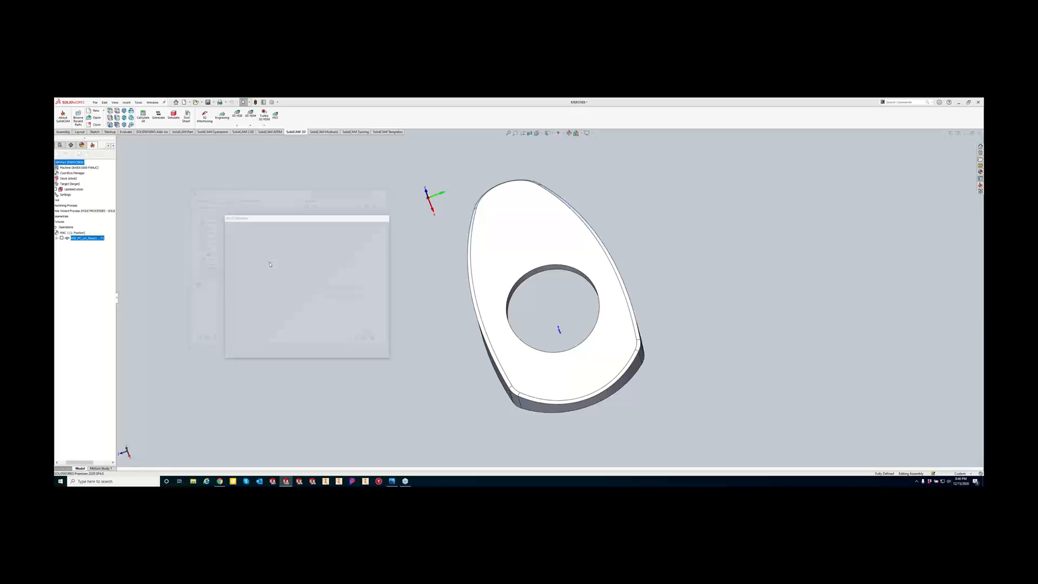
left_click(233, 225)
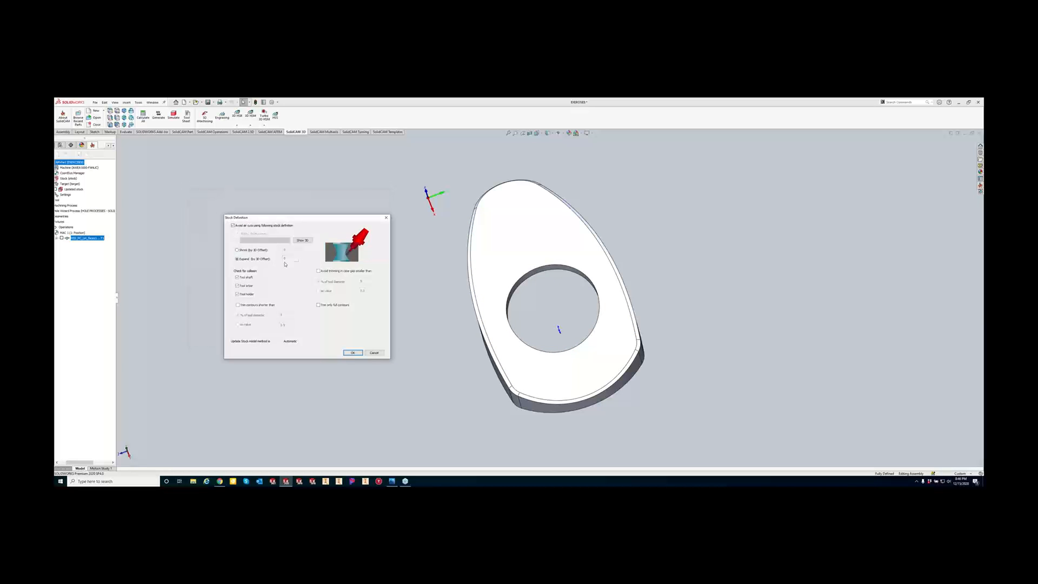
left_click(233, 226)
left_click(303, 240)
middle_click_drag(350, 289, 350, 280)
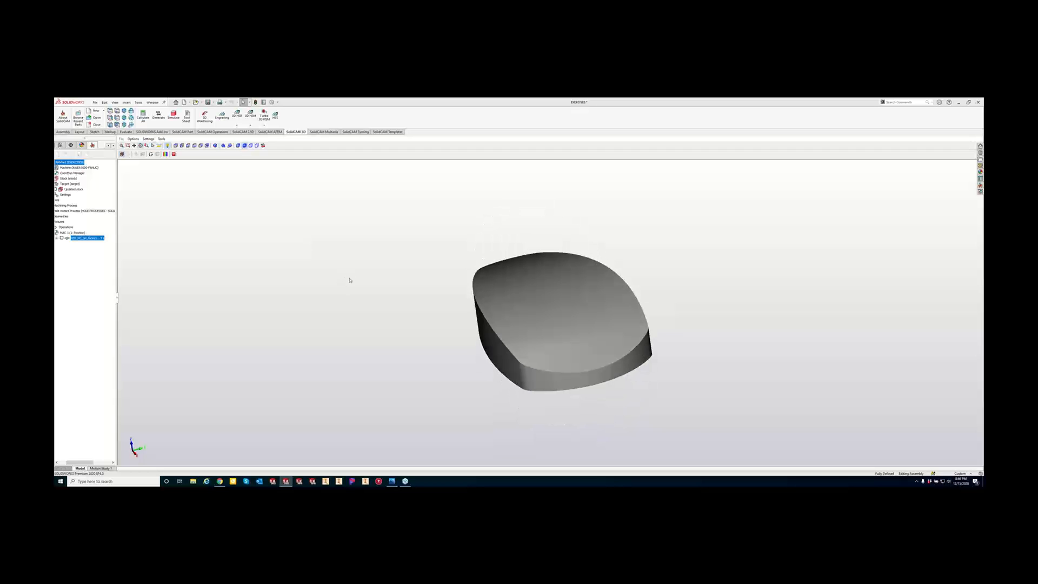
left_click(174, 154)
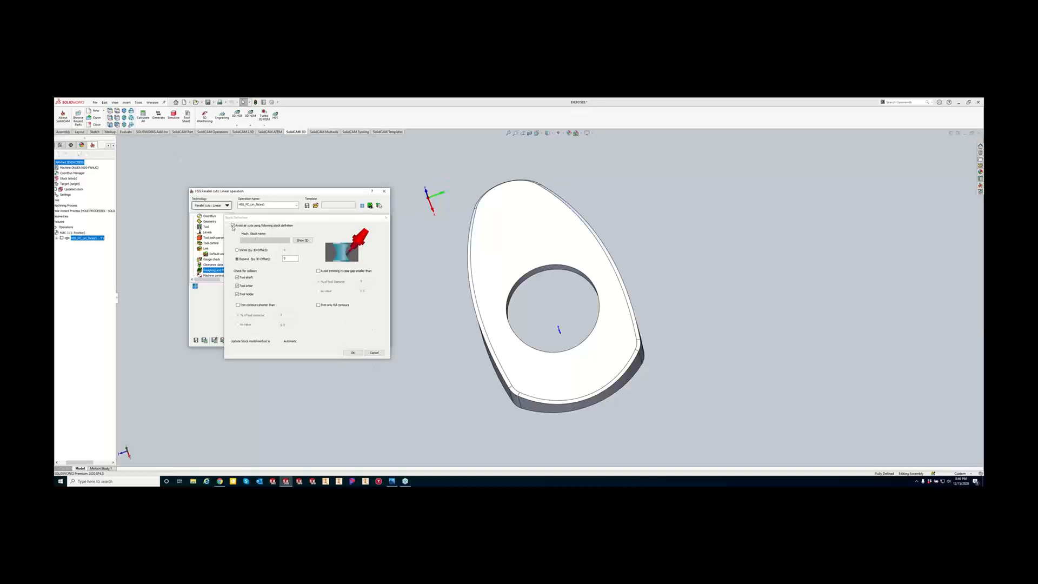
left_click(233, 226)
left_click(351, 353)
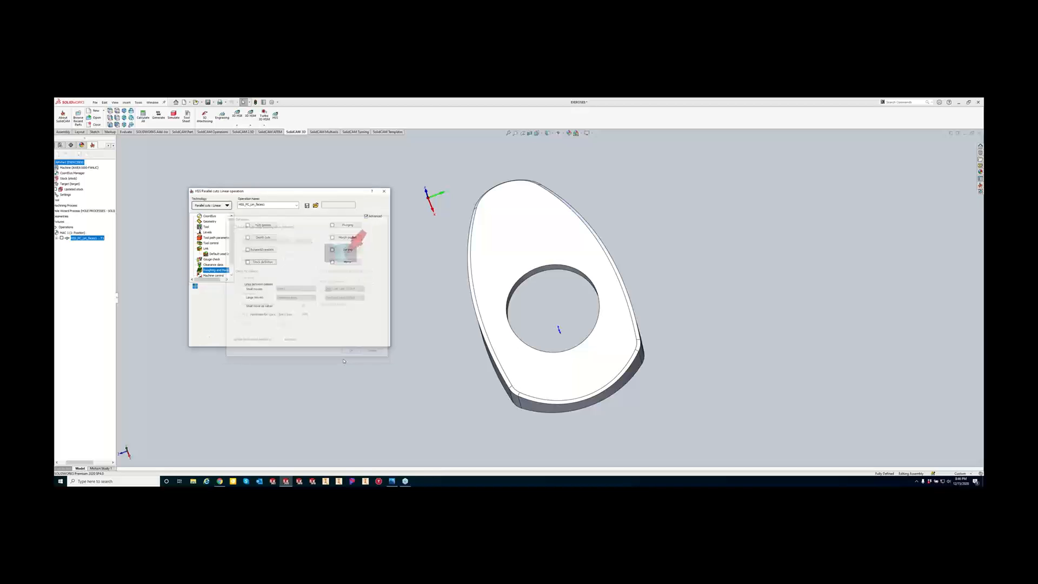
Set the Extend/Trim extensions in the tool path parameters to 100% of tool diameter and recalculate the tool path.
left_click(207, 243)
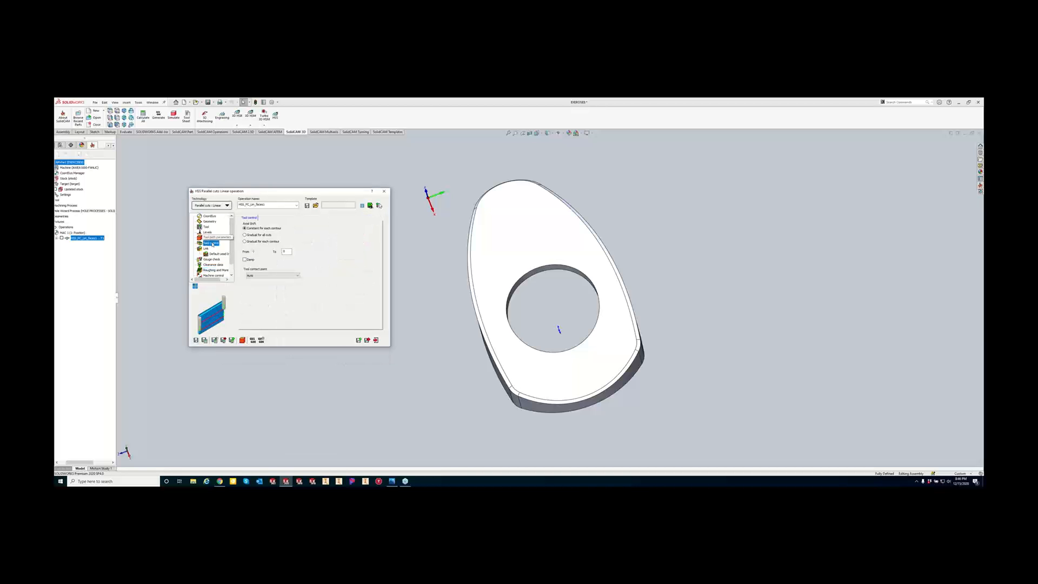
left_click(214, 238)
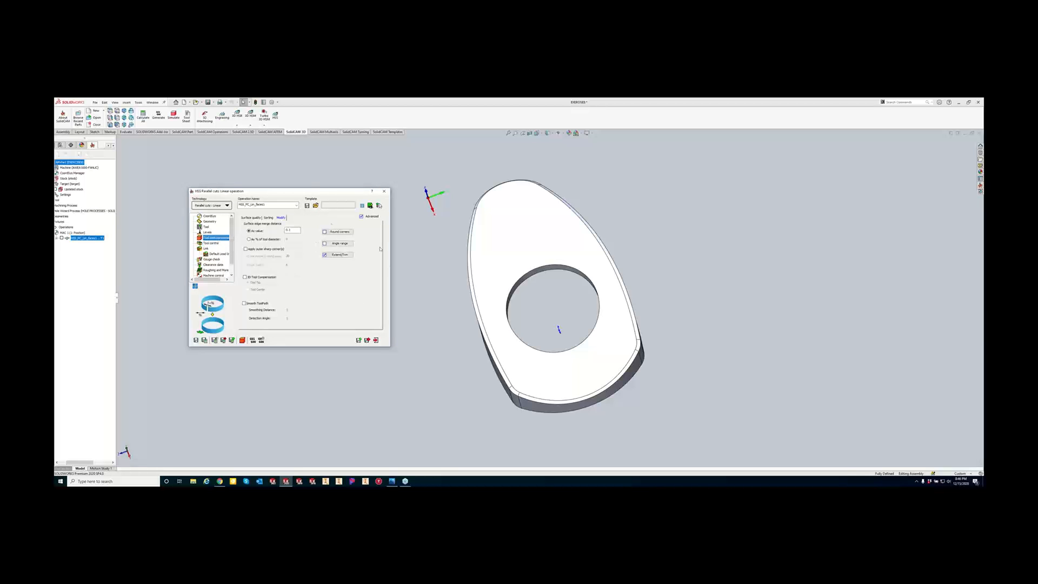
left_click(340, 254)
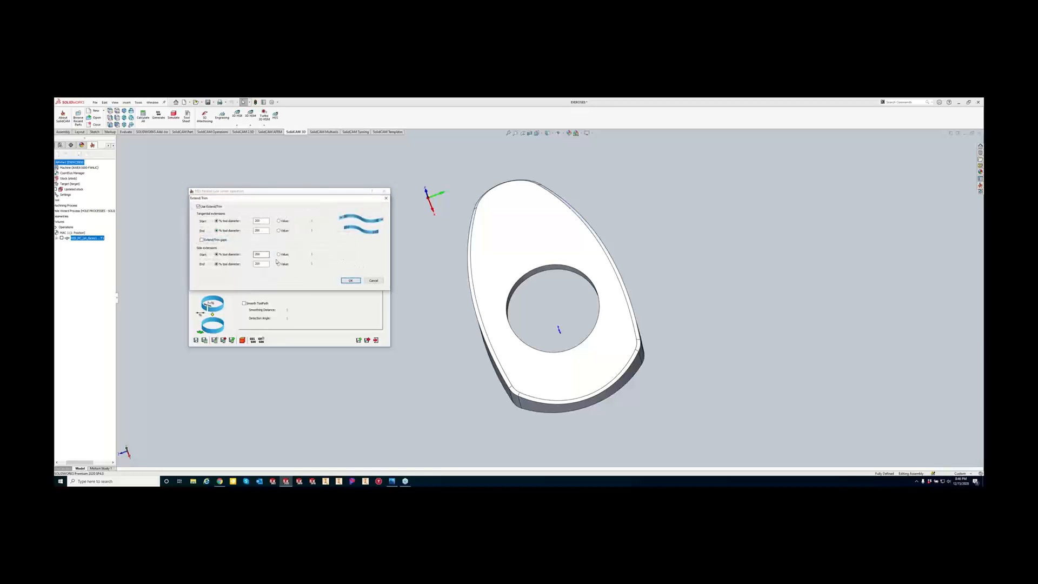
left_click_drag(269, 263, 230, 265)
type("1")
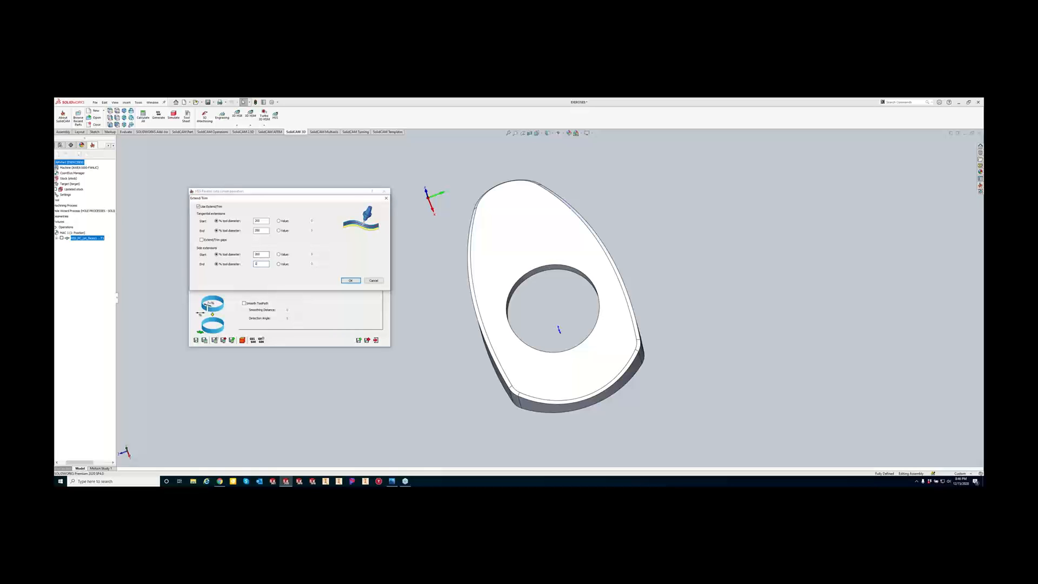
left_click_drag(266, 255, 243, 229)
type("100100")
left_click(350, 281)
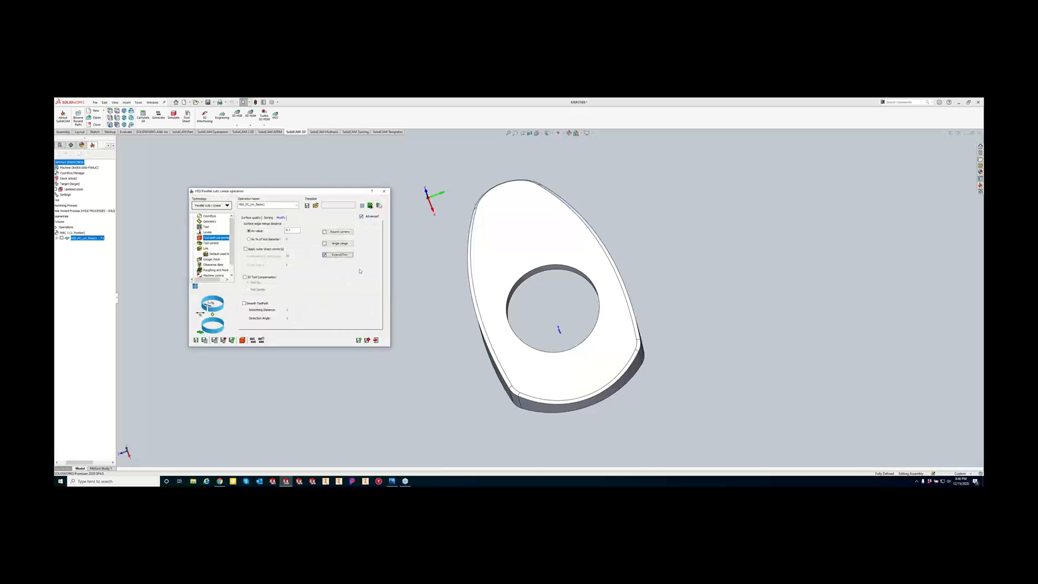
left_click(204, 340)
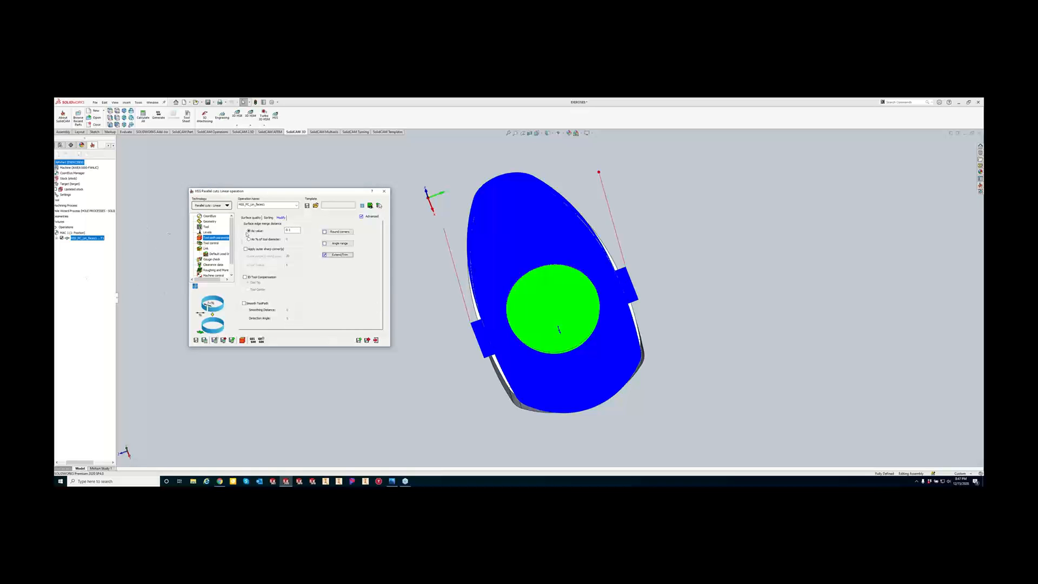
Try a constant axial shift for each contour in the tool control, recalculate, check the shifted path, and reset the shift to 0.
left_click(269, 218)
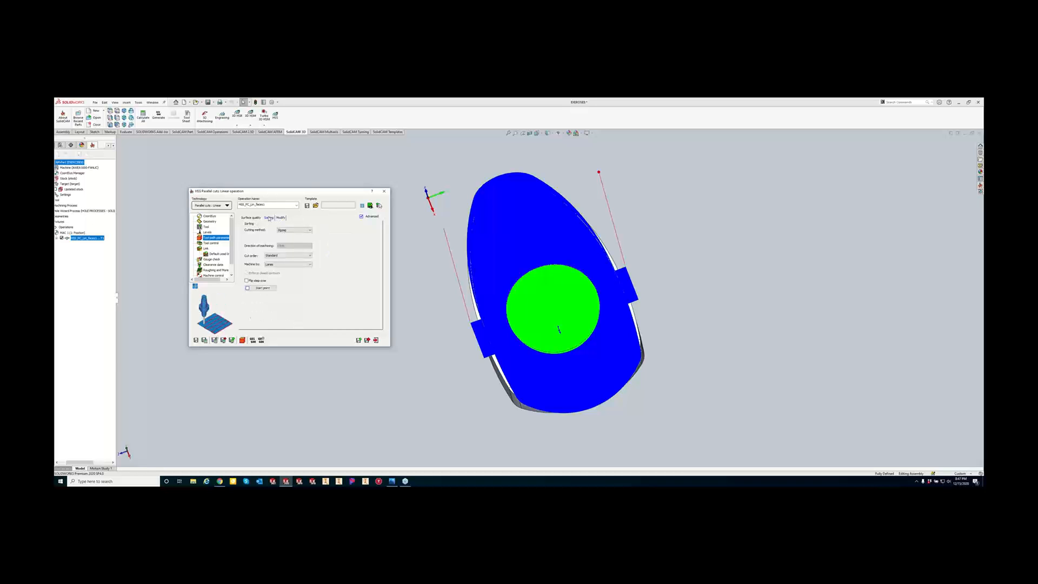
left_click(250, 217)
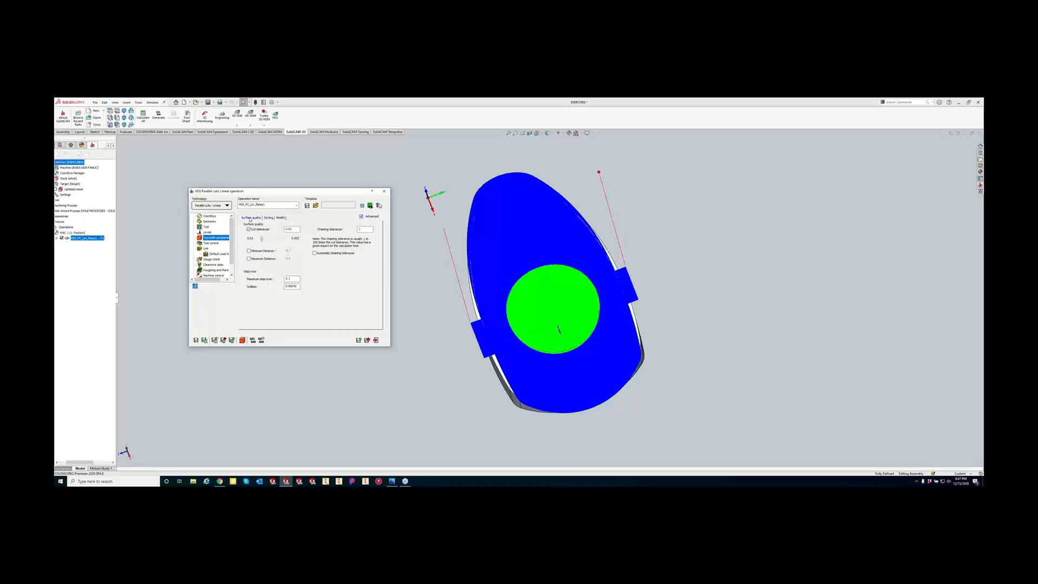
left_click(210, 244)
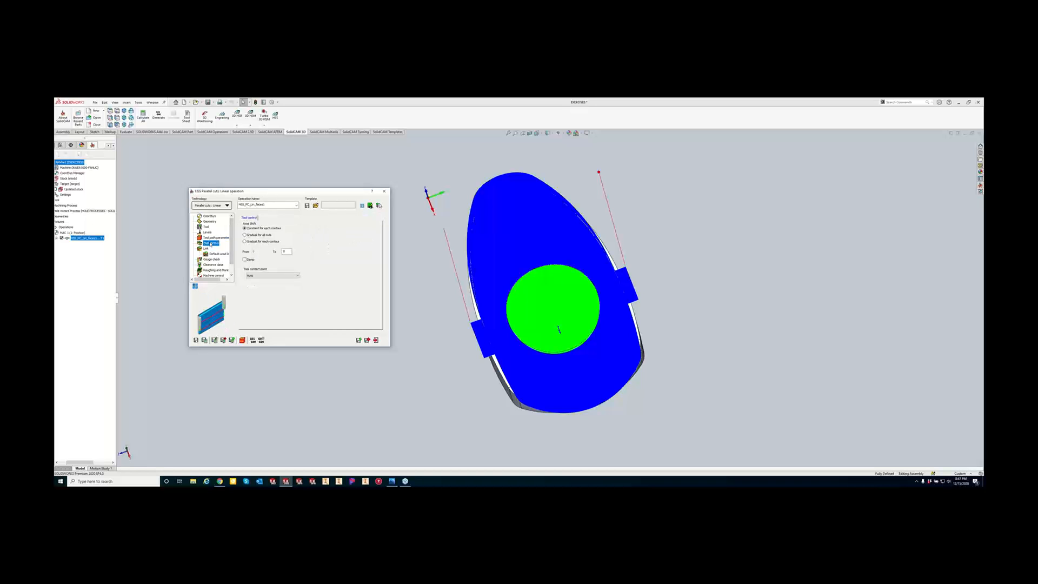
left_click(204, 341)
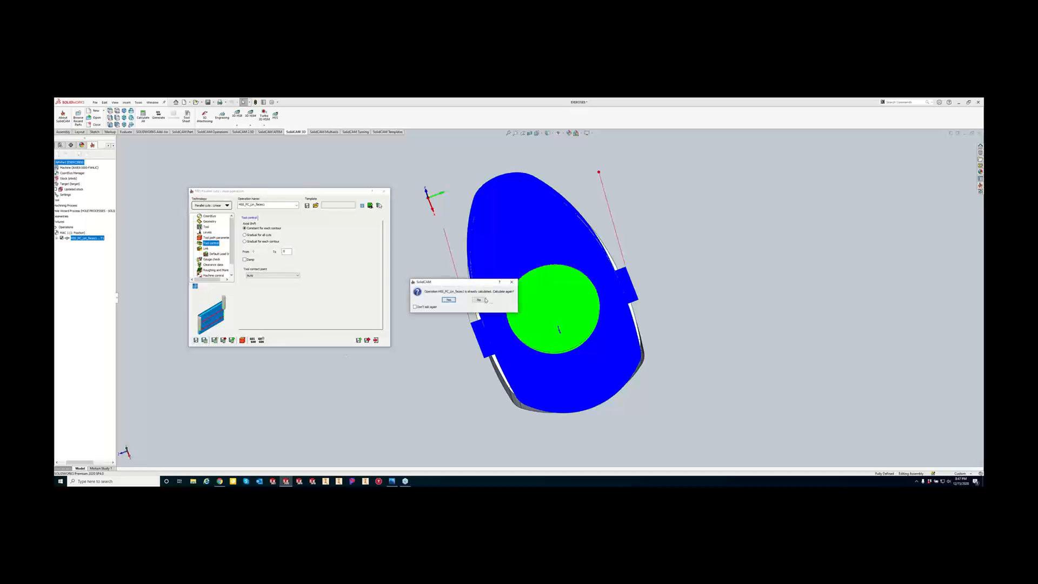
left_click(479, 300)
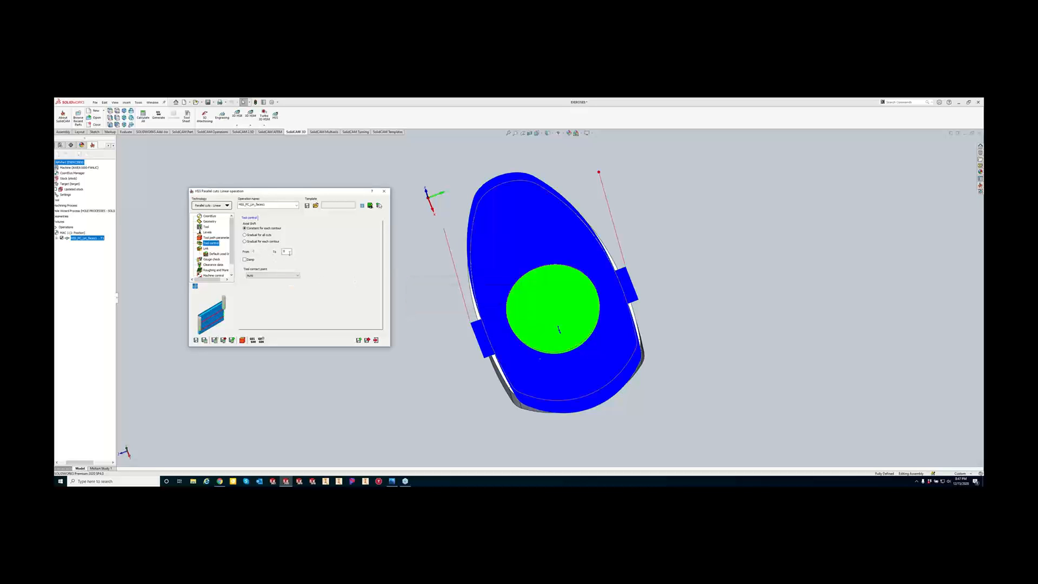
double_click(284, 252)
left_click(204, 340)
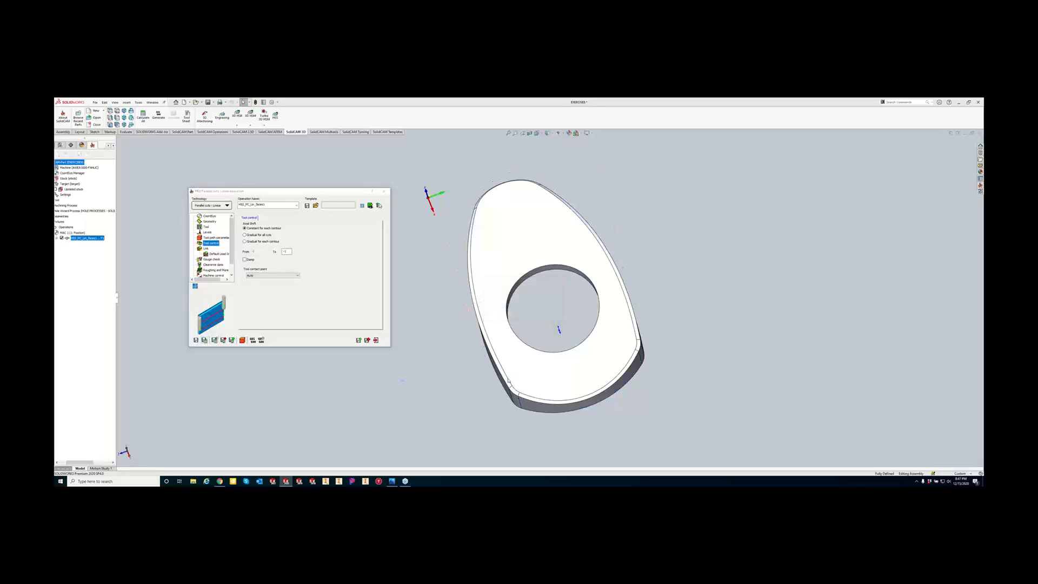
middle_click_drag(509, 385, 532, 292)
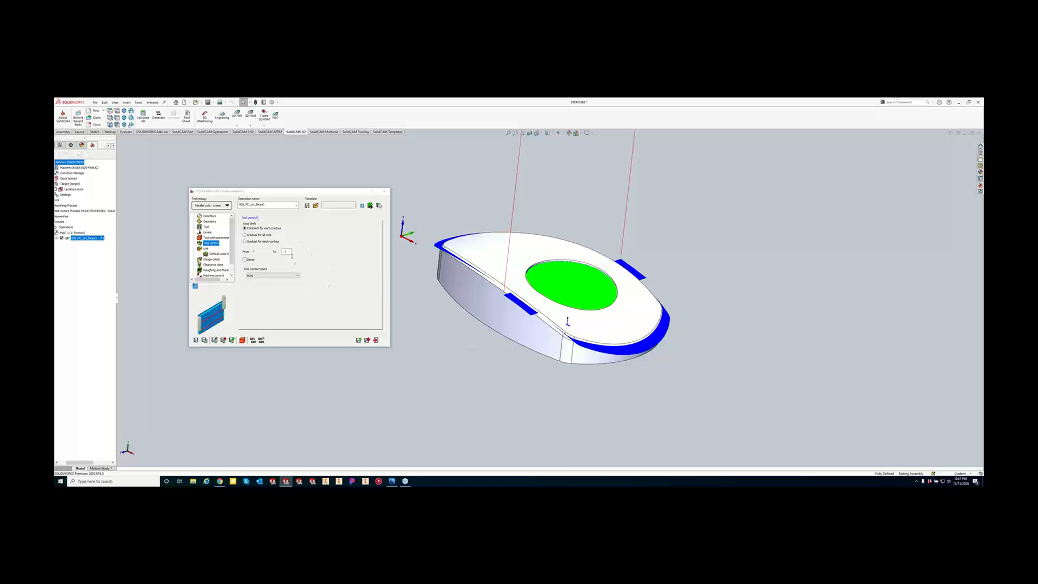
double_click(287, 251)
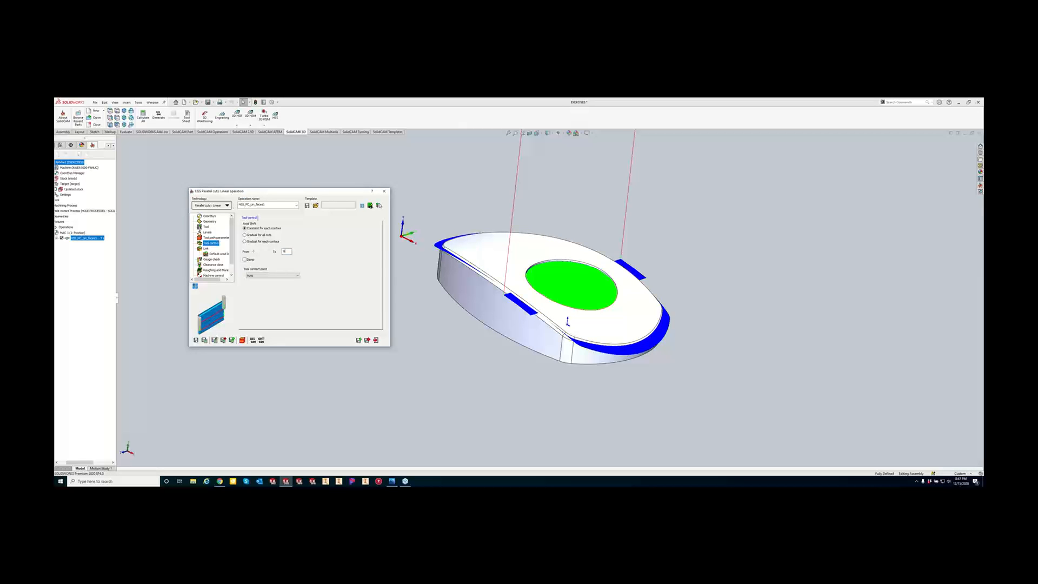
Set the drive surface offset in the geometry settings to -0.1, recalculate, and inspect the tool path against the plate's top surface.
left_click(210, 222)
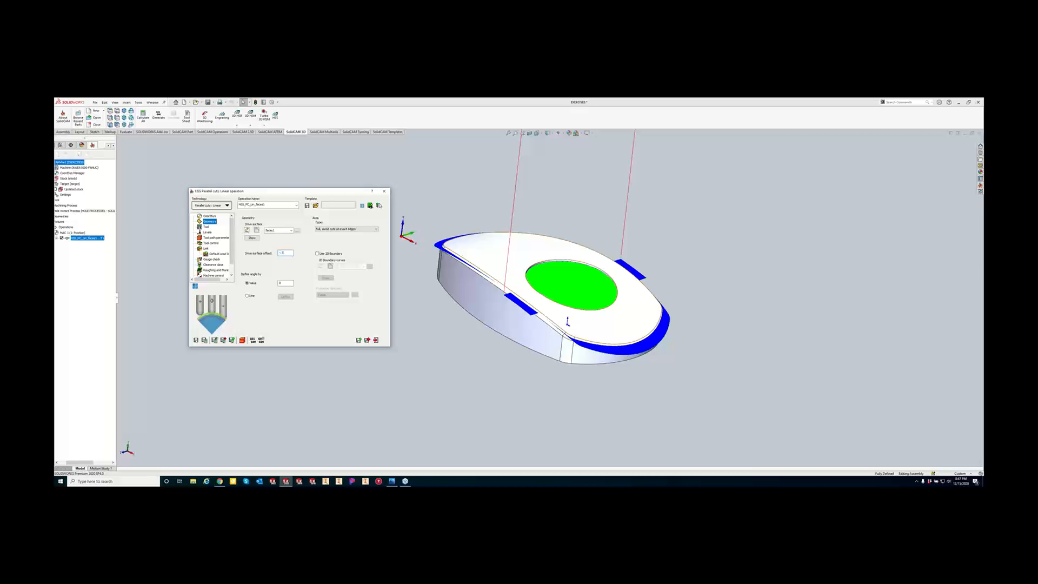
left_click(205, 340)
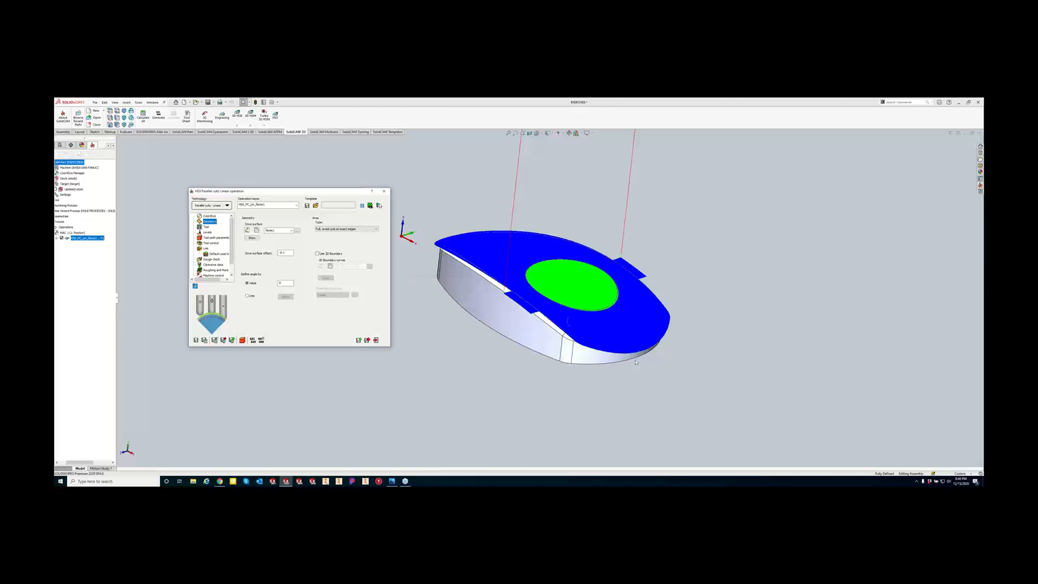
left_click(615, 324)
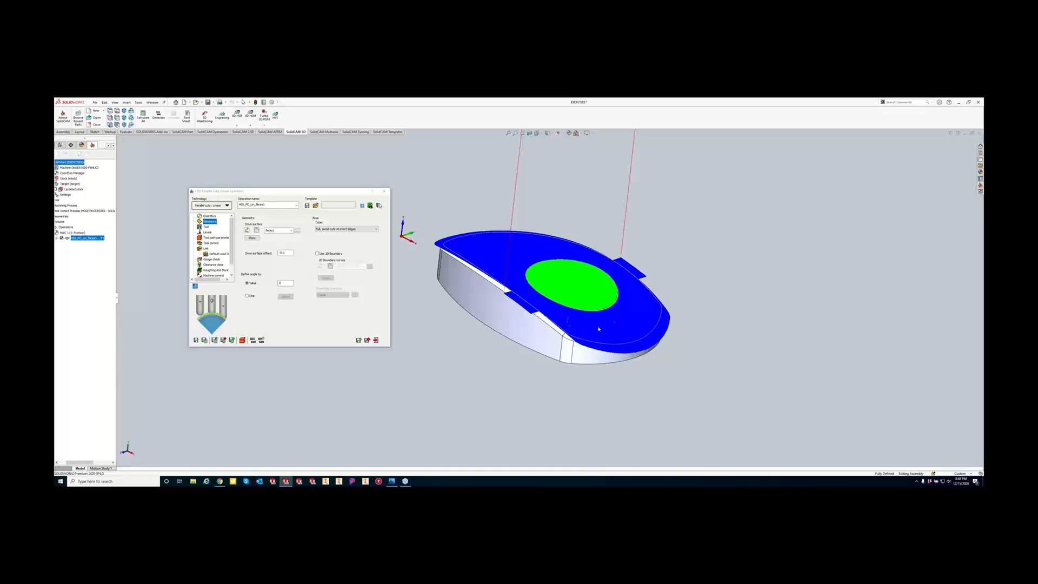
middle_click_drag(598, 328, 618, 301)
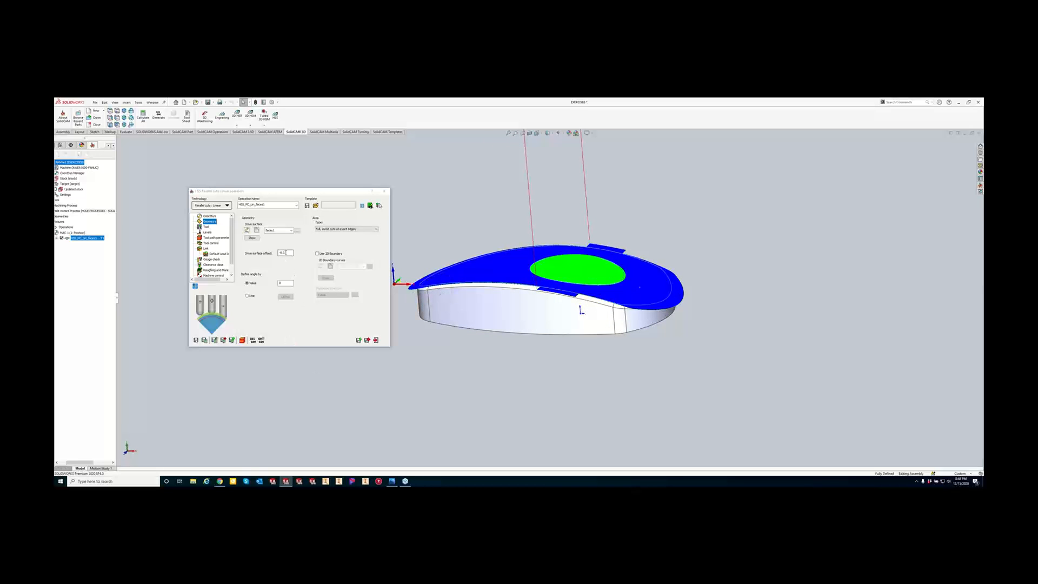
left_click(263, 253)
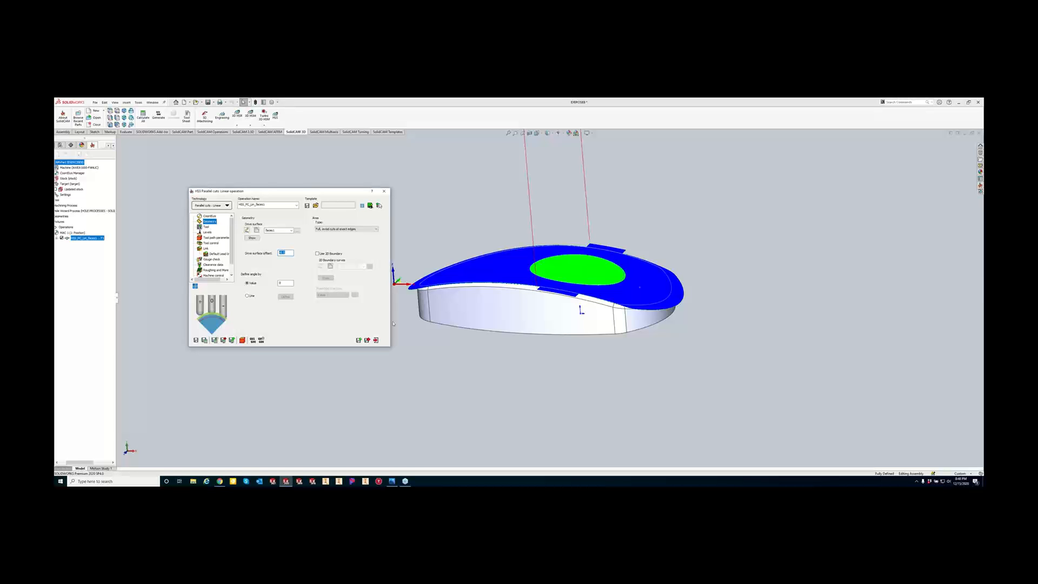
Run a SolidVerify simulation of the offset tool path, compare the machined stock with the target, and close the simulation.
left_click(242, 340)
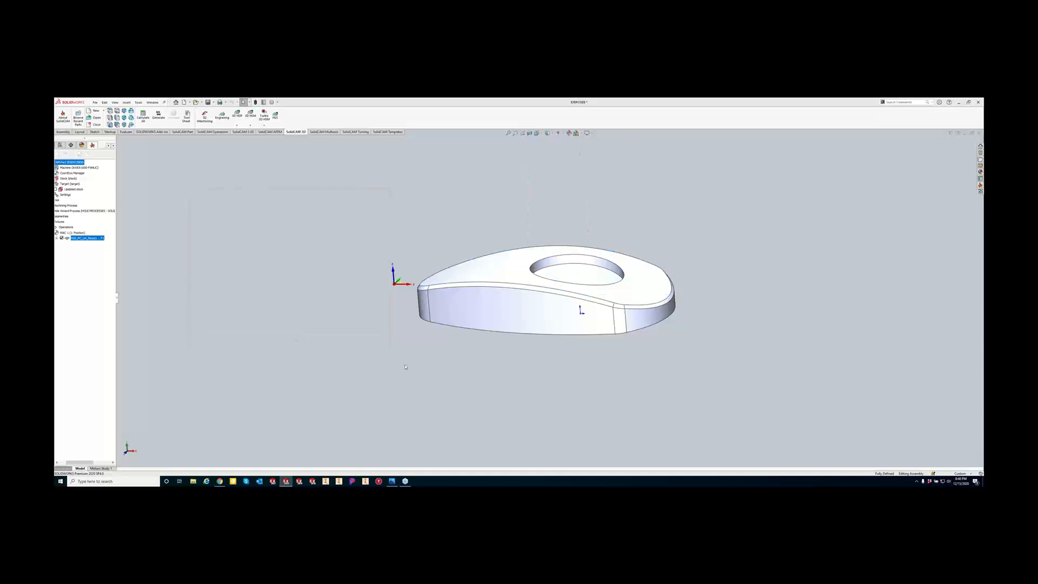
left_click(166, 169)
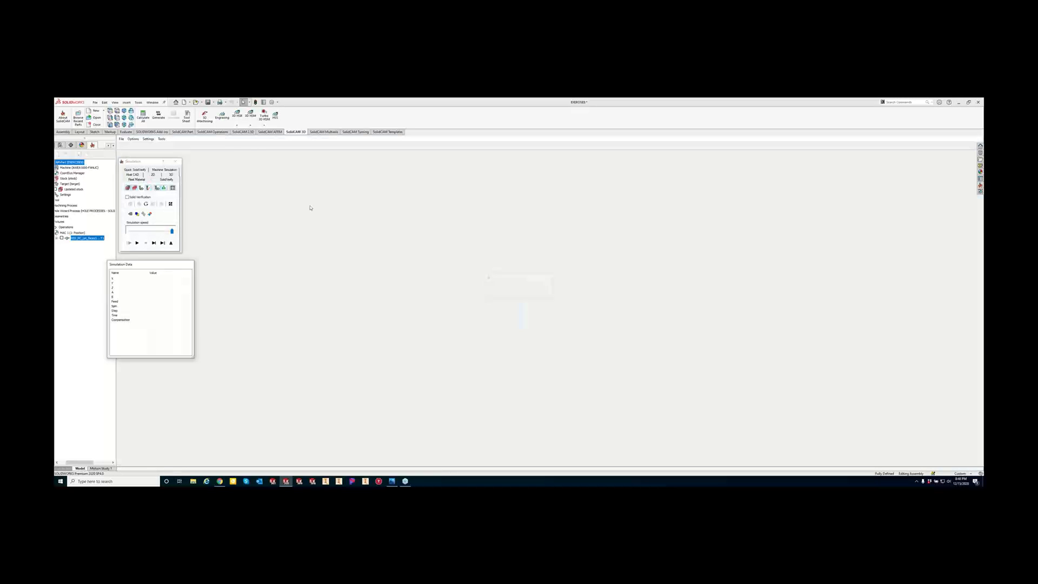
left_click(138, 243)
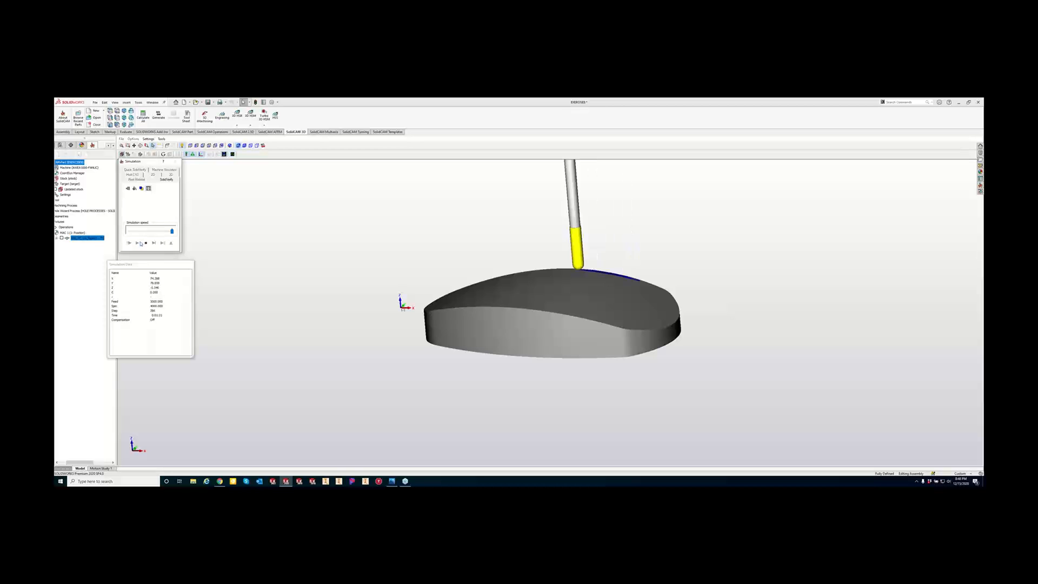
middle_click_drag(514, 308, 497, 318)
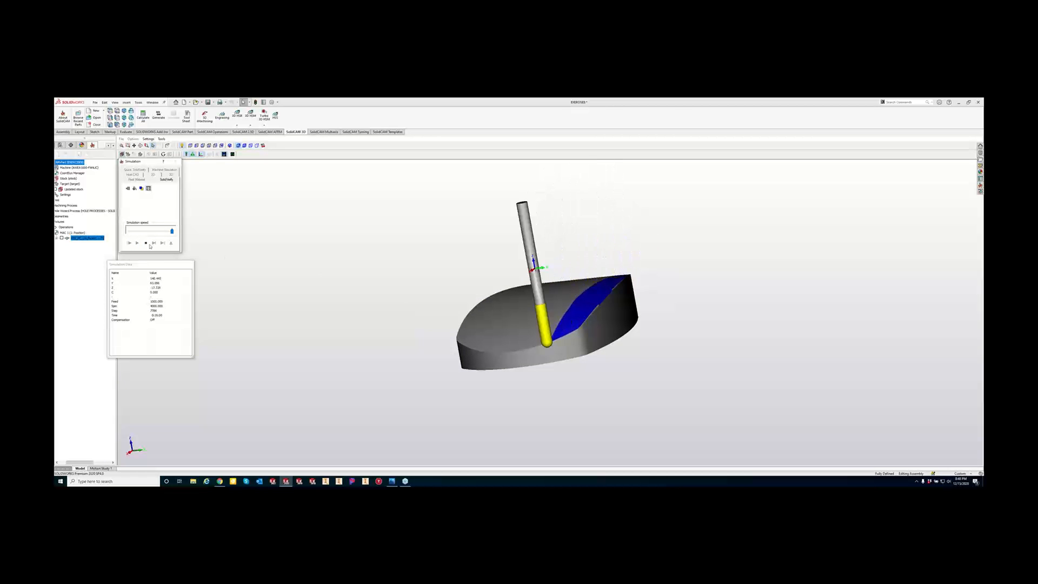
left_click(177, 155)
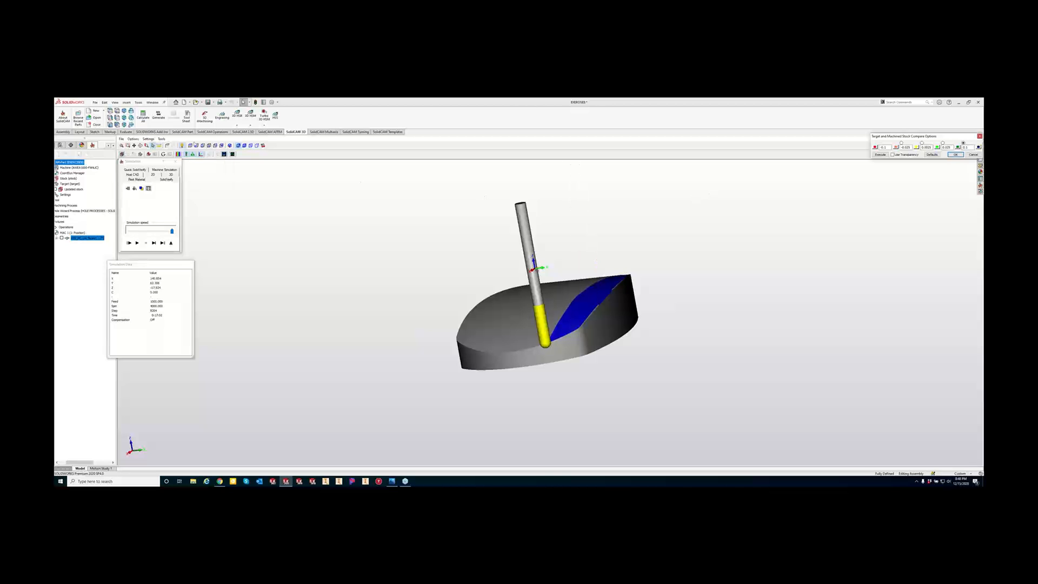
left_click(878, 154)
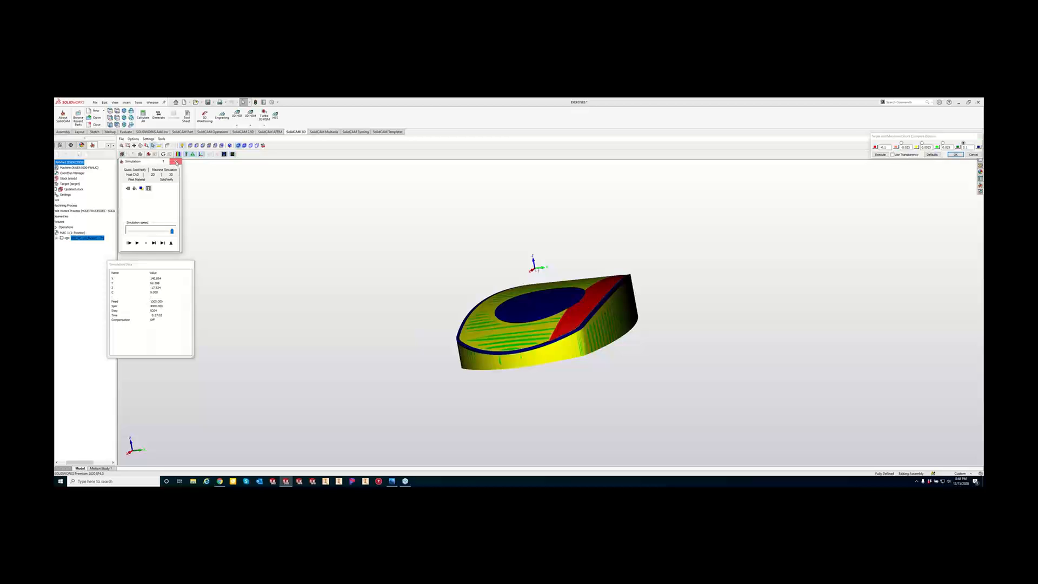
left_click(174, 161)
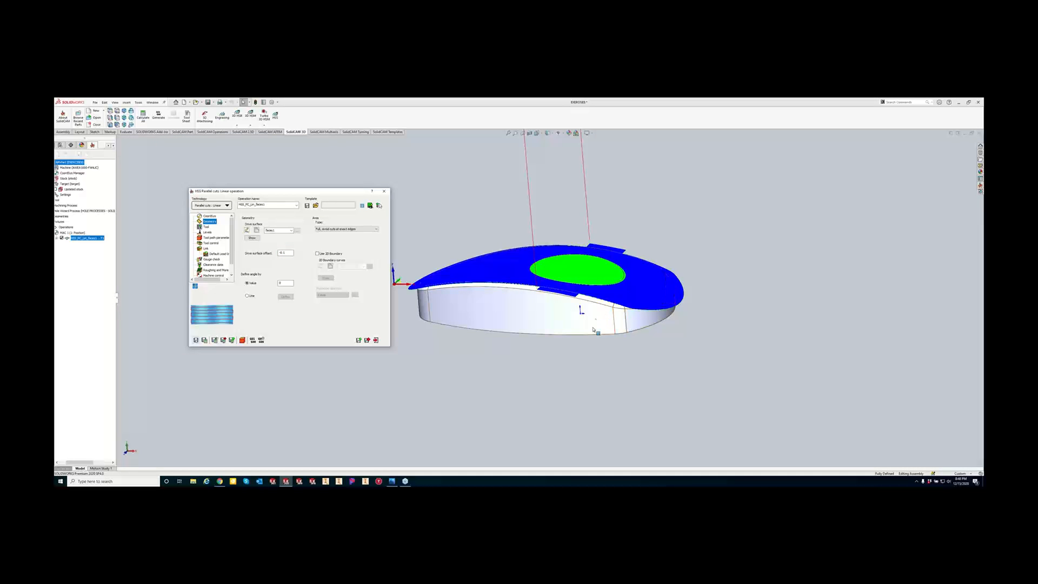
Save and copy the HSS Parallel Cuts operation, and set the copy's drive surface offset to 0.
left_click(283, 253)
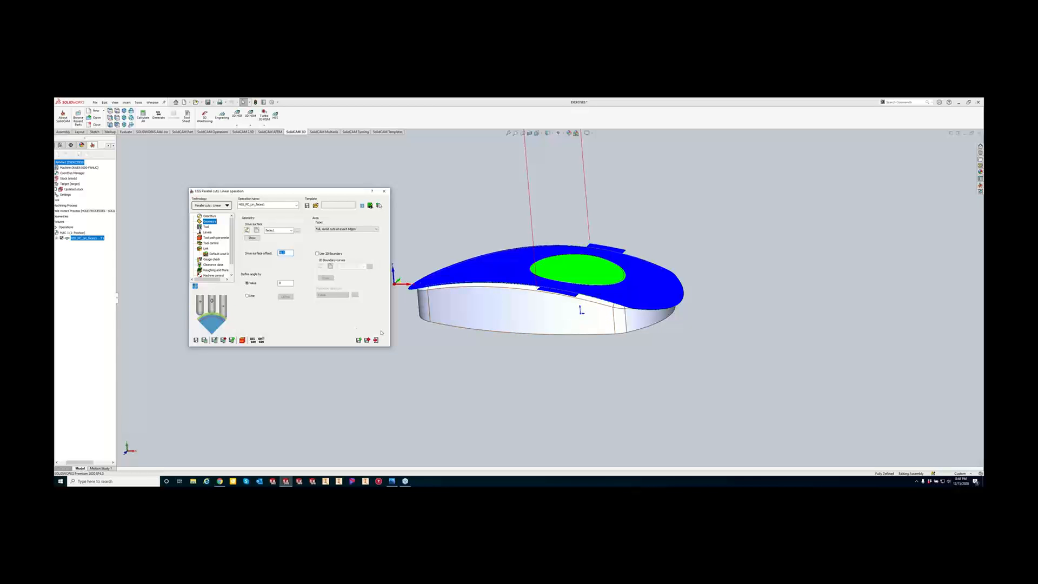
middle_click_drag(574, 313, 475, 386)
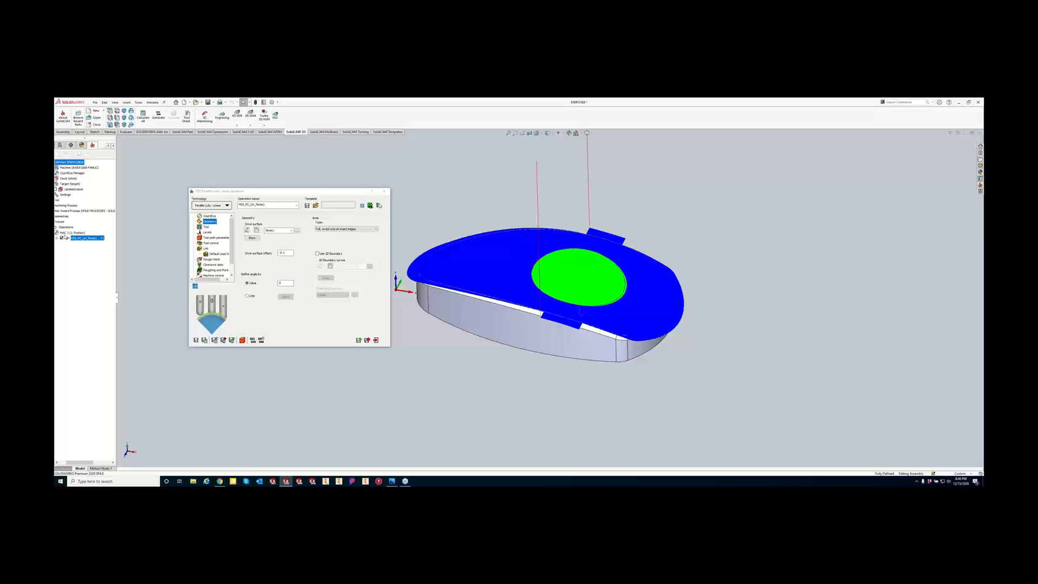
left_click(355, 339)
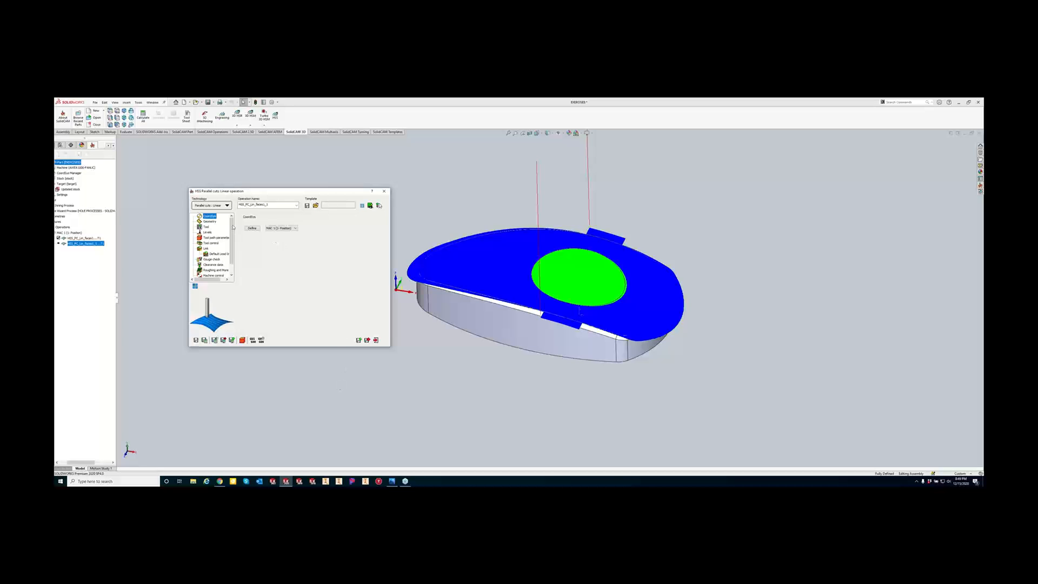
left_click(209, 221)
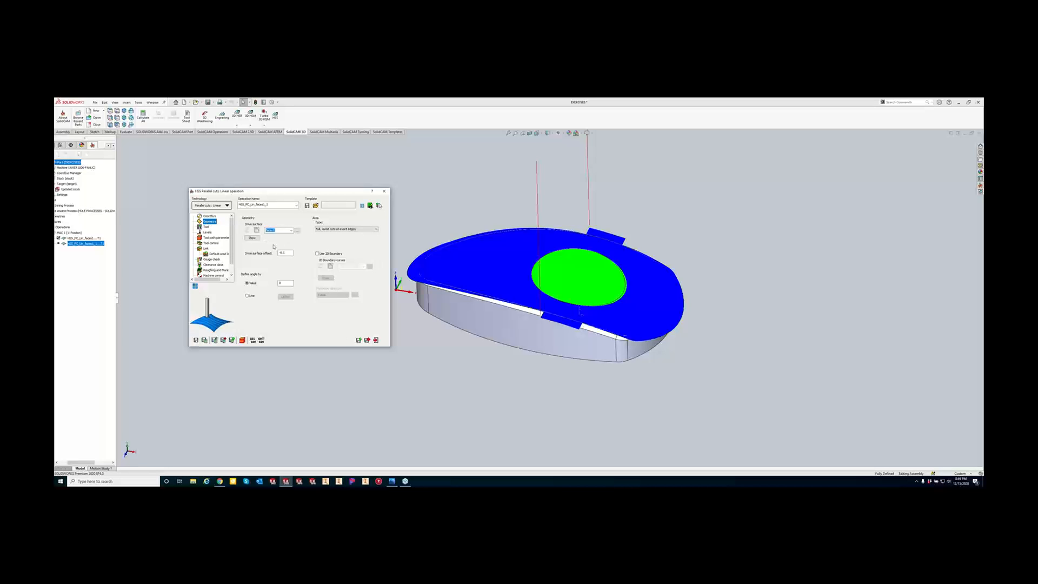
left_click_drag(289, 253, 253, 253)
type("0")
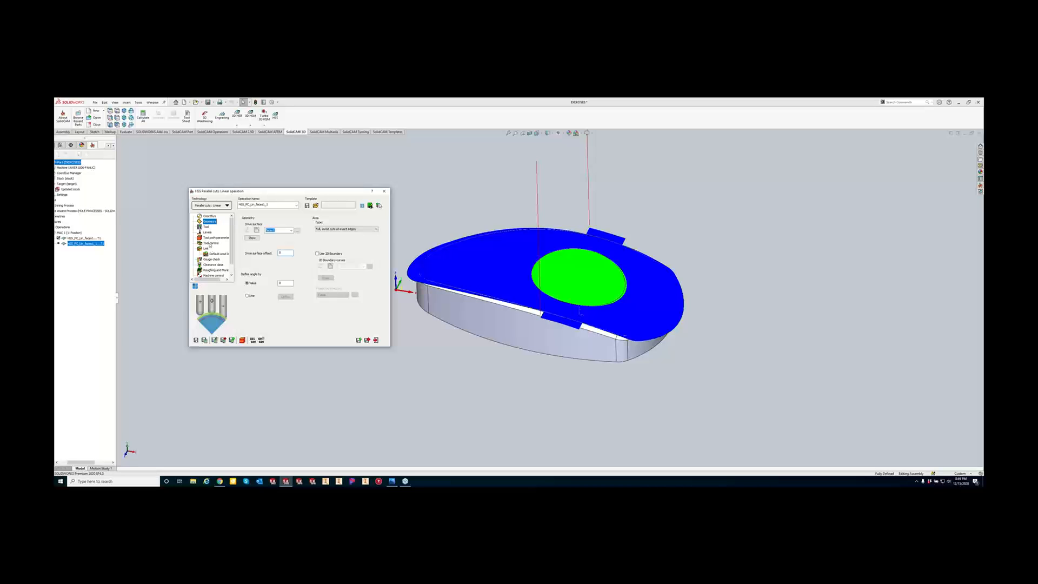
Set the copied operation's constant axial shift for each contour to -0.1 and calculate its tool path.
left_click(210, 243)
left_click_drag(288, 252, 263, 254)
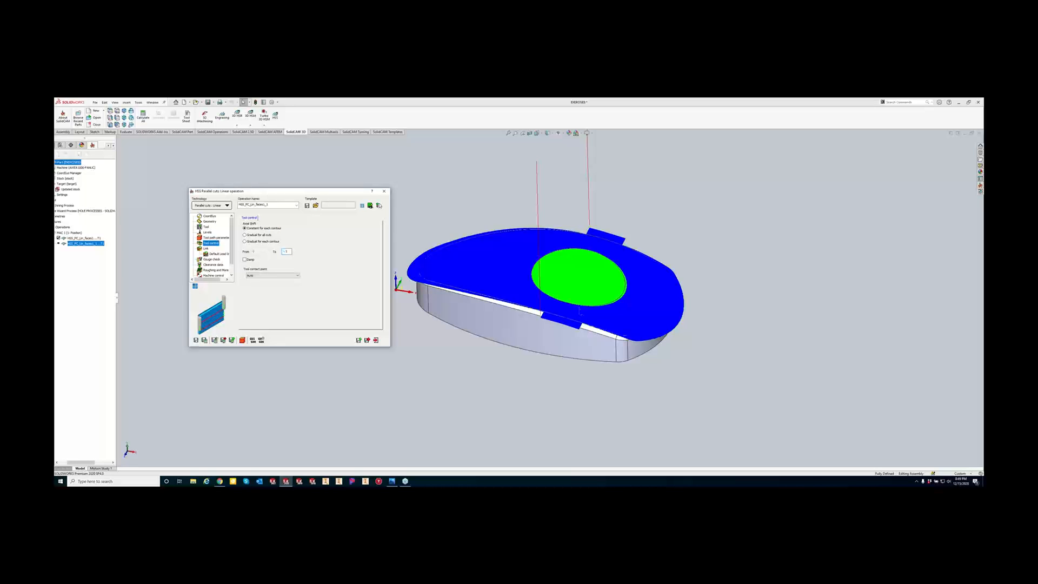
type("-0.1")
left_click(204, 340)
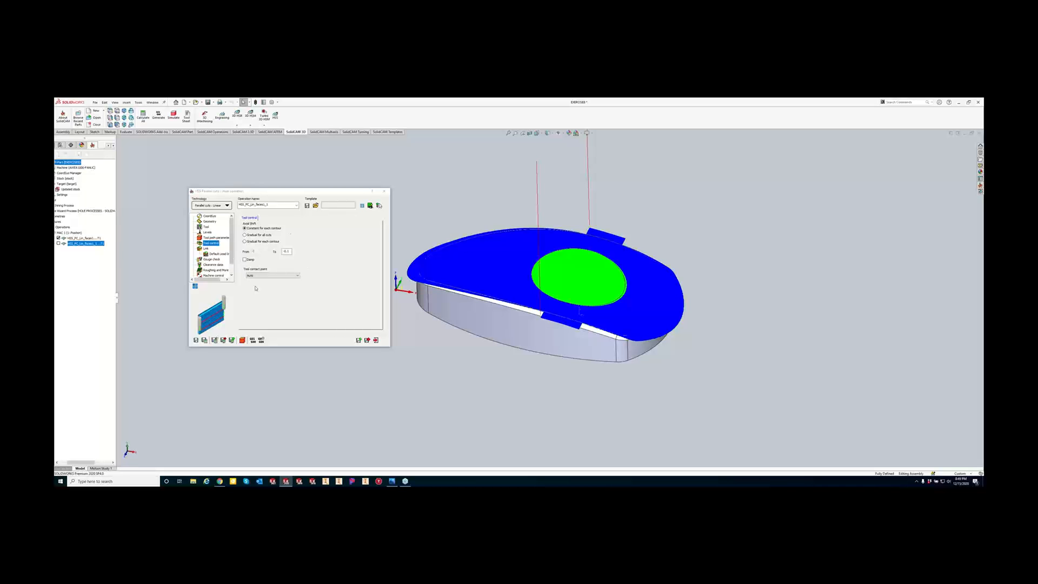
Duplicate the 6 mm ball nose mill, color the duplicate orange, assign it to the copied operation, and recalculate.
left_click(205, 228)
left_click(273, 297)
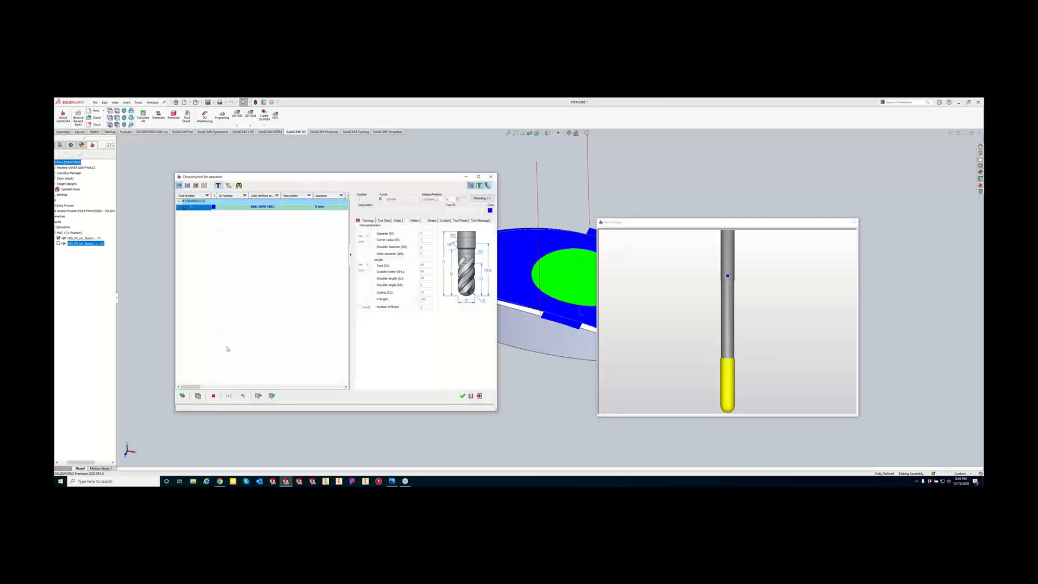
right_click(193, 211)
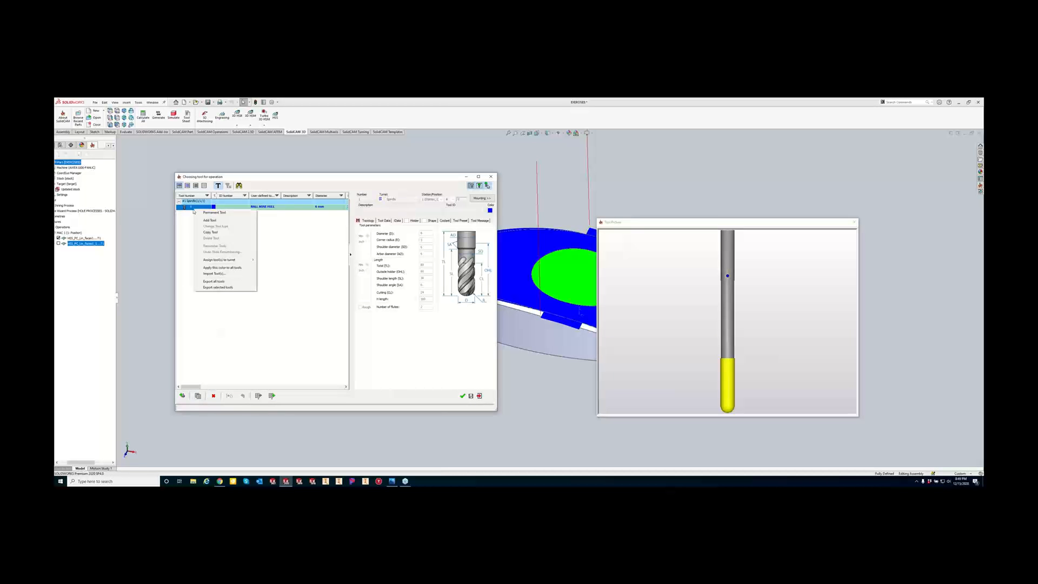
left_click(214, 234)
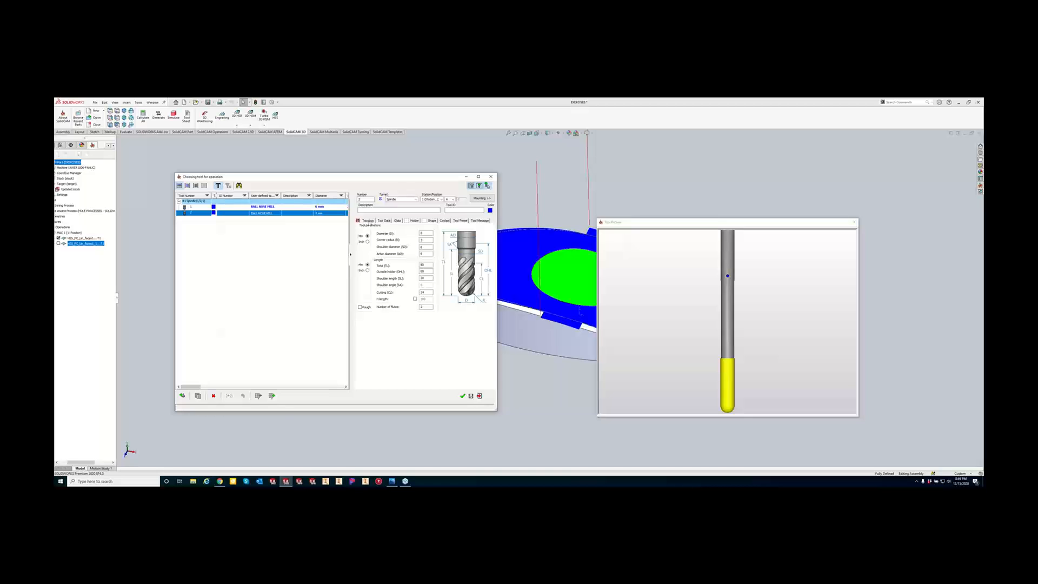
left_click(490, 211)
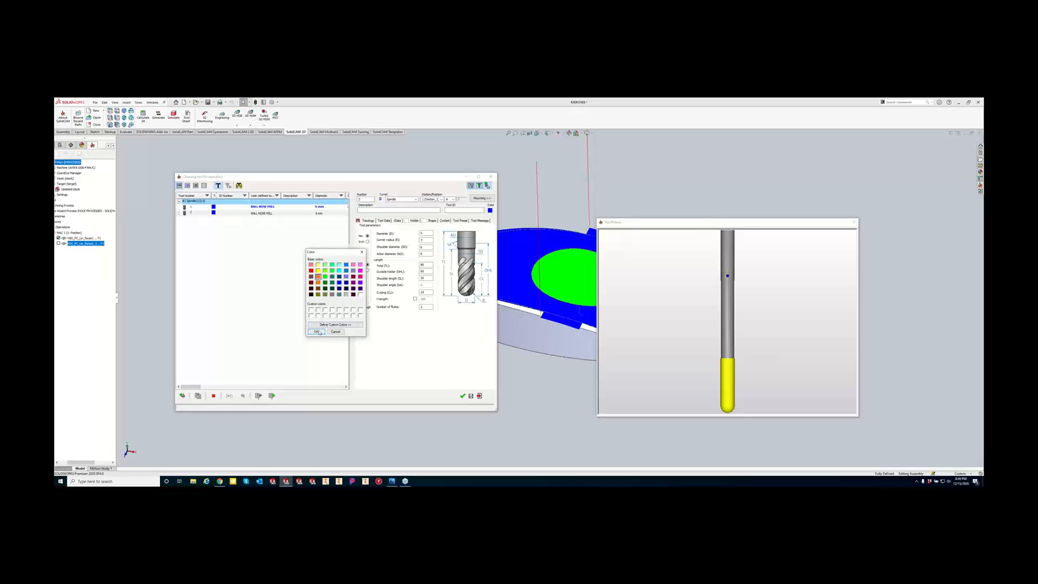
left_click(317, 331)
left_click(463, 396)
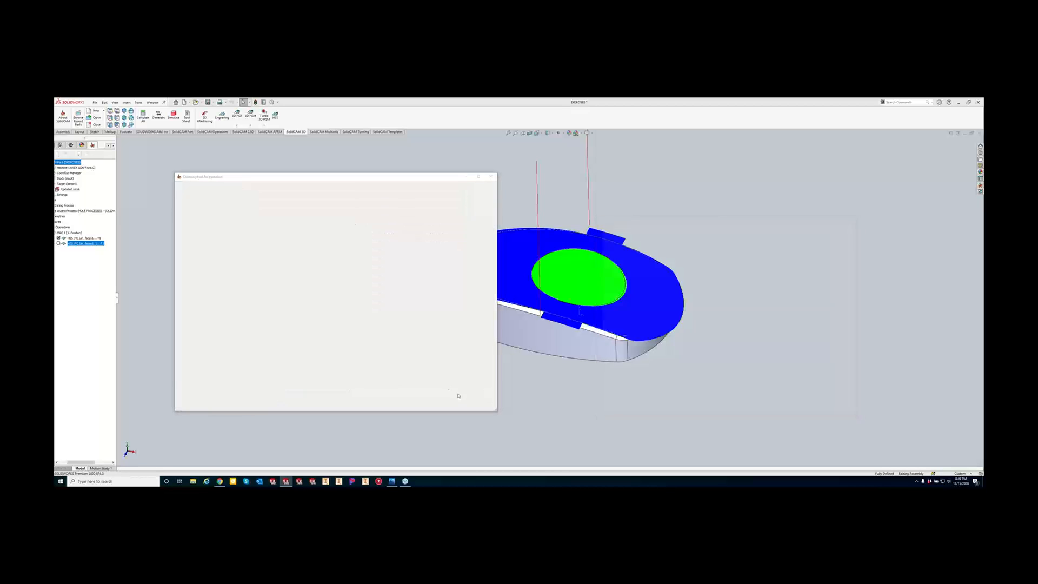
left_click(205, 340)
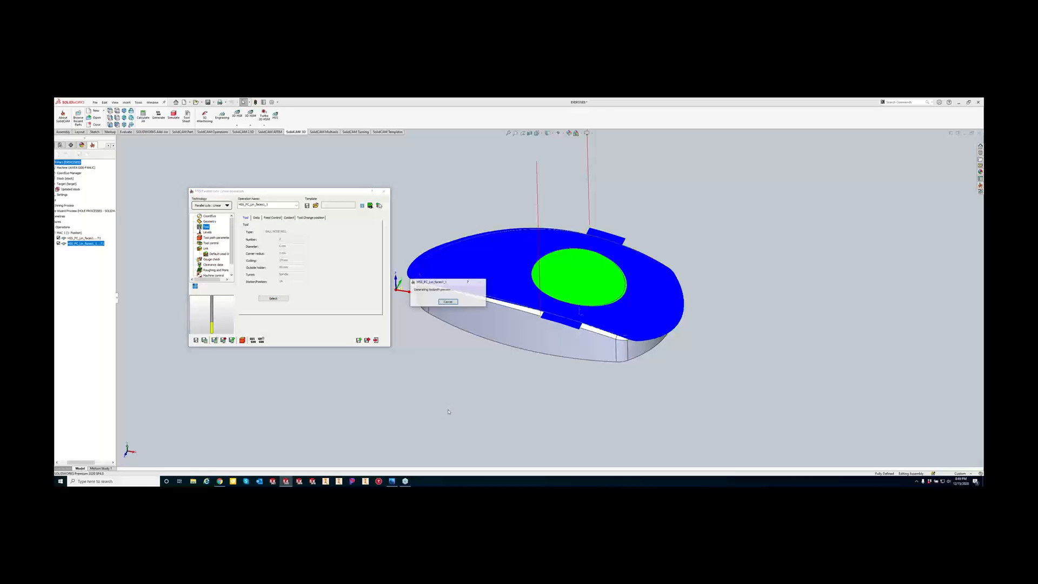
Examine the orange and blue tool paths in side view, comparing the axial shift with the surface offset along the plate's edges.
middle_click_drag(647, 339, 660, 248)
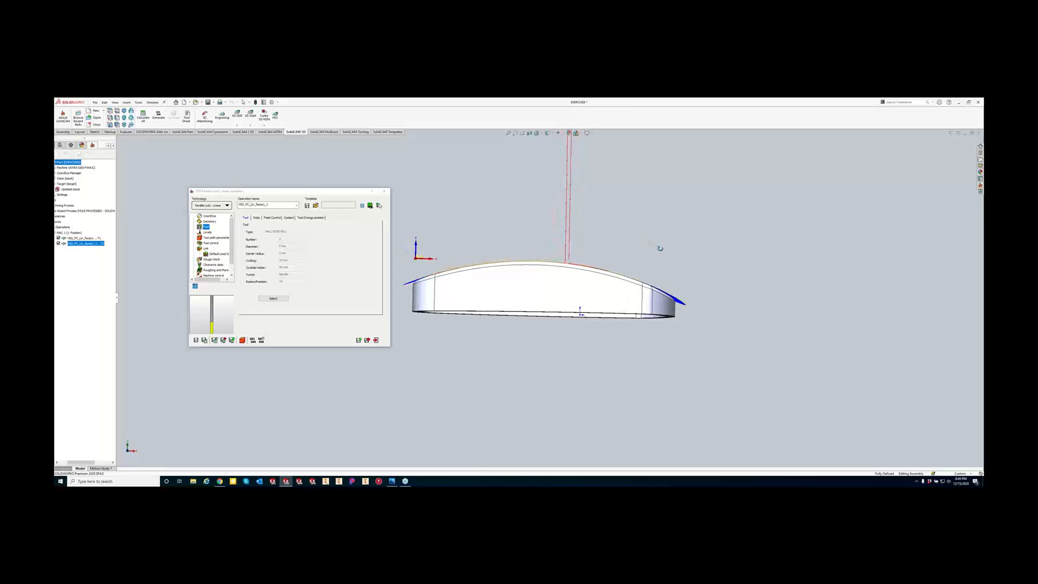
scroll(694, 299, "down", 6)
scroll(650, 306, "down", 4)
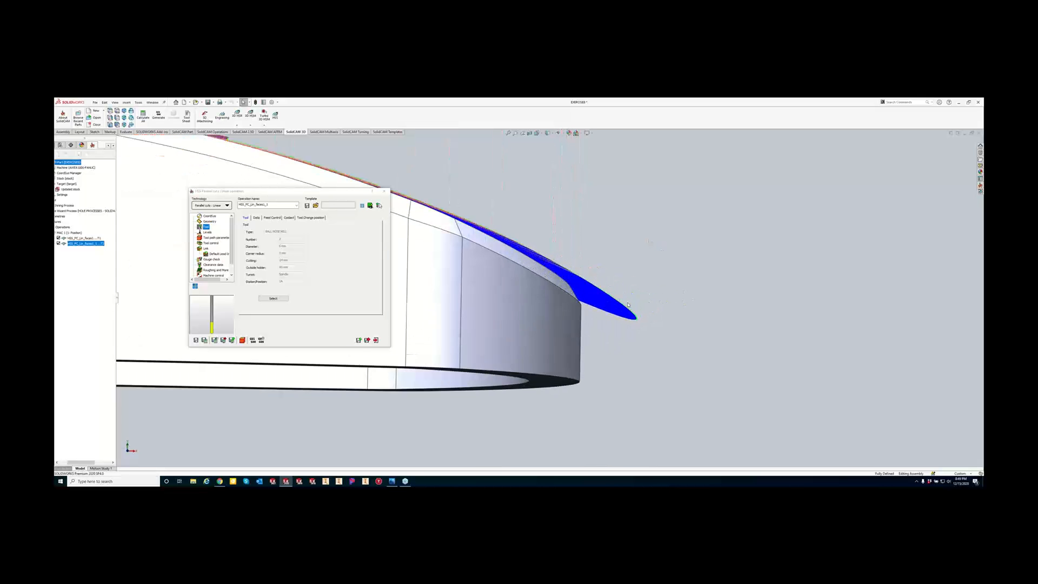
middle_click_drag(572, 284, 563, 301)
scroll(568, 288, "down", 3)
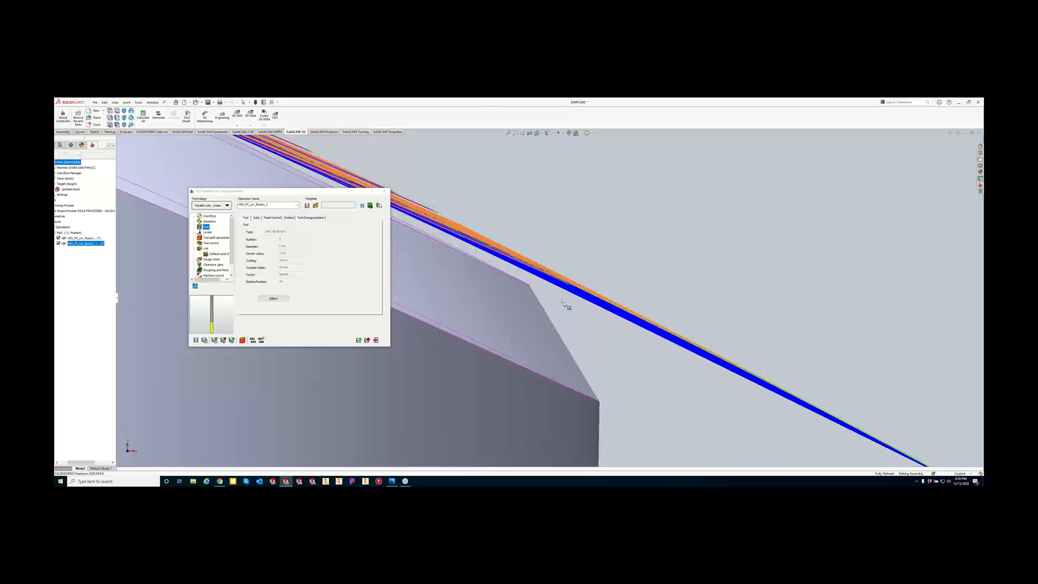
scroll(438, 261, "up", 3)
scroll(438, 261, "up", 5)
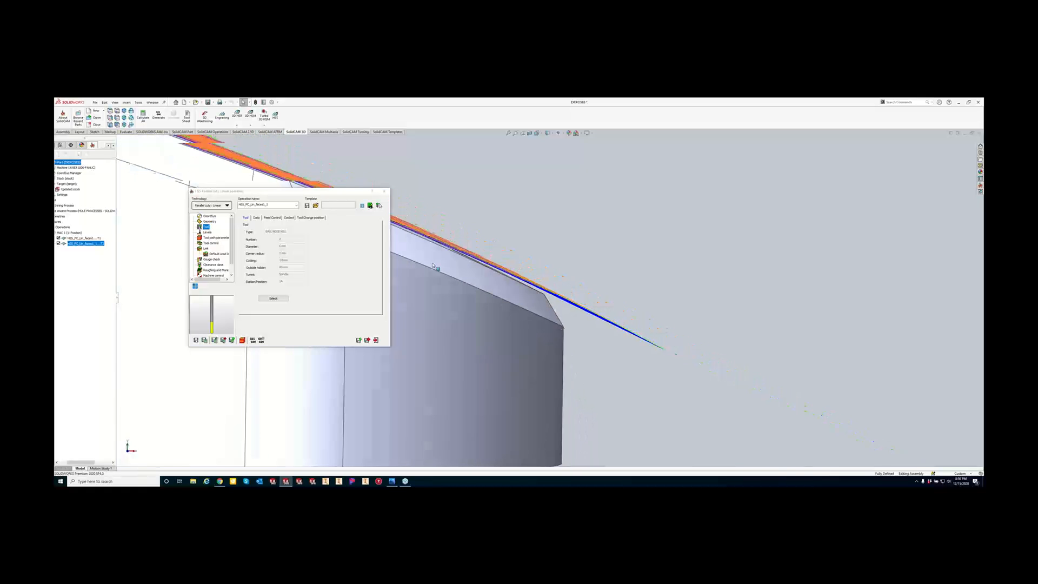
scroll(470, 312, "down", 8)
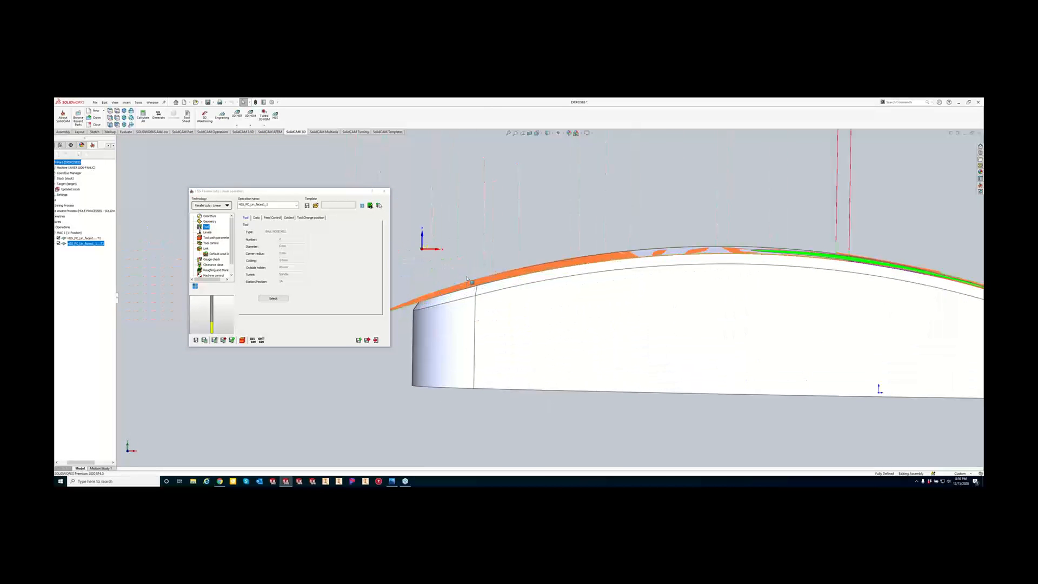
scroll(474, 295, "down", 1)
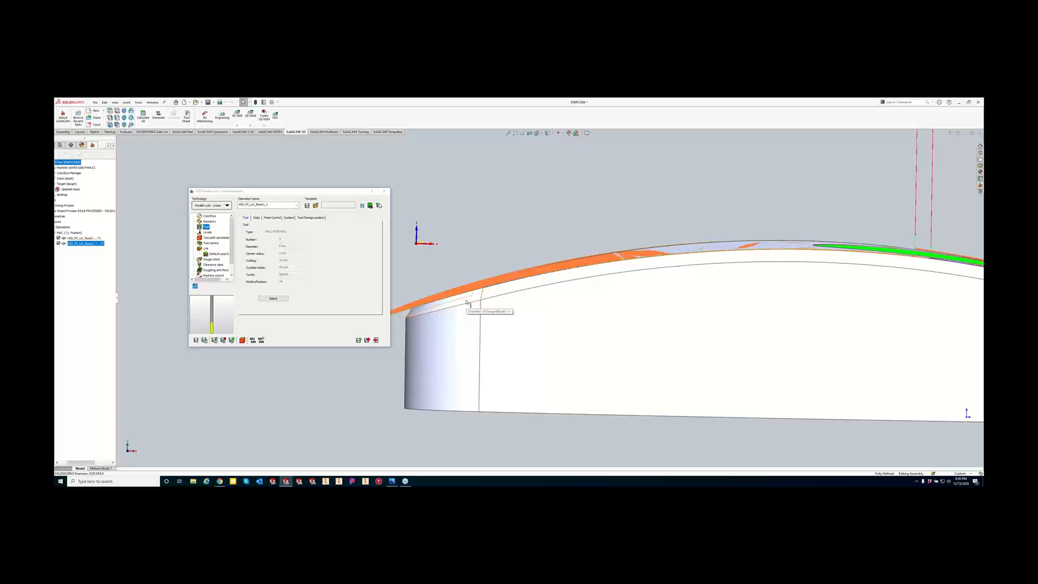
Set the constant axial shift in the tool control to a larger negative value and recalculate the tool path.
left_click(212, 244)
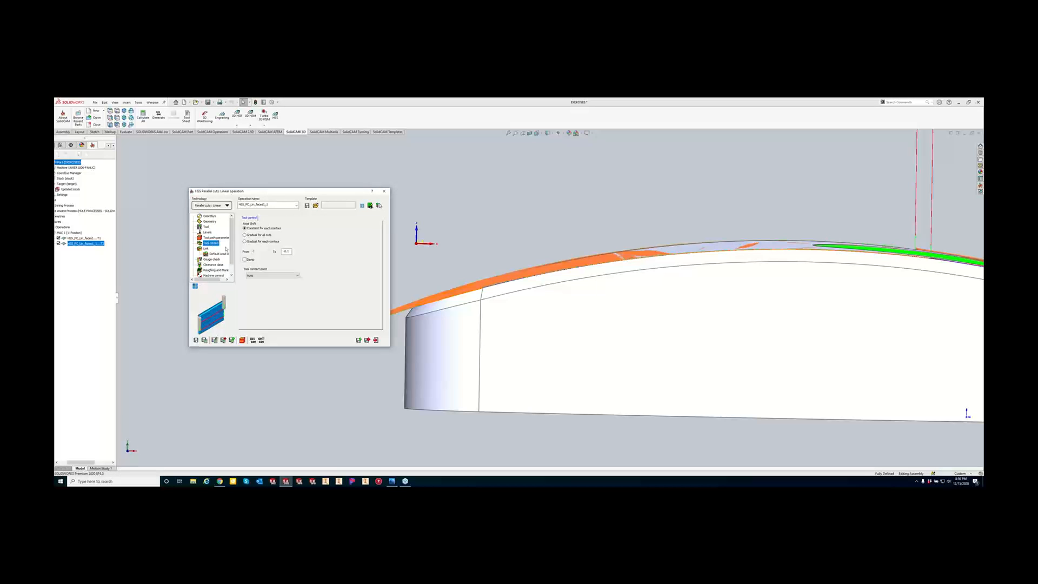
left_click(287, 252)
type("-")
left_click(205, 340)
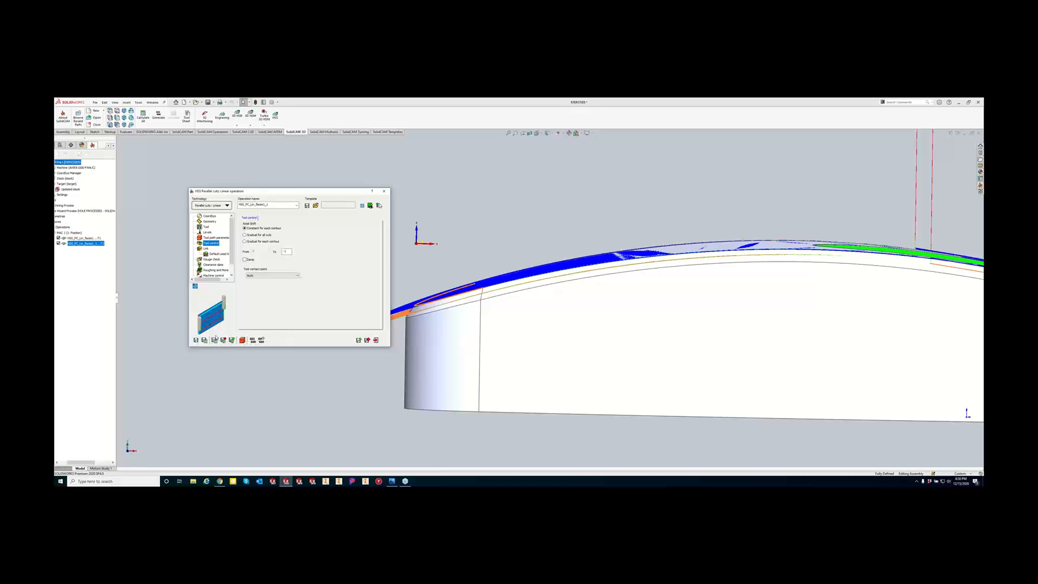
Display the model as wireframe and compare the axially shifted orange tool path with the surface-offset blue one across the plate.
left_click(594, 329)
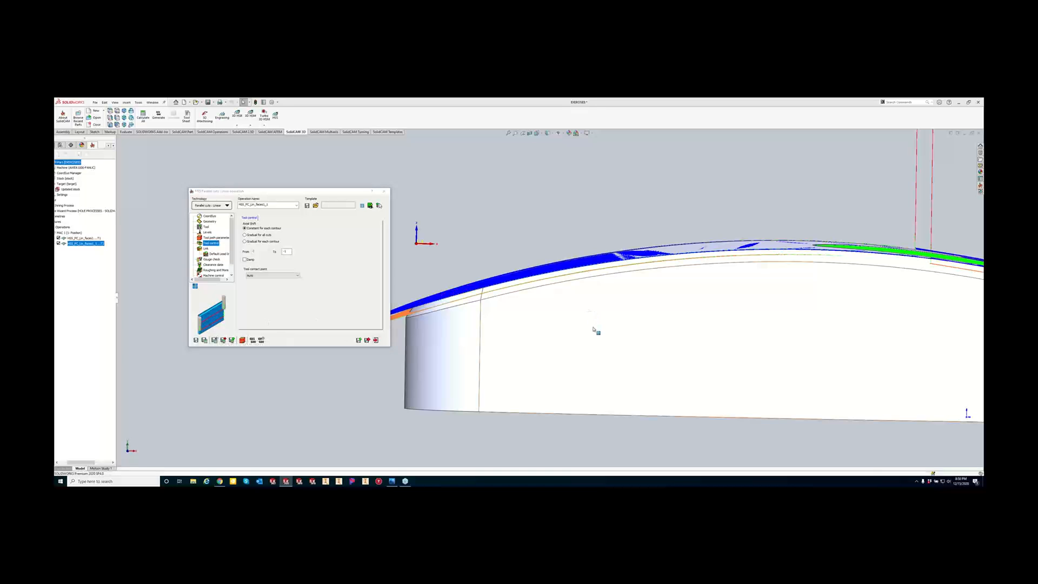
left_click(543, 185)
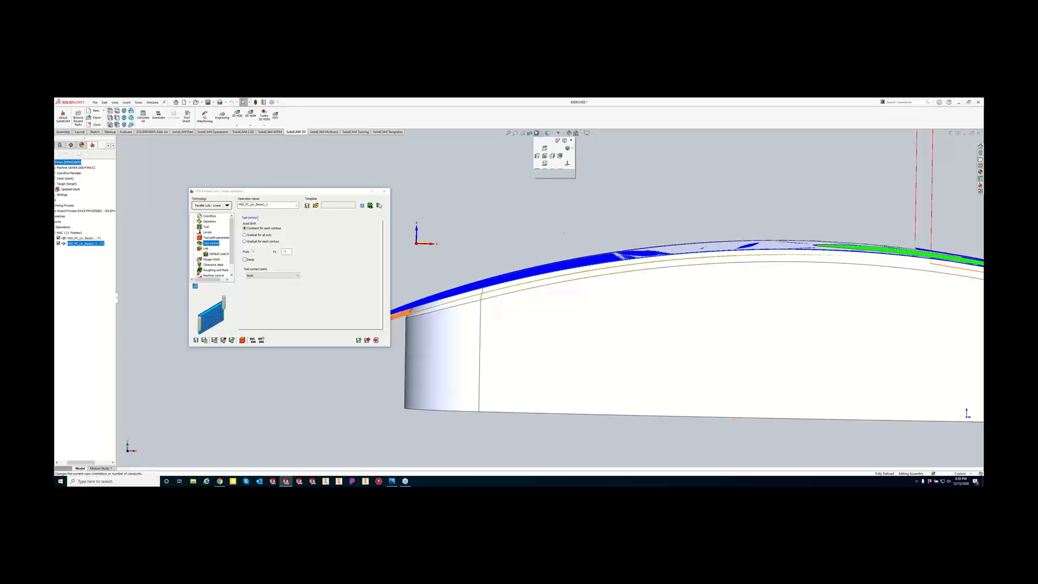
mouse_move(548, 133)
left_click(548, 171)
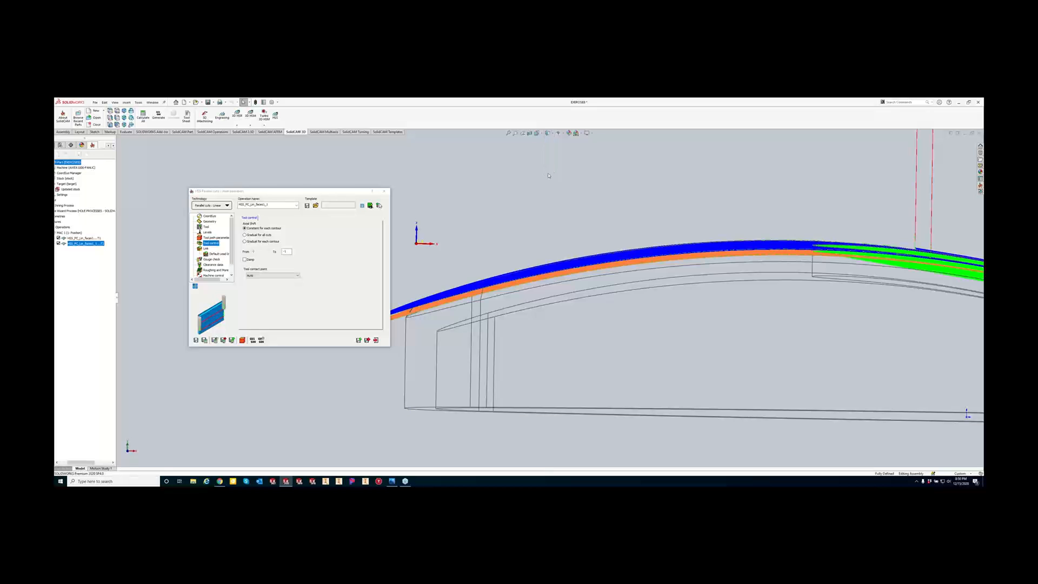
middle_click_drag(519, 312, 520, 304)
scroll(766, 281, "up", 3)
scroll(766, 281, "down", 5)
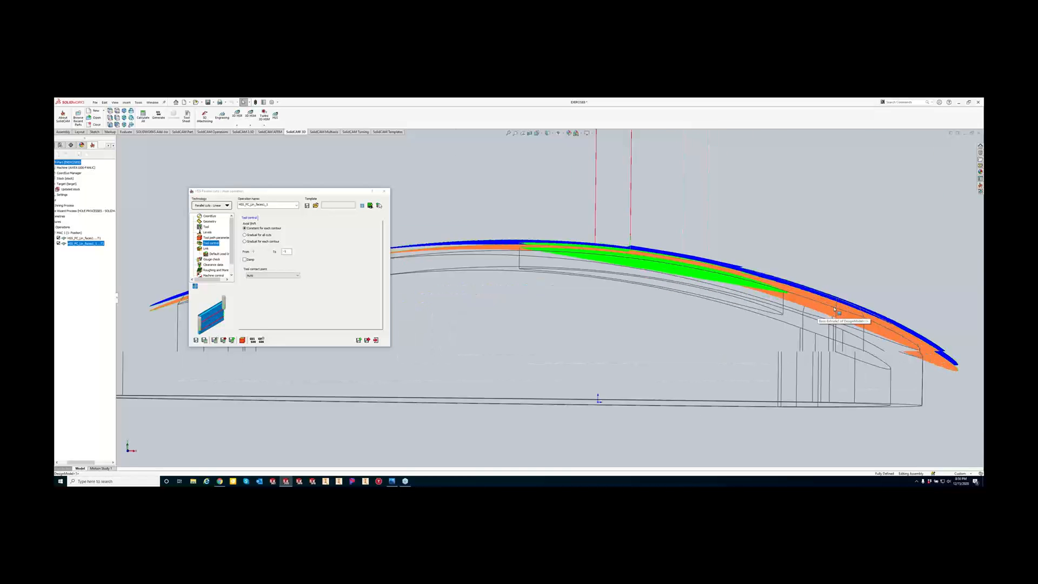
middle_click_drag(832, 314, 793, 310)
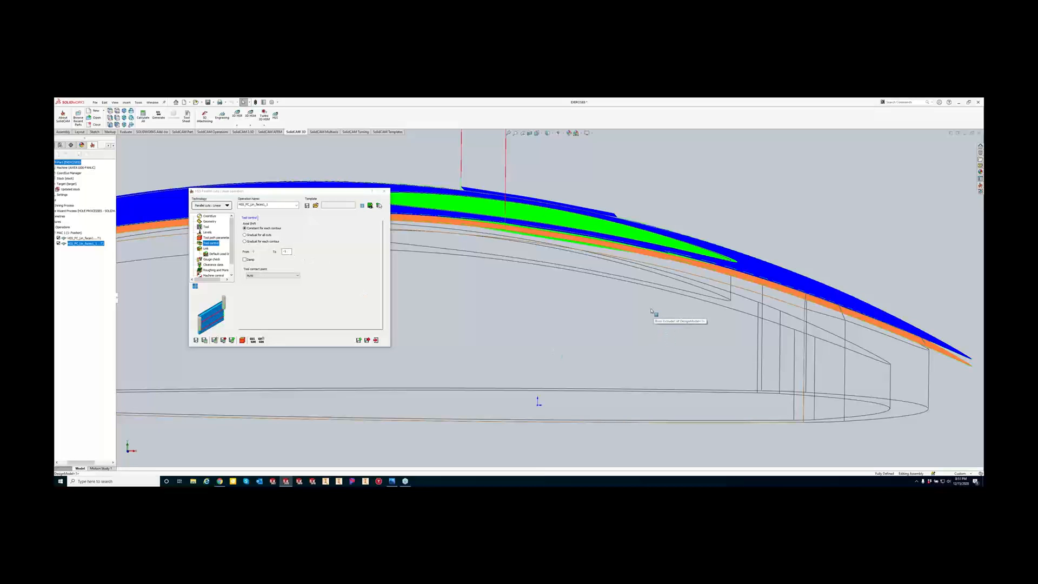
left_click(210, 221)
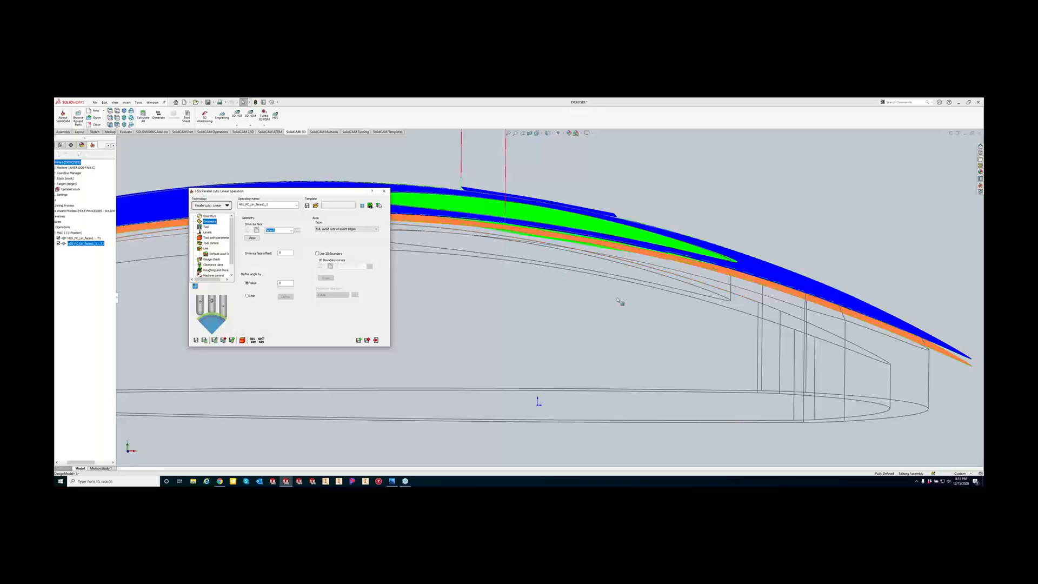
scroll(594, 305, "up", 5)
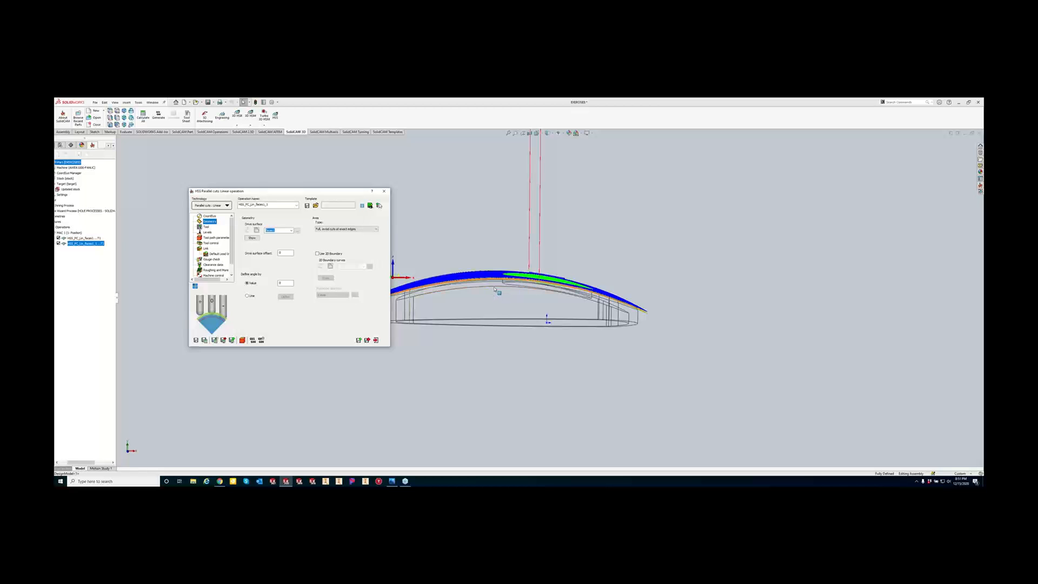
middle_click_drag(496, 291, 484, 321)
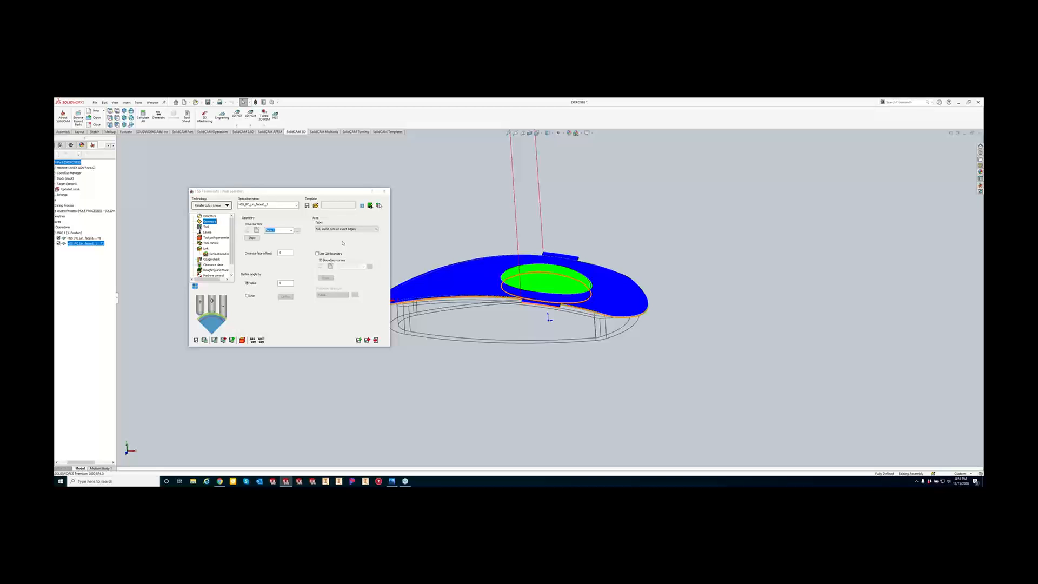
Close the operation, hide both tool paths, and restore the shaded display with edges.
left_click(384, 191)
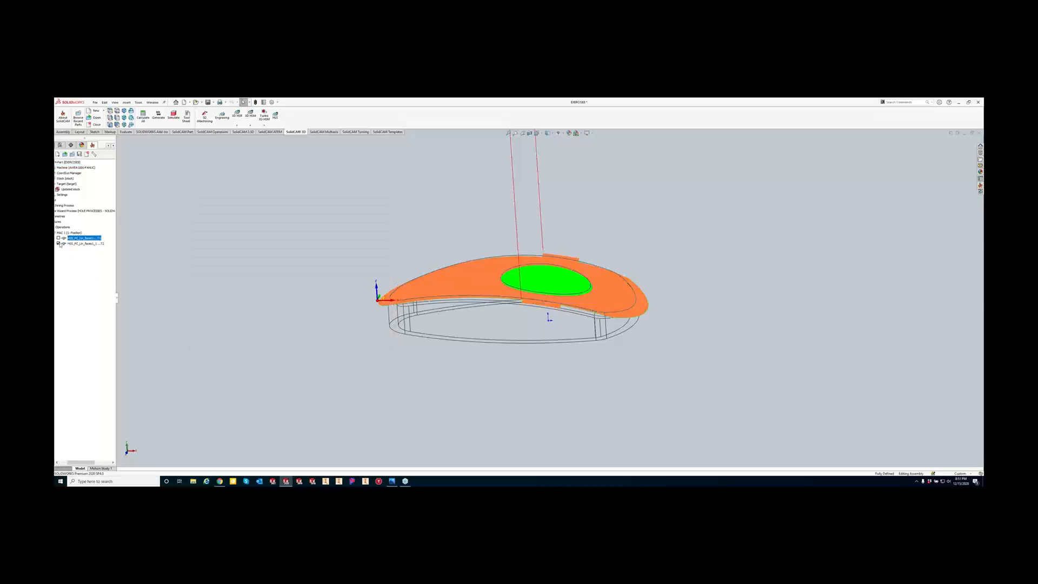
left_click(541, 133)
left_click(547, 133)
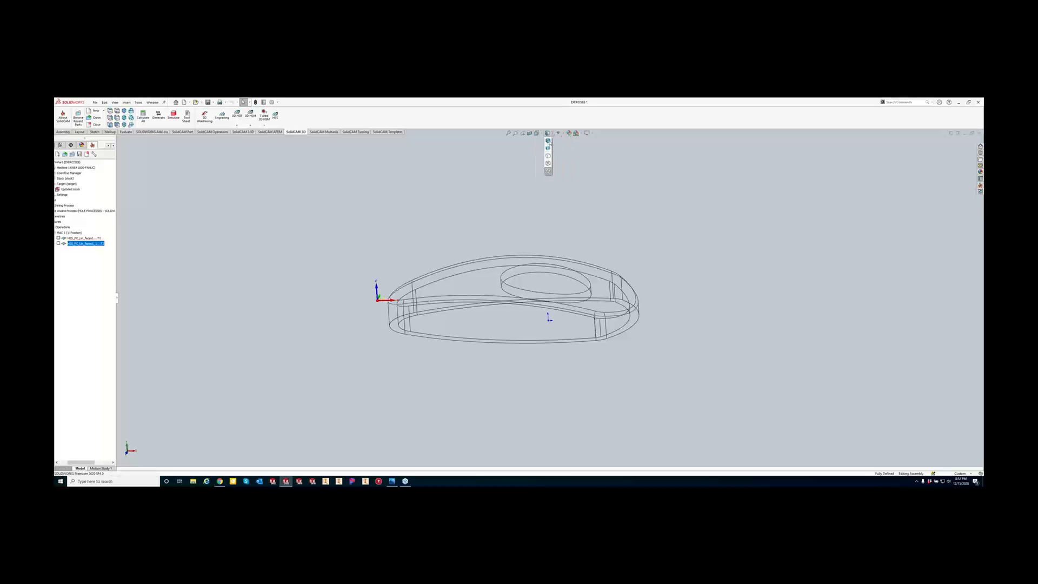
left_click(548, 141)
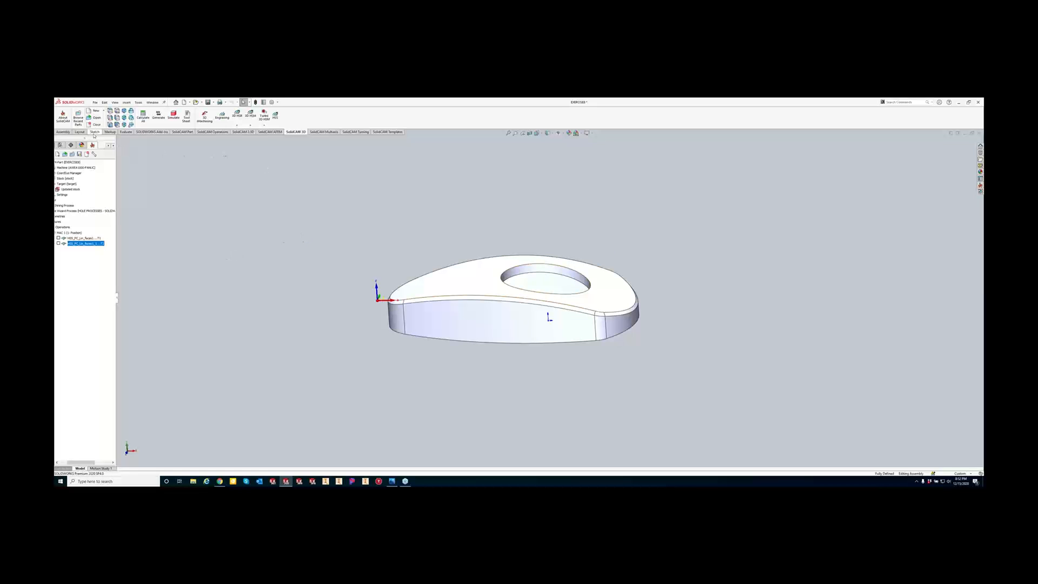
Edit the plate in place, cover its circular pocket opening with a Filled Surface along the upper edge, and return to the assembly.
right_click(438, 316)
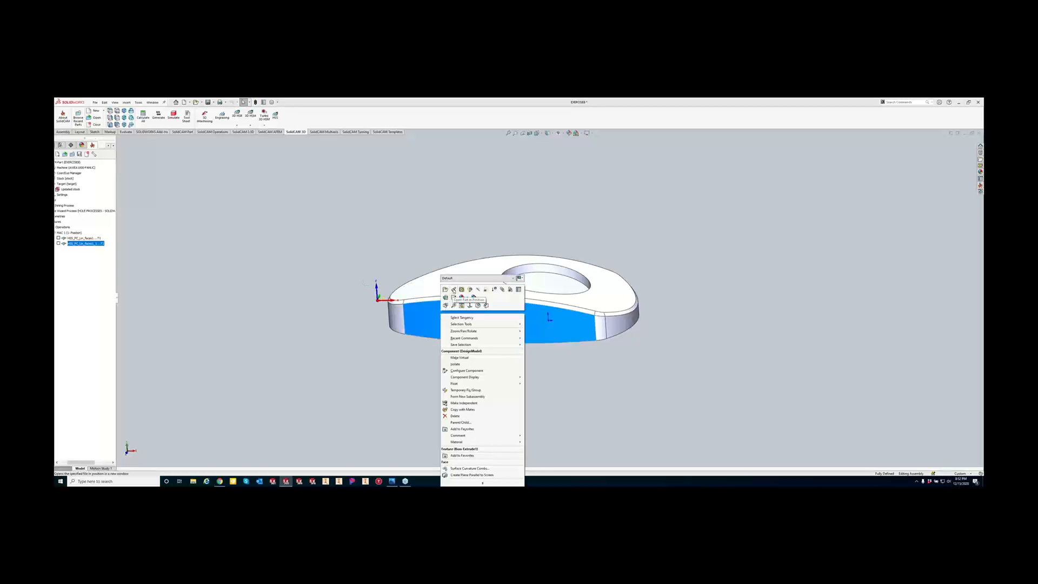
left_click(470, 289)
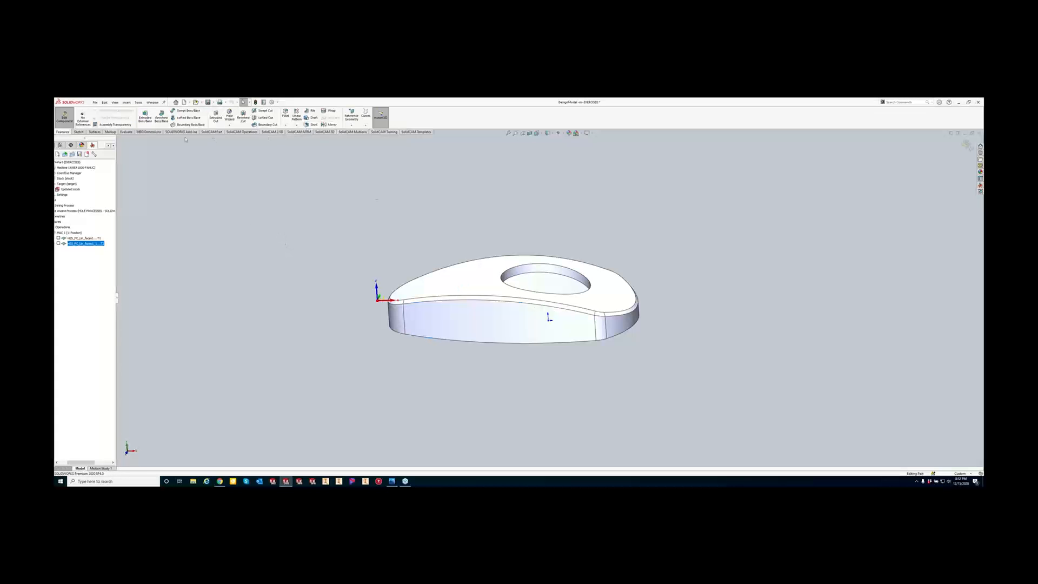
left_click(95, 132)
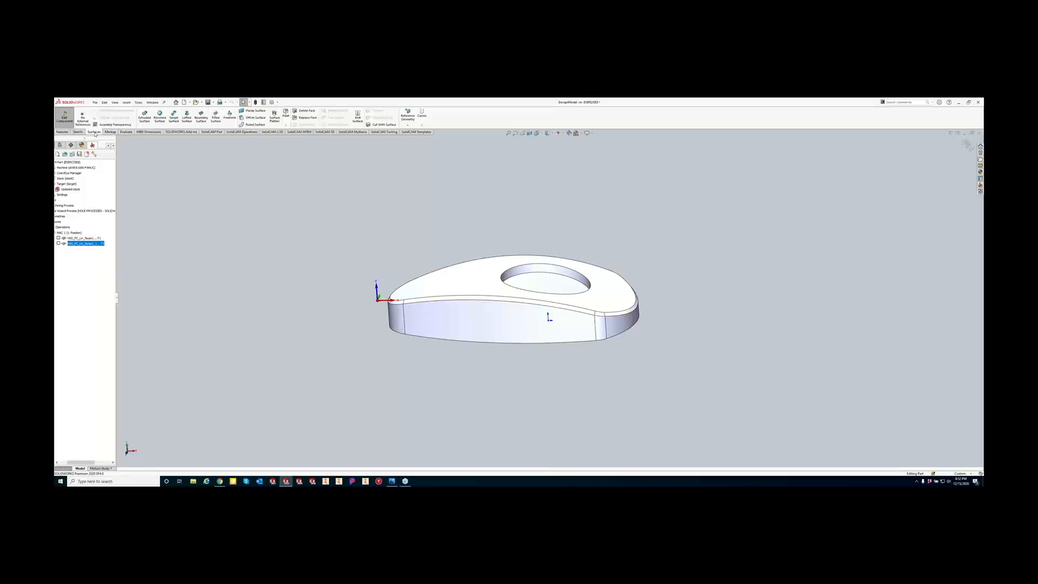
left_click(219, 120)
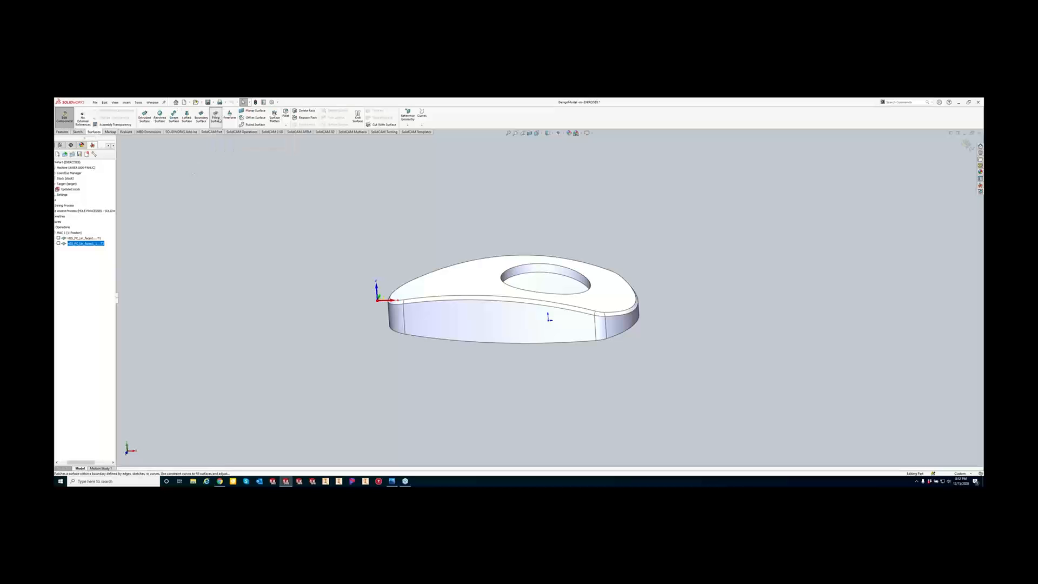
left_click(530, 264)
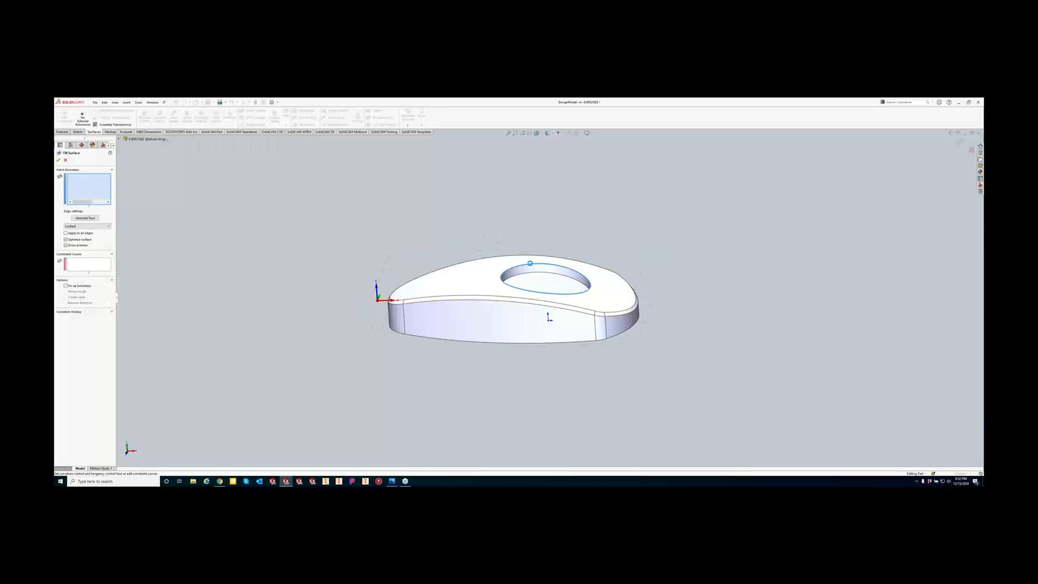
left_click(529, 264)
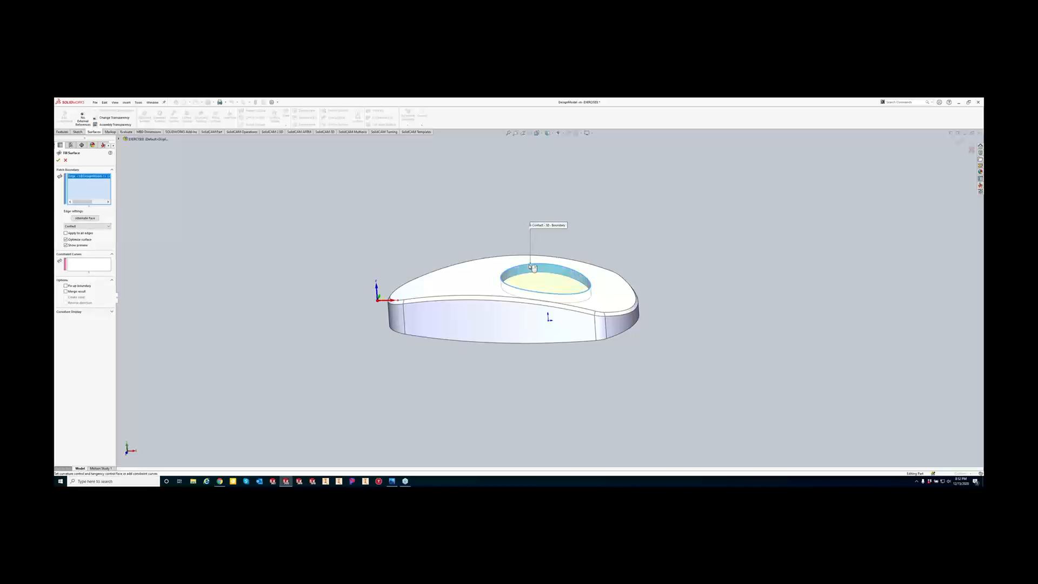
key("Return")
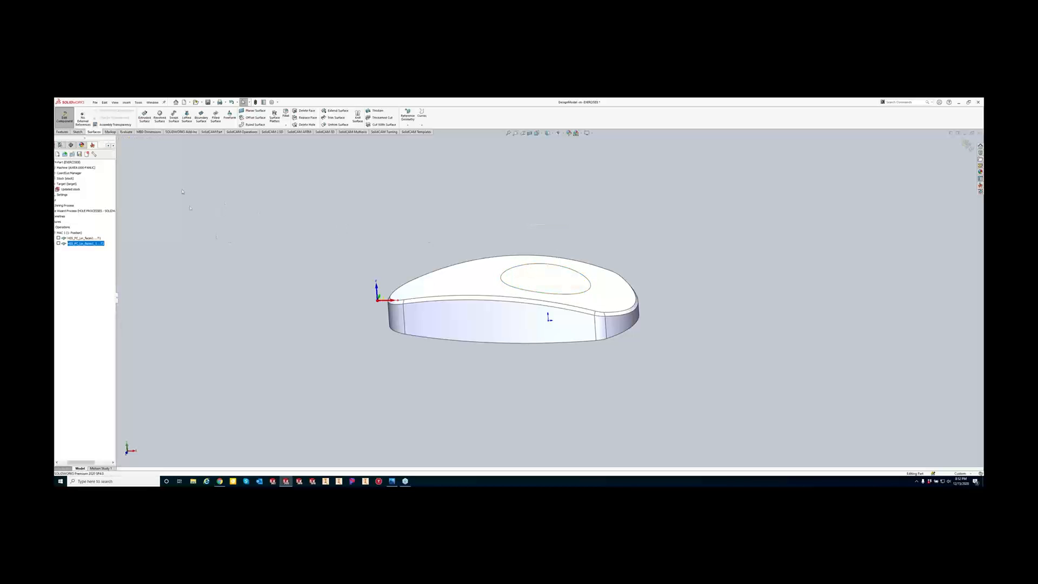
left_click(70, 122)
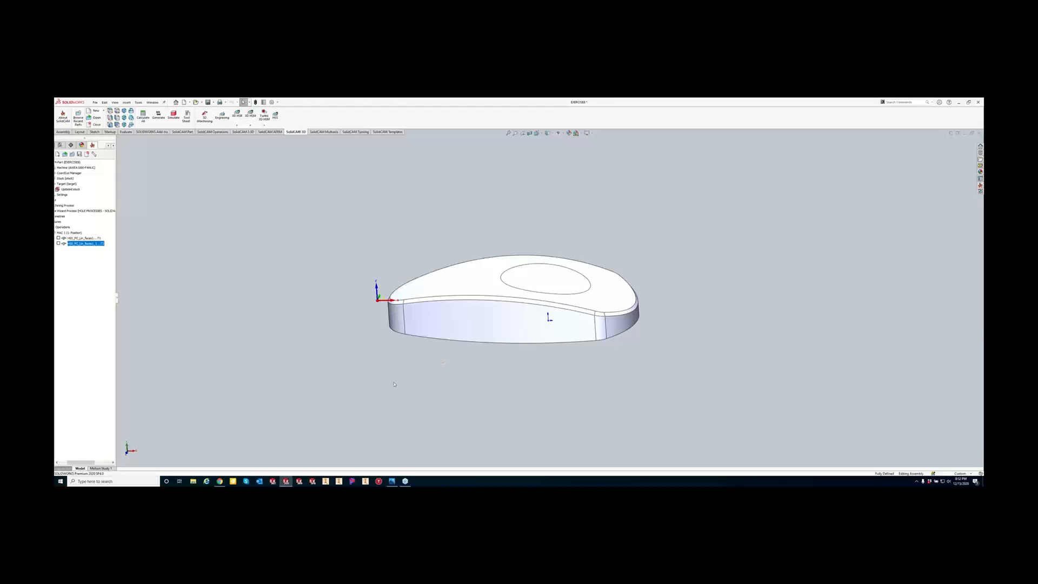
Define a new drive surface geometry for the first HSS operation from the plate's top face and the circular patch.
left_click(81, 238)
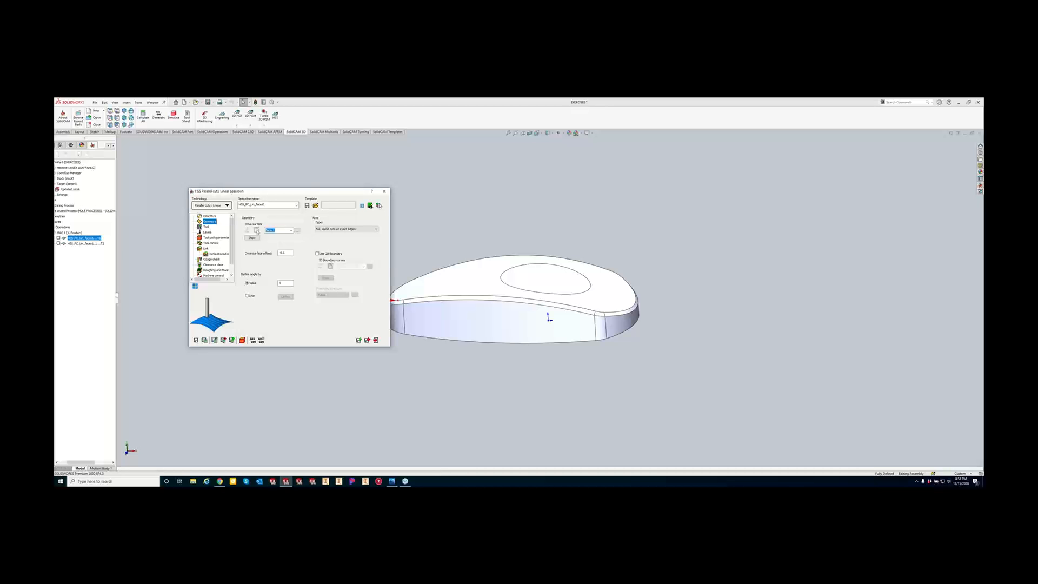
left_click(257, 231)
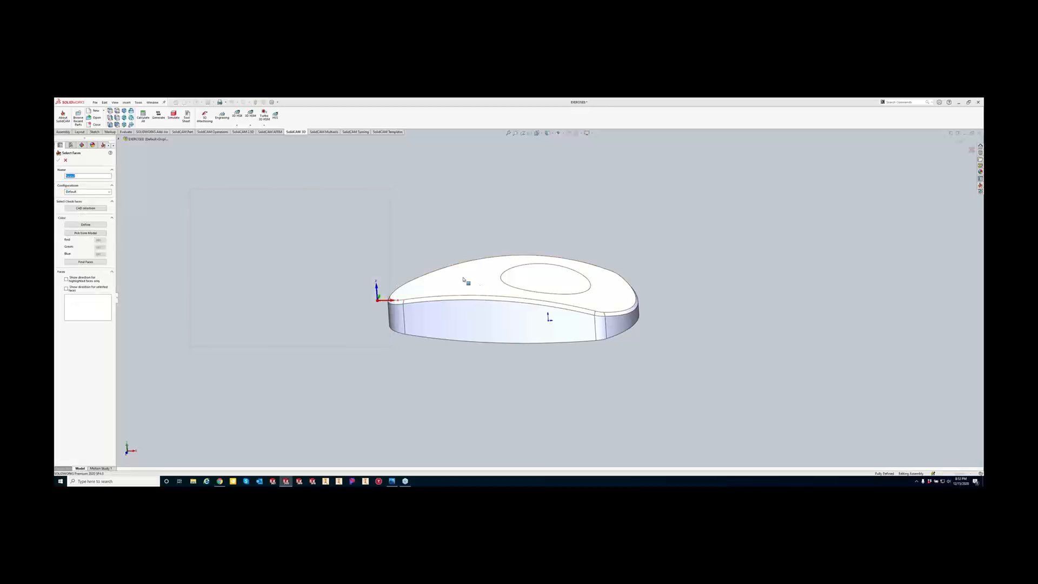
left_click(491, 291)
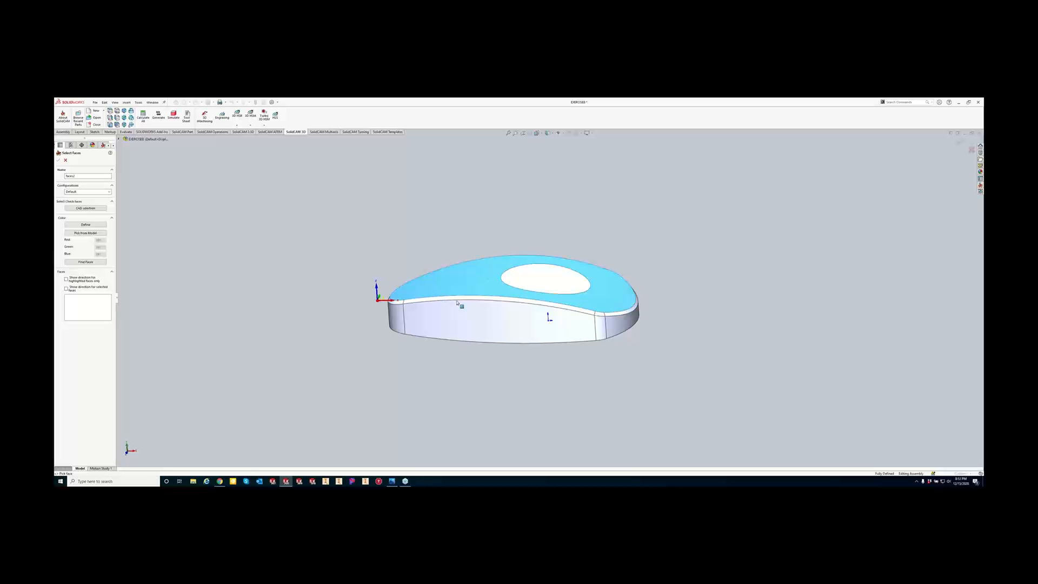
left_click(547, 281)
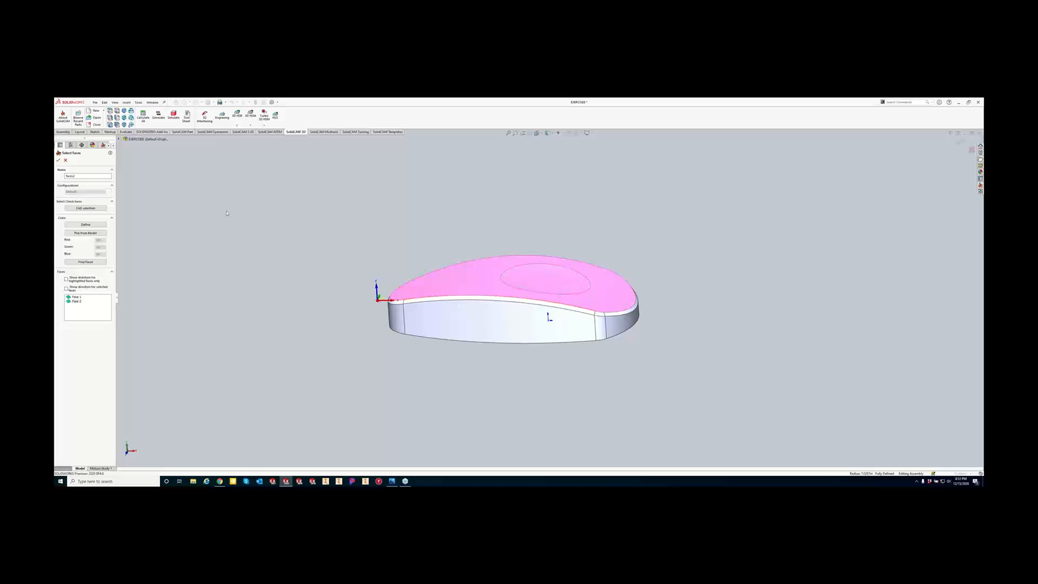
left_click(58, 160)
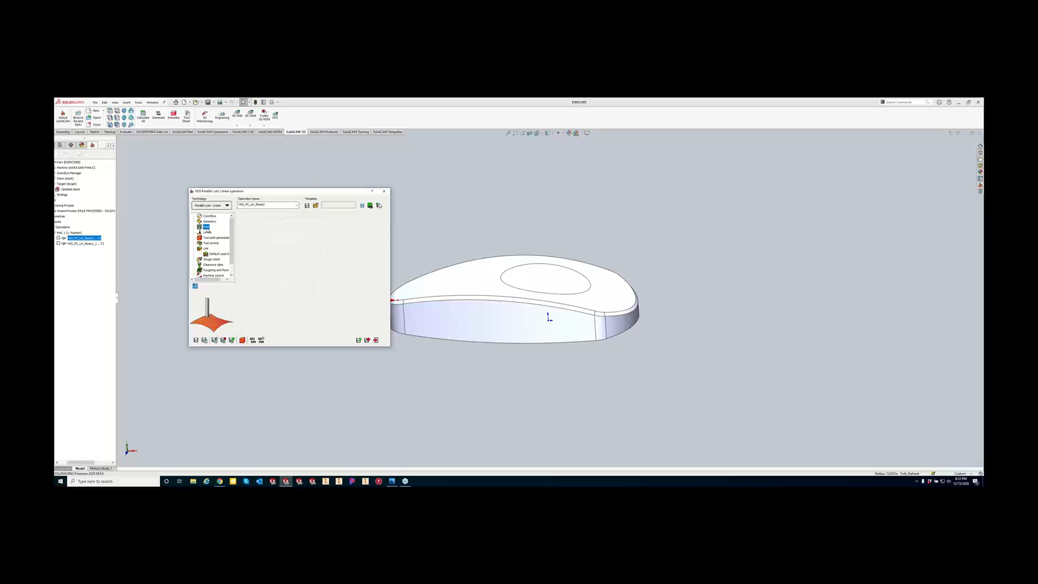
Enable feed zone control for the operation's tool and define the circular patch face as the feed zone.
left_click(207, 227)
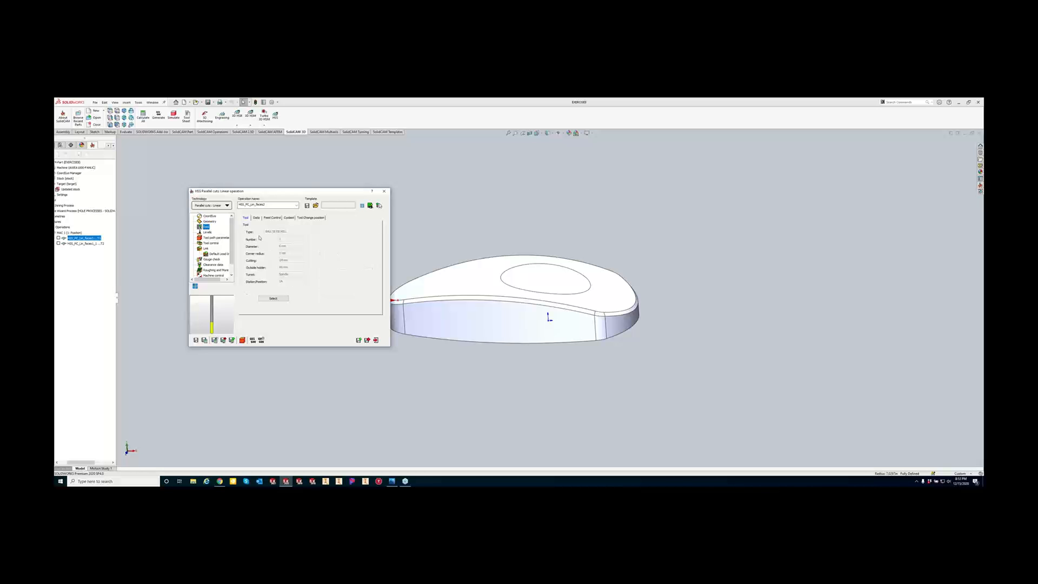
left_click(272, 218)
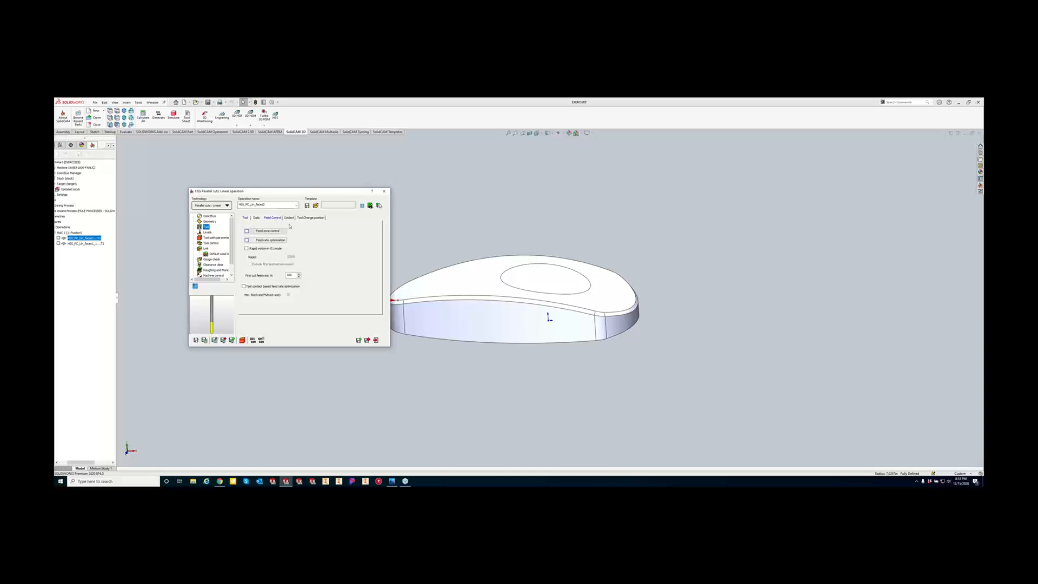
left_click(259, 231)
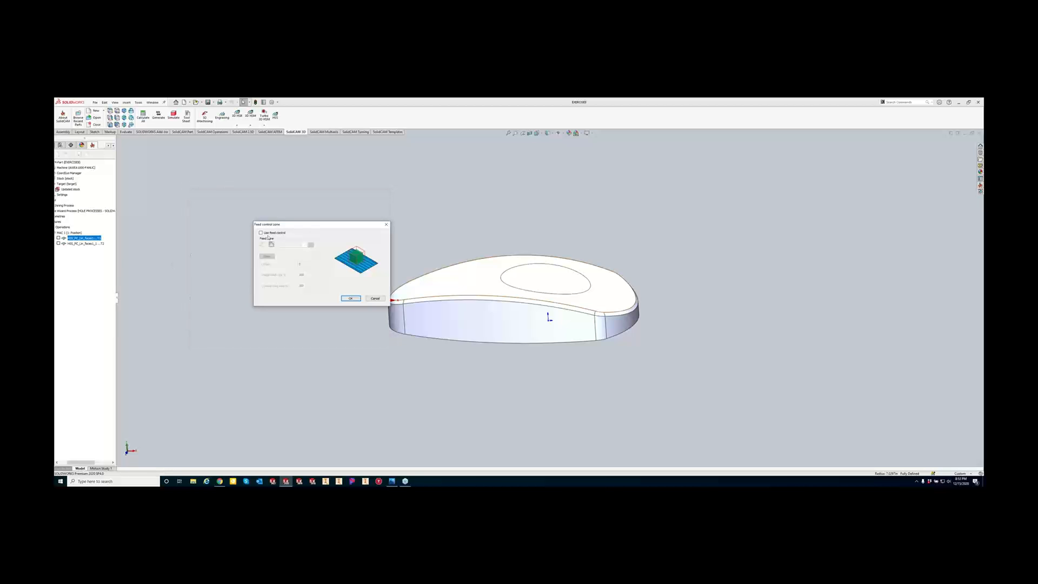
left_click(261, 233)
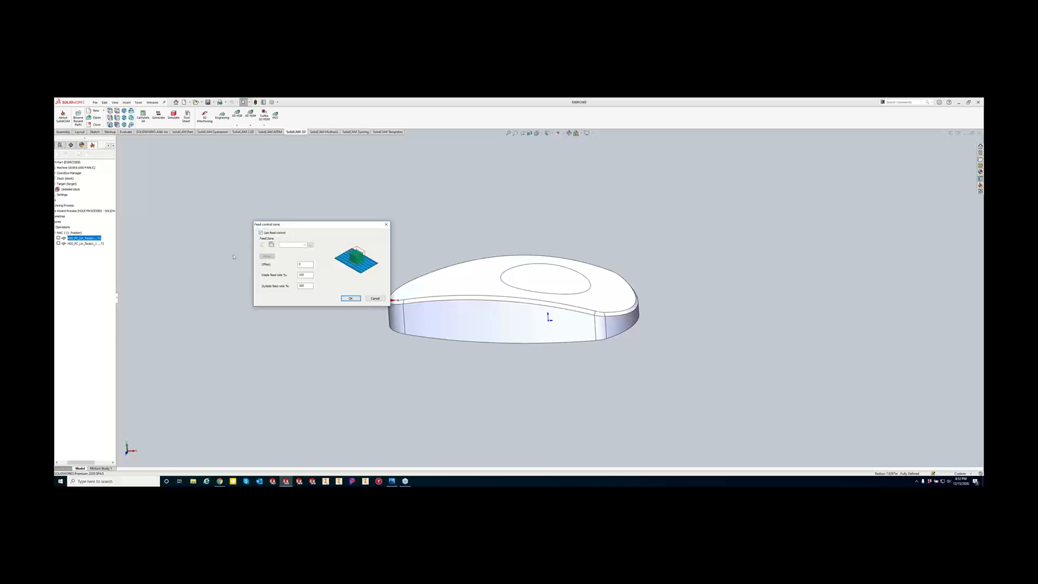
left_click(271, 245)
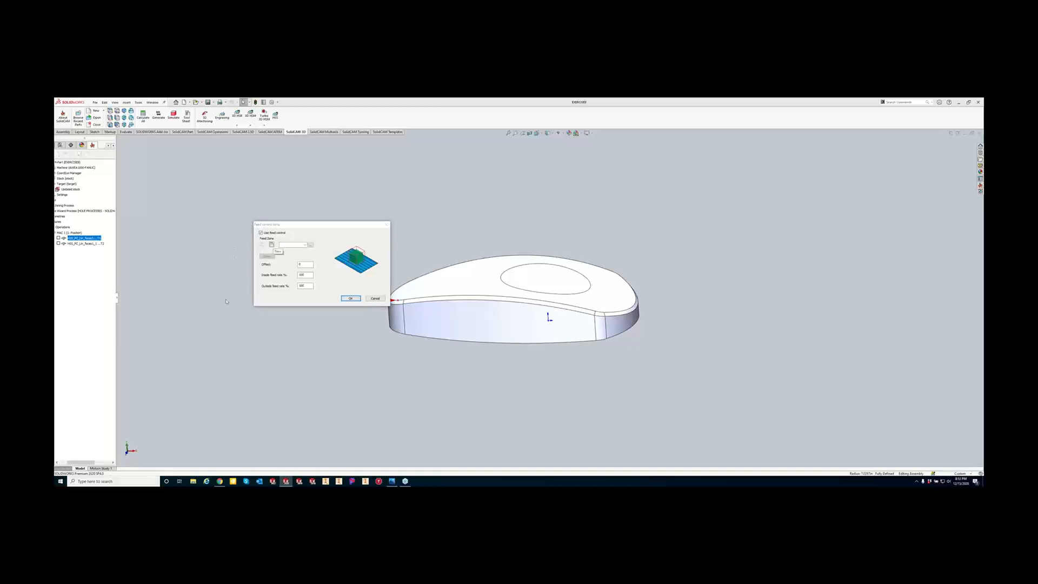
left_click(520, 287)
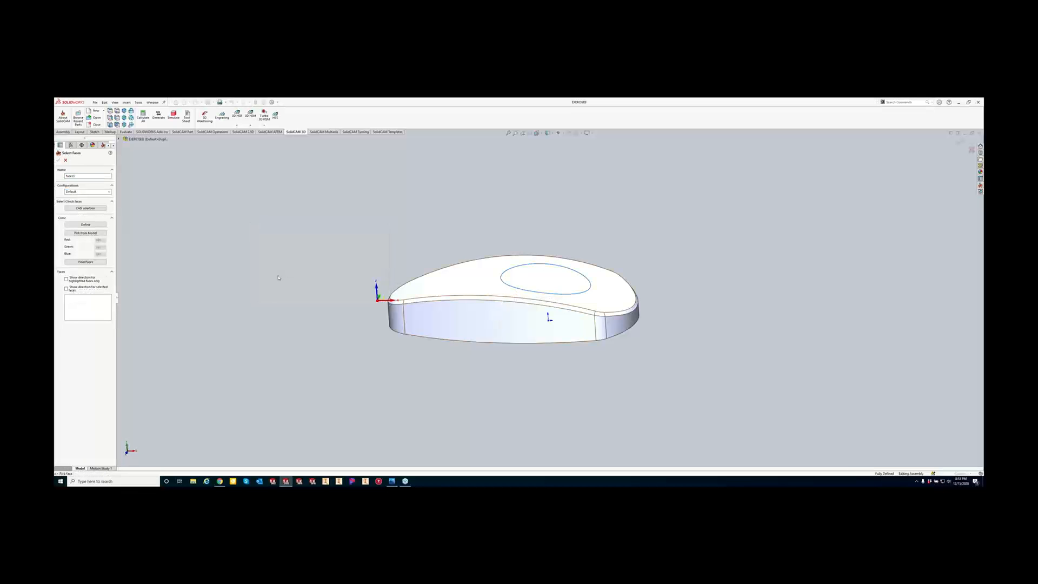
left_click(552, 290)
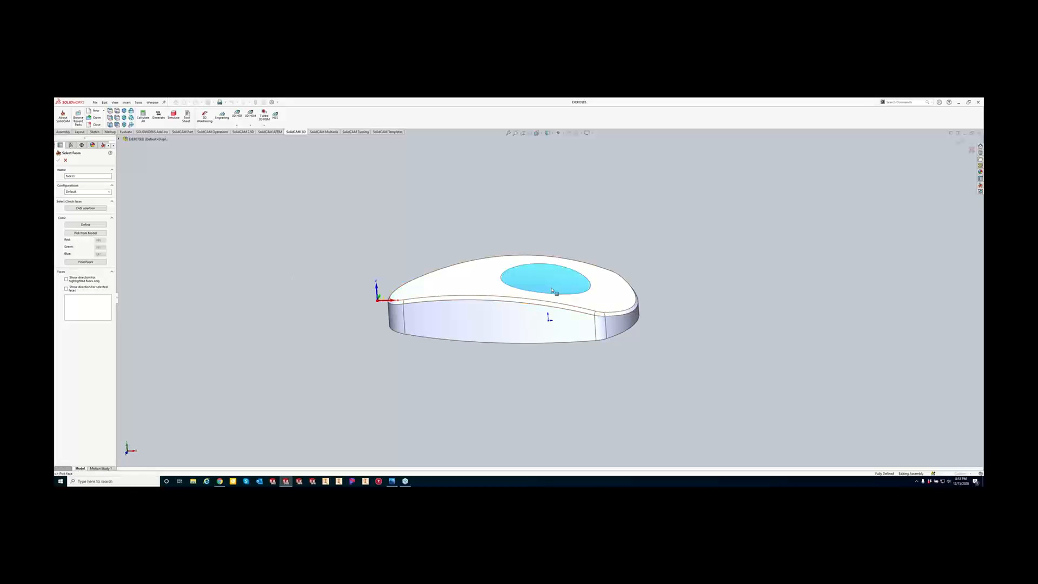
left_click(58, 161)
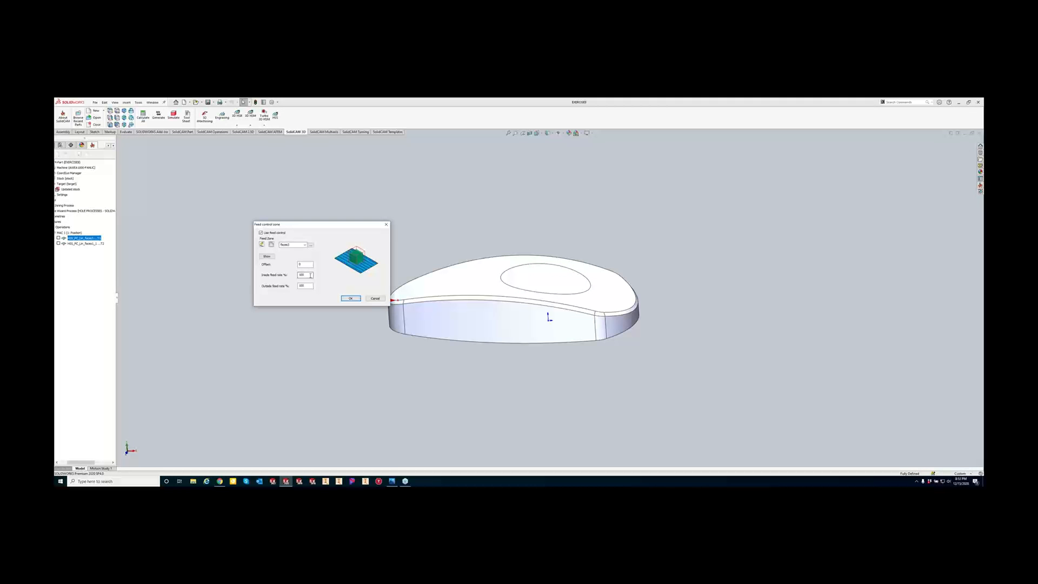
Change the zone's inside feed rate percentage, accept the feed control zone, and recalculate the tool path.
left_click_drag(311, 276, 287, 281)
left_click(355, 299)
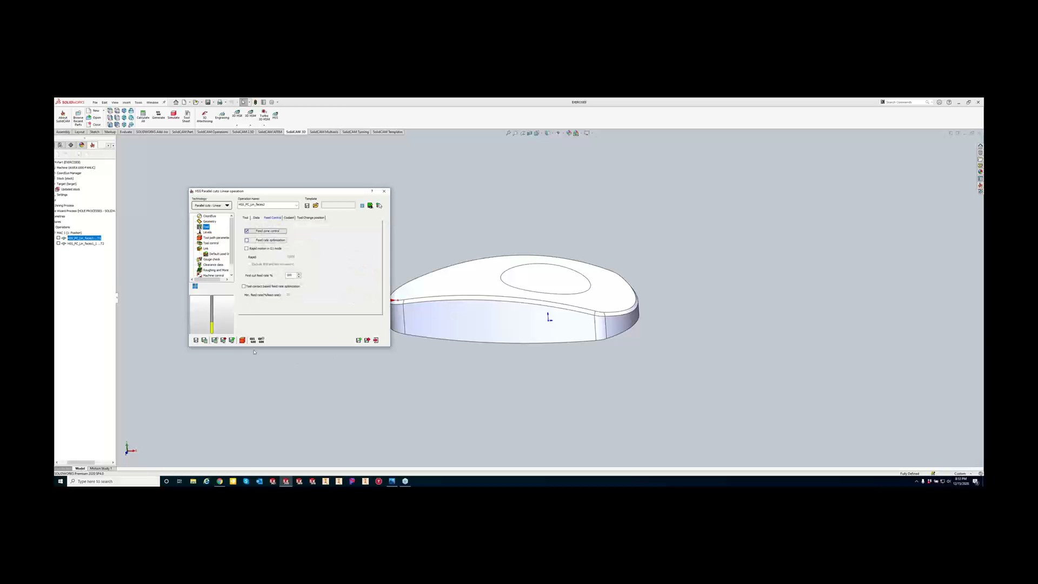
left_click(205, 340)
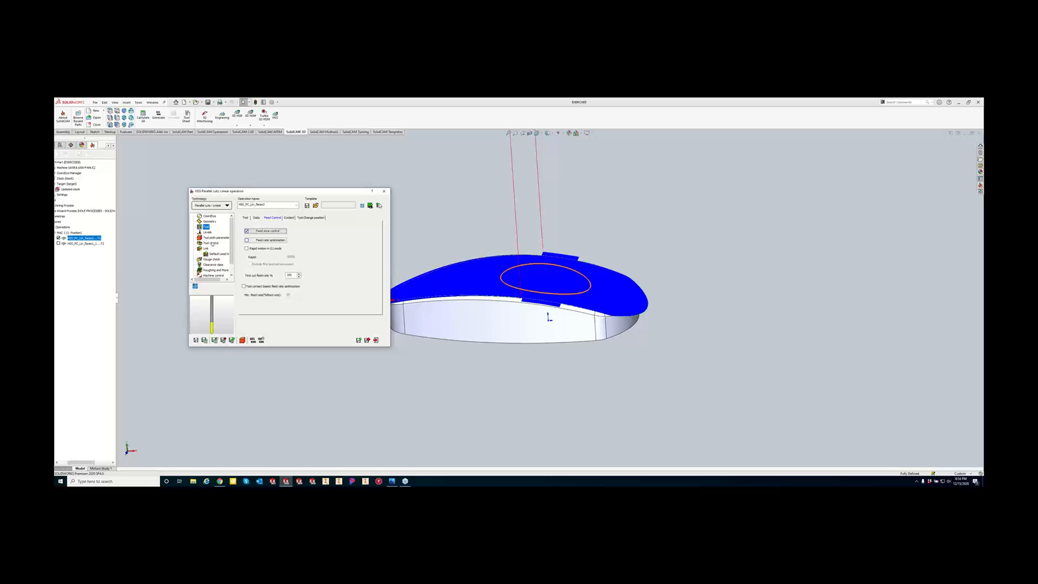
Turn off Extend/Trim in the tool path parameters and recalculate the tool path.
left_click(215, 238)
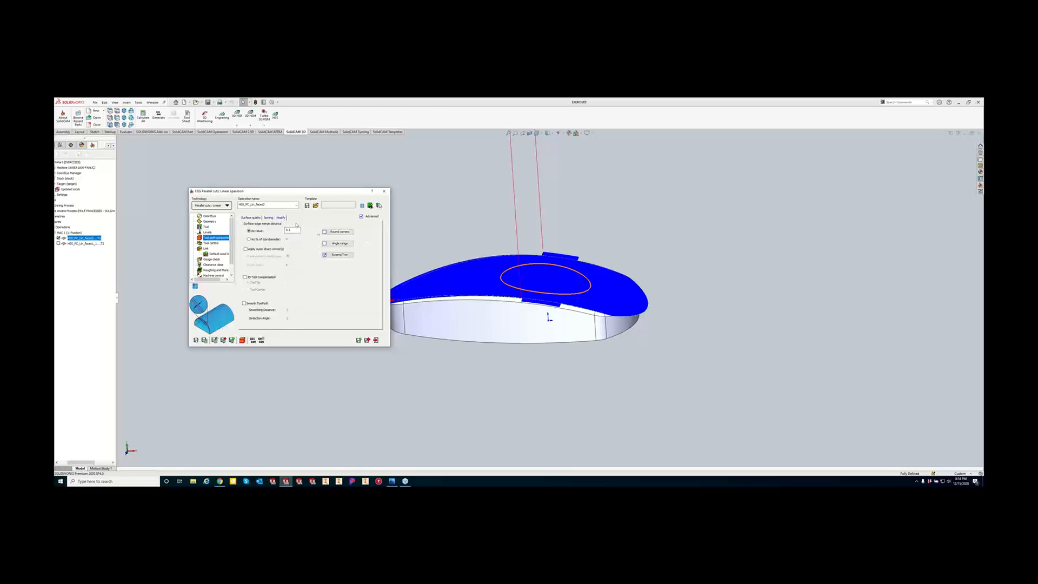
left_click(332, 255)
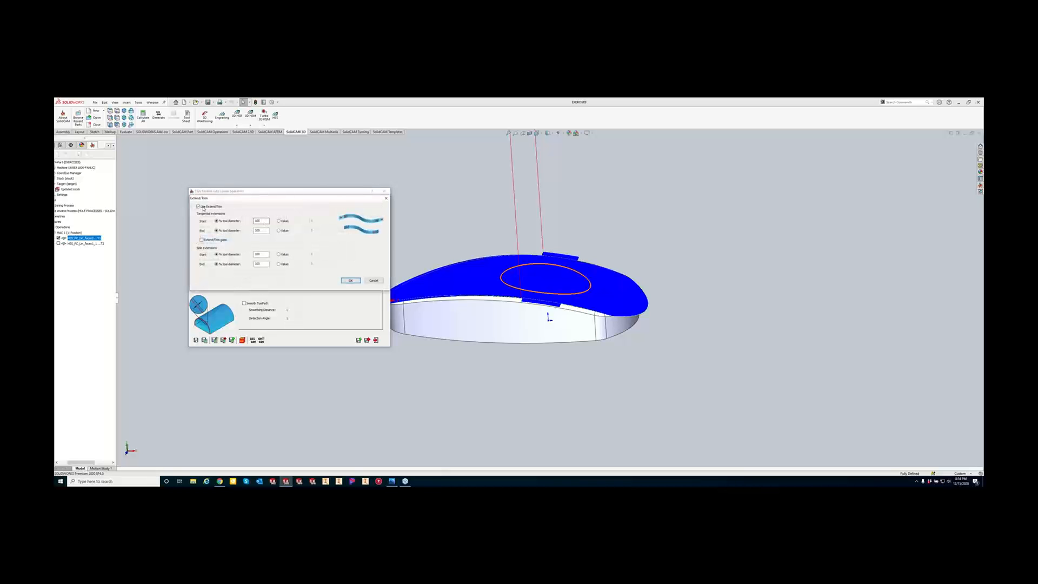
left_click(203, 208)
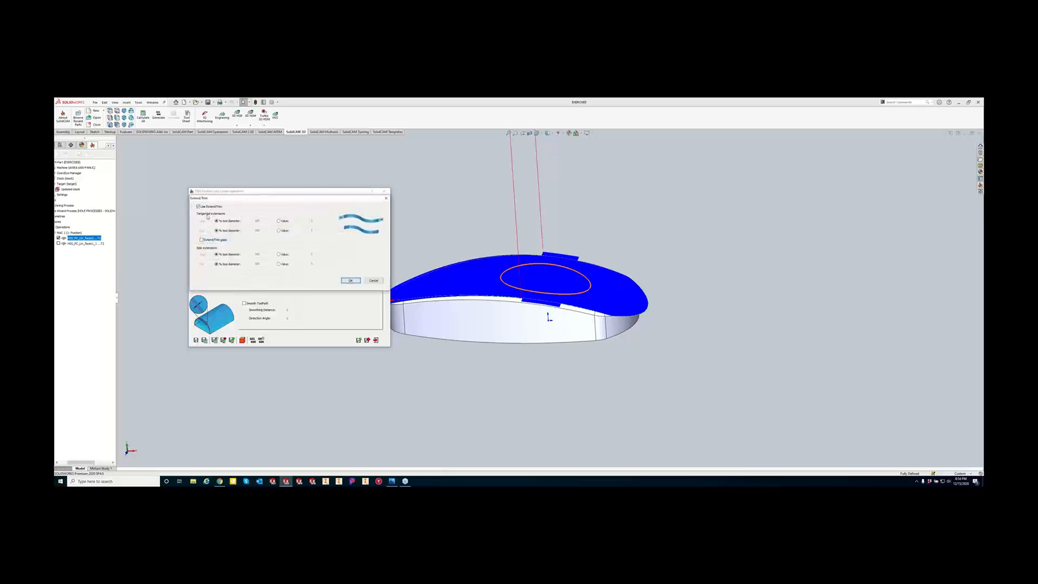
left_click(348, 281)
left_click(205, 341)
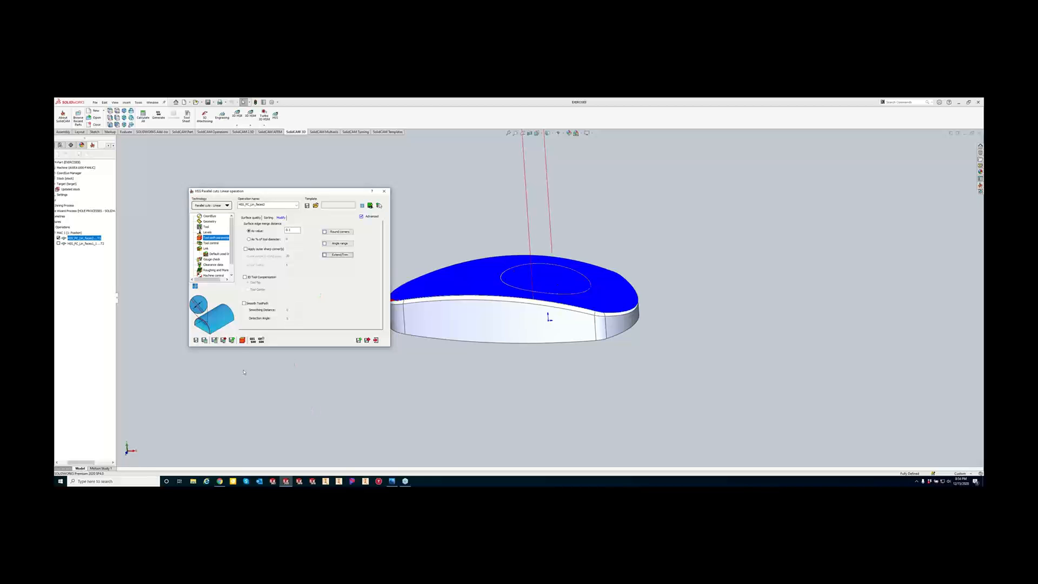
Simulate the operation in Host CAD mode, slowing and then speeding up playback as the tool advances toward the circular zone.
left_click(243, 340)
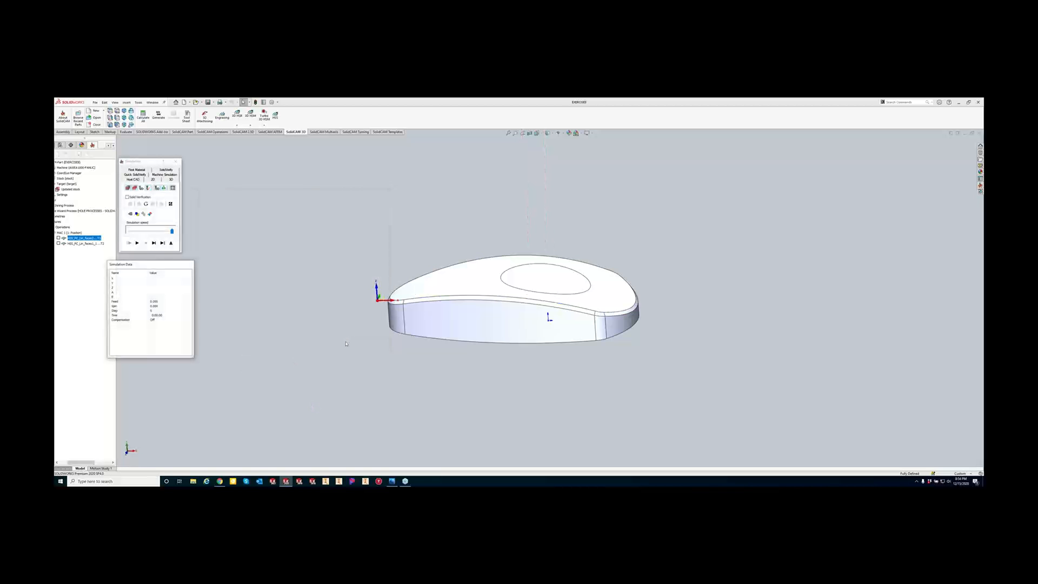
left_click(137, 242)
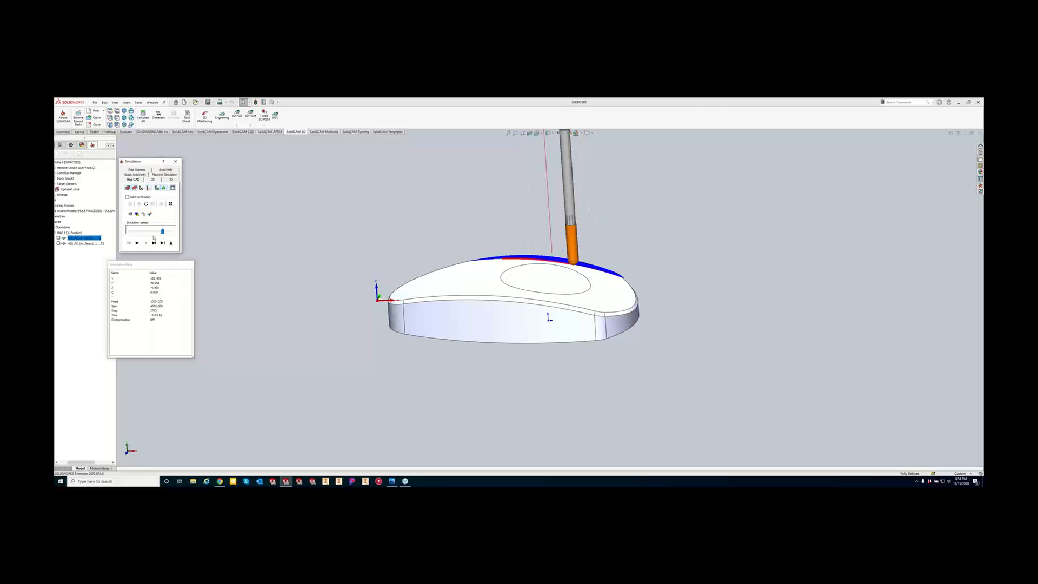
left_click(138, 232)
left_click(137, 243)
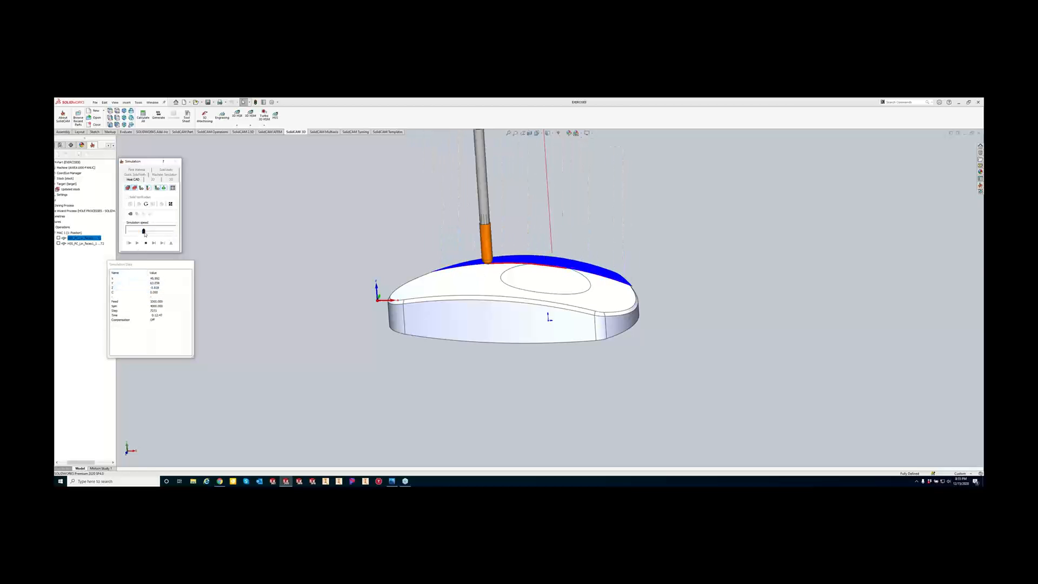
left_click_drag(144, 231, 154, 232)
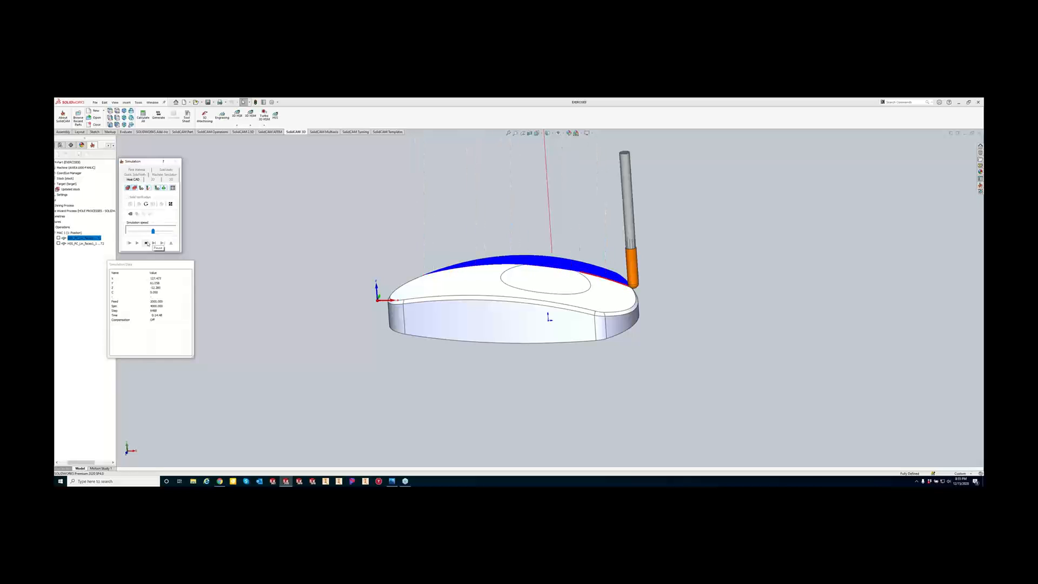
left_click_drag(154, 232, 163, 232)
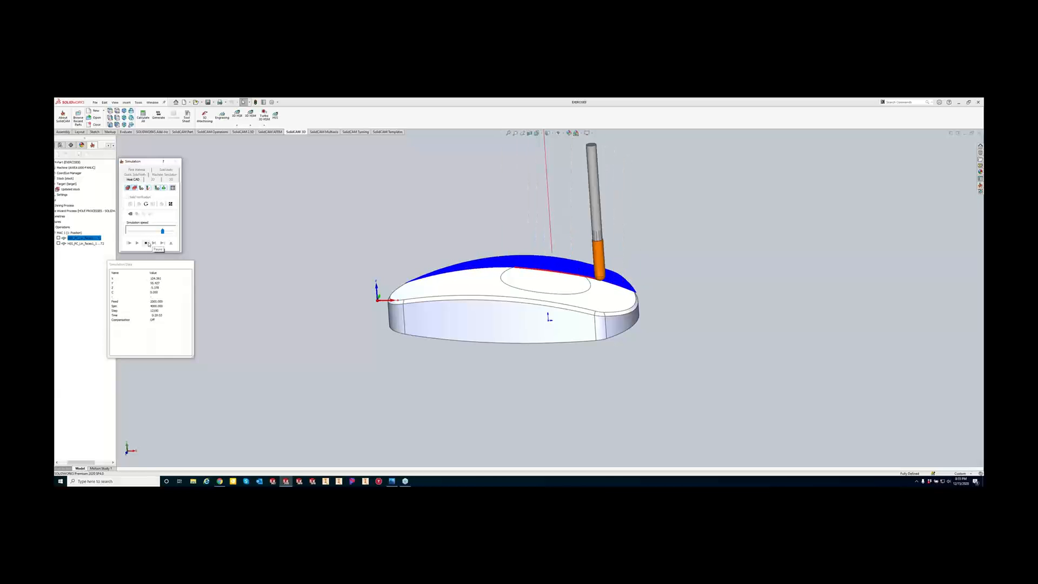
Pause the simulation and advance it in single steps at the circular zone's boundary, checking the feed value in the simulation data.
left_click(146, 243)
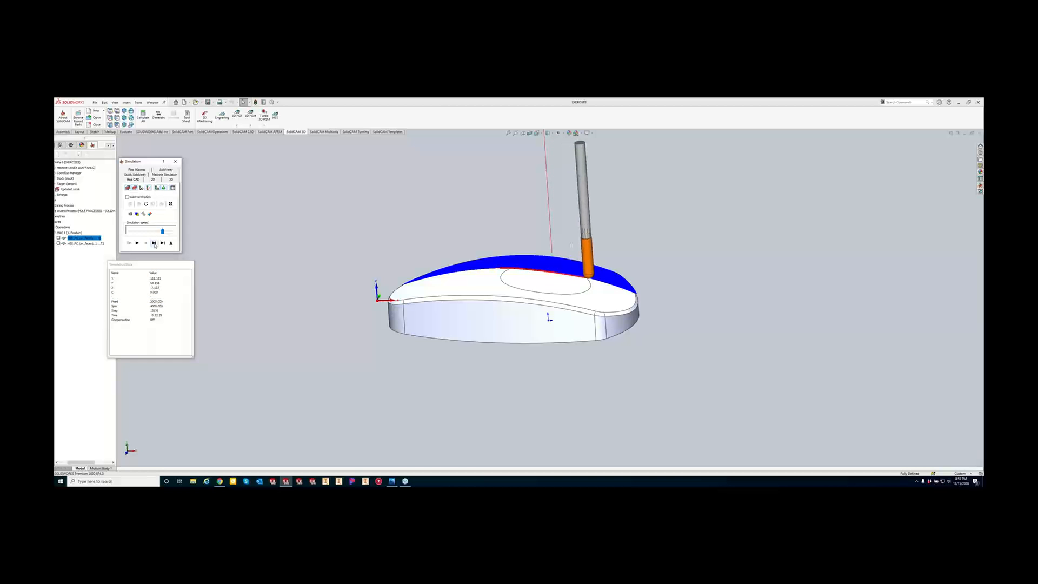
left_click(154, 243)
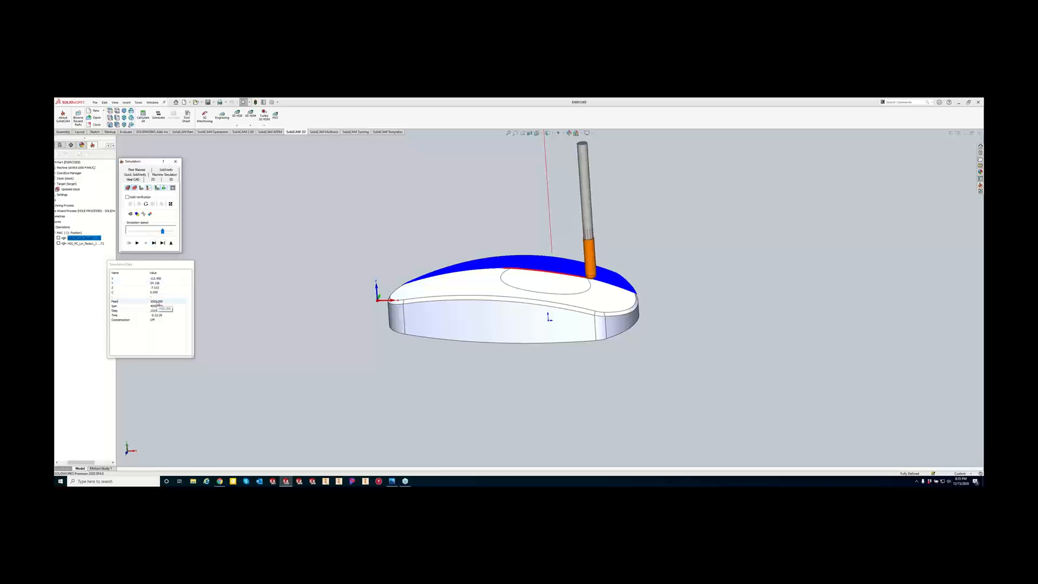
left_click(154, 243)
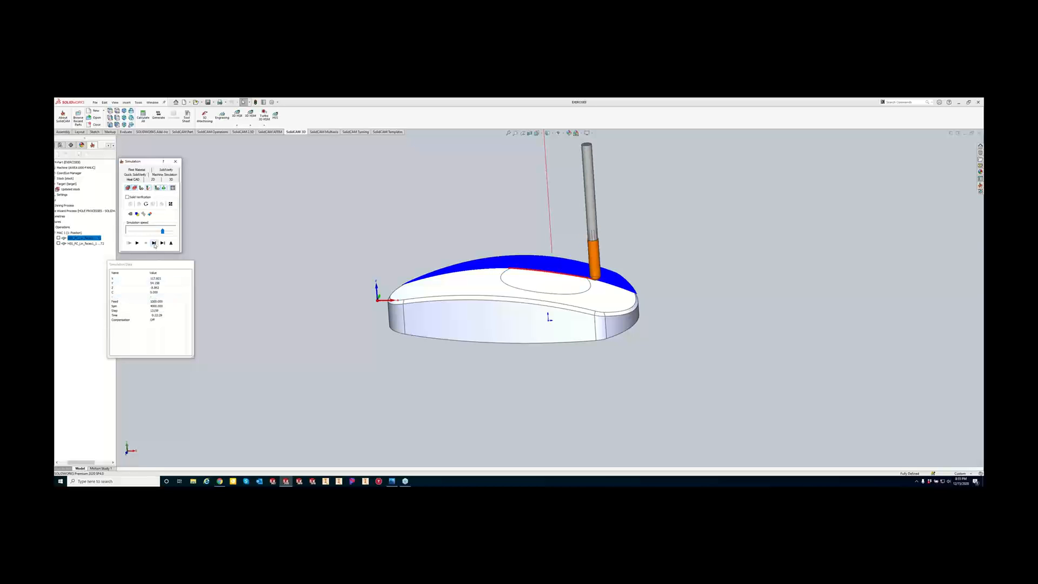
Advance the simulation in single steps past the circular zone to the part's far edge, checking the feed value, and close the simulation.
left_click(155, 245)
left_click(154, 245)
left_click(155, 246)
left_click(155, 246)
left_click(155, 245)
left_click(155, 246)
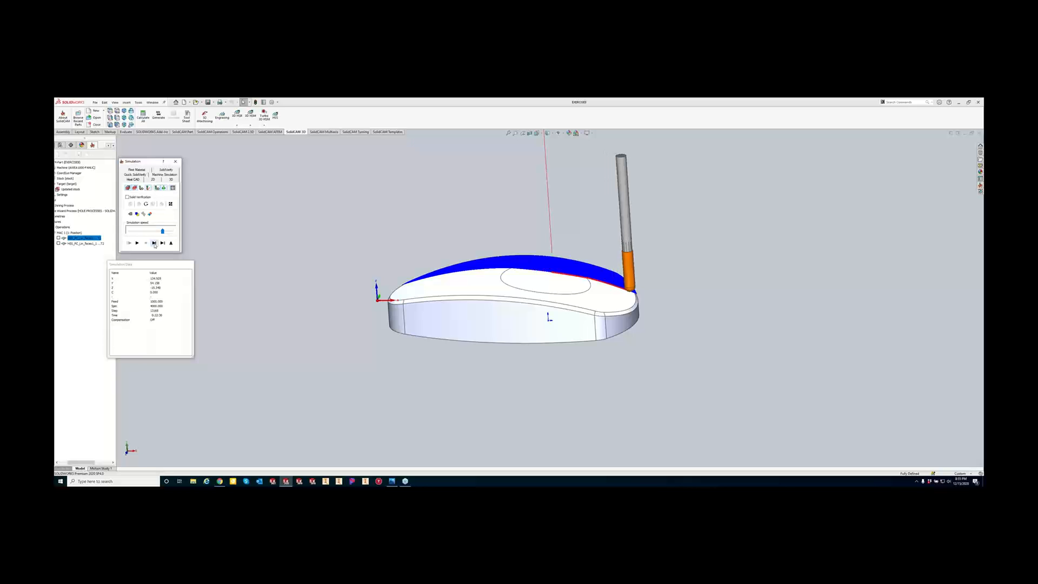
left_click(155, 245)
left_click(155, 245)
left_click(155, 243)
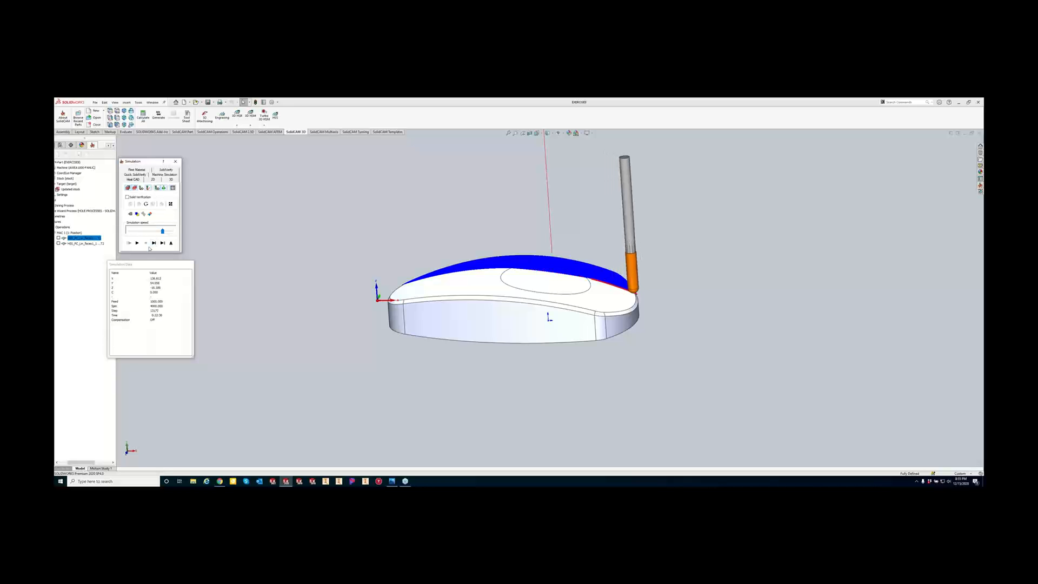
left_click(154, 243)
left_click(154, 243)
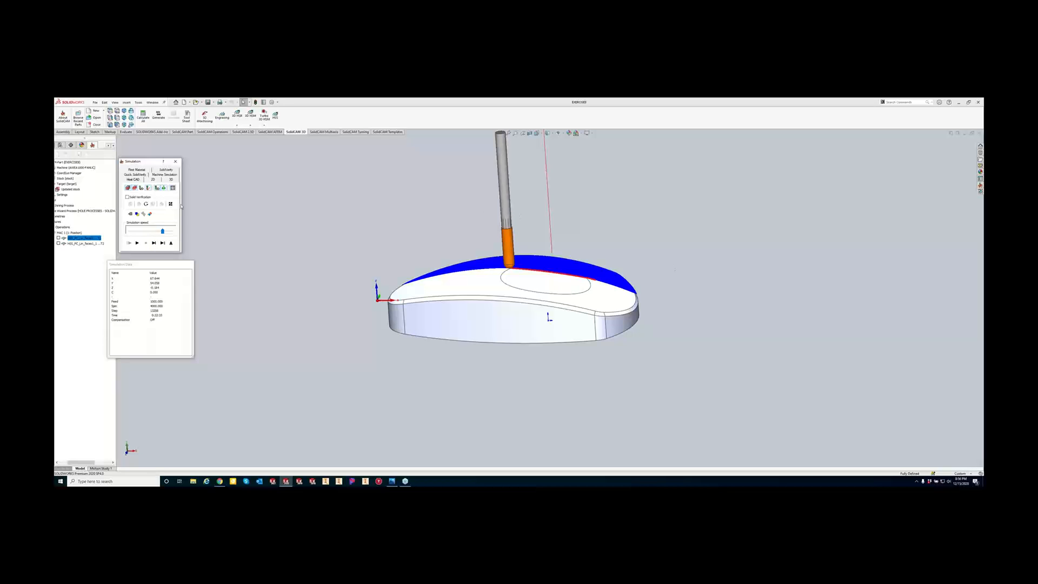
left_click(175, 161)
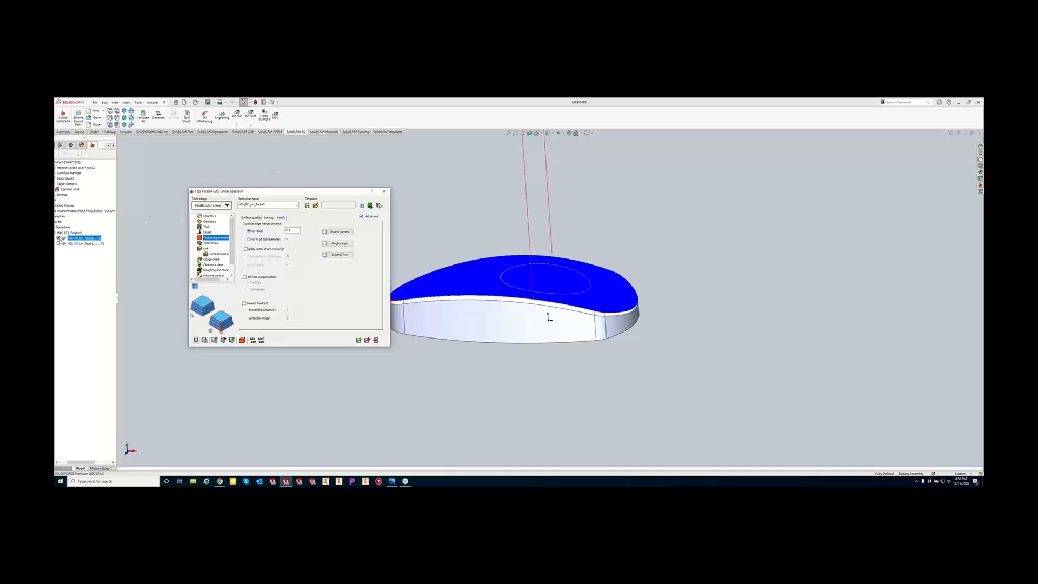
Hide the first HSS operation's tool path on the model and bring up the list of available HSS technologies.
left_click(59, 238)
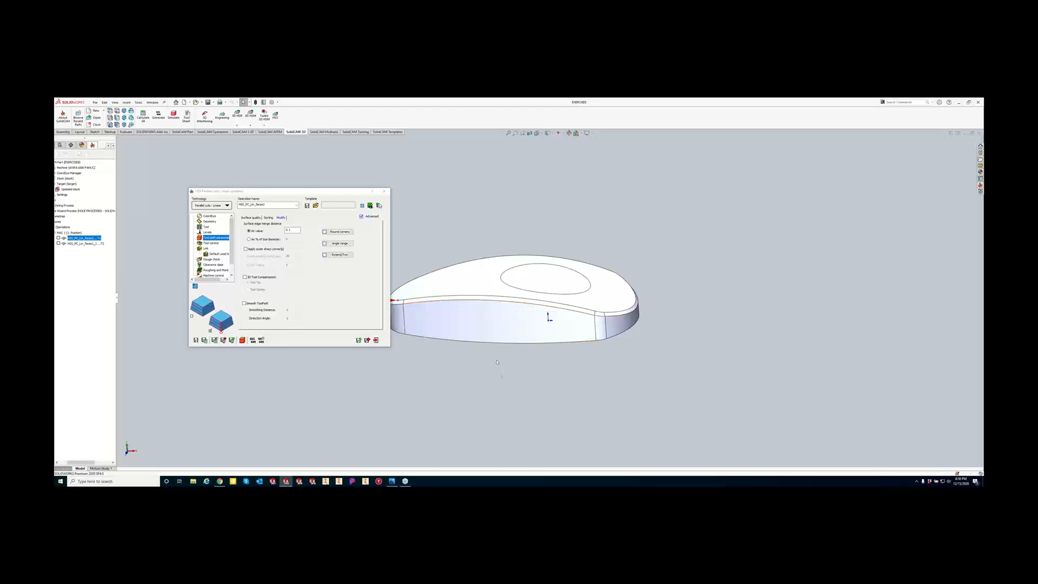
middle_click_drag(505, 365, 508, 365)
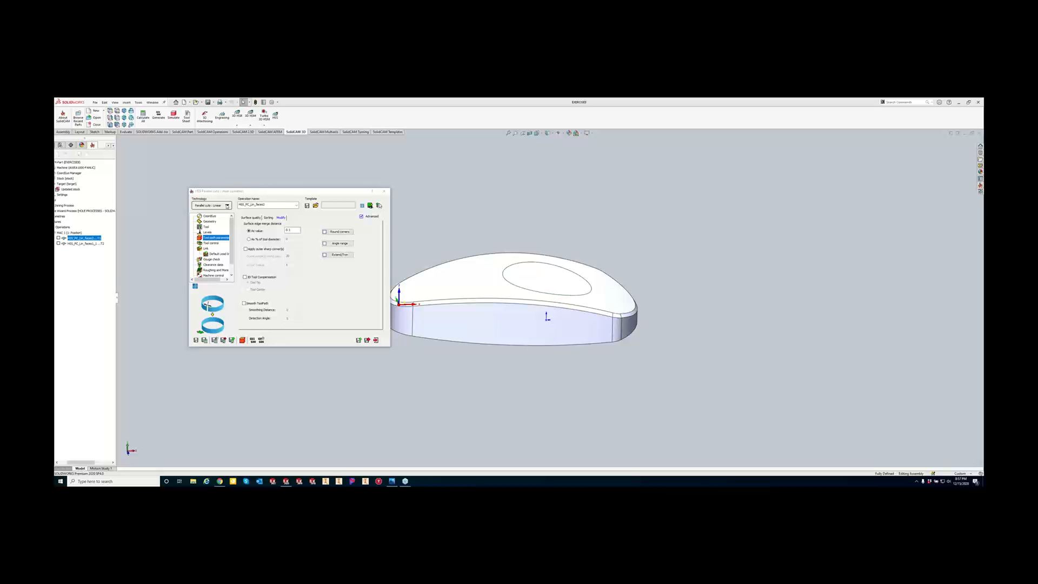
left_click(226, 205)
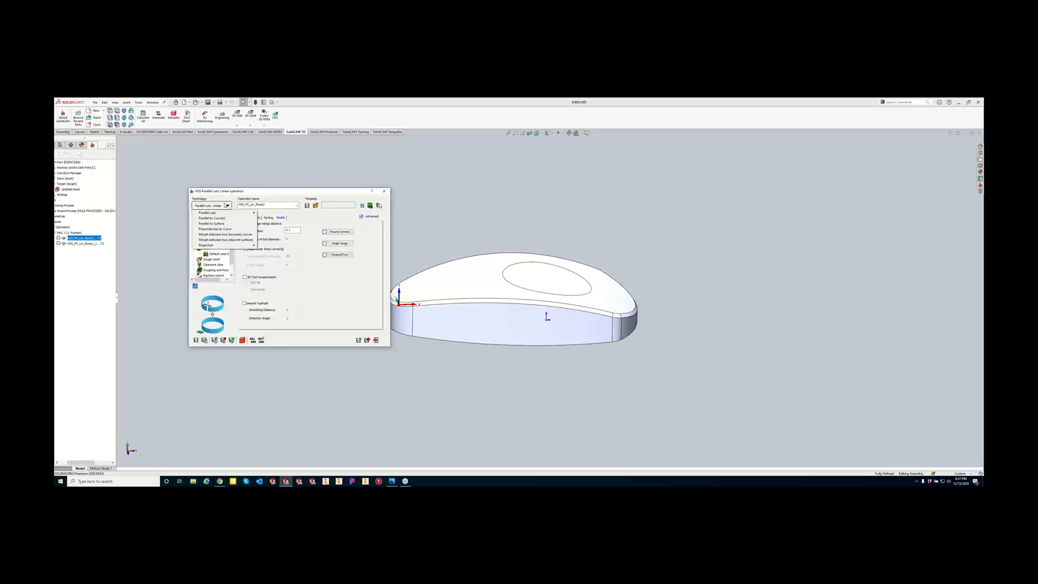
mouse_move(238, 212)
Switch to Chrome and open the KevCAM Night School page from the SolidCAM home page, viewing its class registration and topic submission sections.
left_click(221, 479)
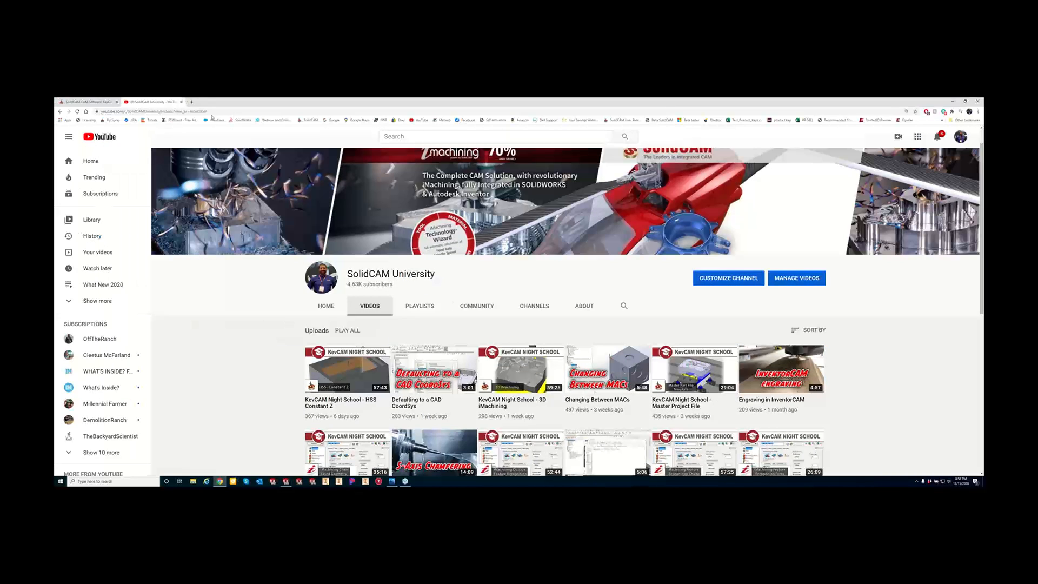
left_click(86, 102)
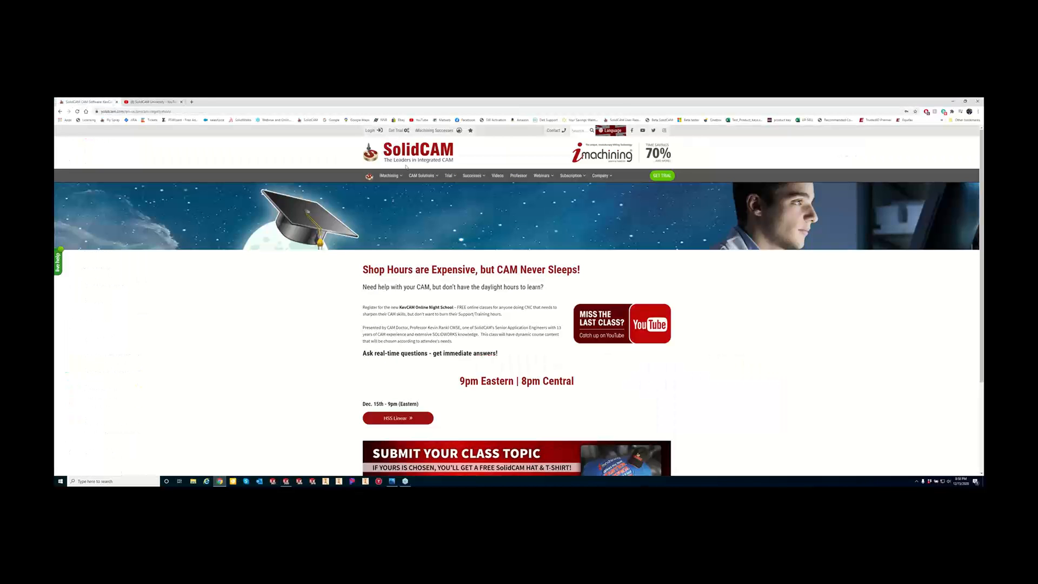
left_click(308, 120)
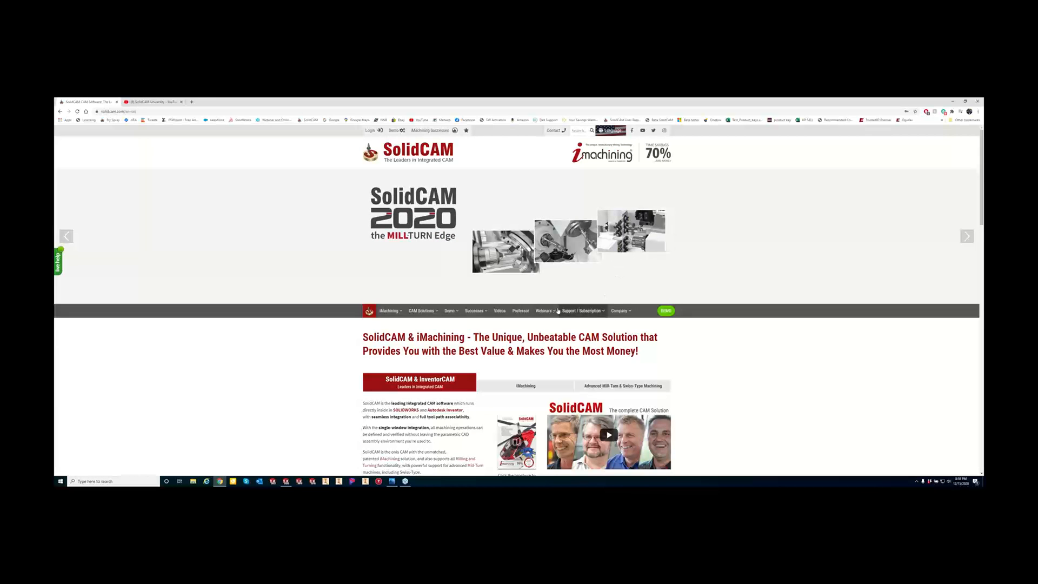
mouse_move(546, 312)
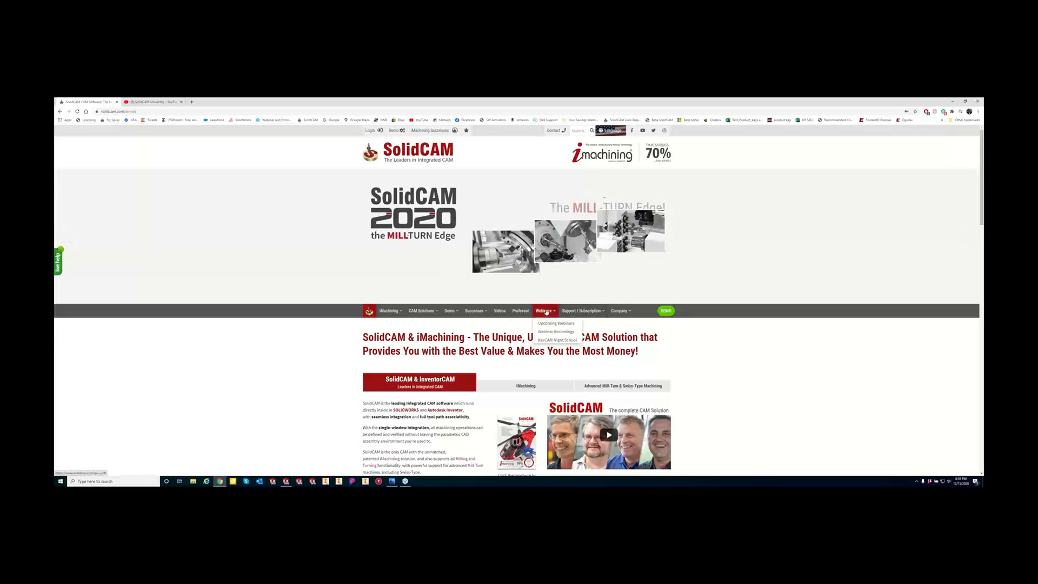
left_click(545, 340)
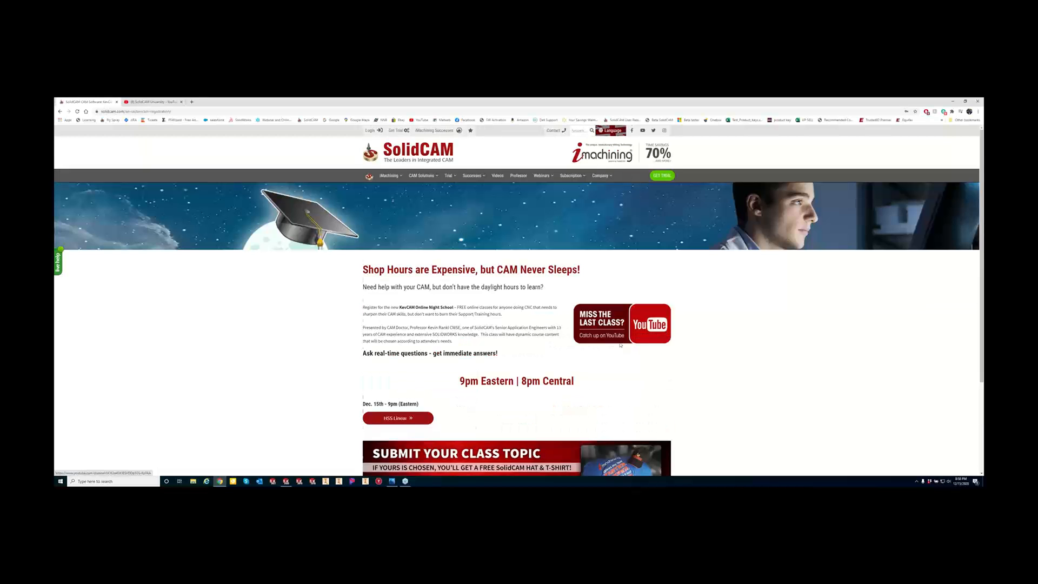
scroll(581, 309, "down", 2)
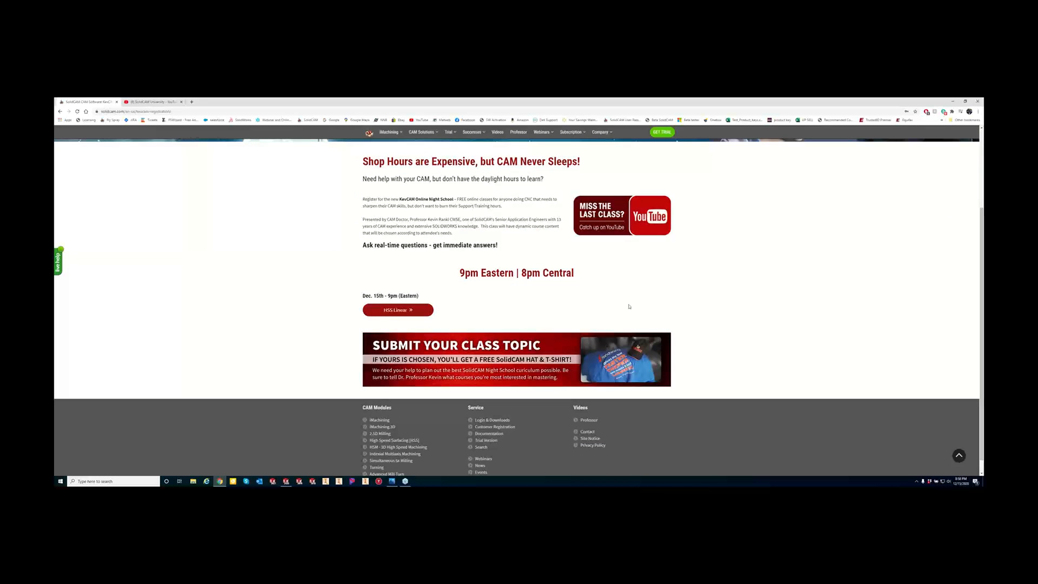